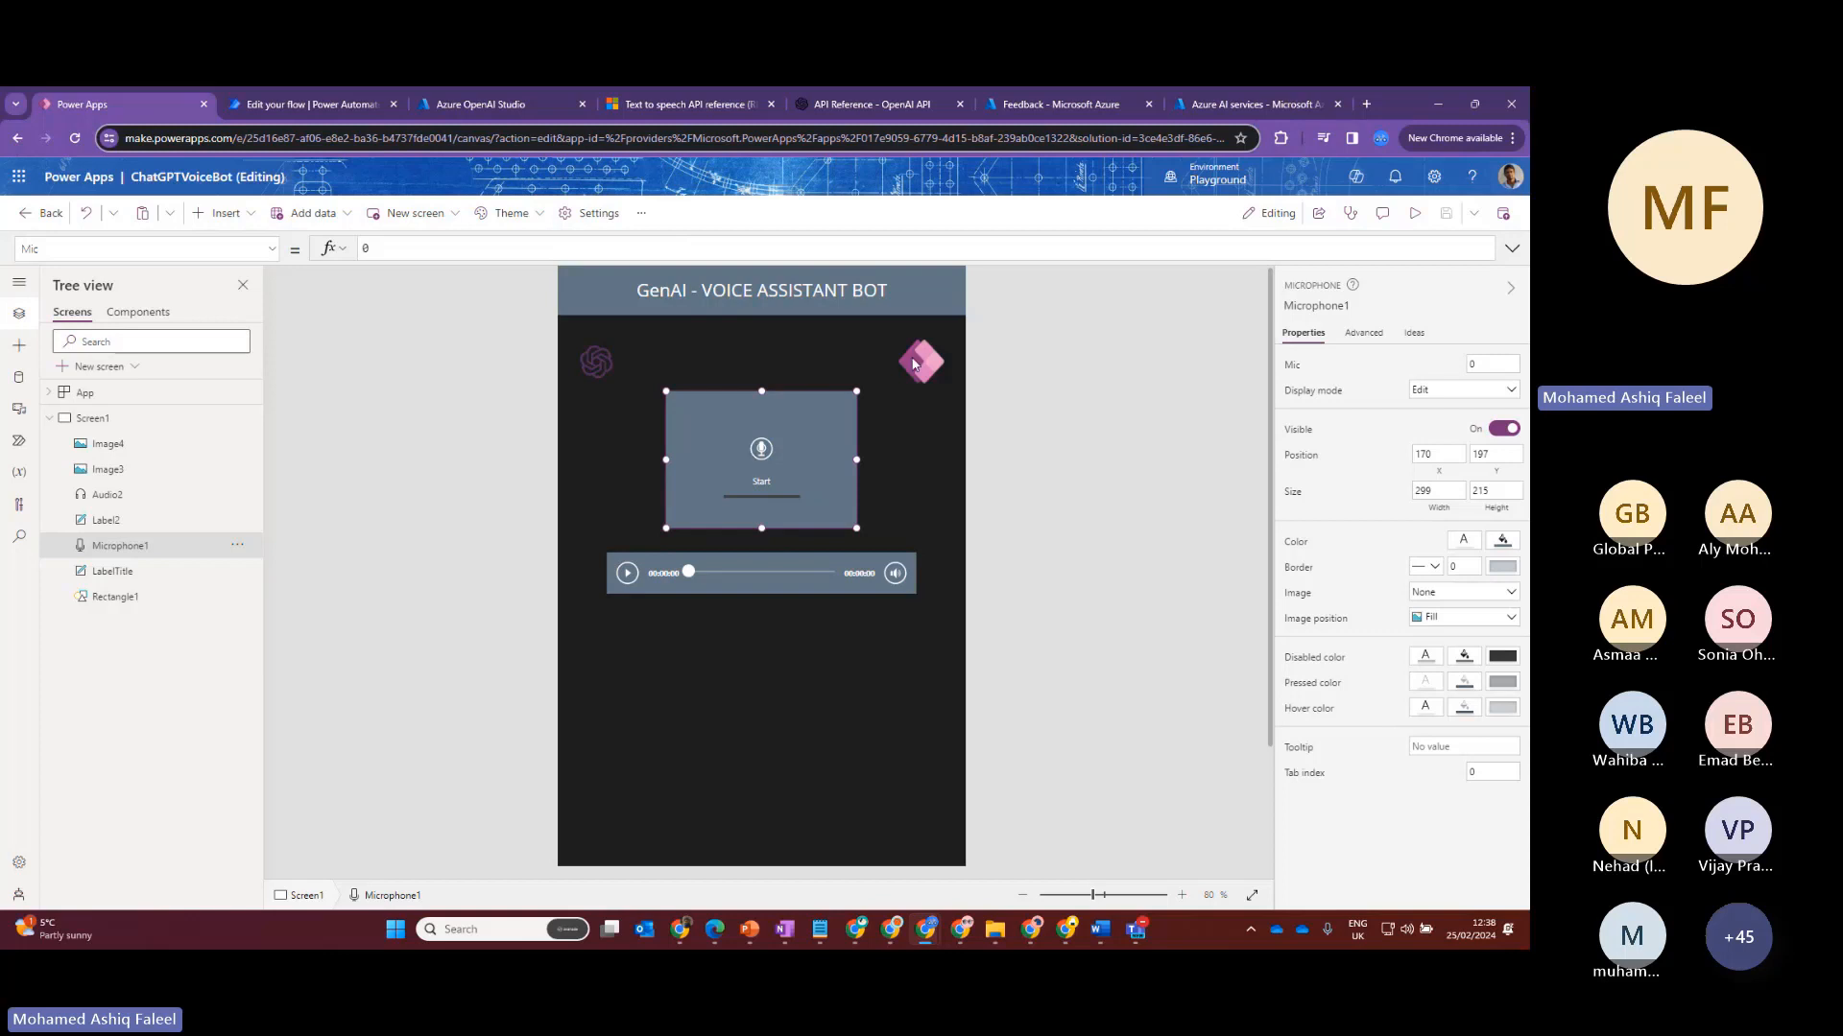
Show the OnStop formula of Microphone1 in an enlarged formula editor
left_click(1511, 249)
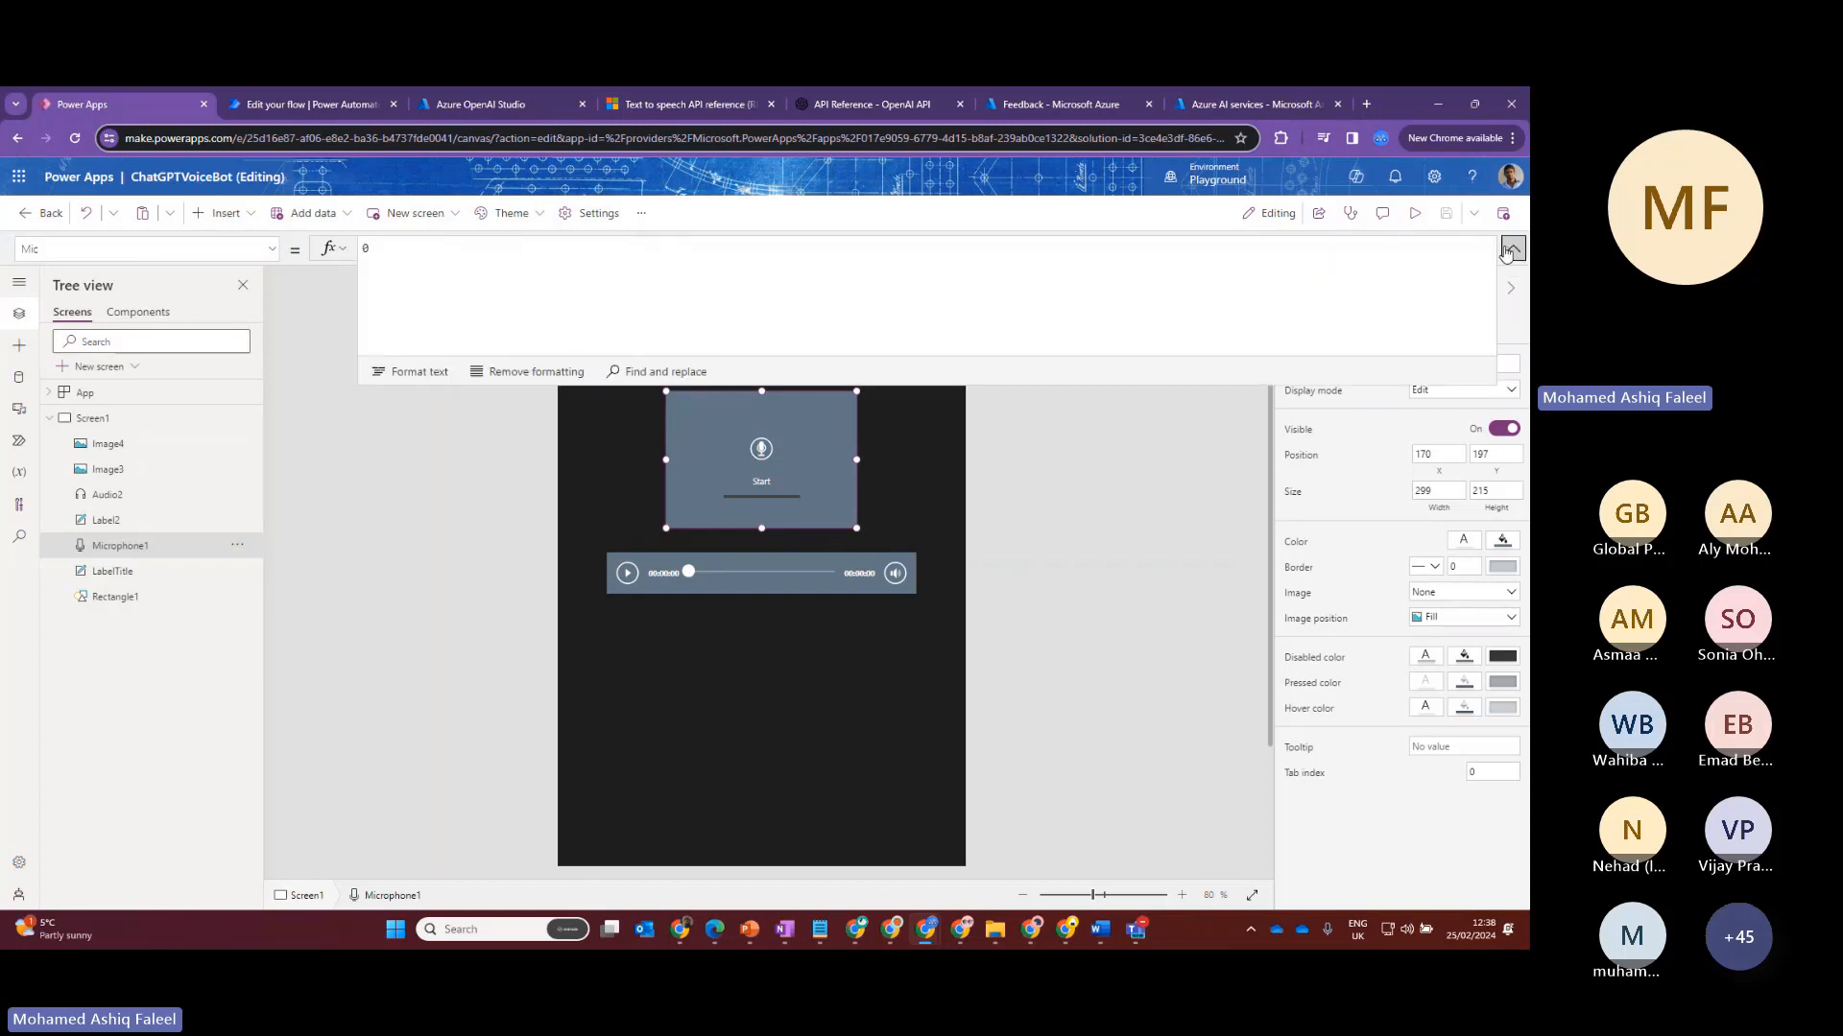
left_click(271, 251)
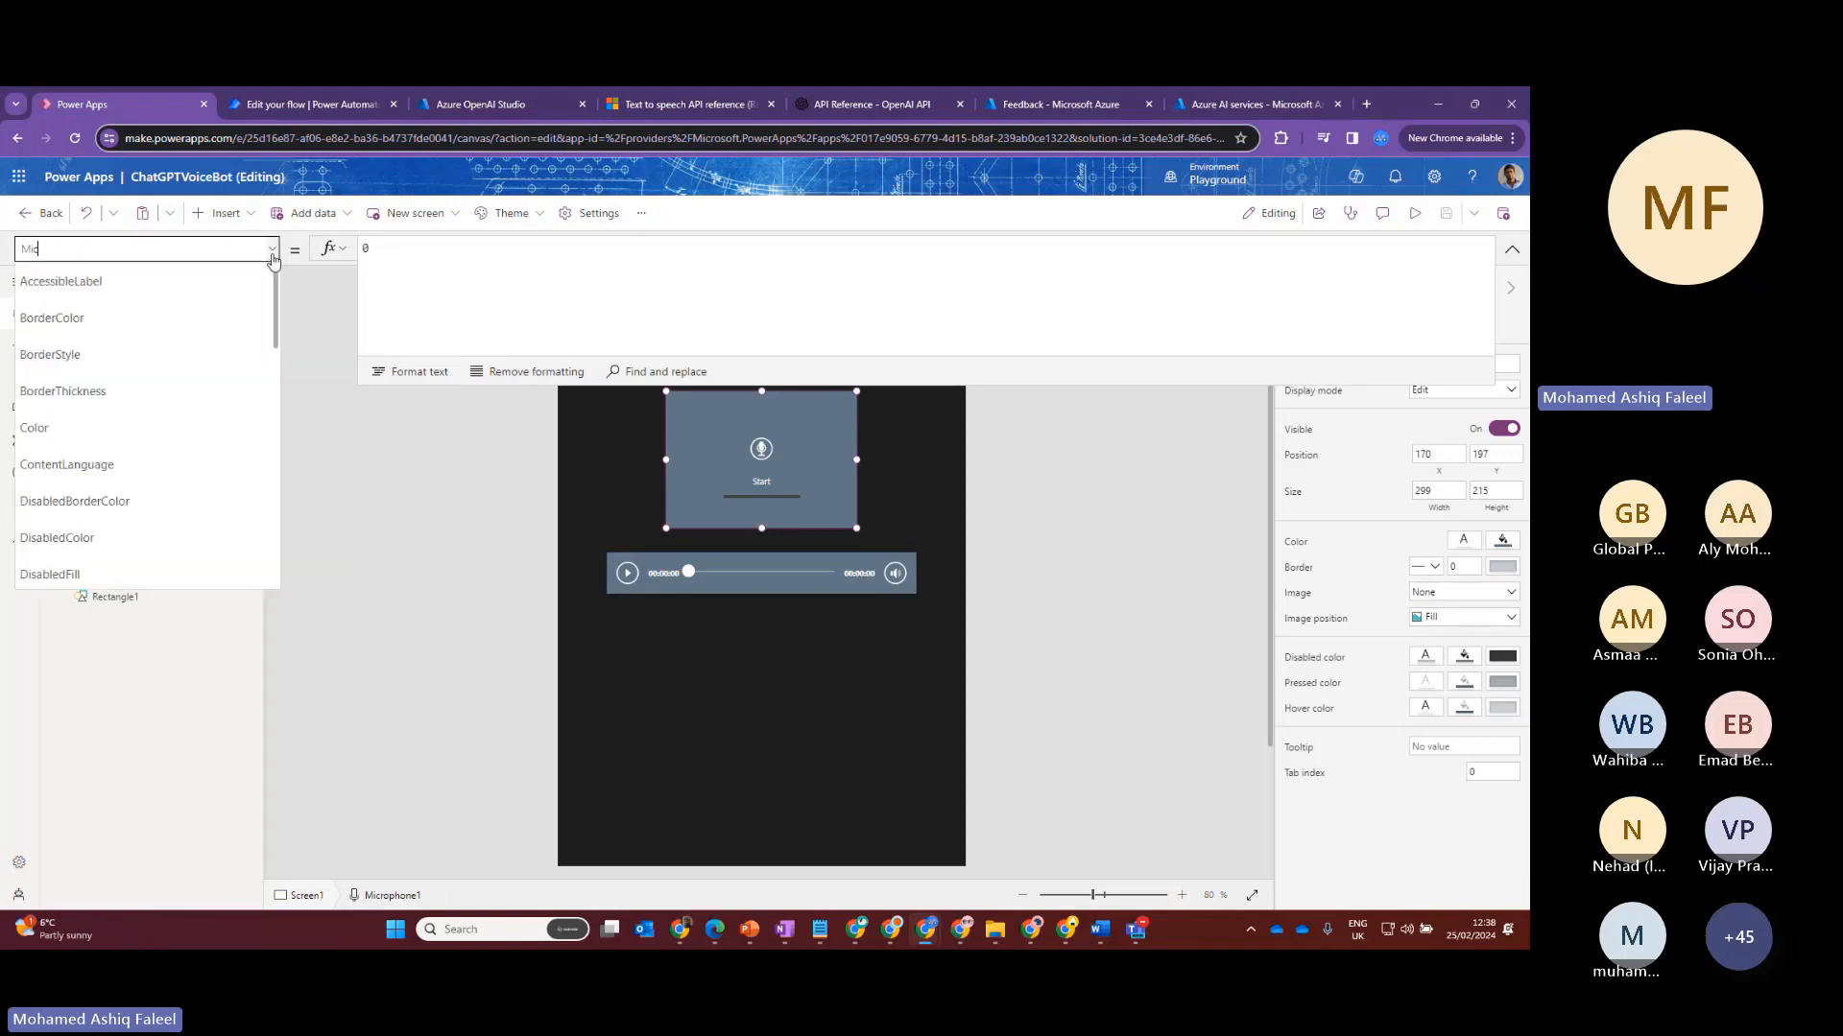
scroll(189, 384, "down", 3)
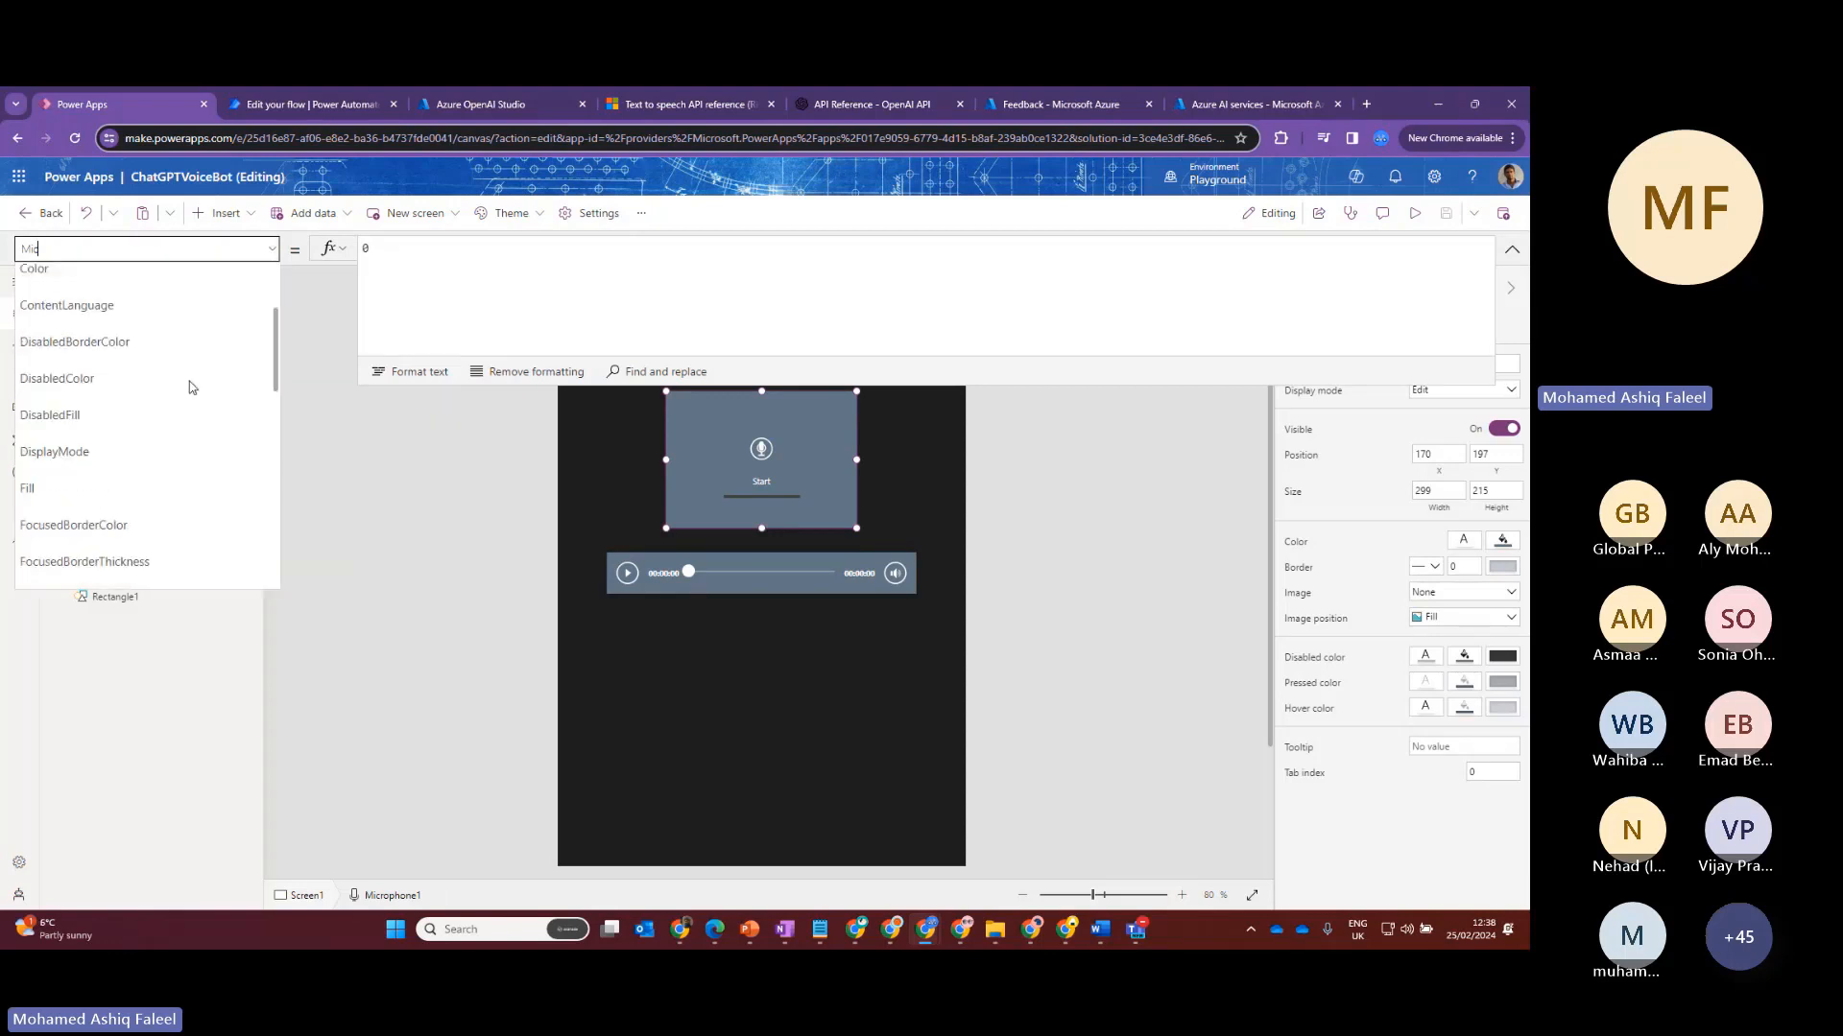
scroll(189, 389, "down", 2)
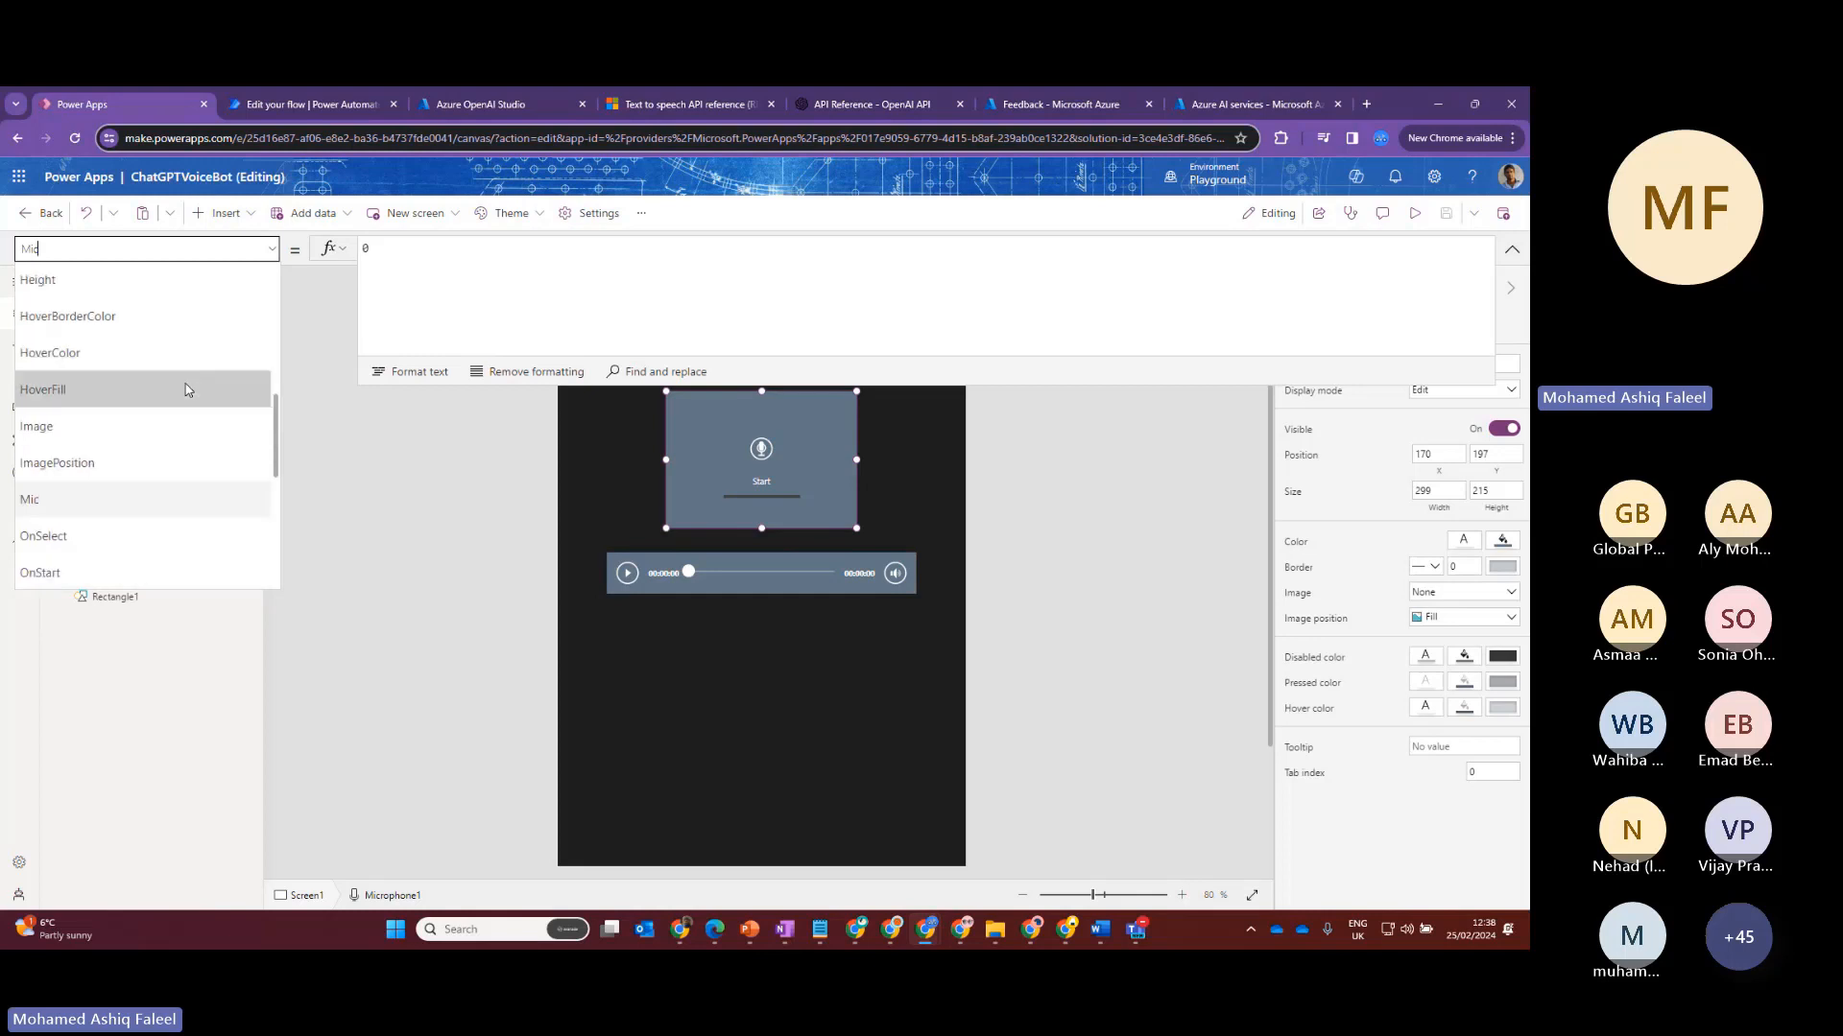
scroll(187, 388, "down", 1)
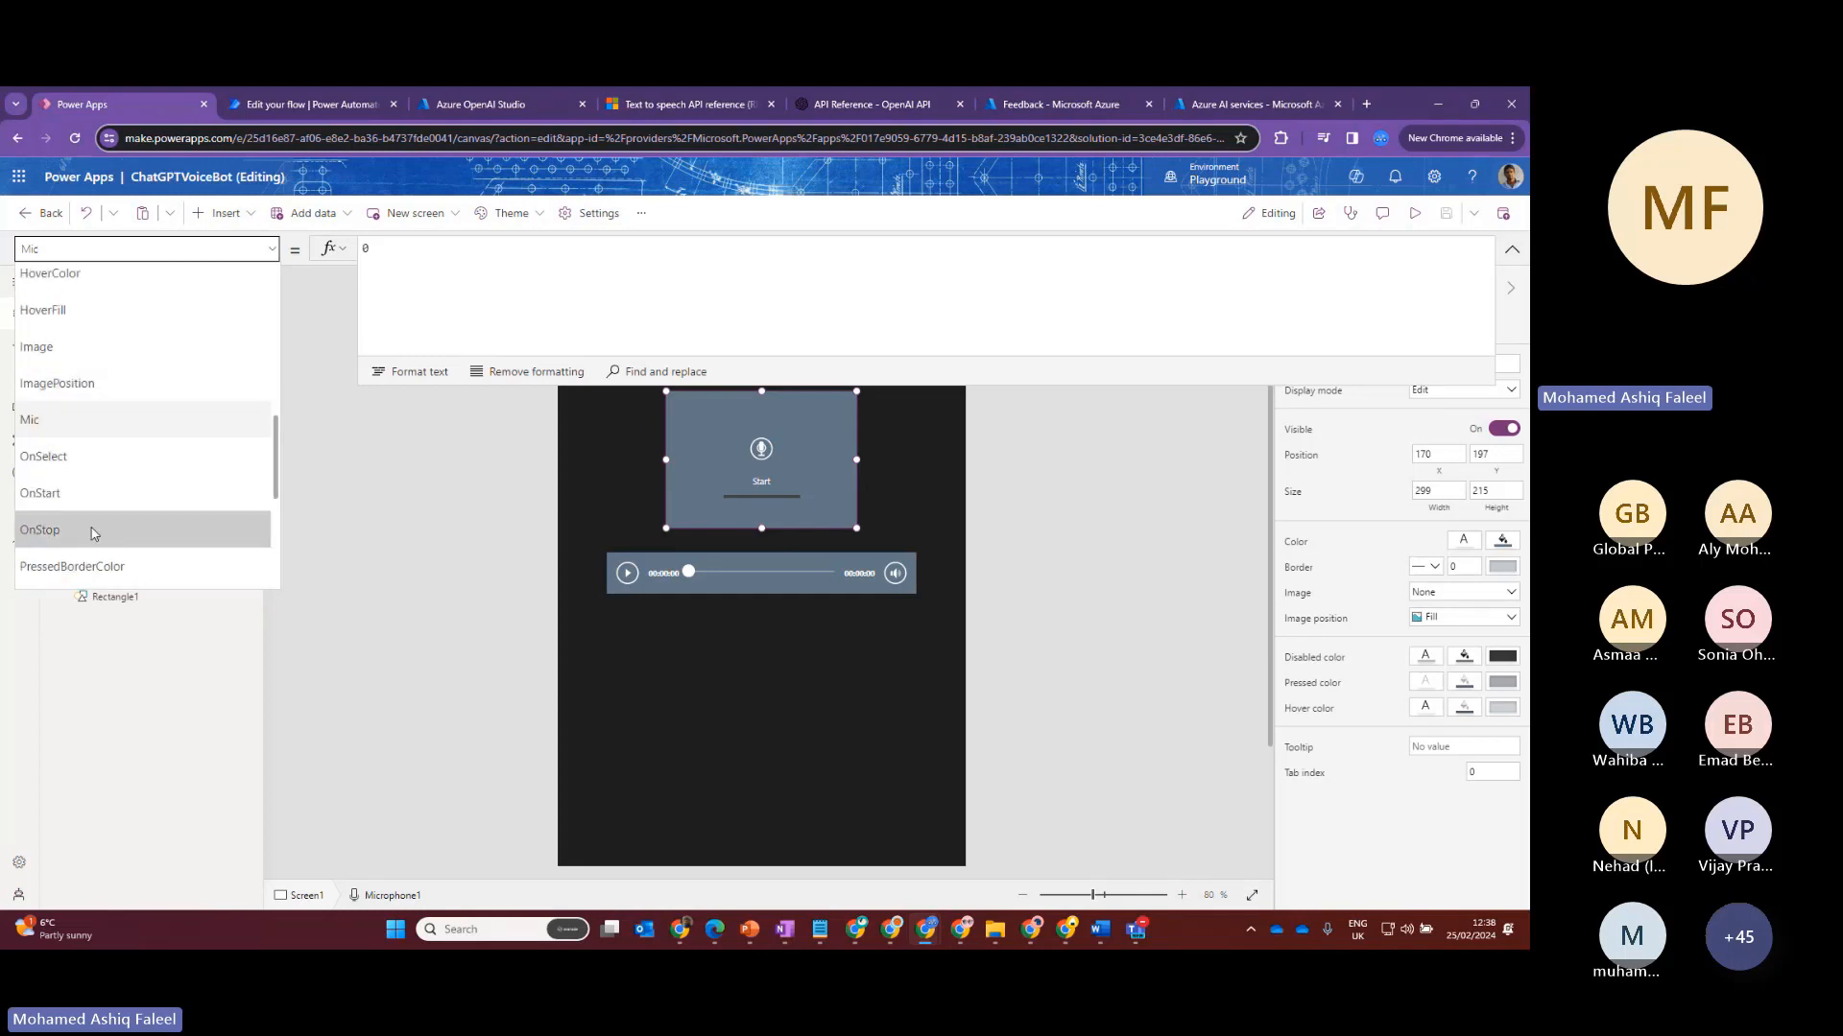
left_click(93, 531)
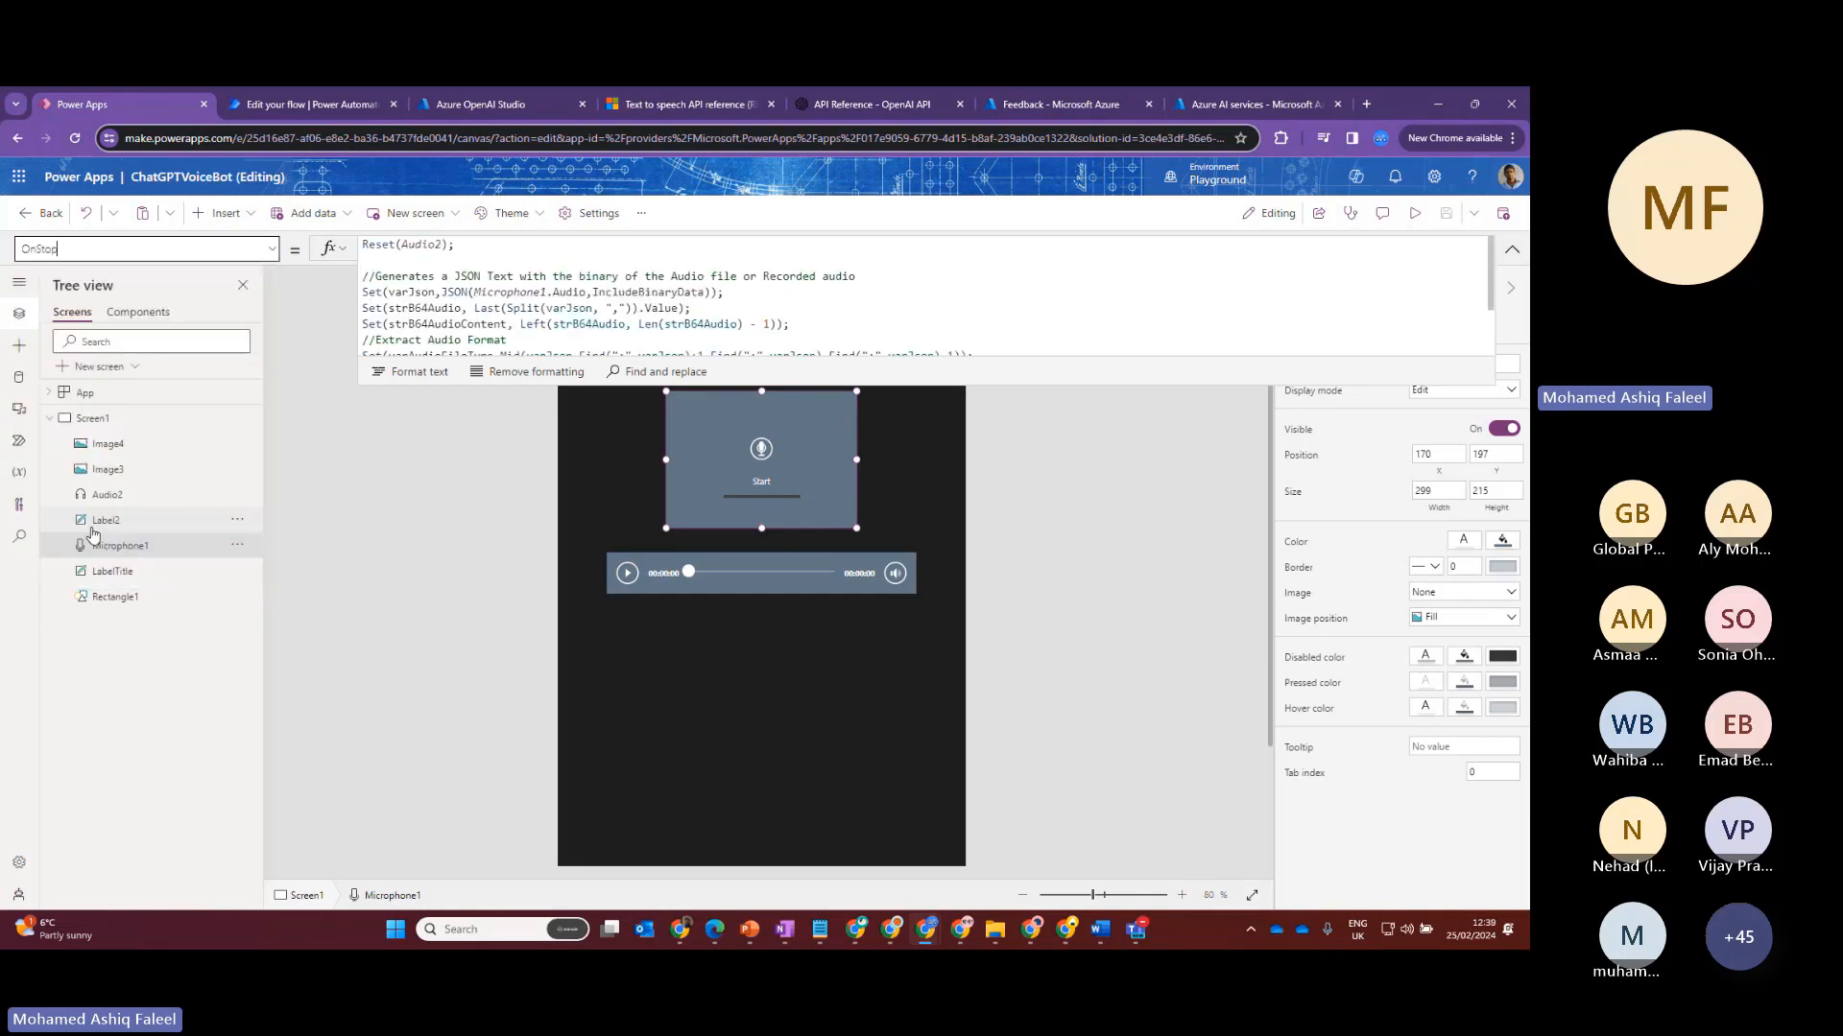
left_click(992, 377)
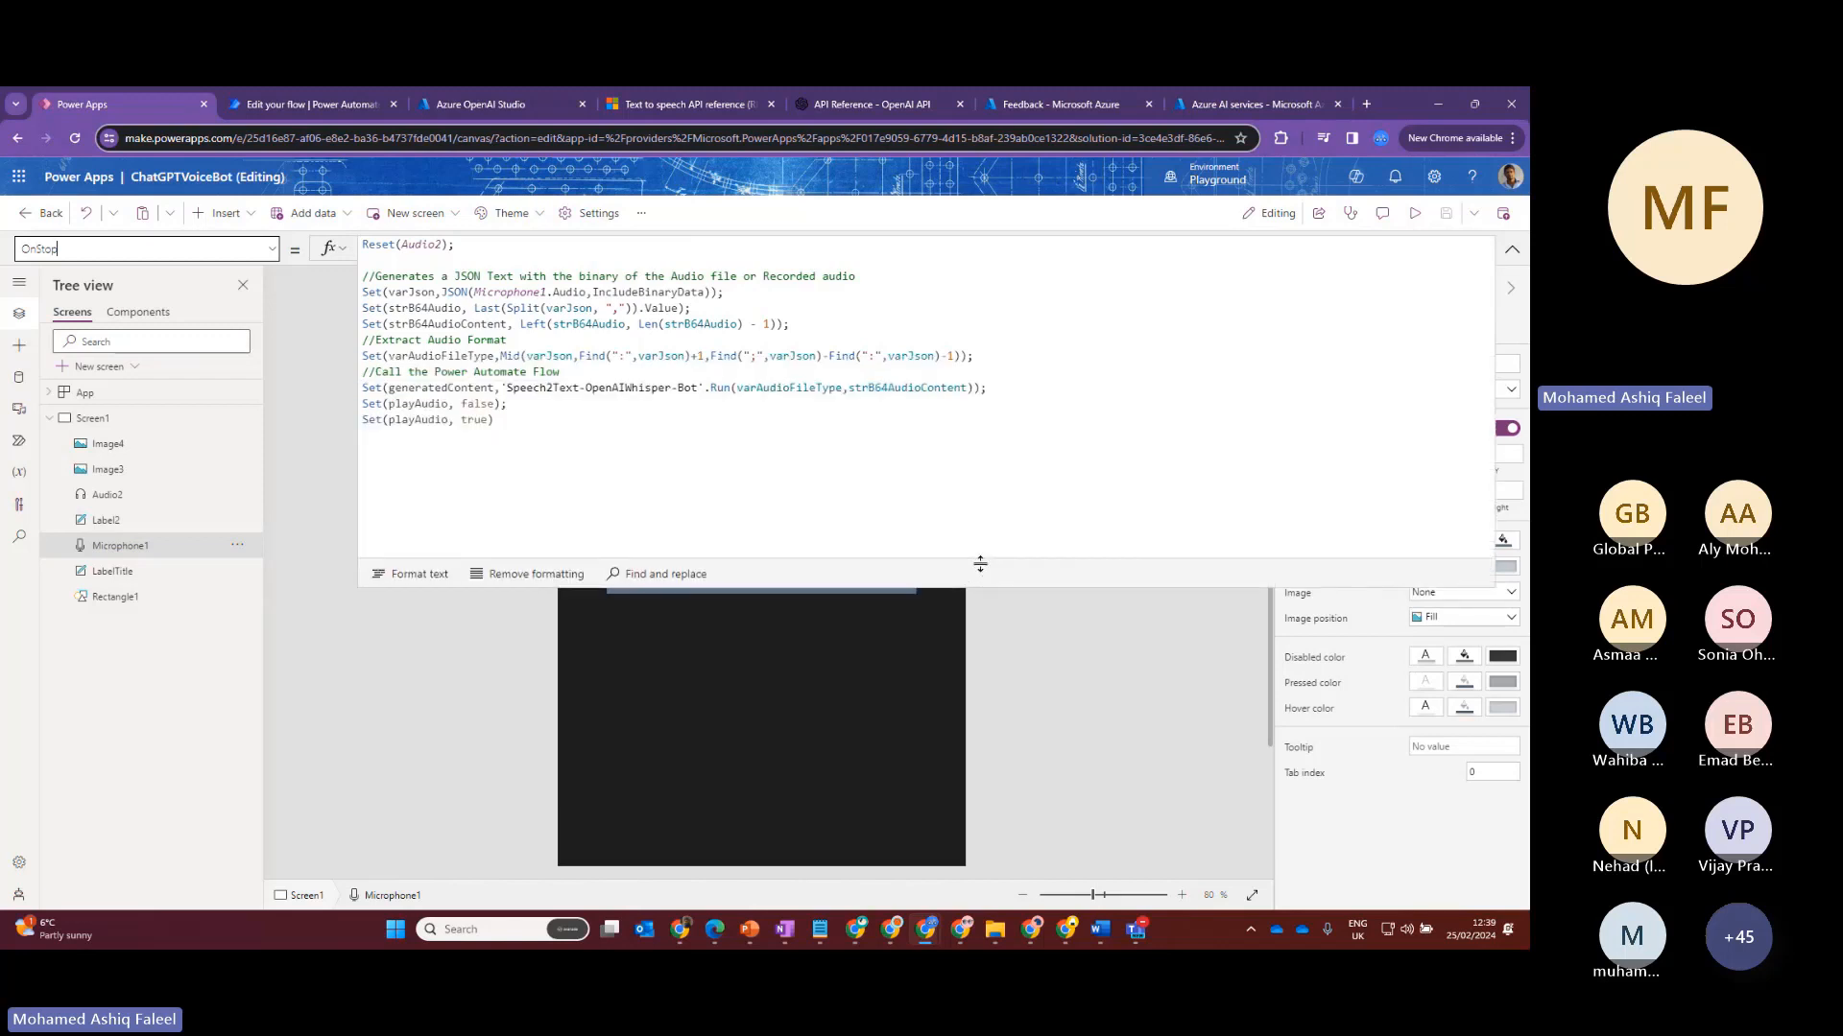
Examine the OnStop formula's JSON audio conversion, the strB64Audio variables and the generatedContent variable that receives the flow's output
left_click(1007, 348)
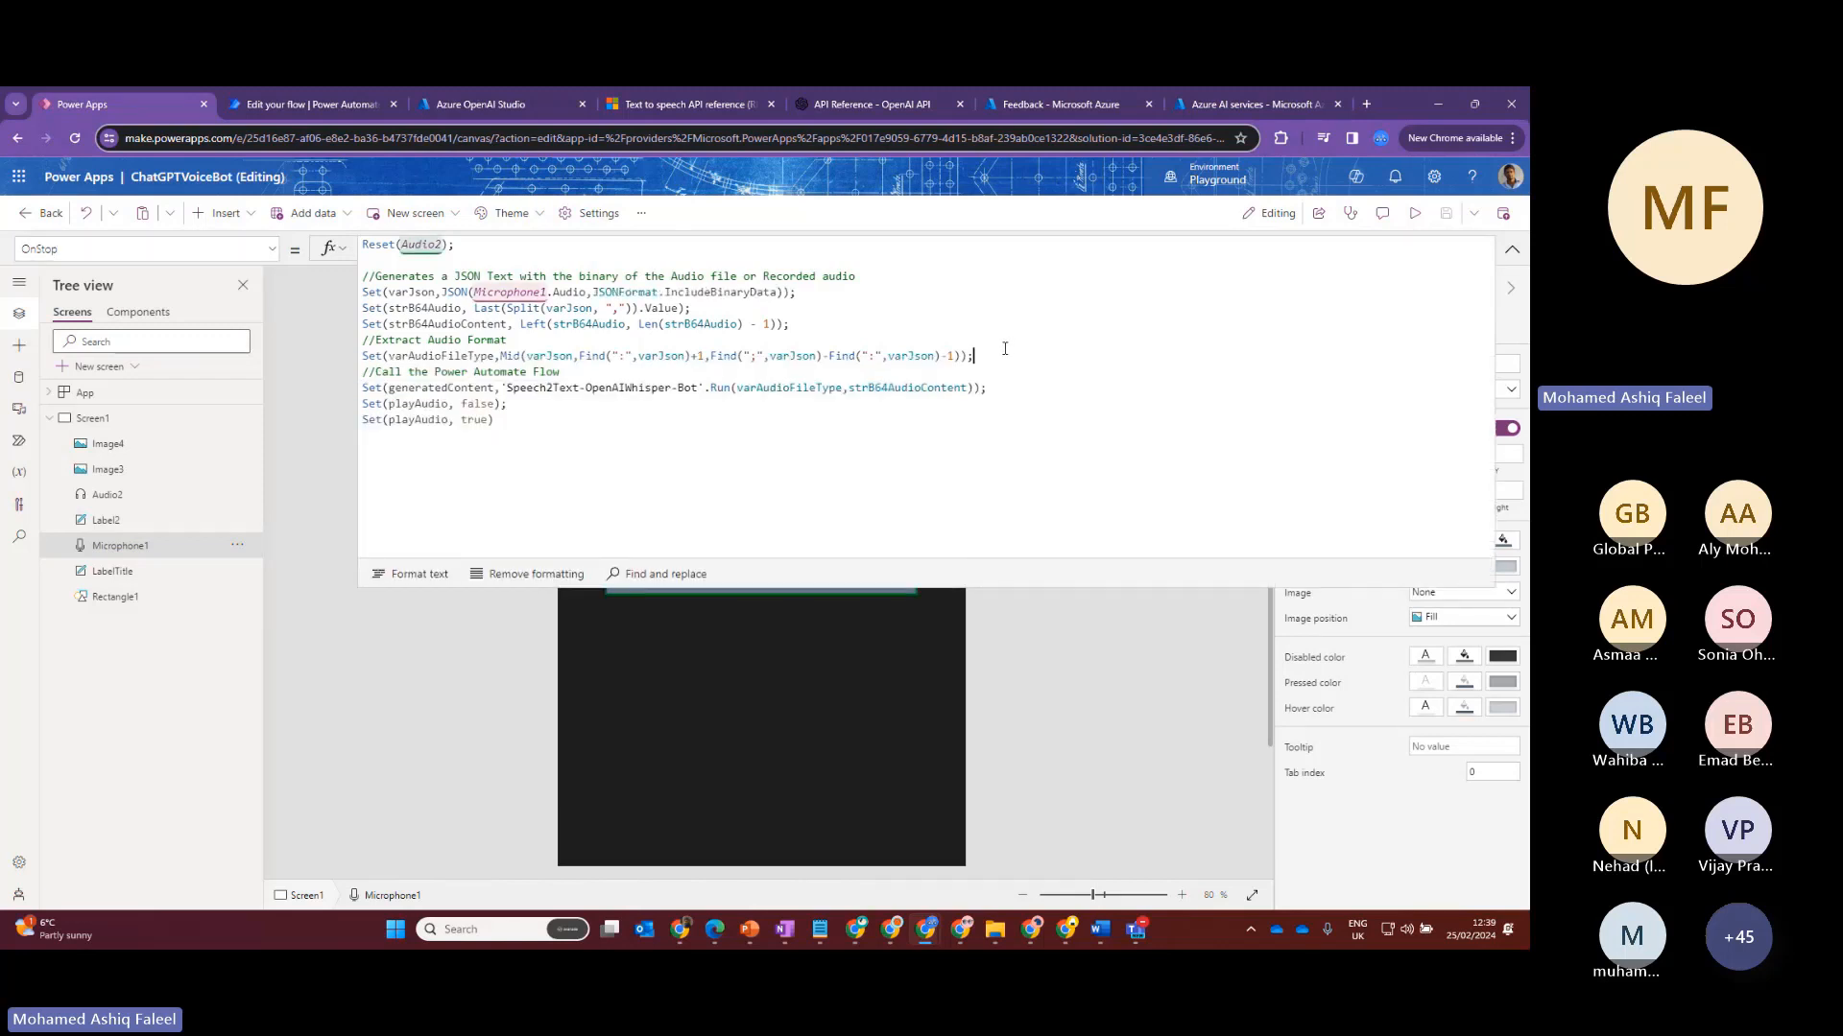
double_click(508, 292)
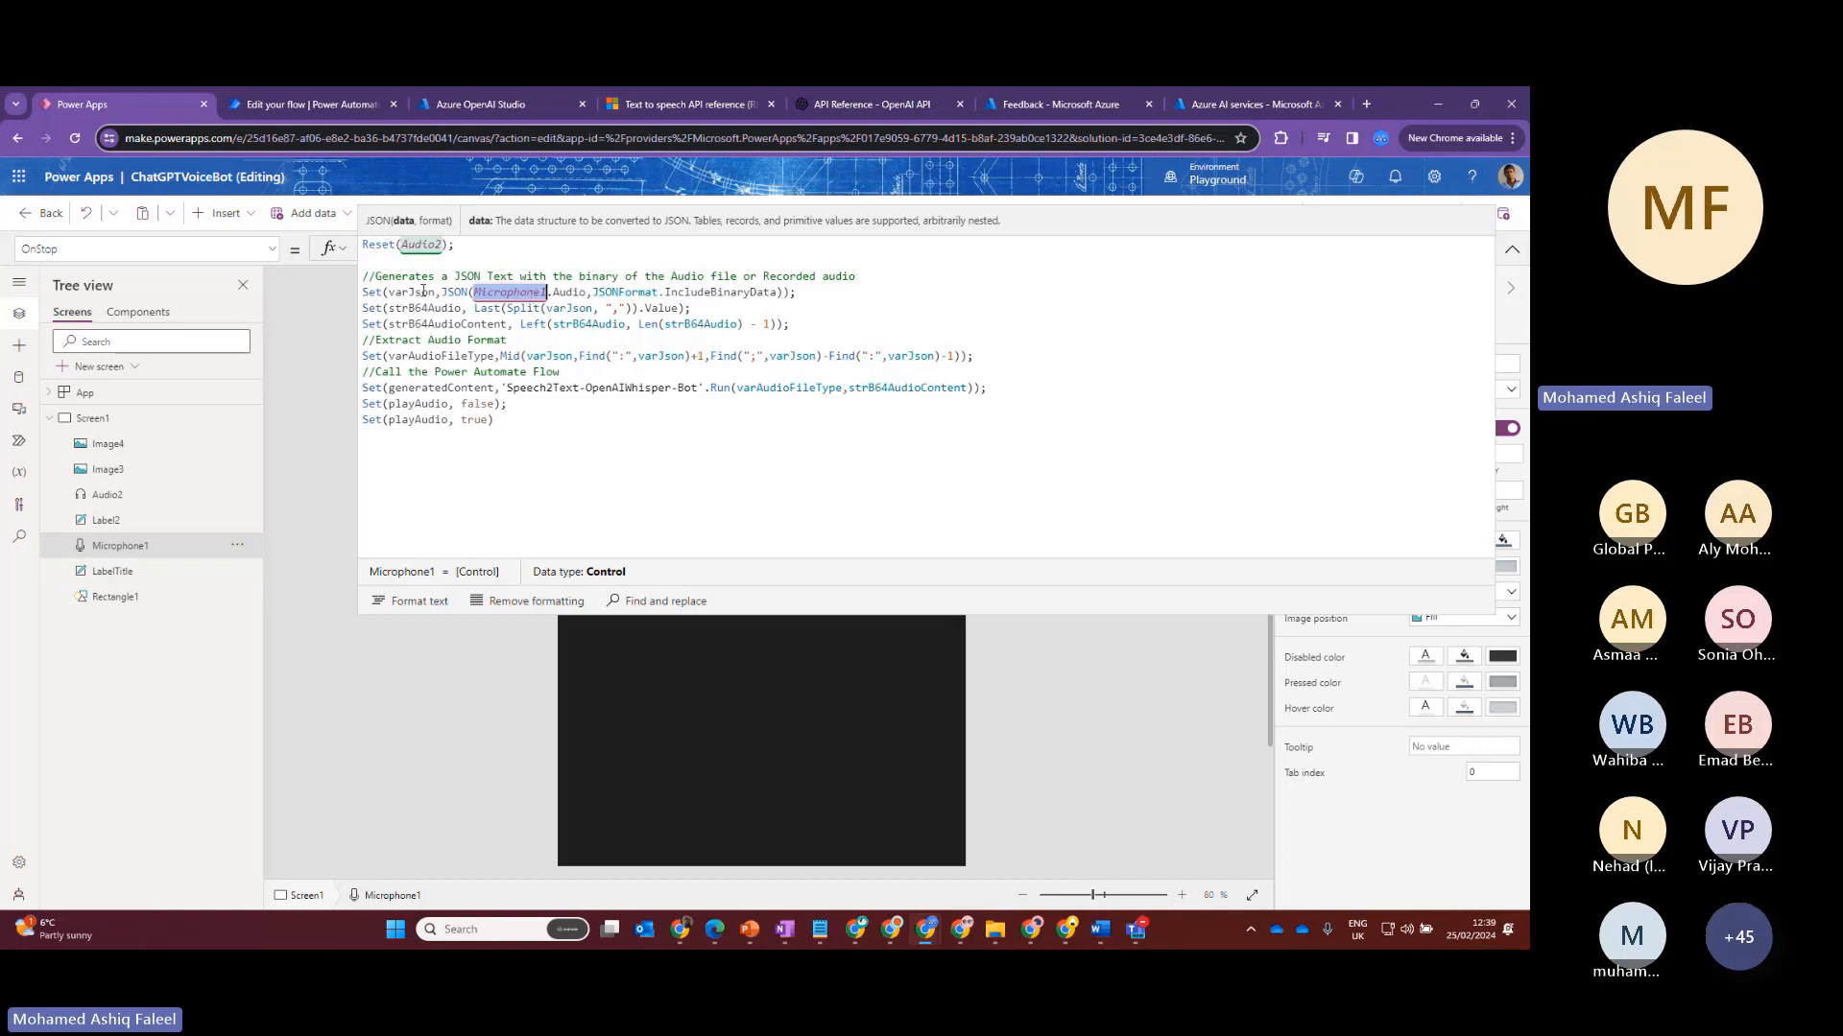
left_click(380, 291)
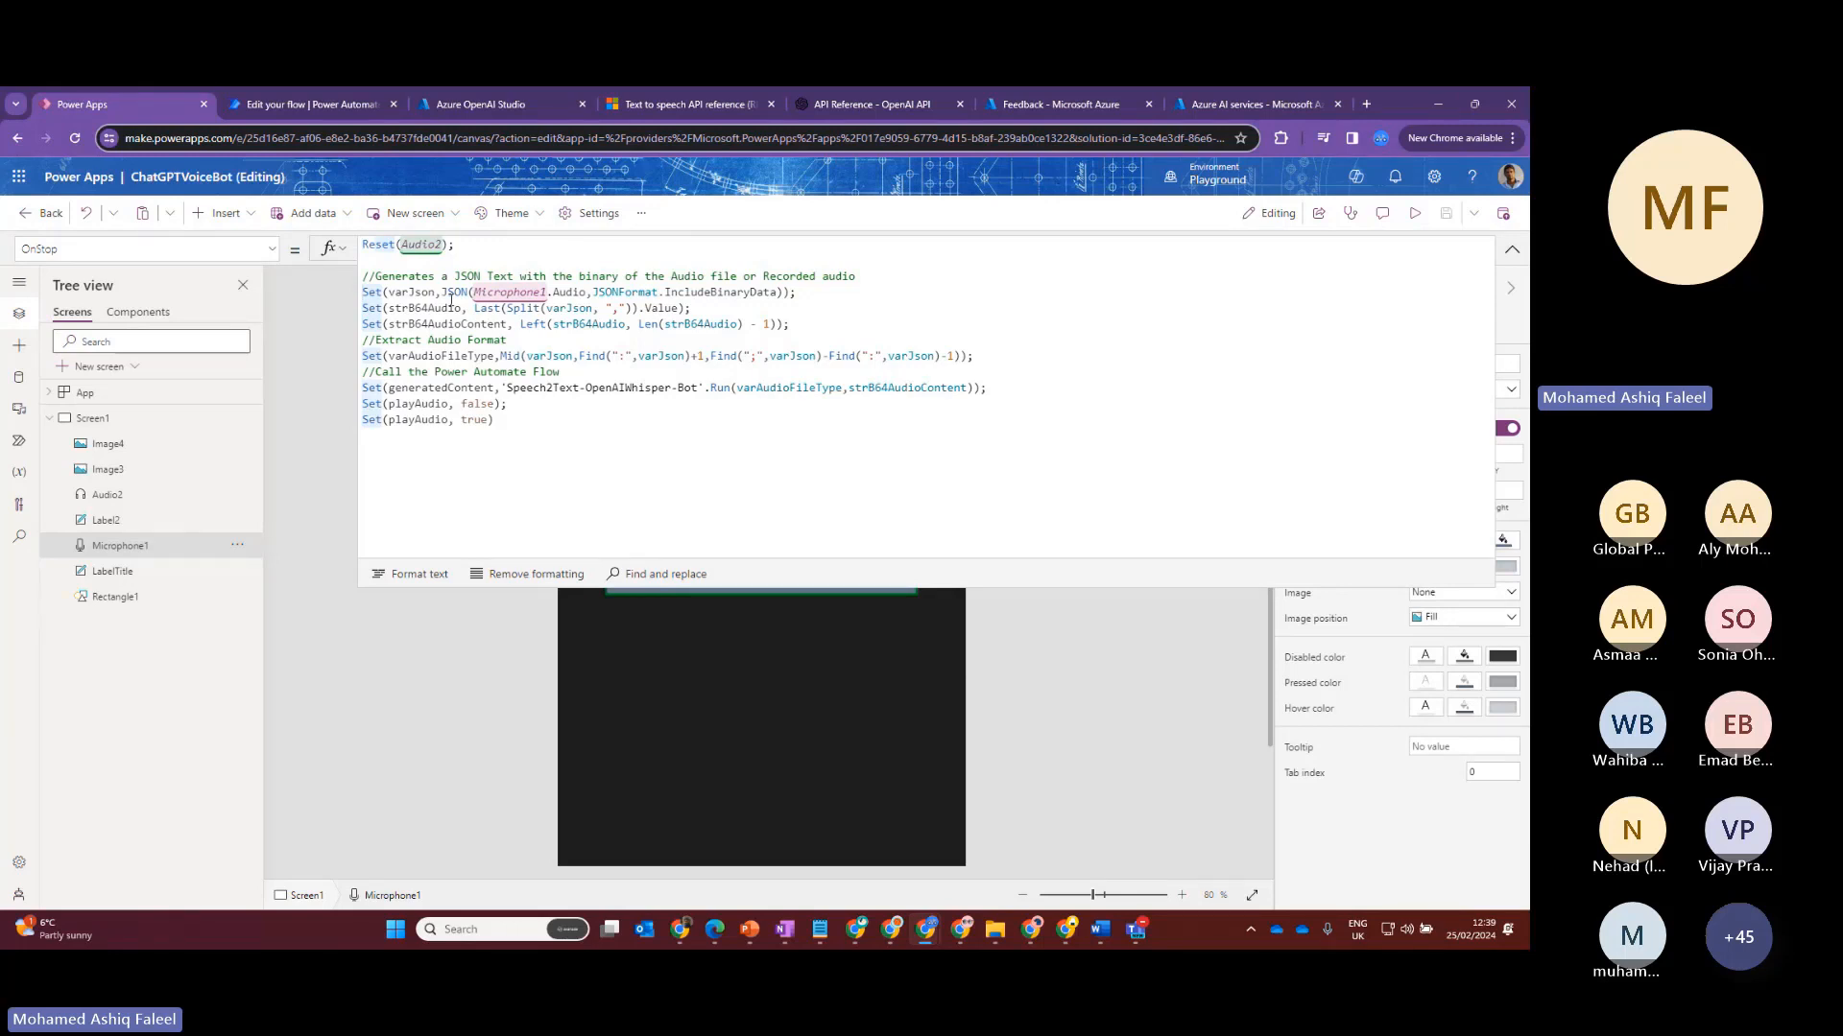
left_click(593, 324)
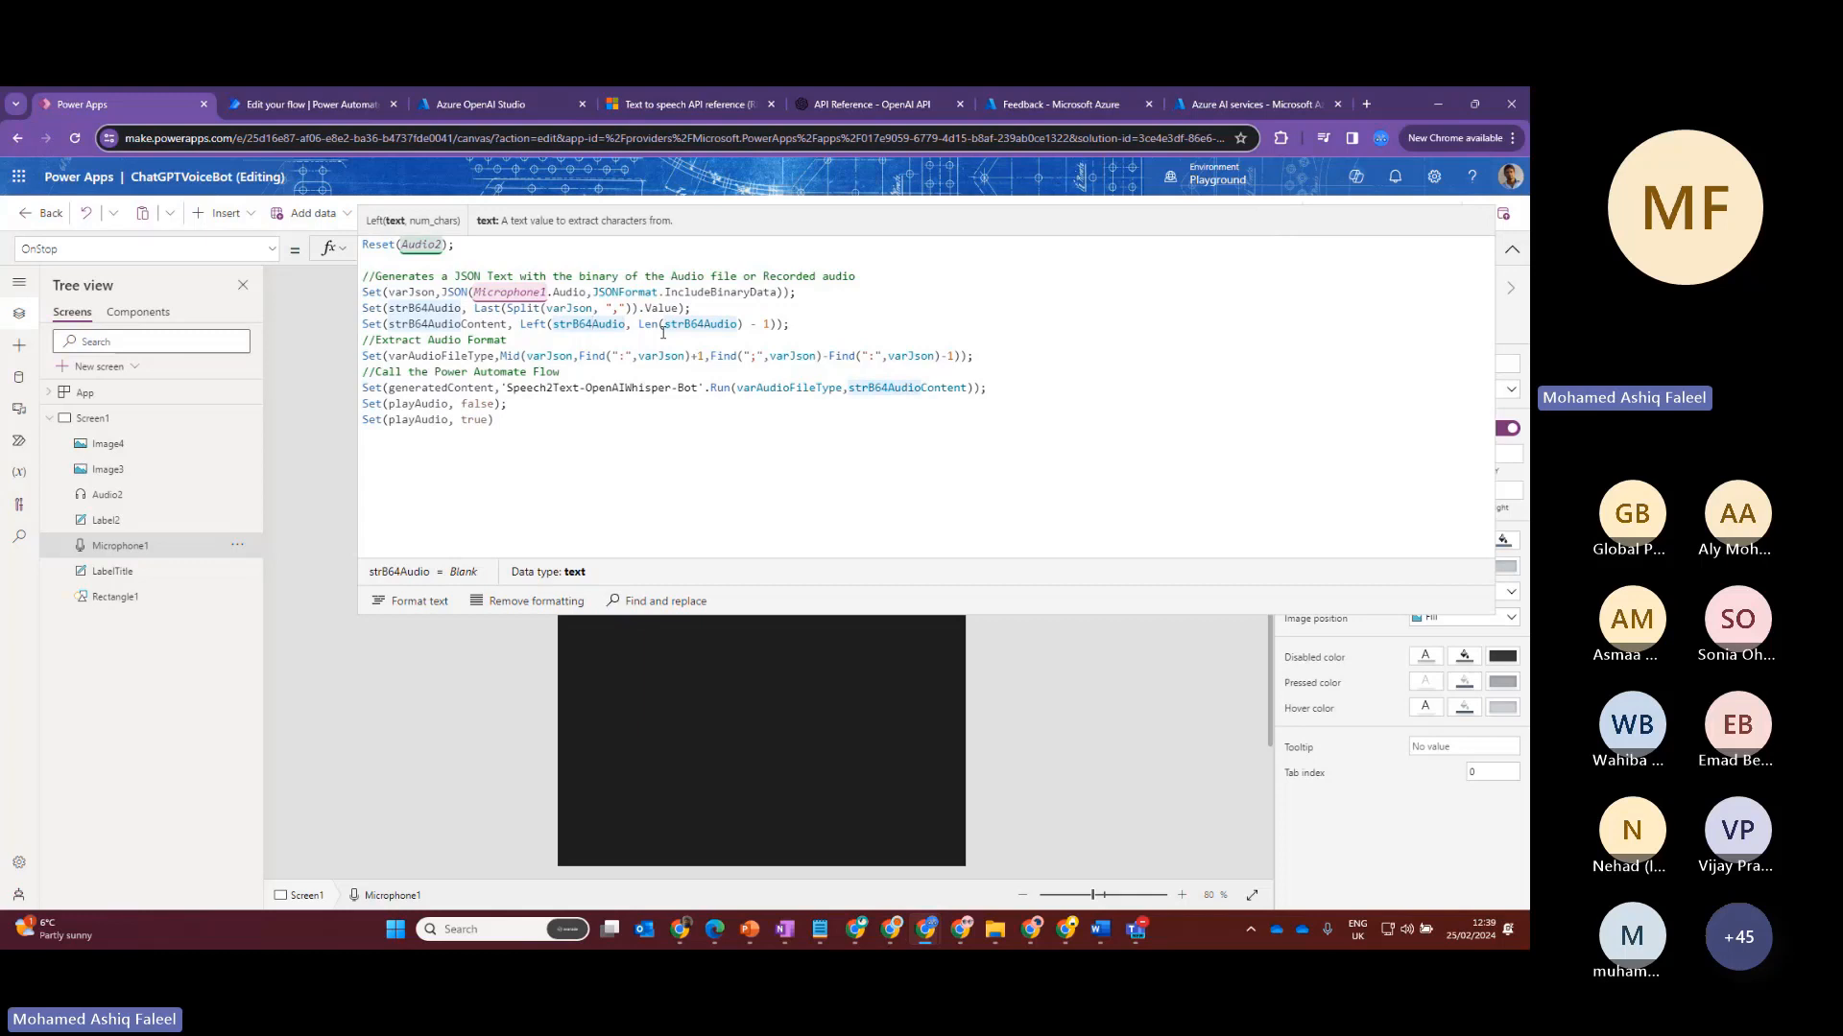
left_click(454, 391)
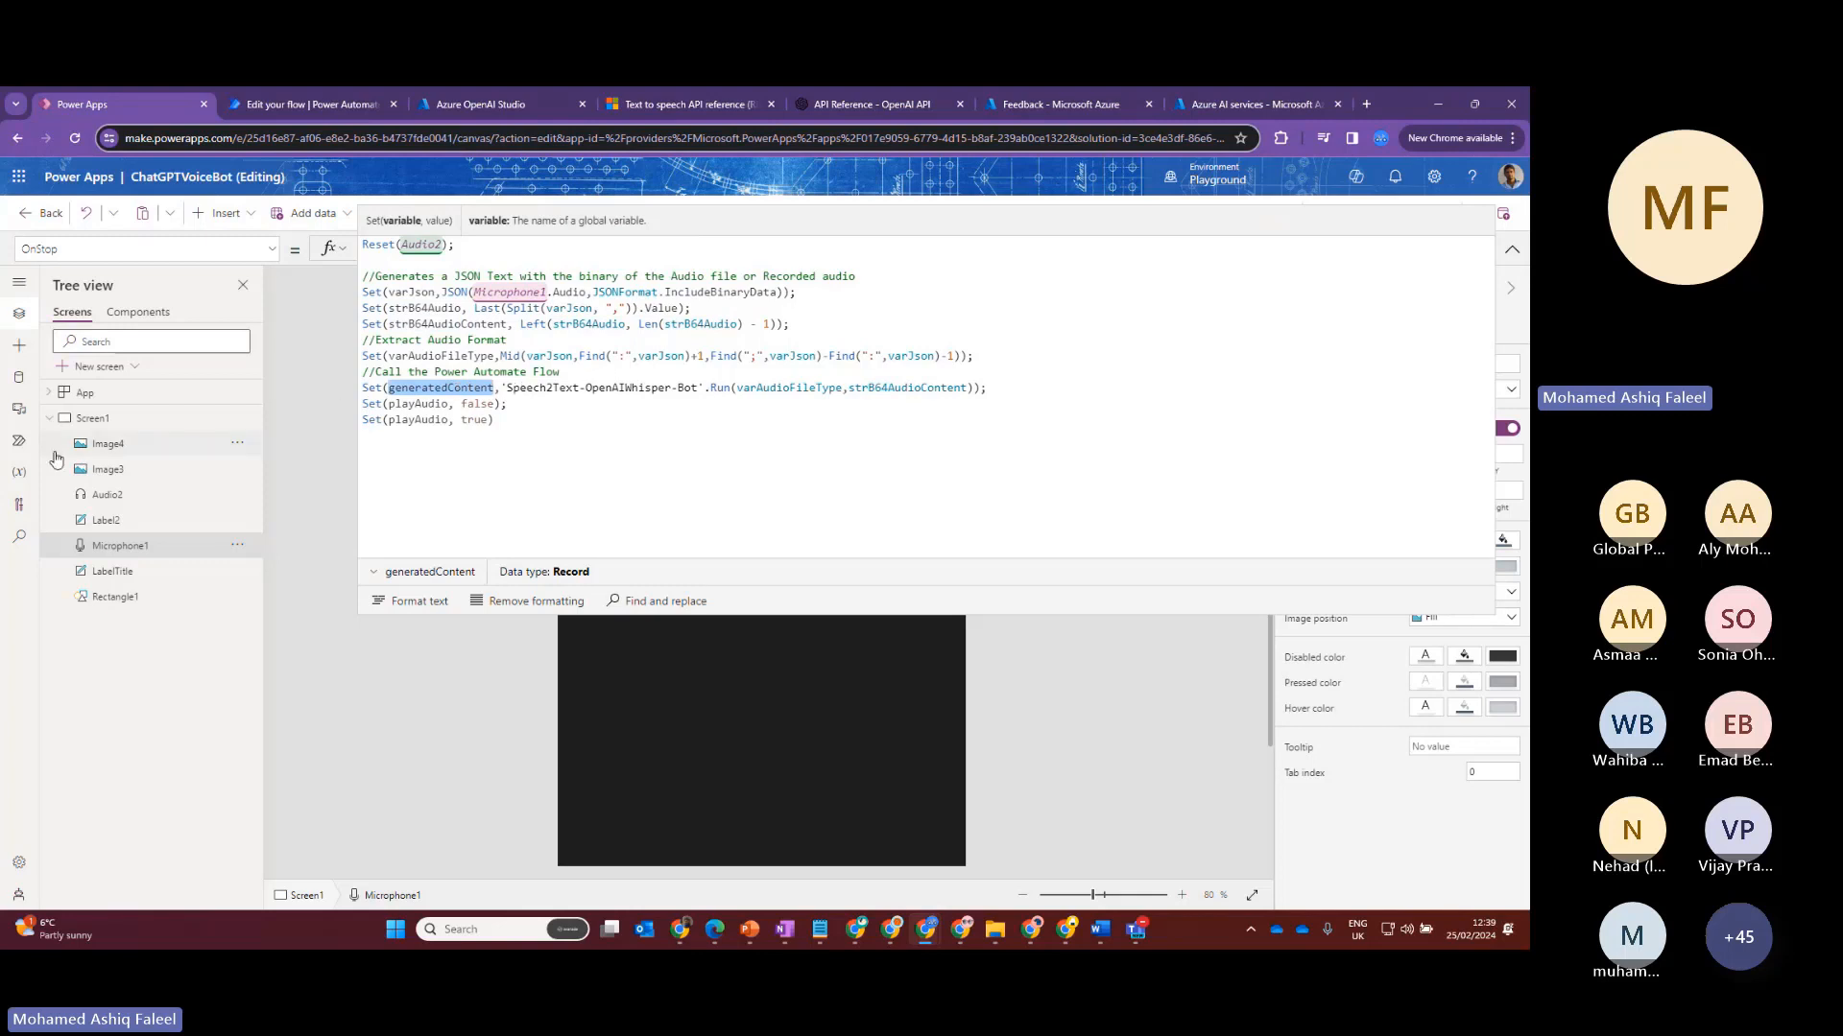
View the flows connected to the app and switch to the Speech2Text-OpenAIWhisper-Bot flow in Power Automate
left_click(18, 441)
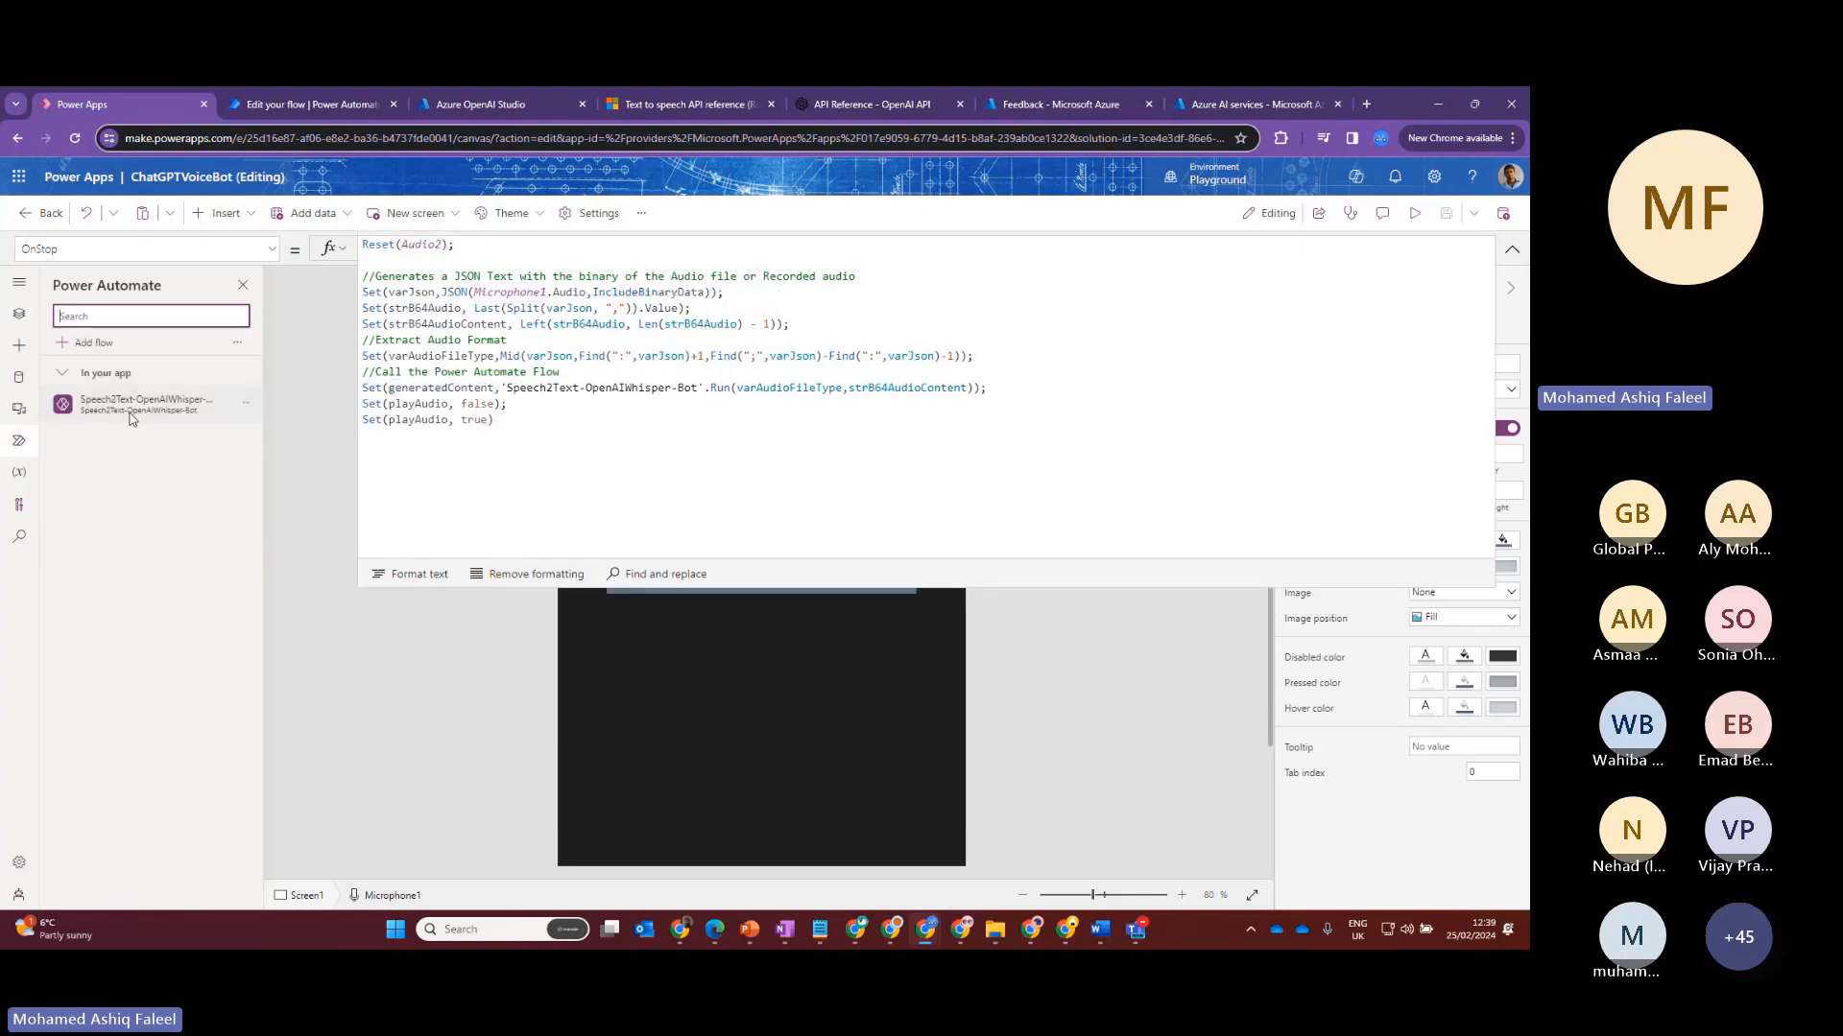
mouse_move(131, 415)
left_click(285, 106)
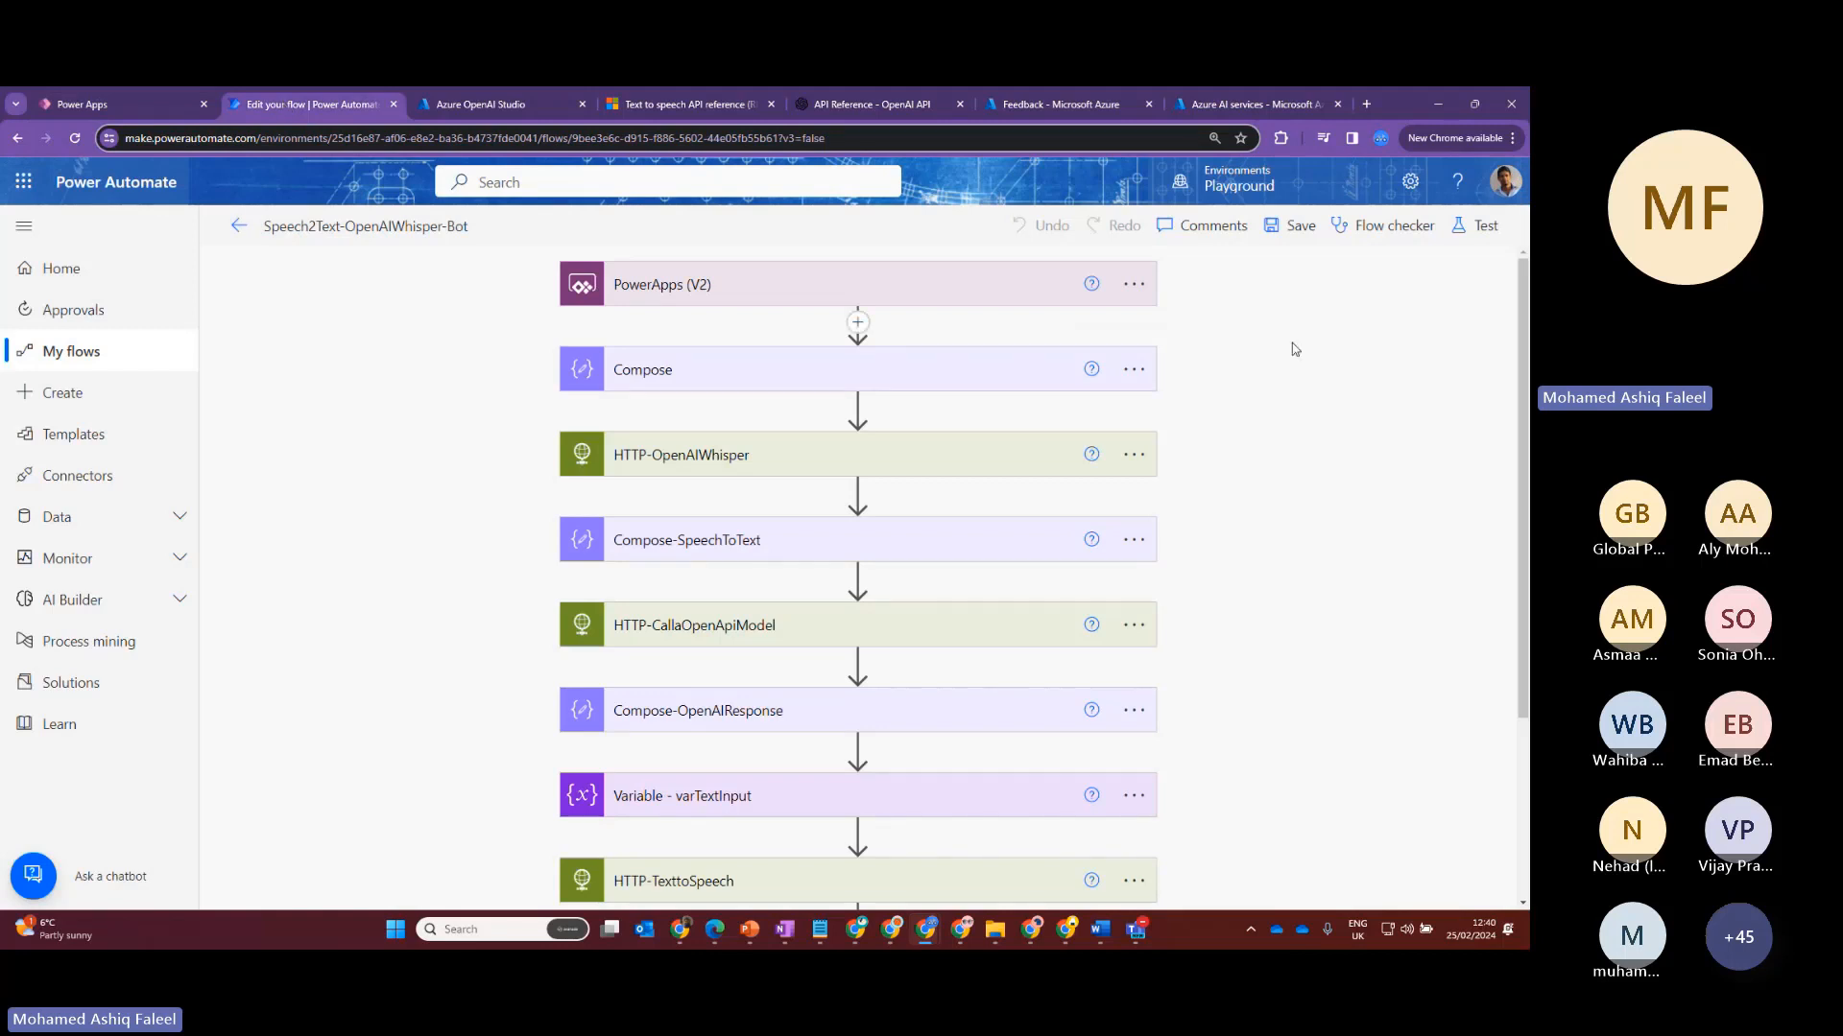
Expand the PowerApps (V2) trigger and inspect its audioFormat and fileContent inputs
left_click(790, 293)
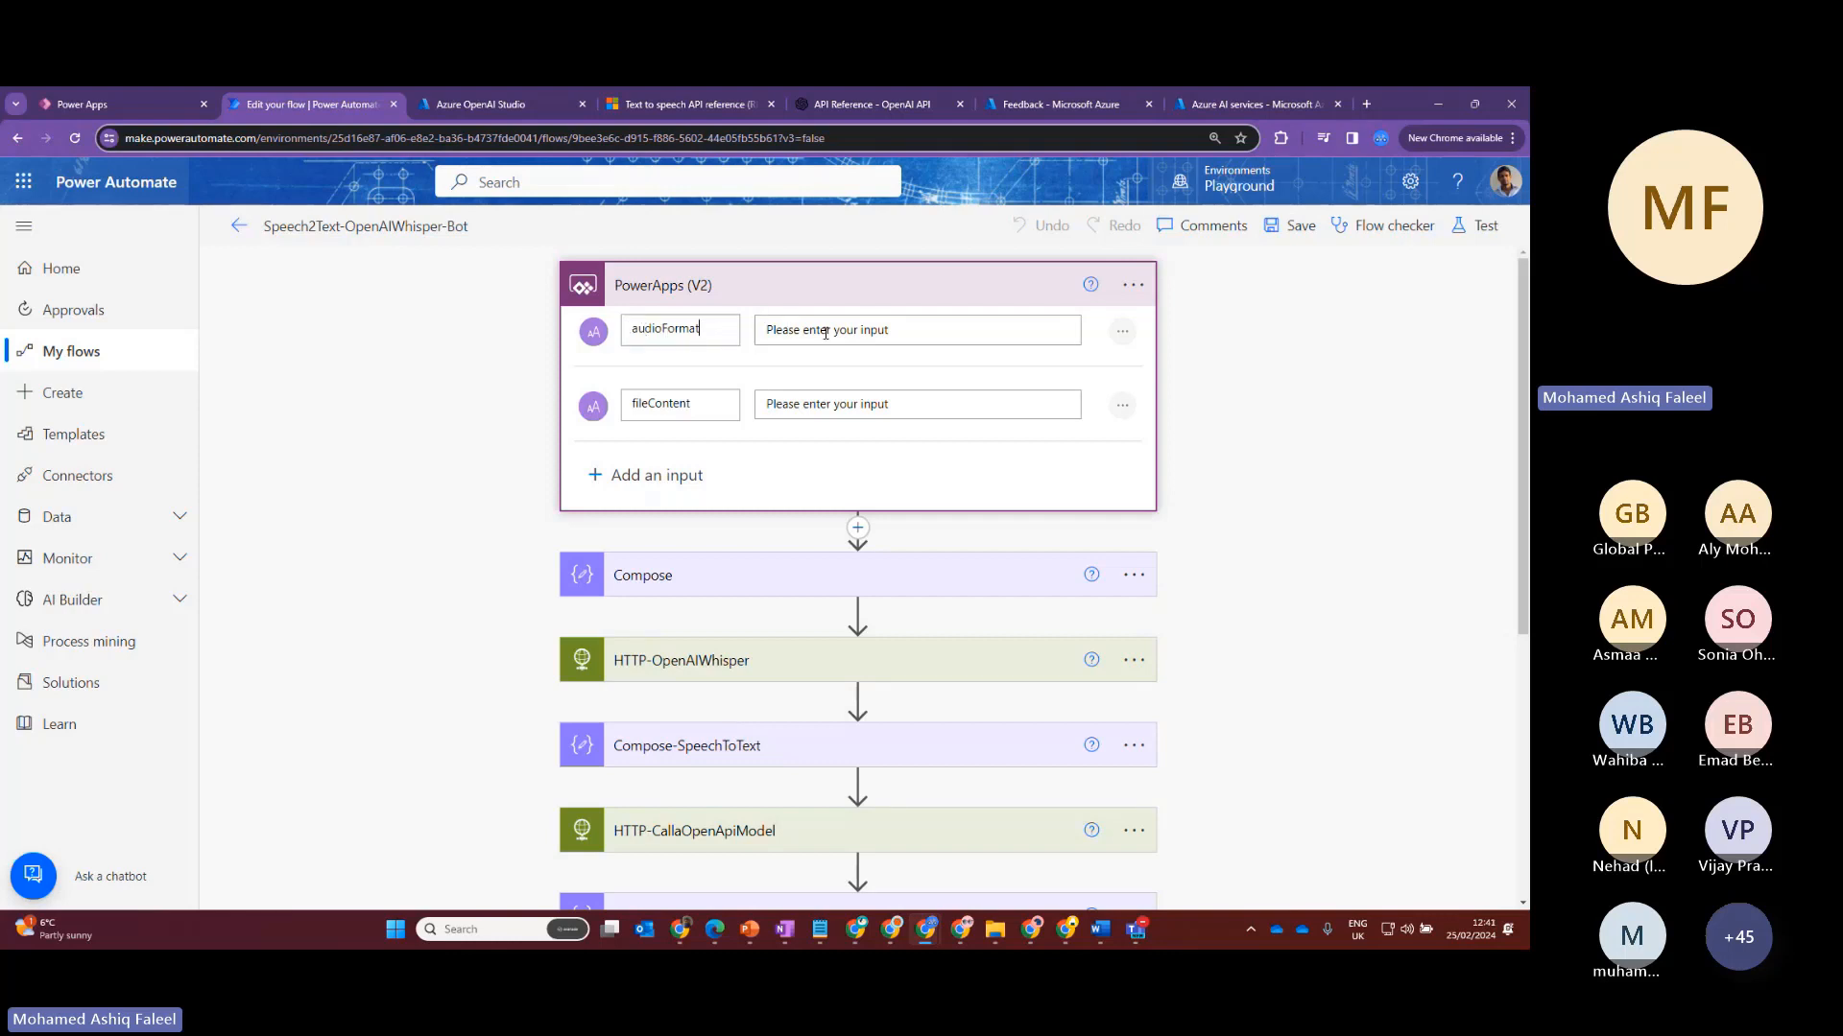
left_click(739, 328)
left_click(705, 410)
Switch to Power Apps to check the arguments of the flow's Run call in the OnStop formula, and return to Power Automate
left_click(101, 102)
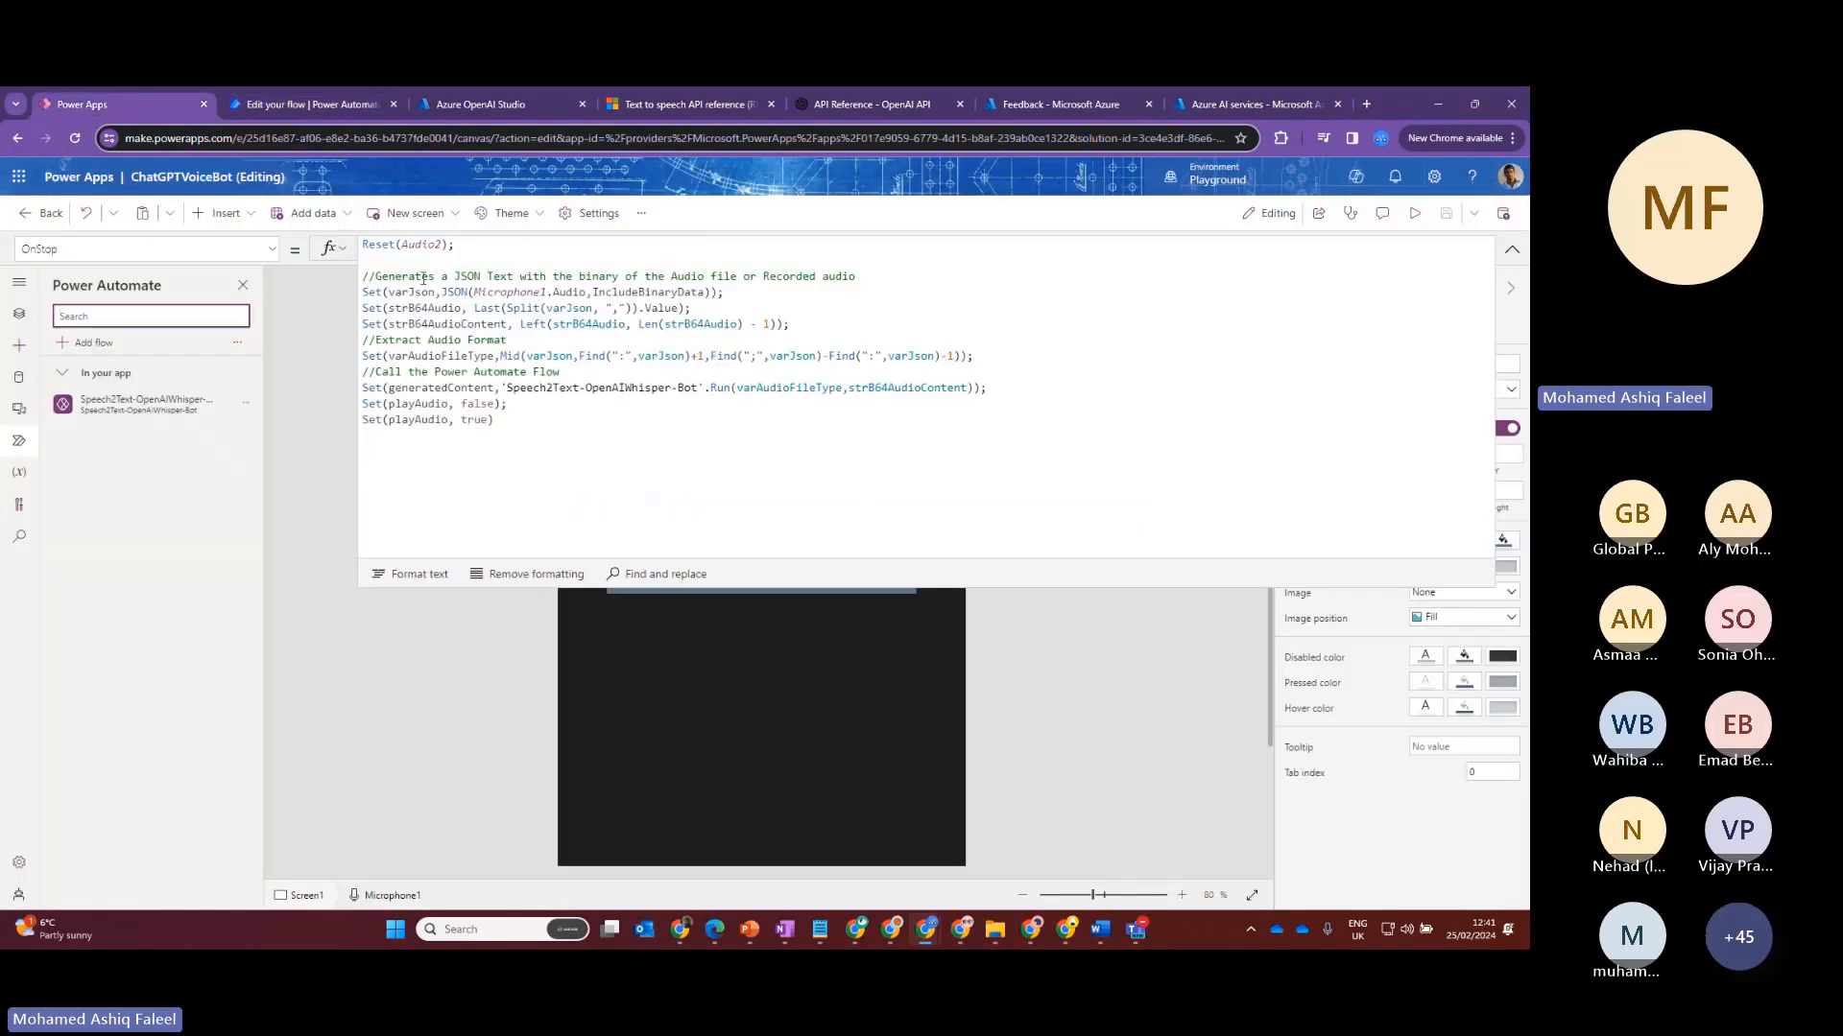
left_click(755, 391)
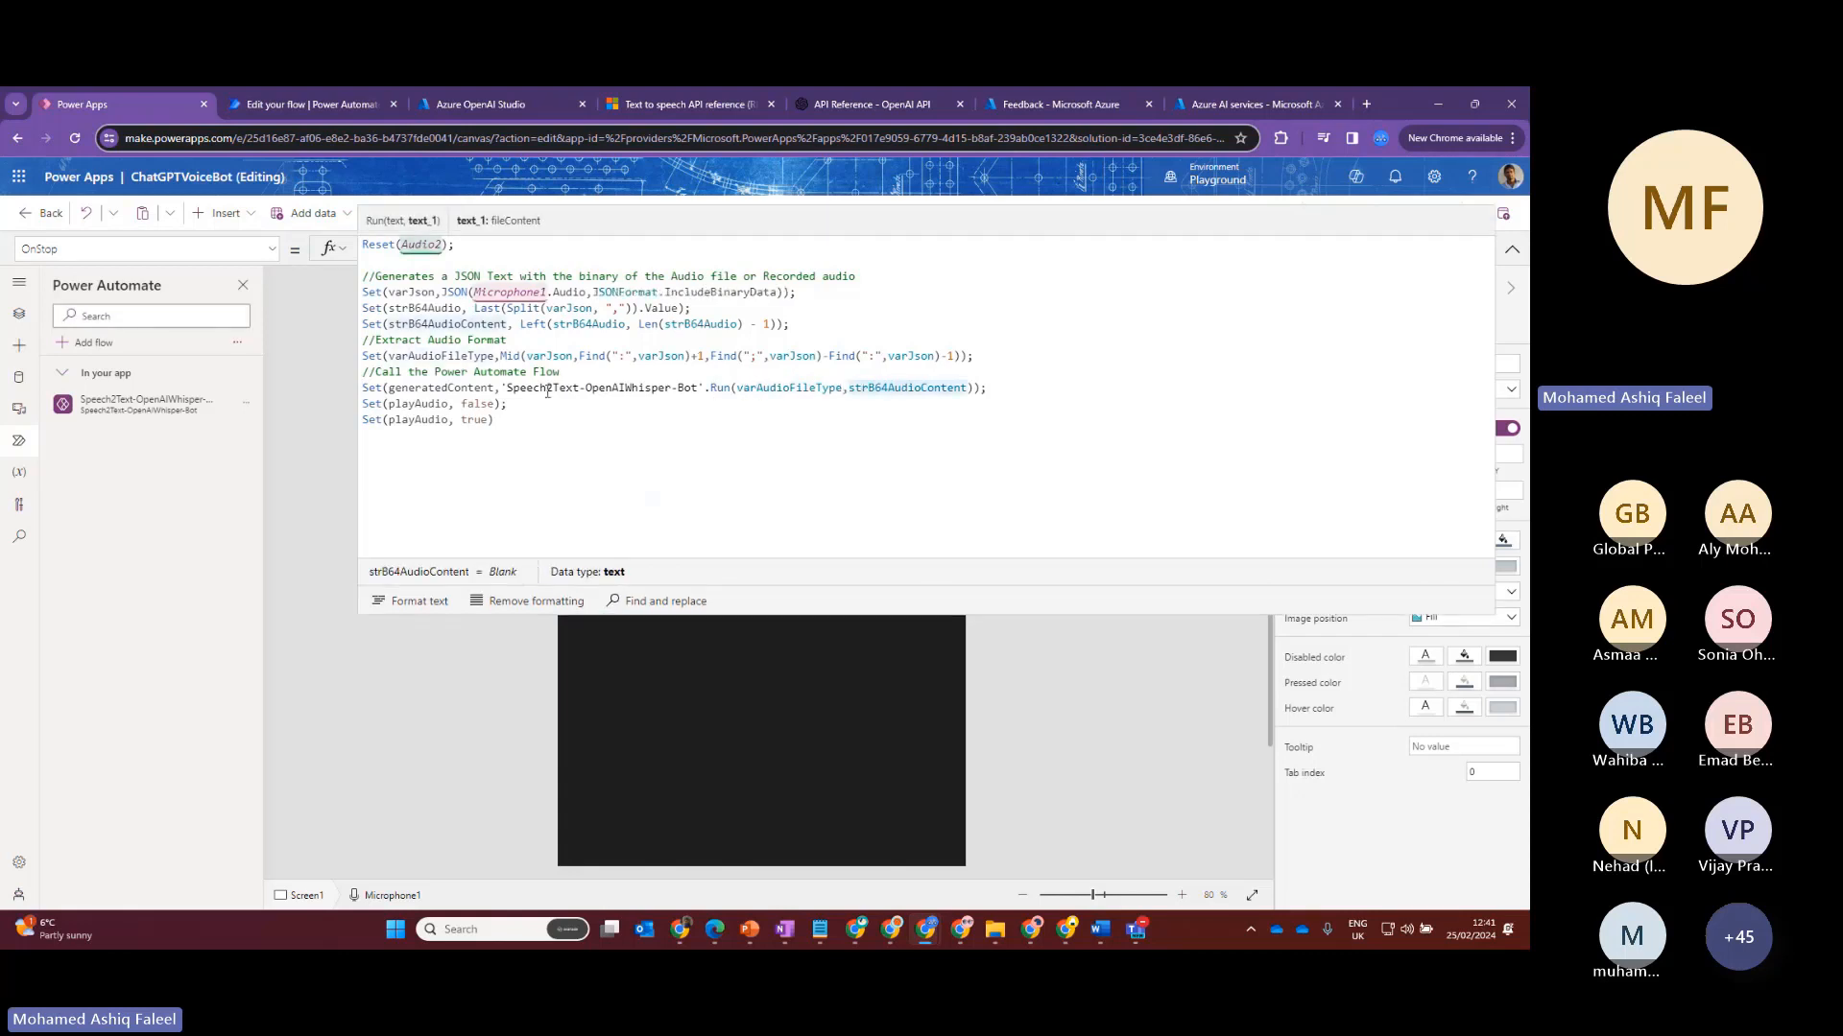
left_click(338, 106)
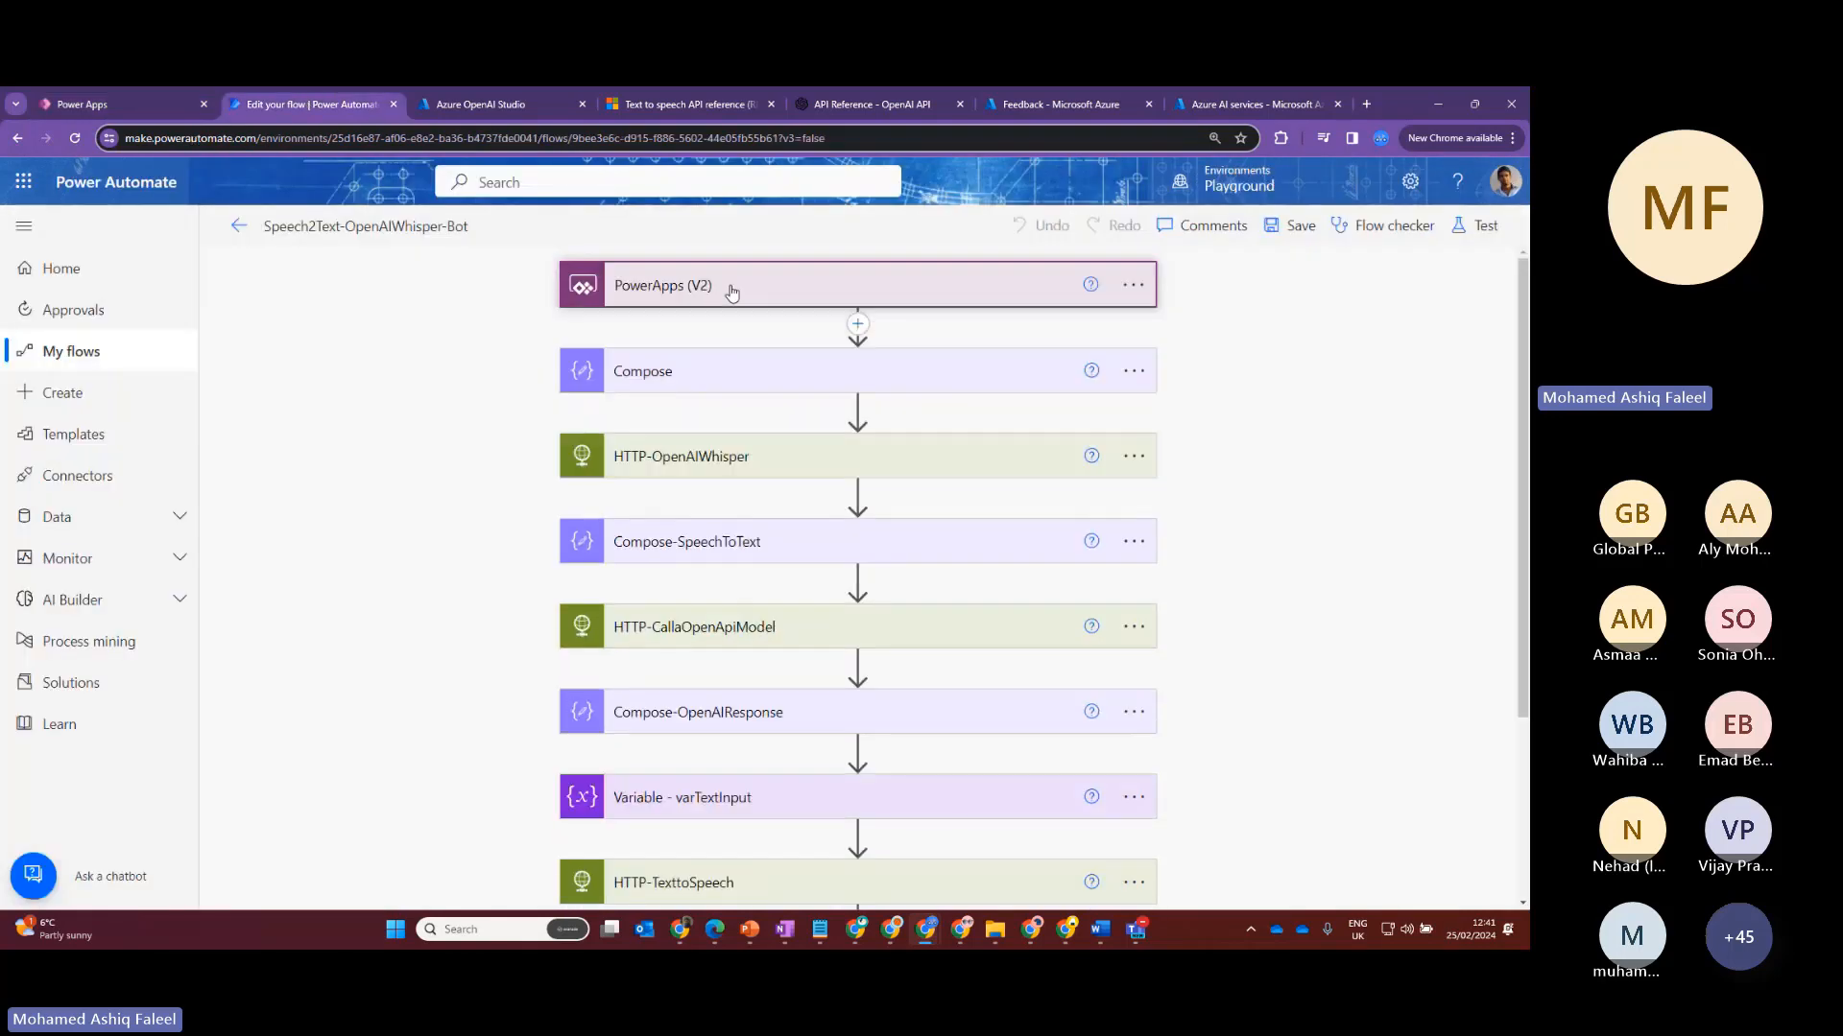
Expand the Compose action and inspect its $content-type and $content mappings
left_click(733, 384)
scroll(739, 407, "down", 1)
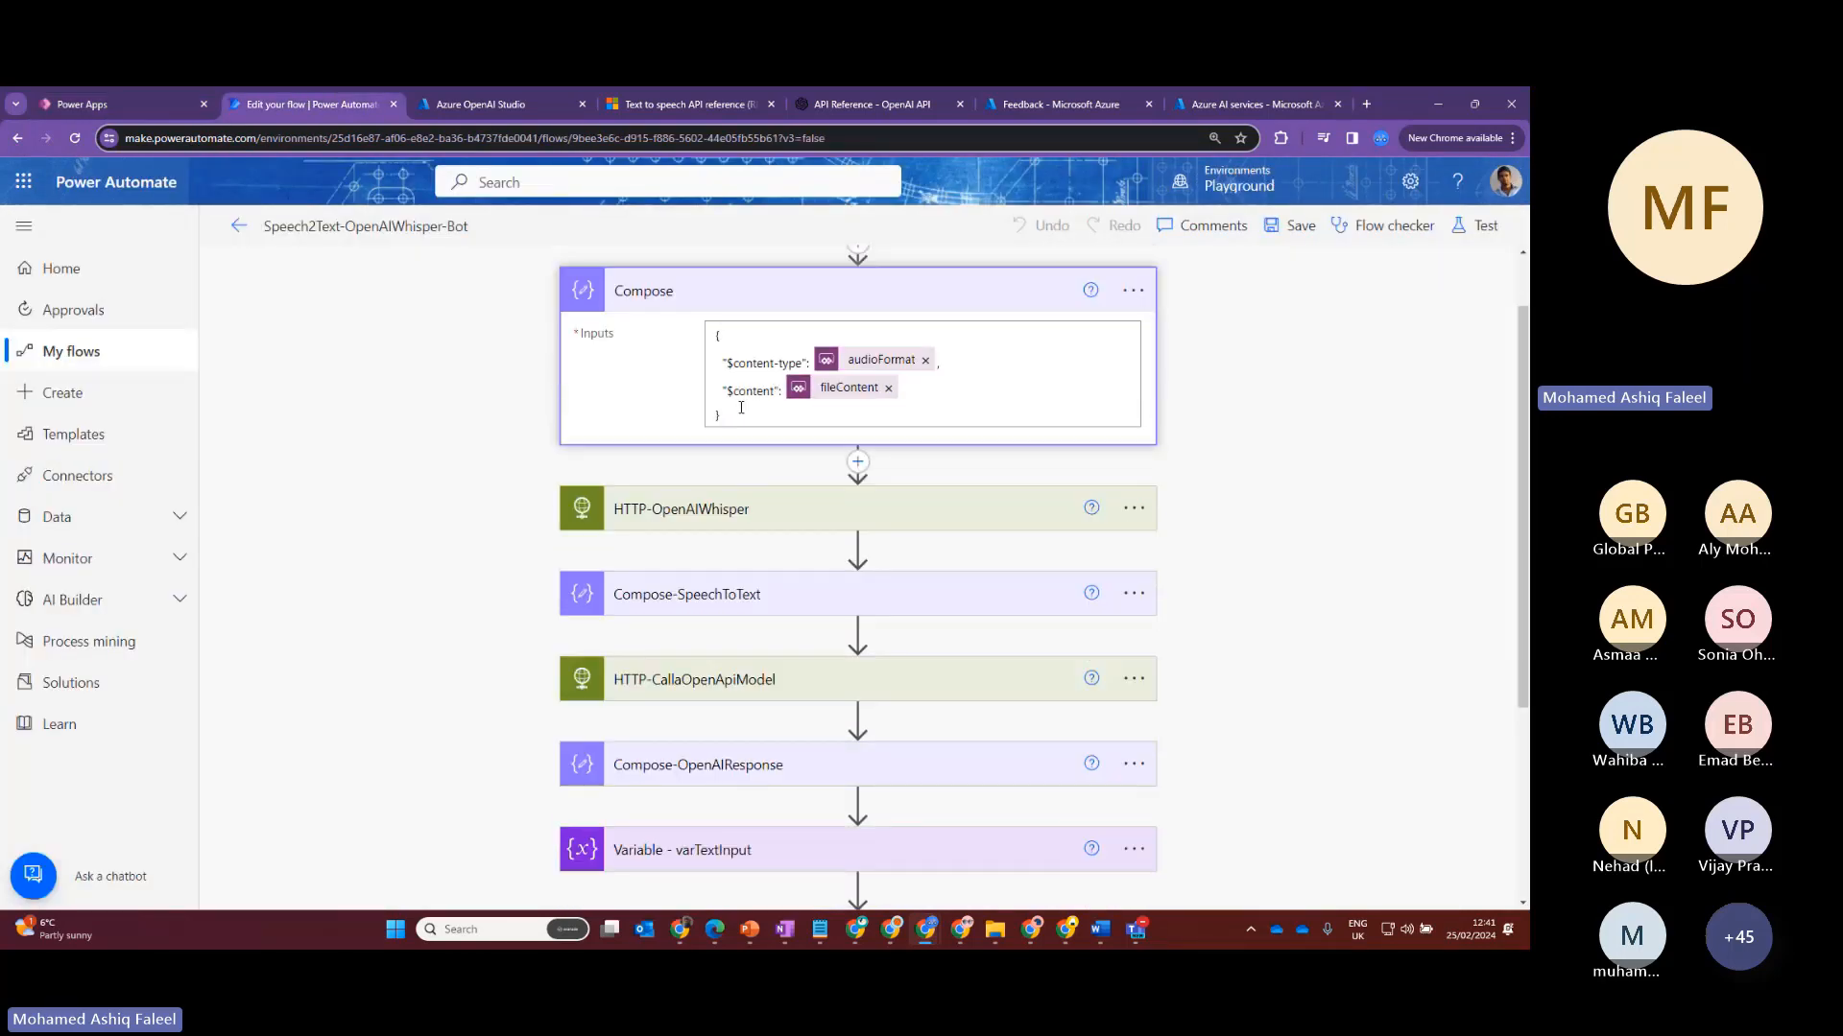
left_click(718, 337)
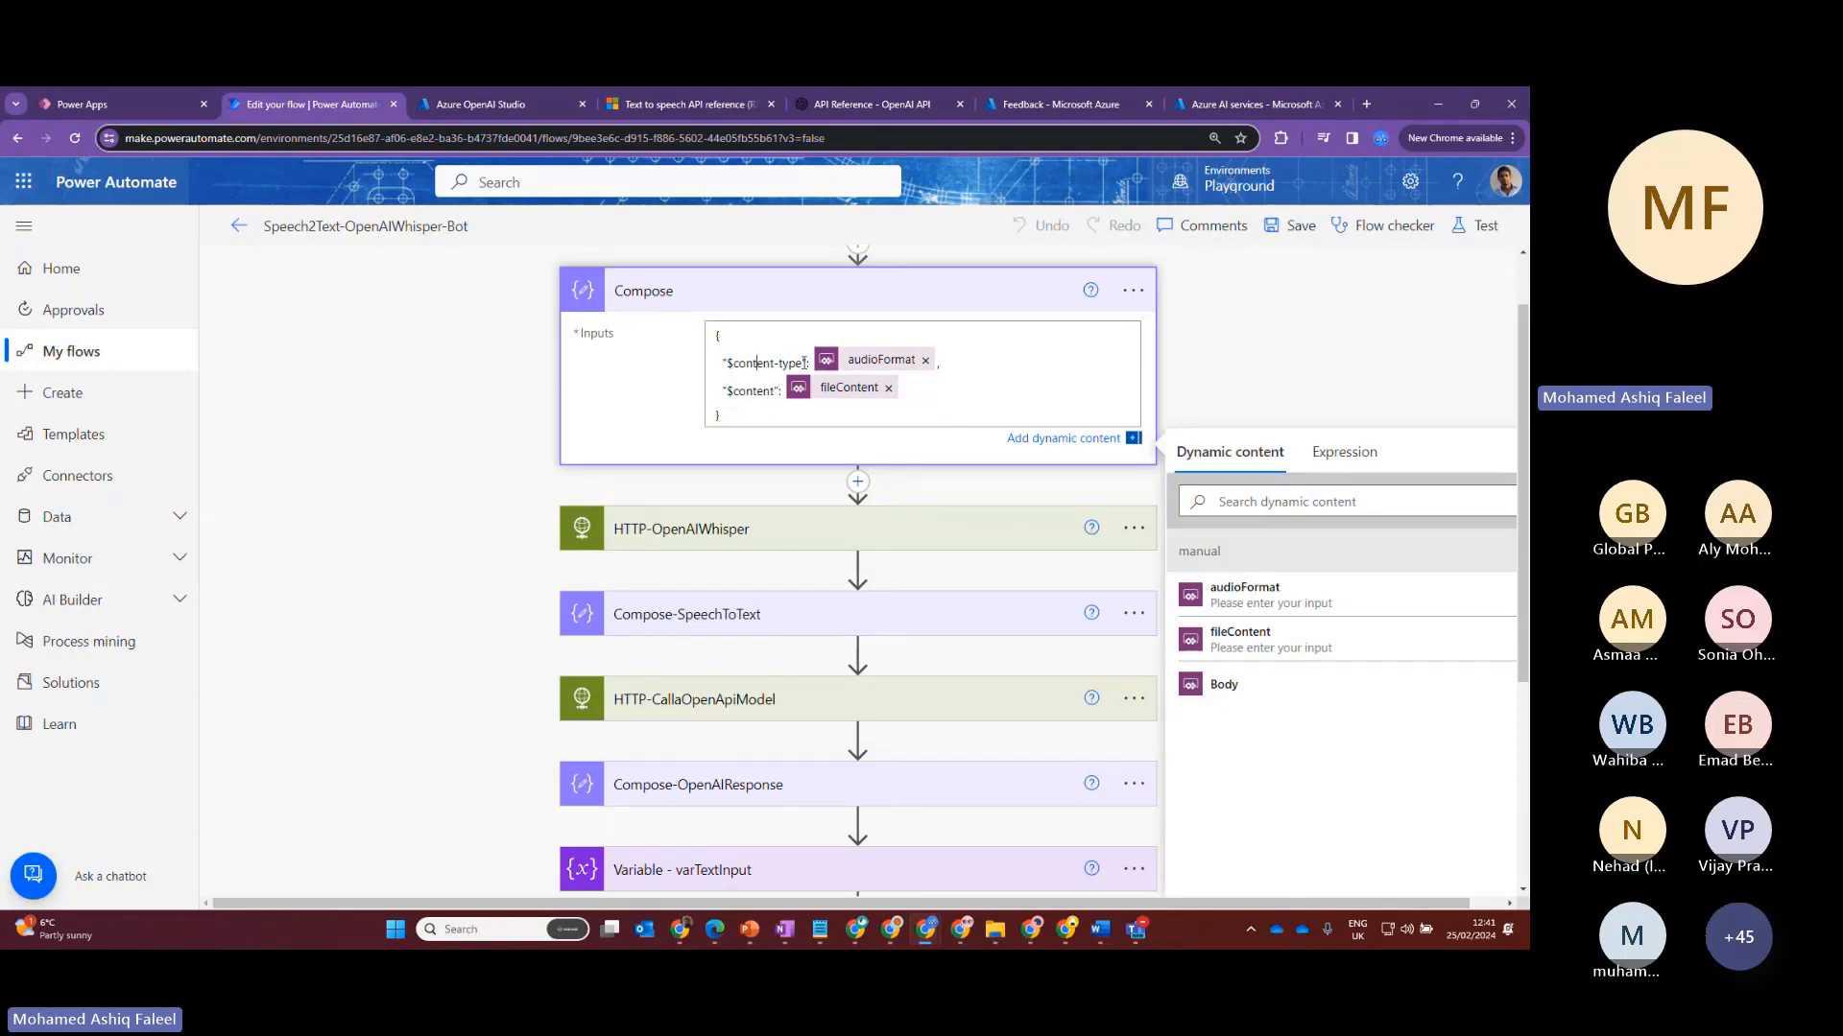
double_click(767, 389)
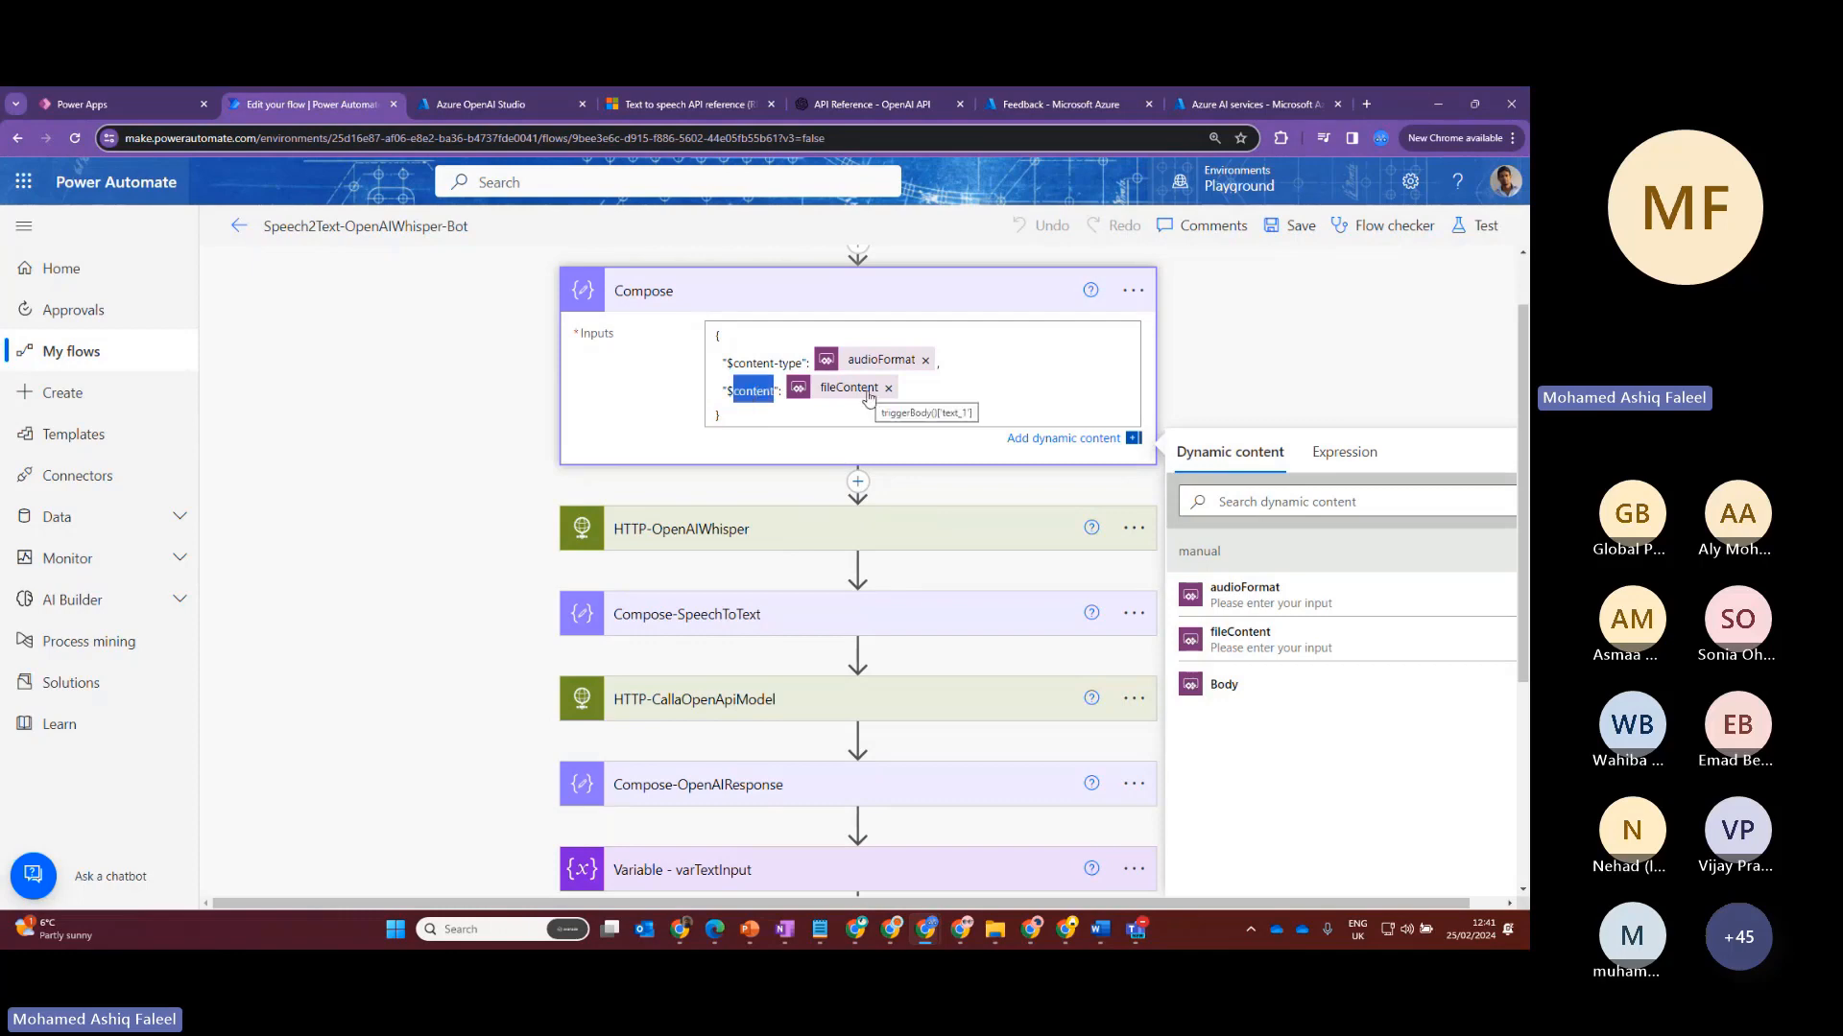
Expand the HTTP-OpenAIWhisper action and review its URI, api-key header and Content-Type header
scroll(825, 388, "down", 2)
left_click(782, 366)
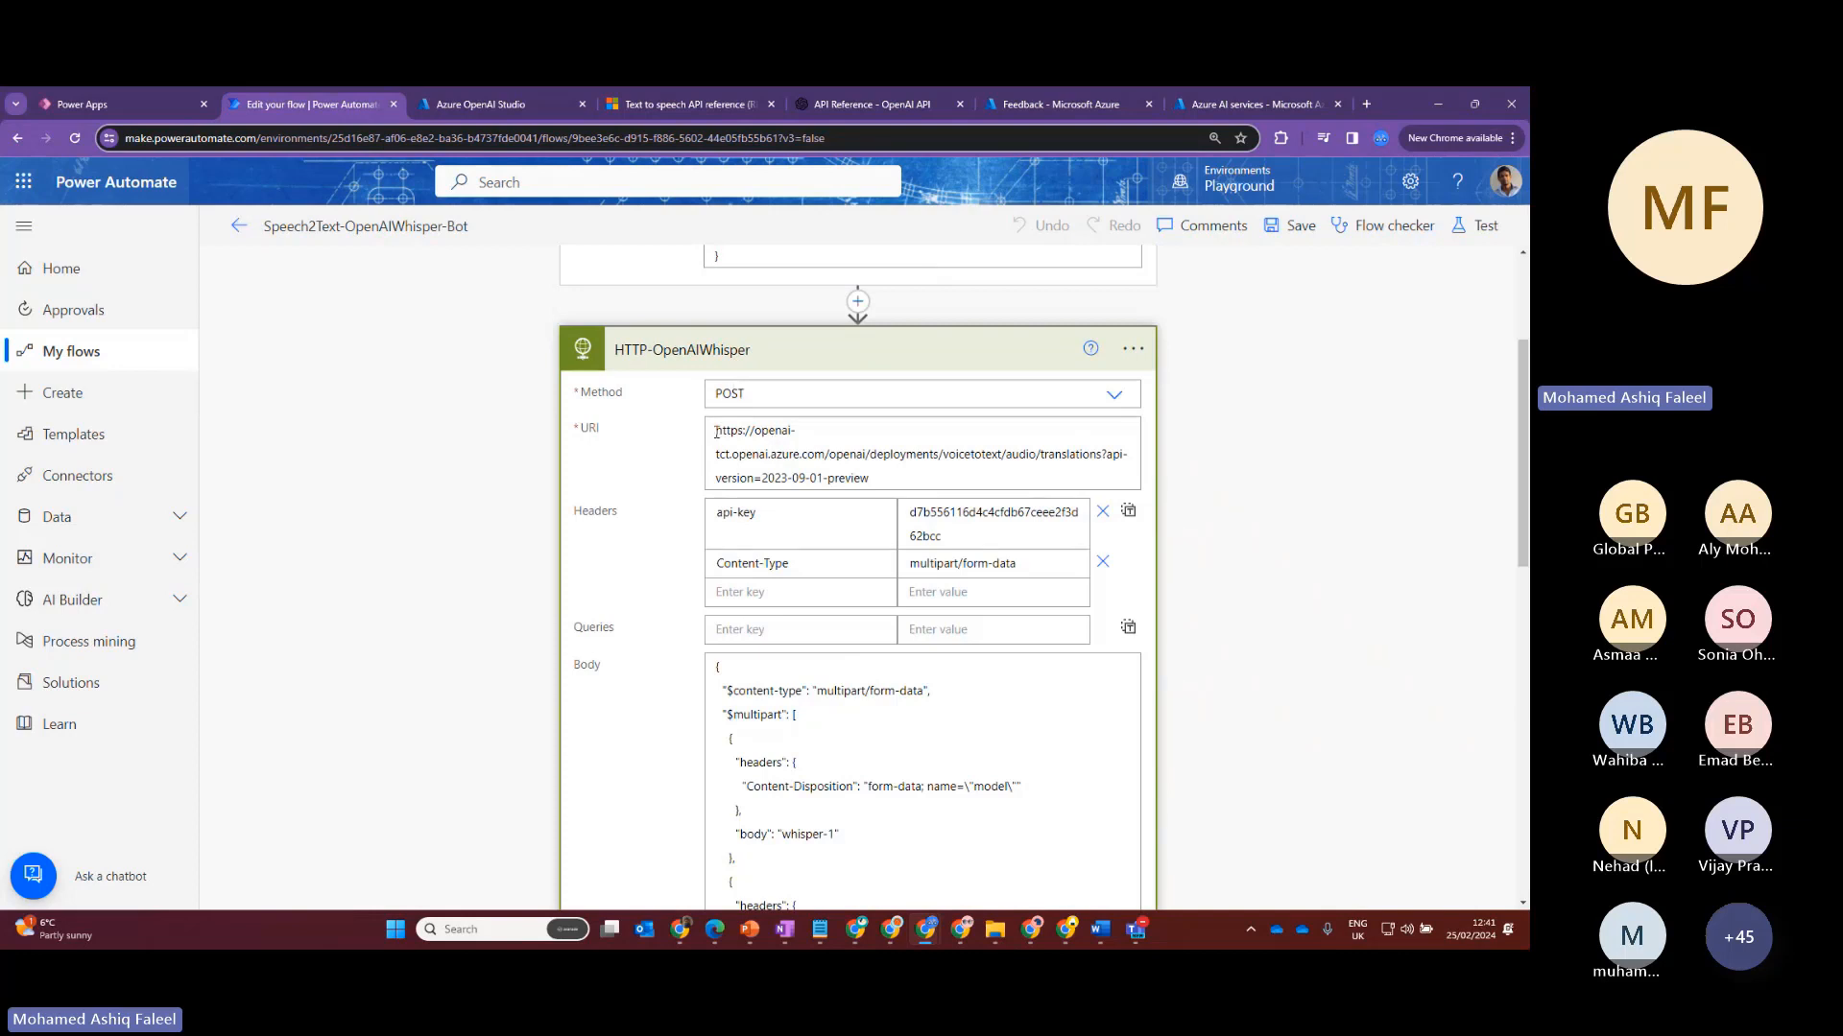
left_click_drag(716, 429, 883, 475)
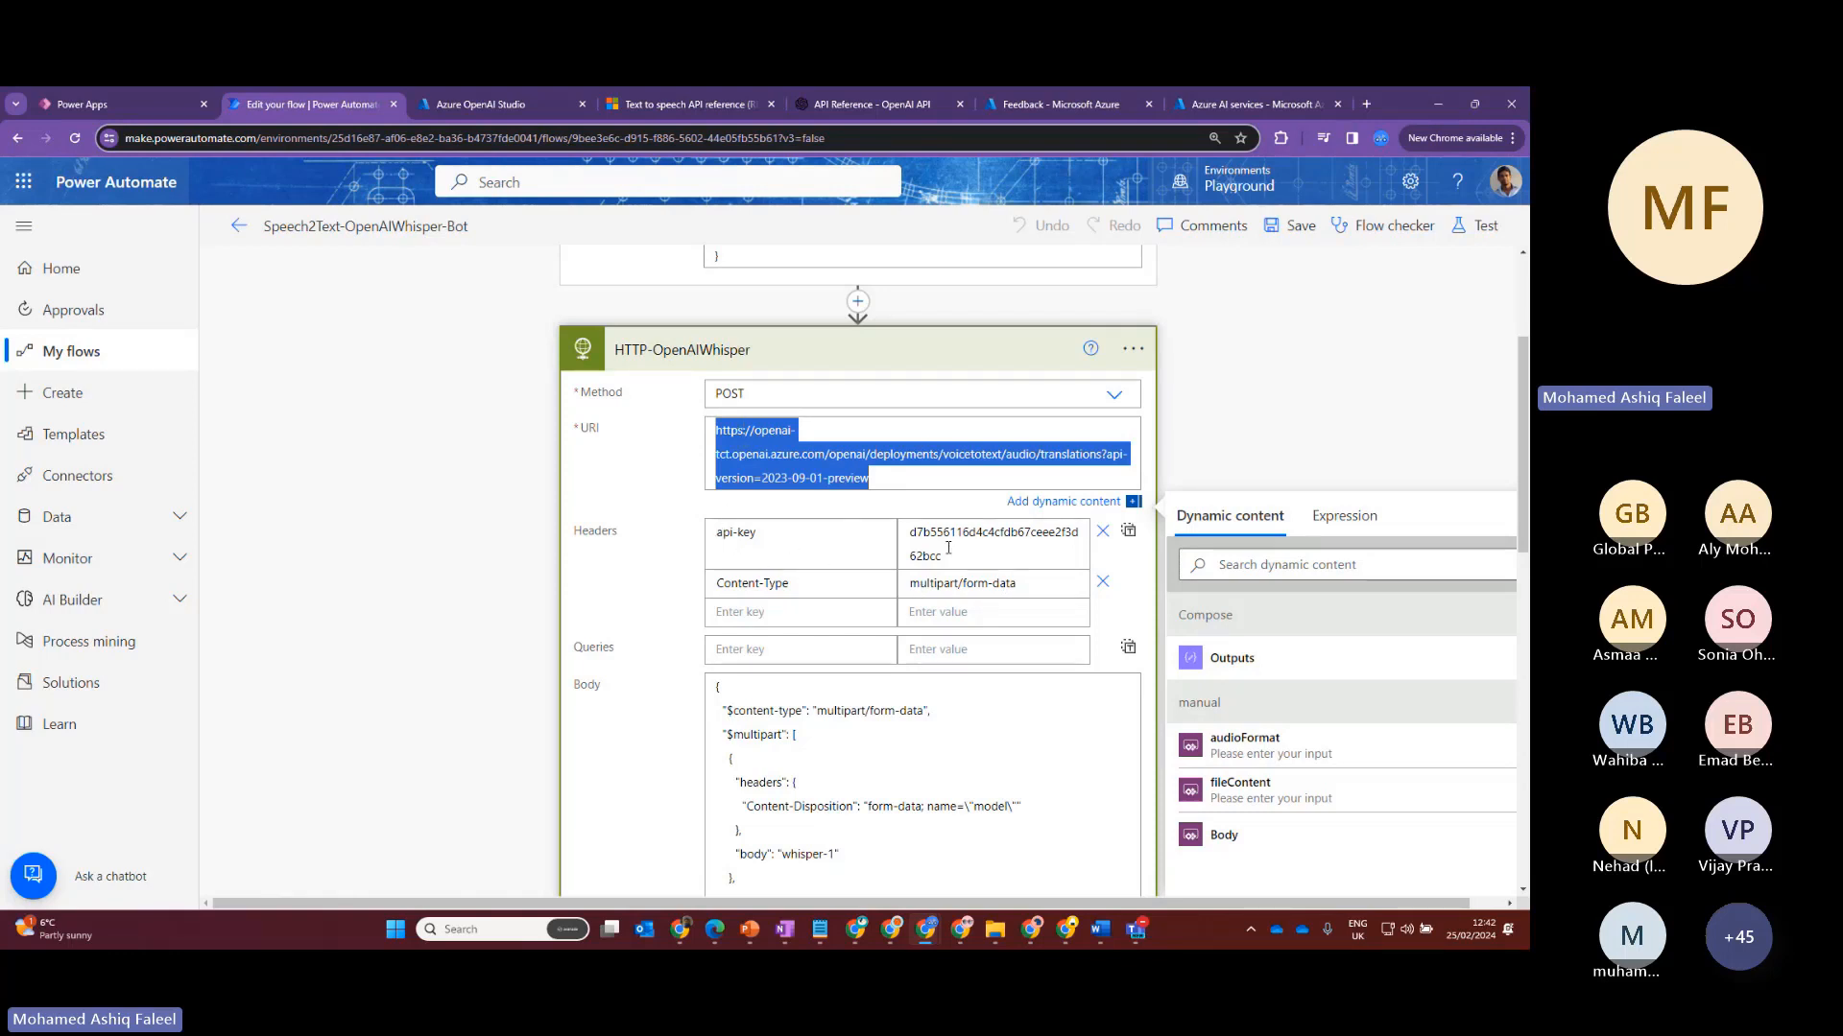
scroll(951, 554, "down", 3)
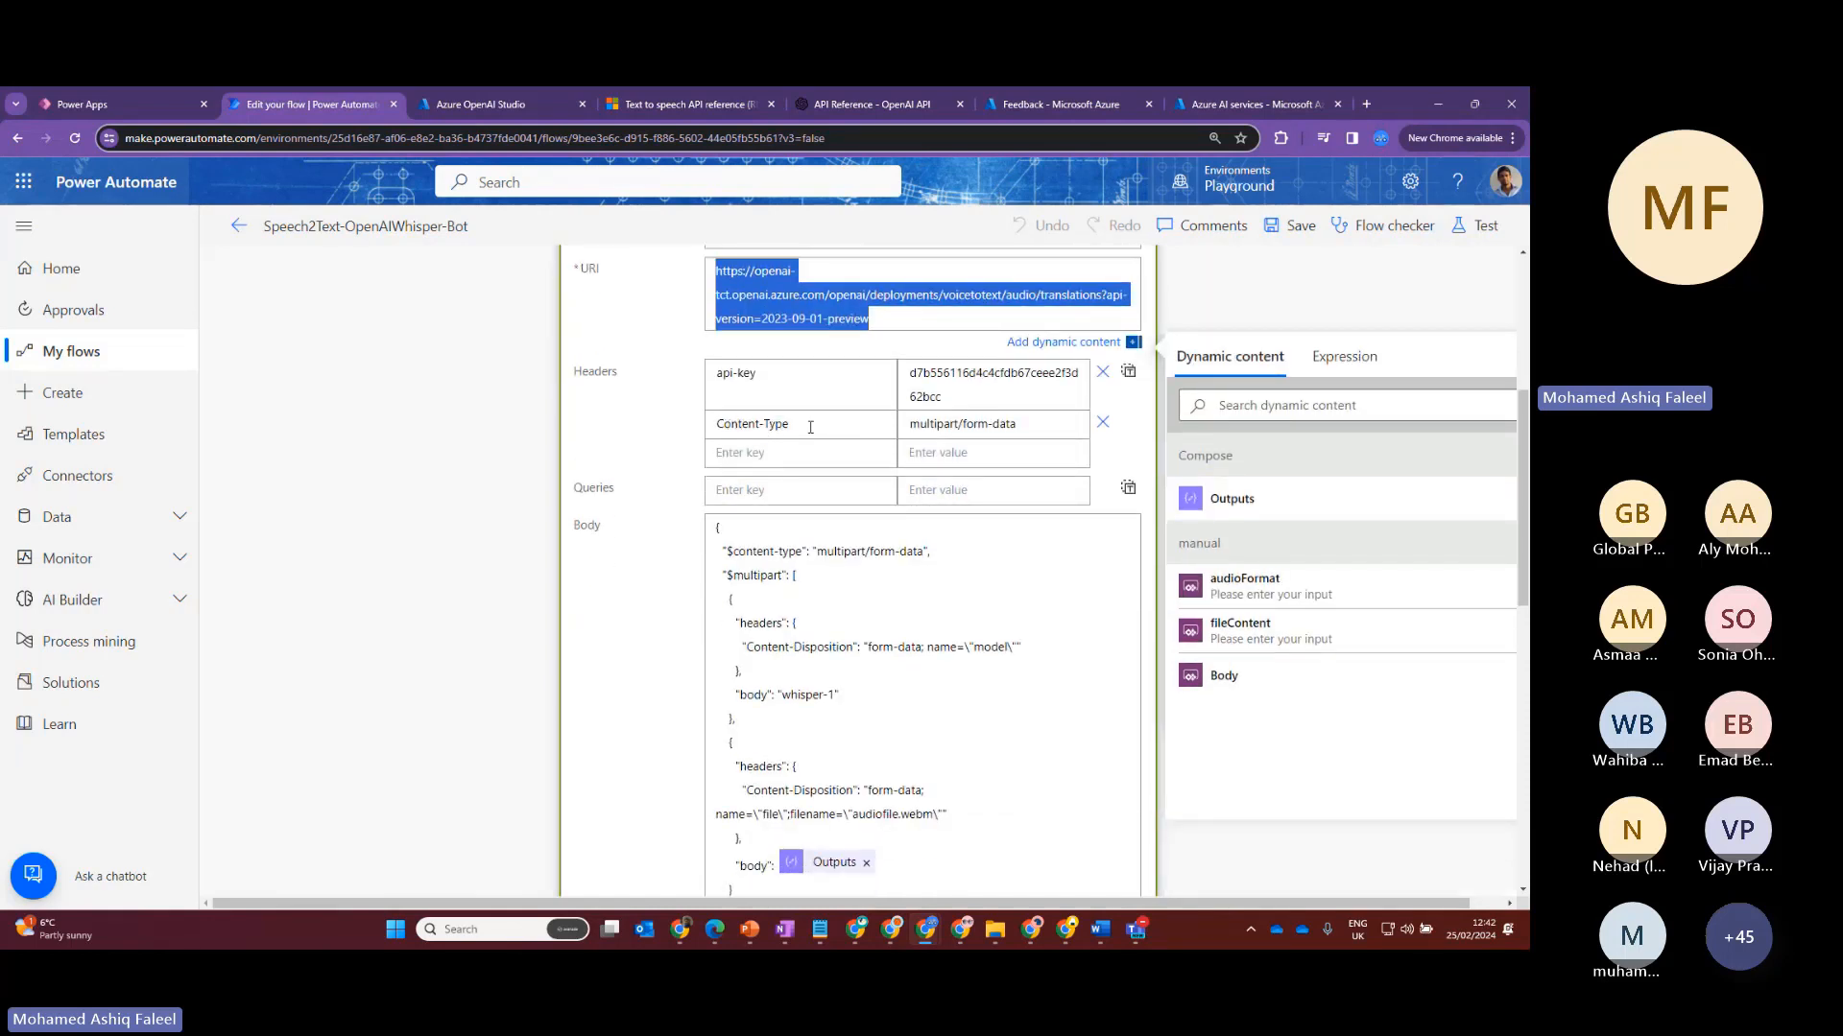
left_click(923, 427)
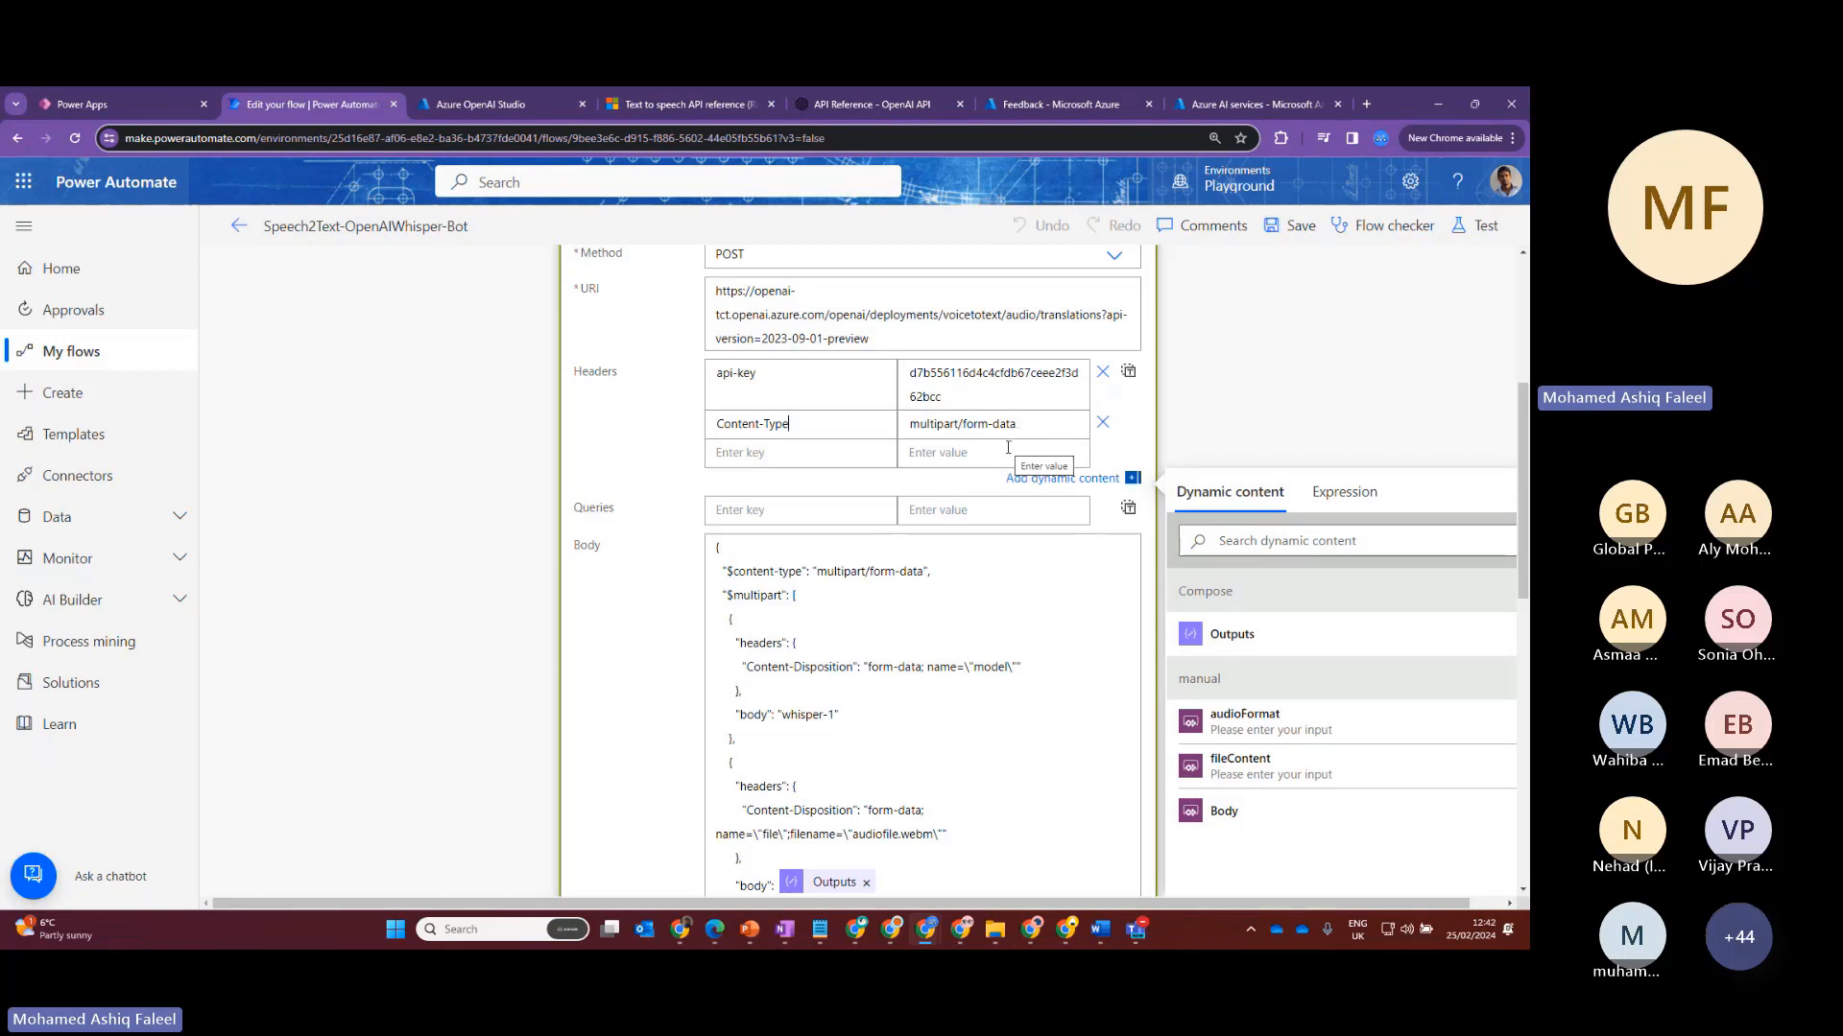
Review the multipart request body of HTTP-OpenAIWhisper against the Compose inputs, and collapse the action
scroll(1007, 447, "down", 2)
left_click(713, 393)
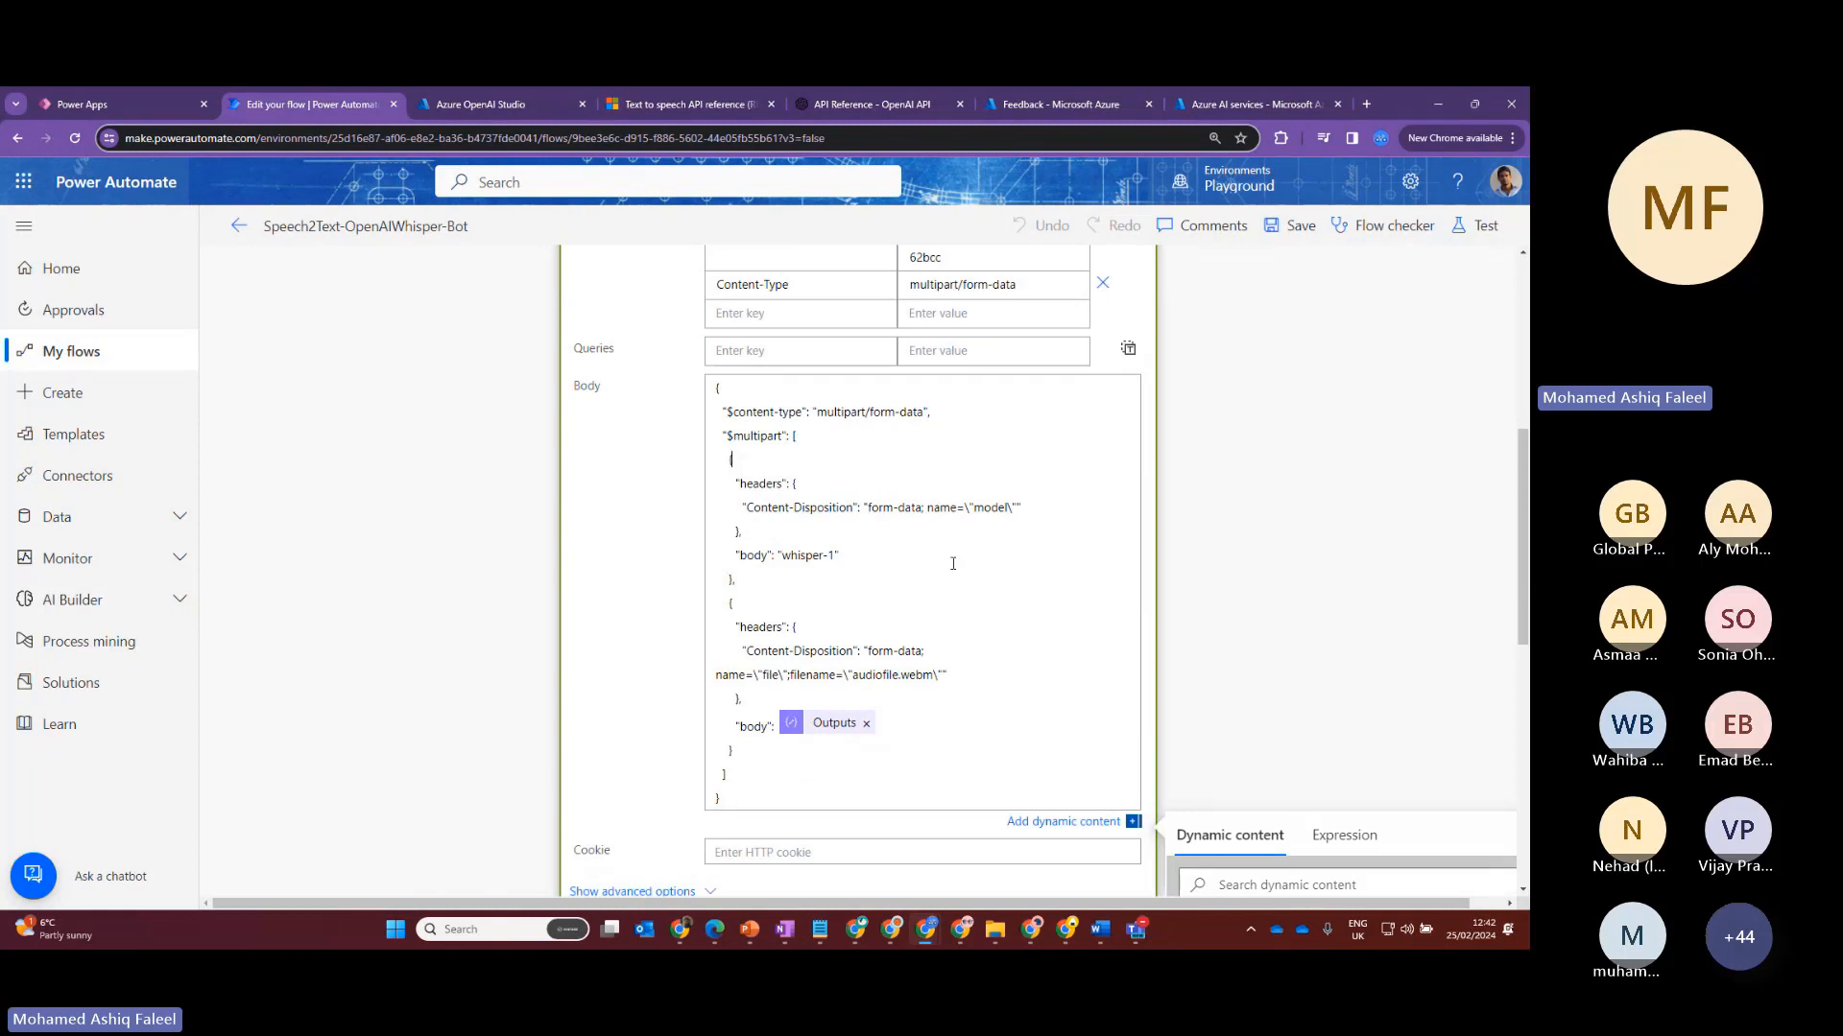
double_click(990, 510)
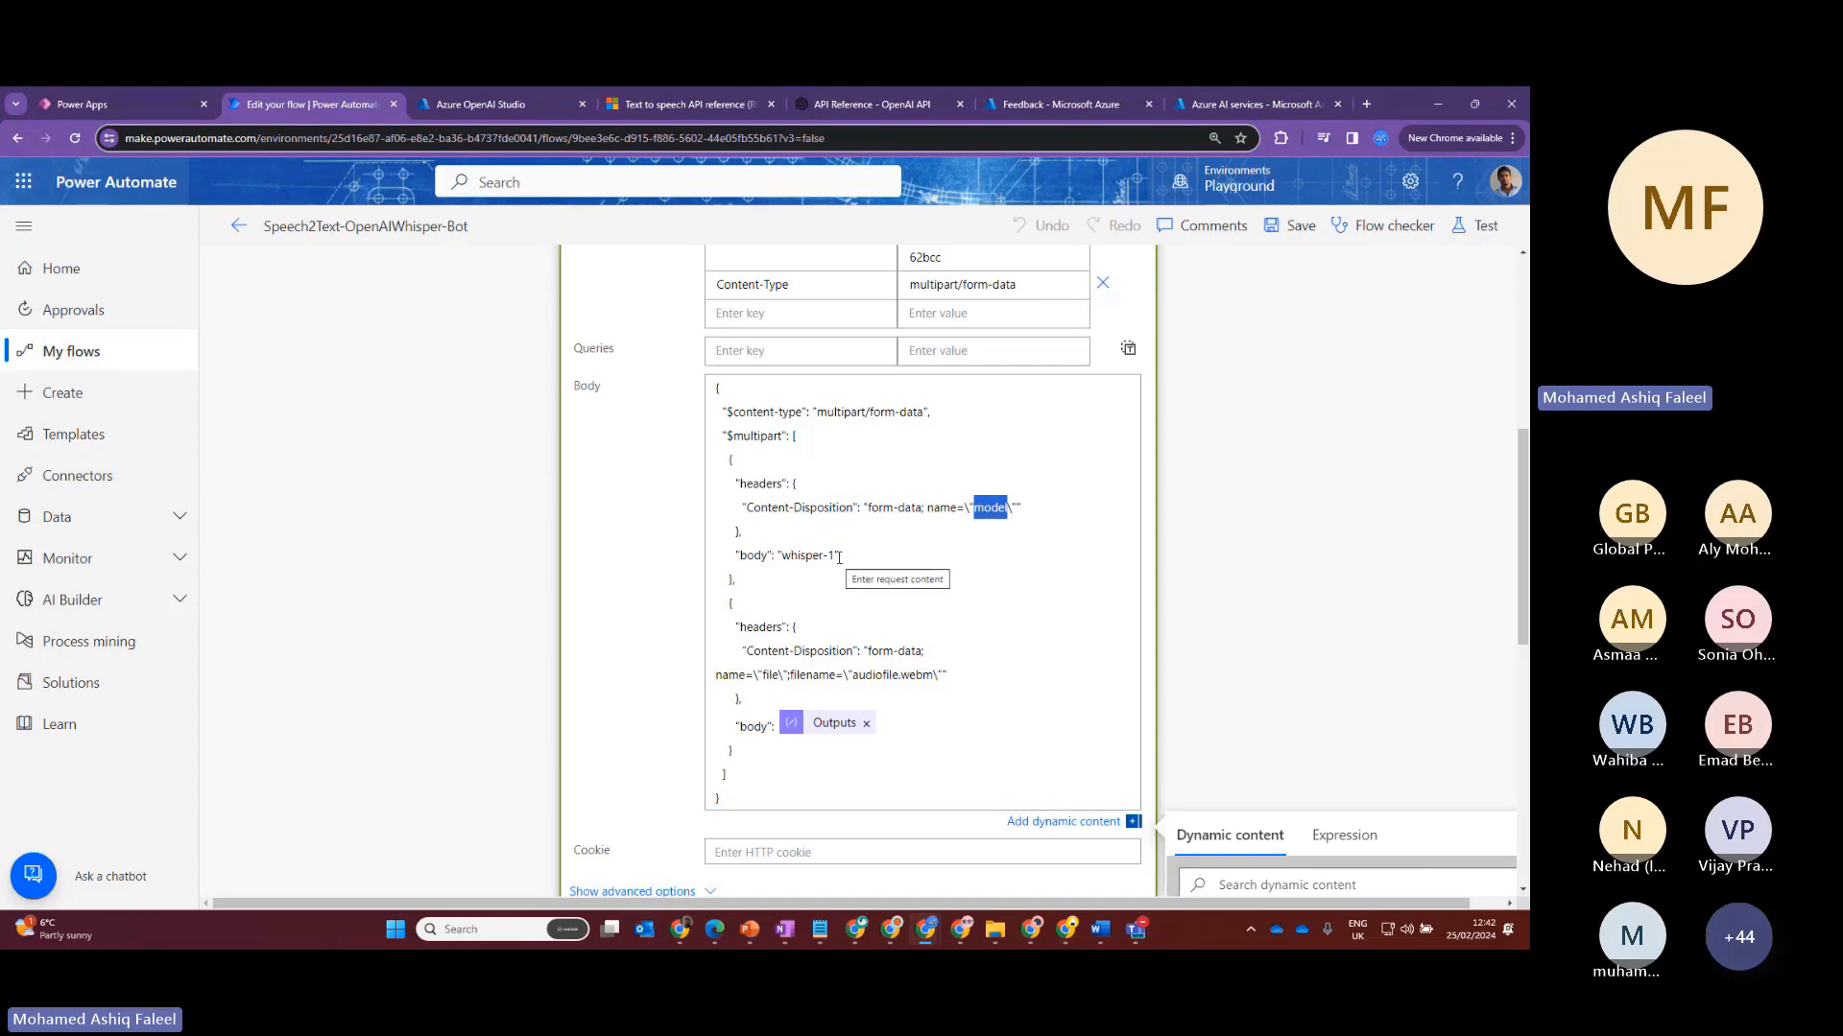
scroll(839, 557, "down", 3)
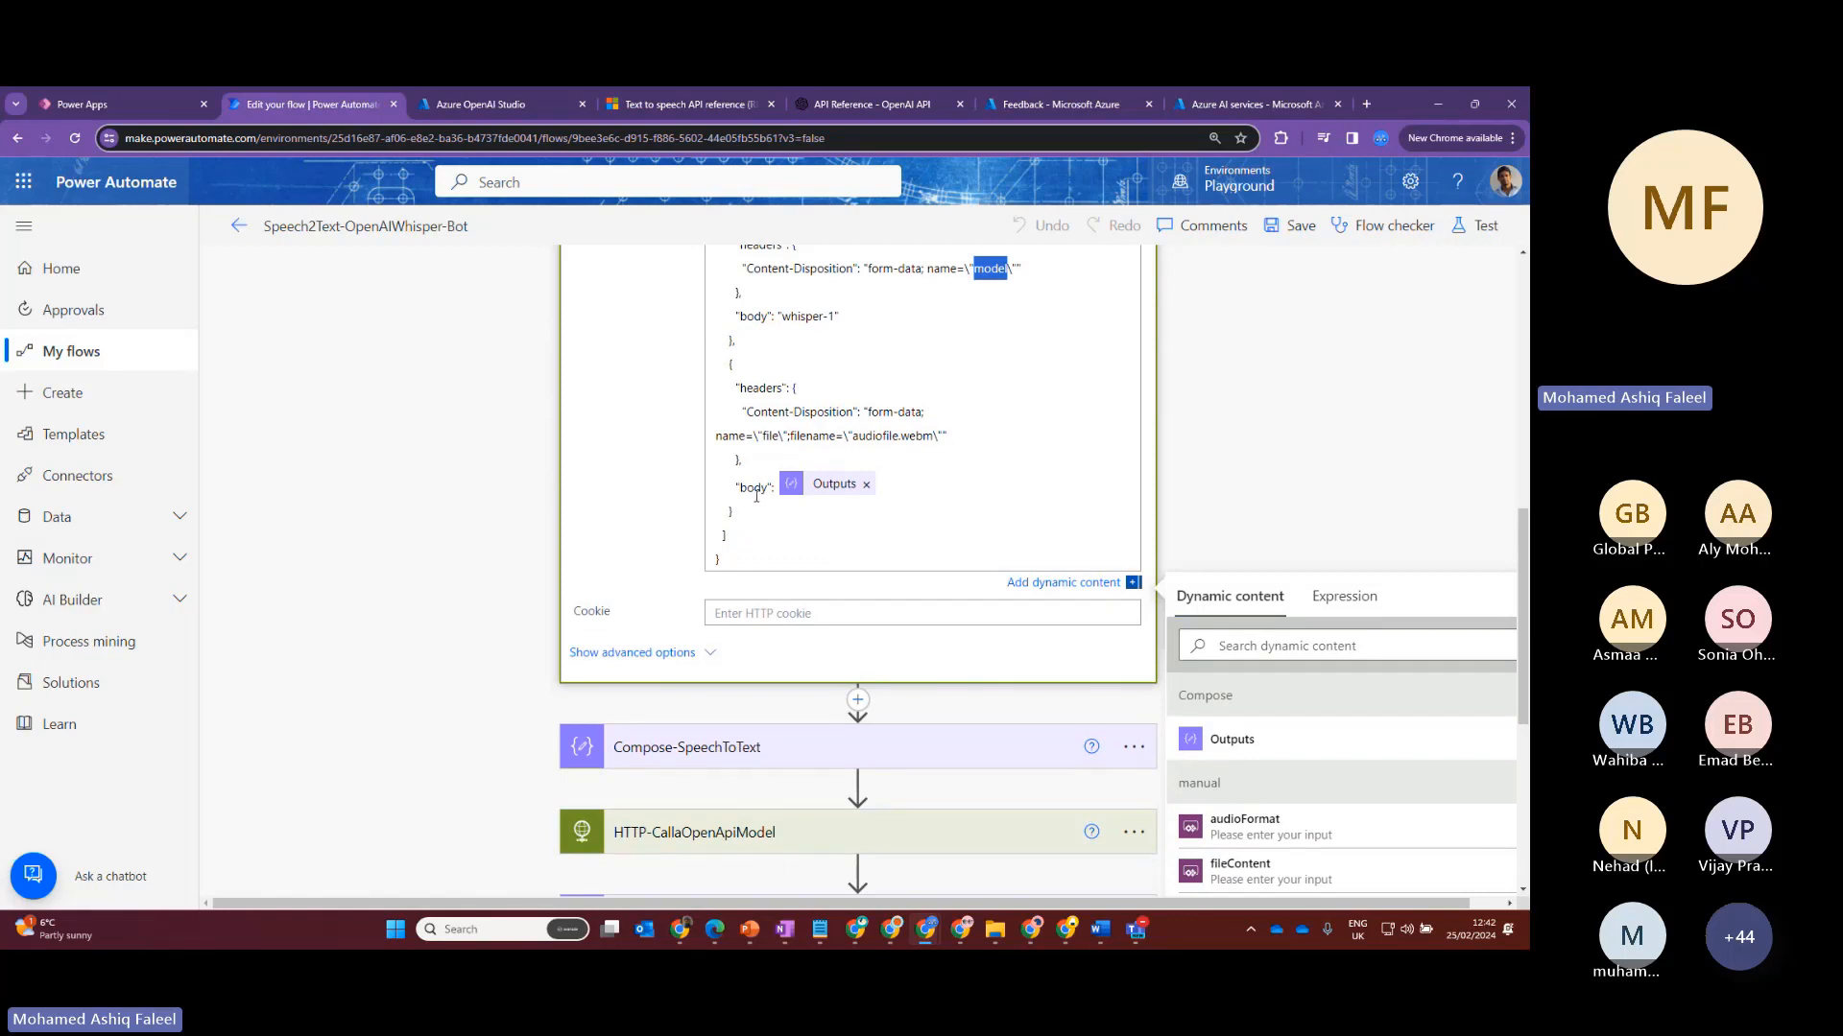
scroll(862, 499, "up", 6)
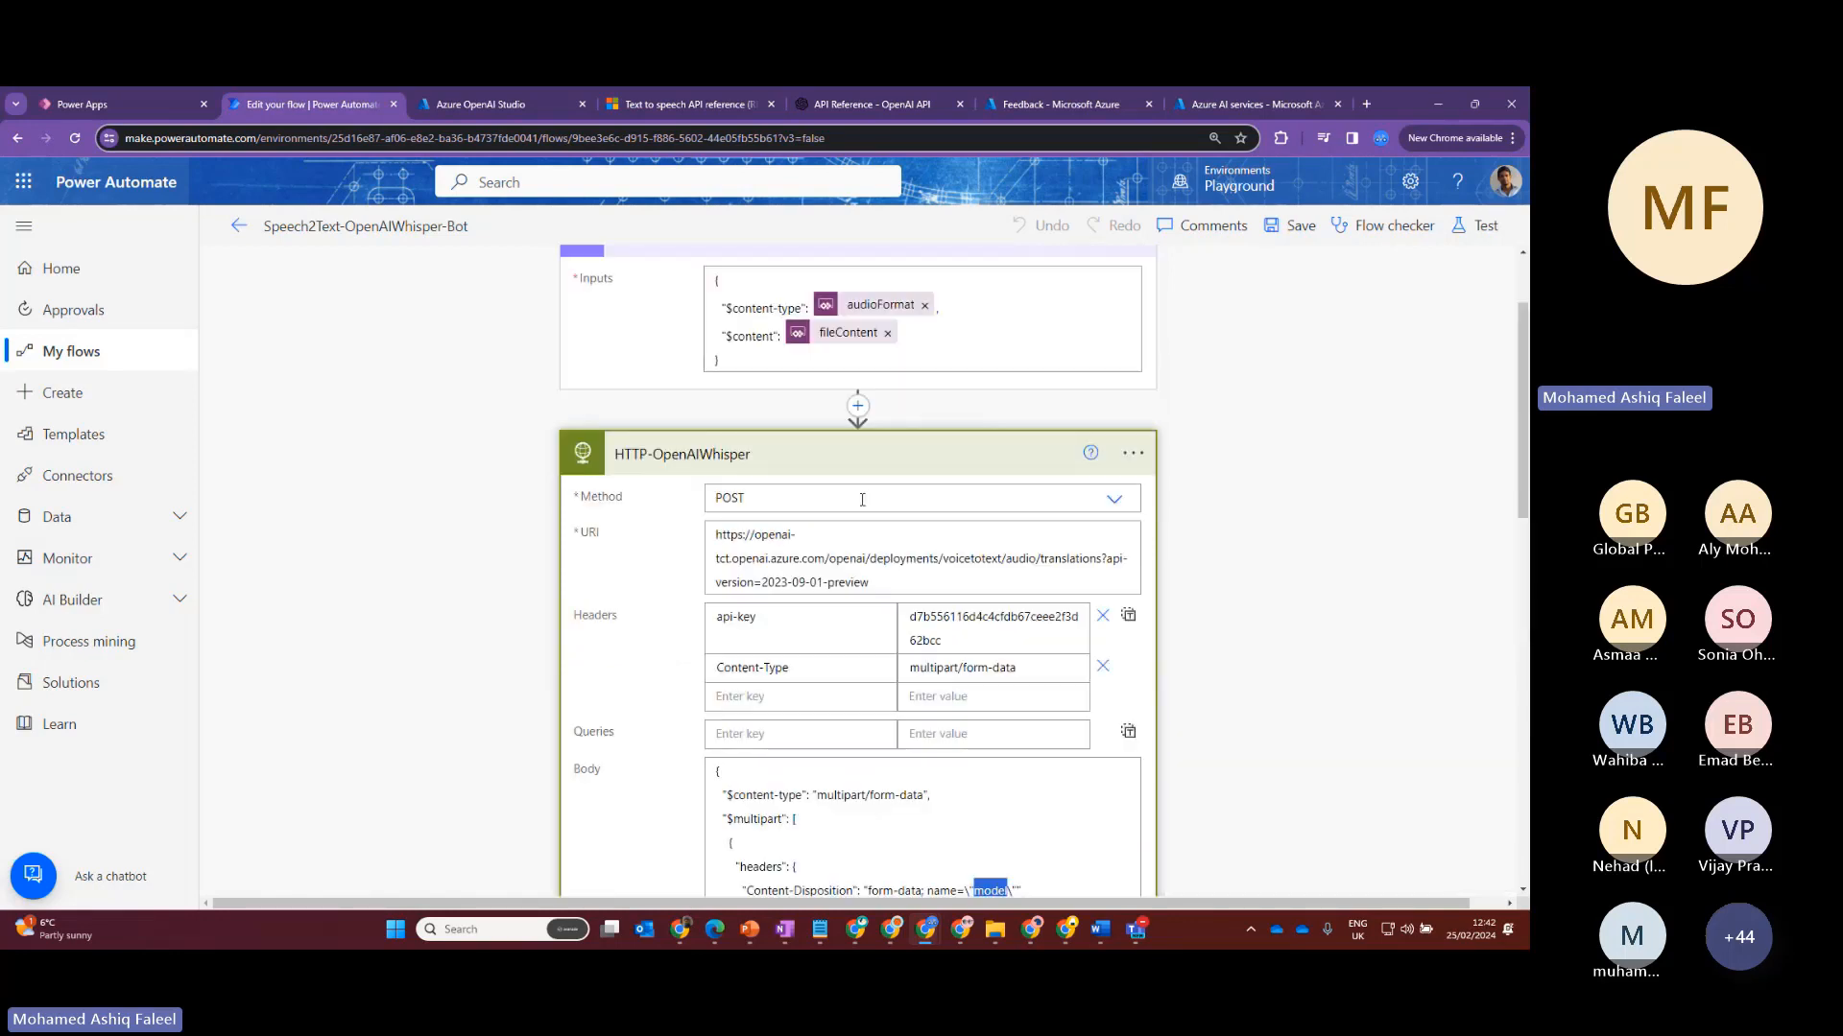
scroll(861, 499, "up", 1)
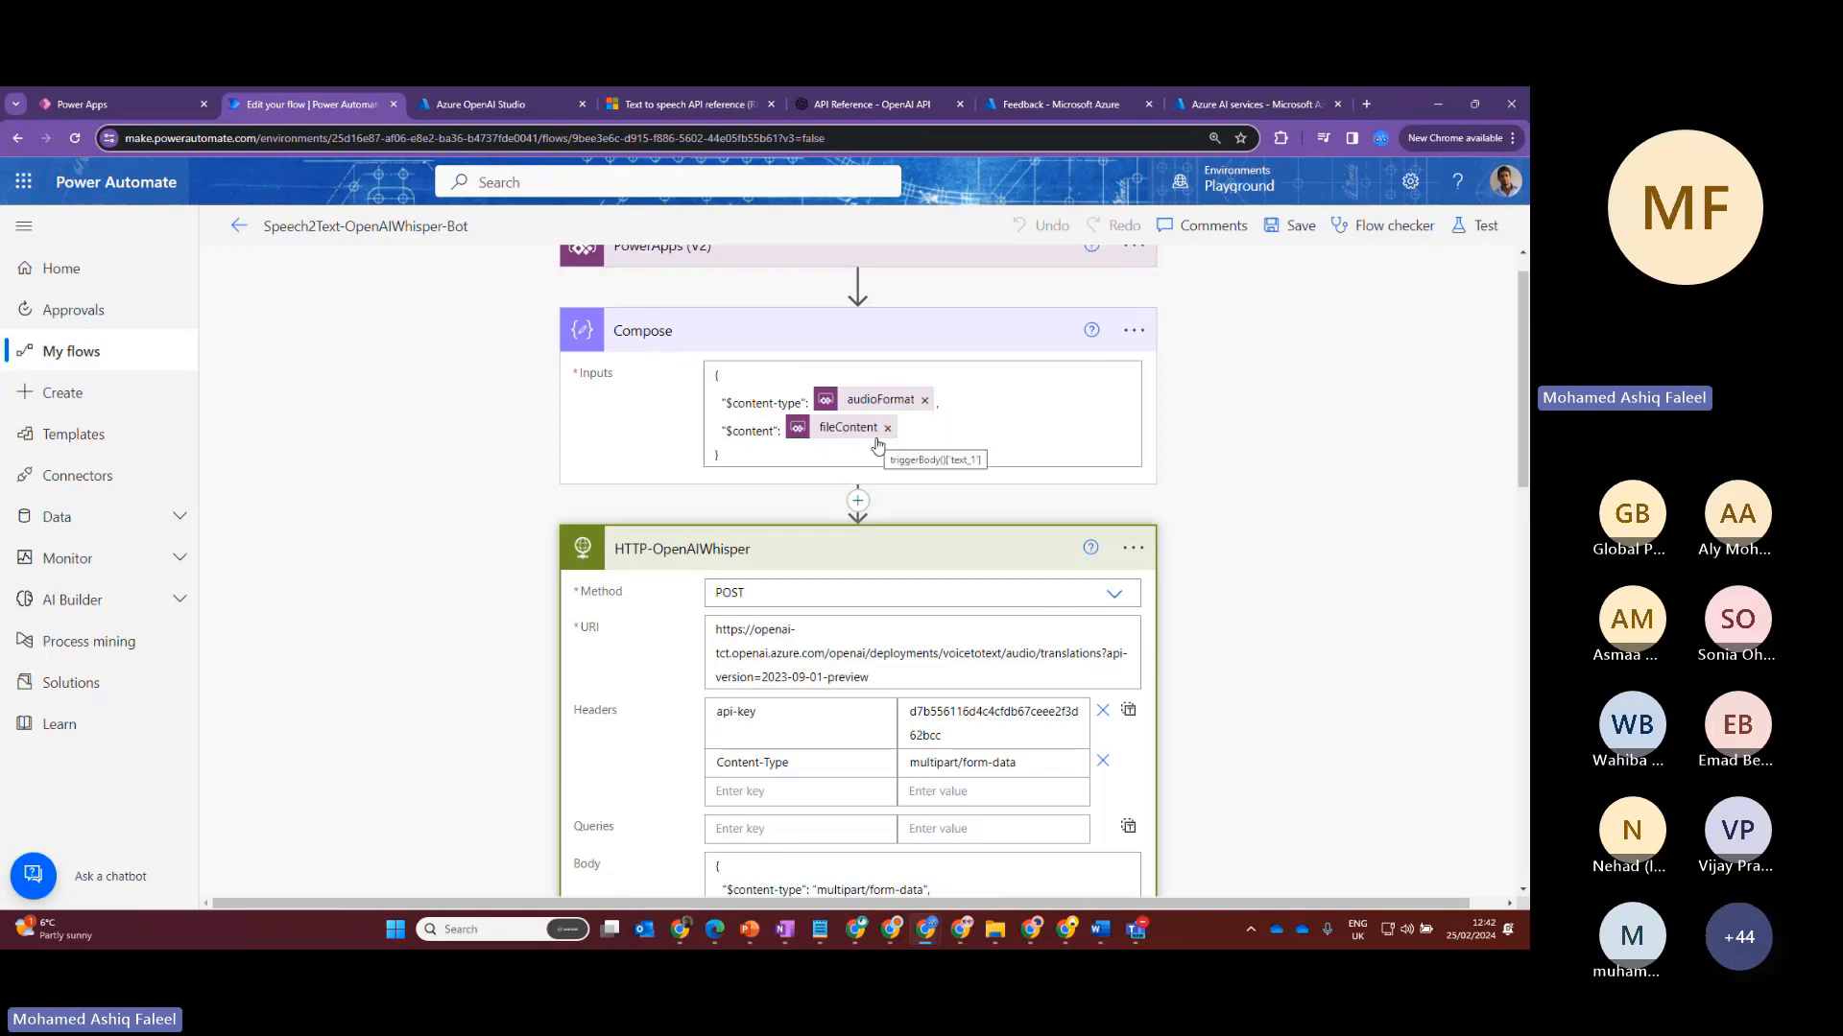
left_click(785, 553)
Expand the Compose-SpeechToText action and check its input and its place among the flow's actions
scroll(768, 471, "down", 2)
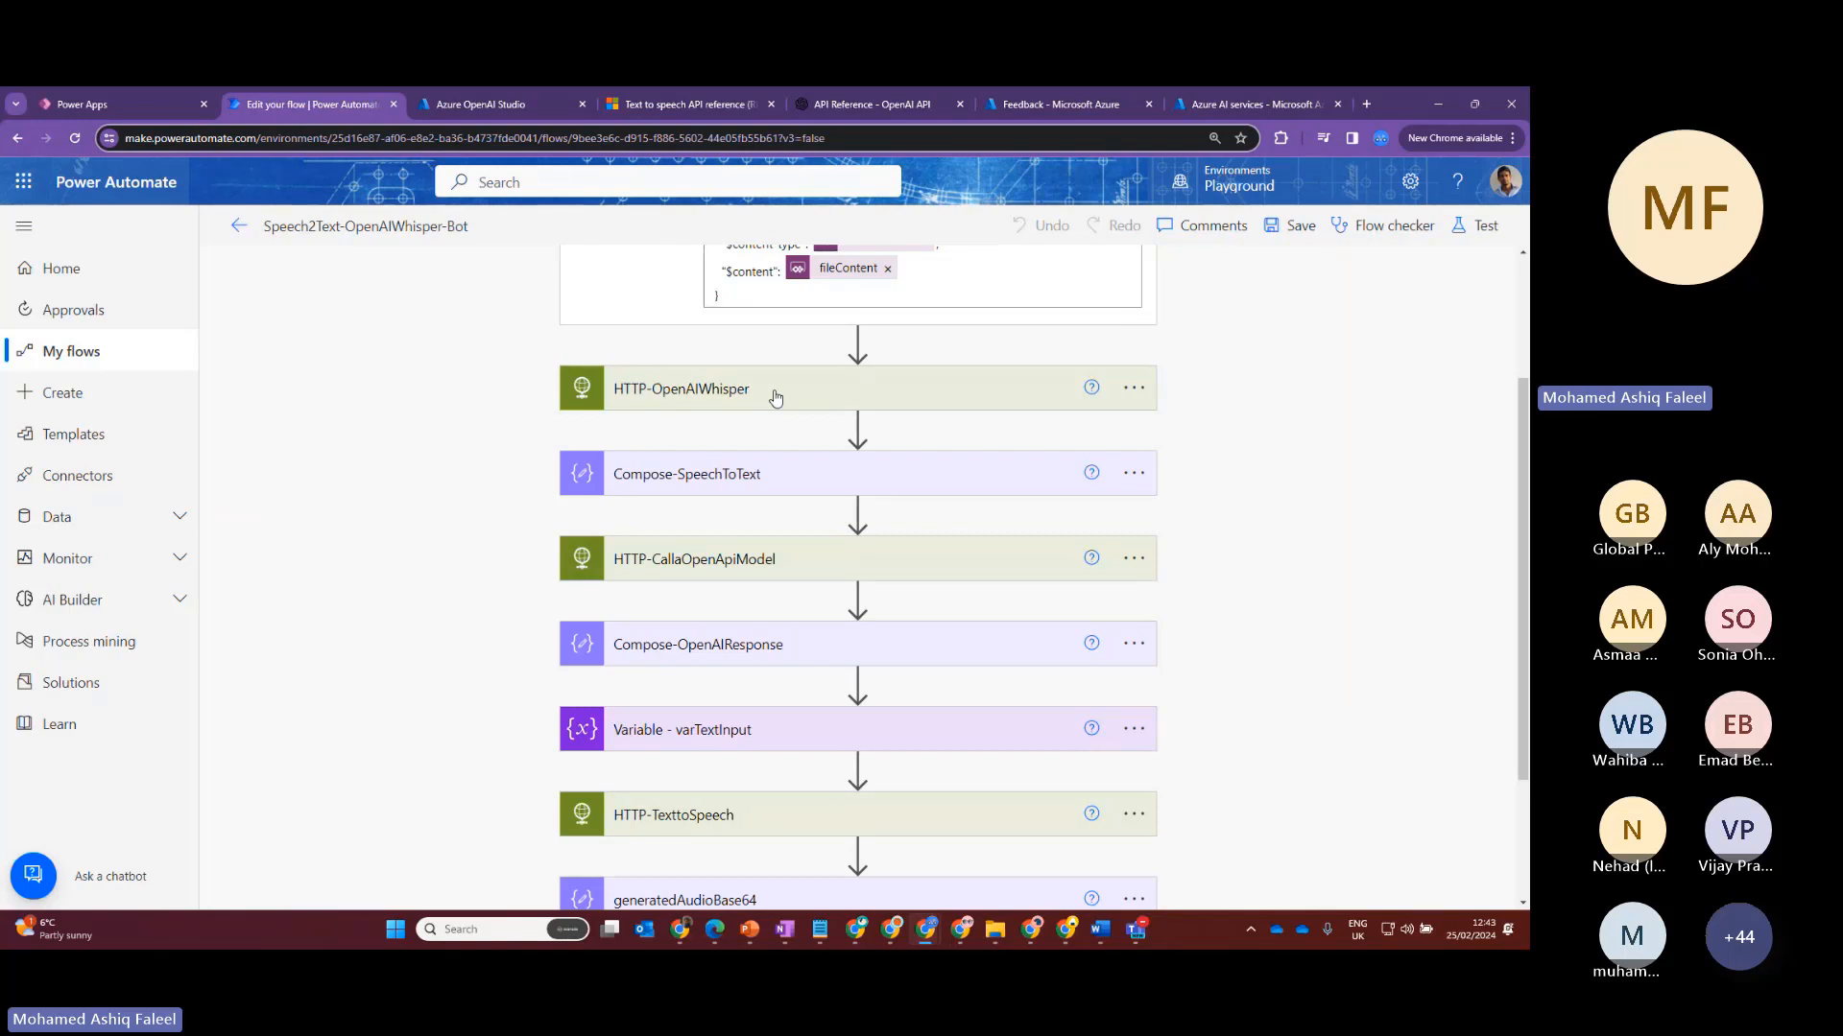
left_click(764, 484)
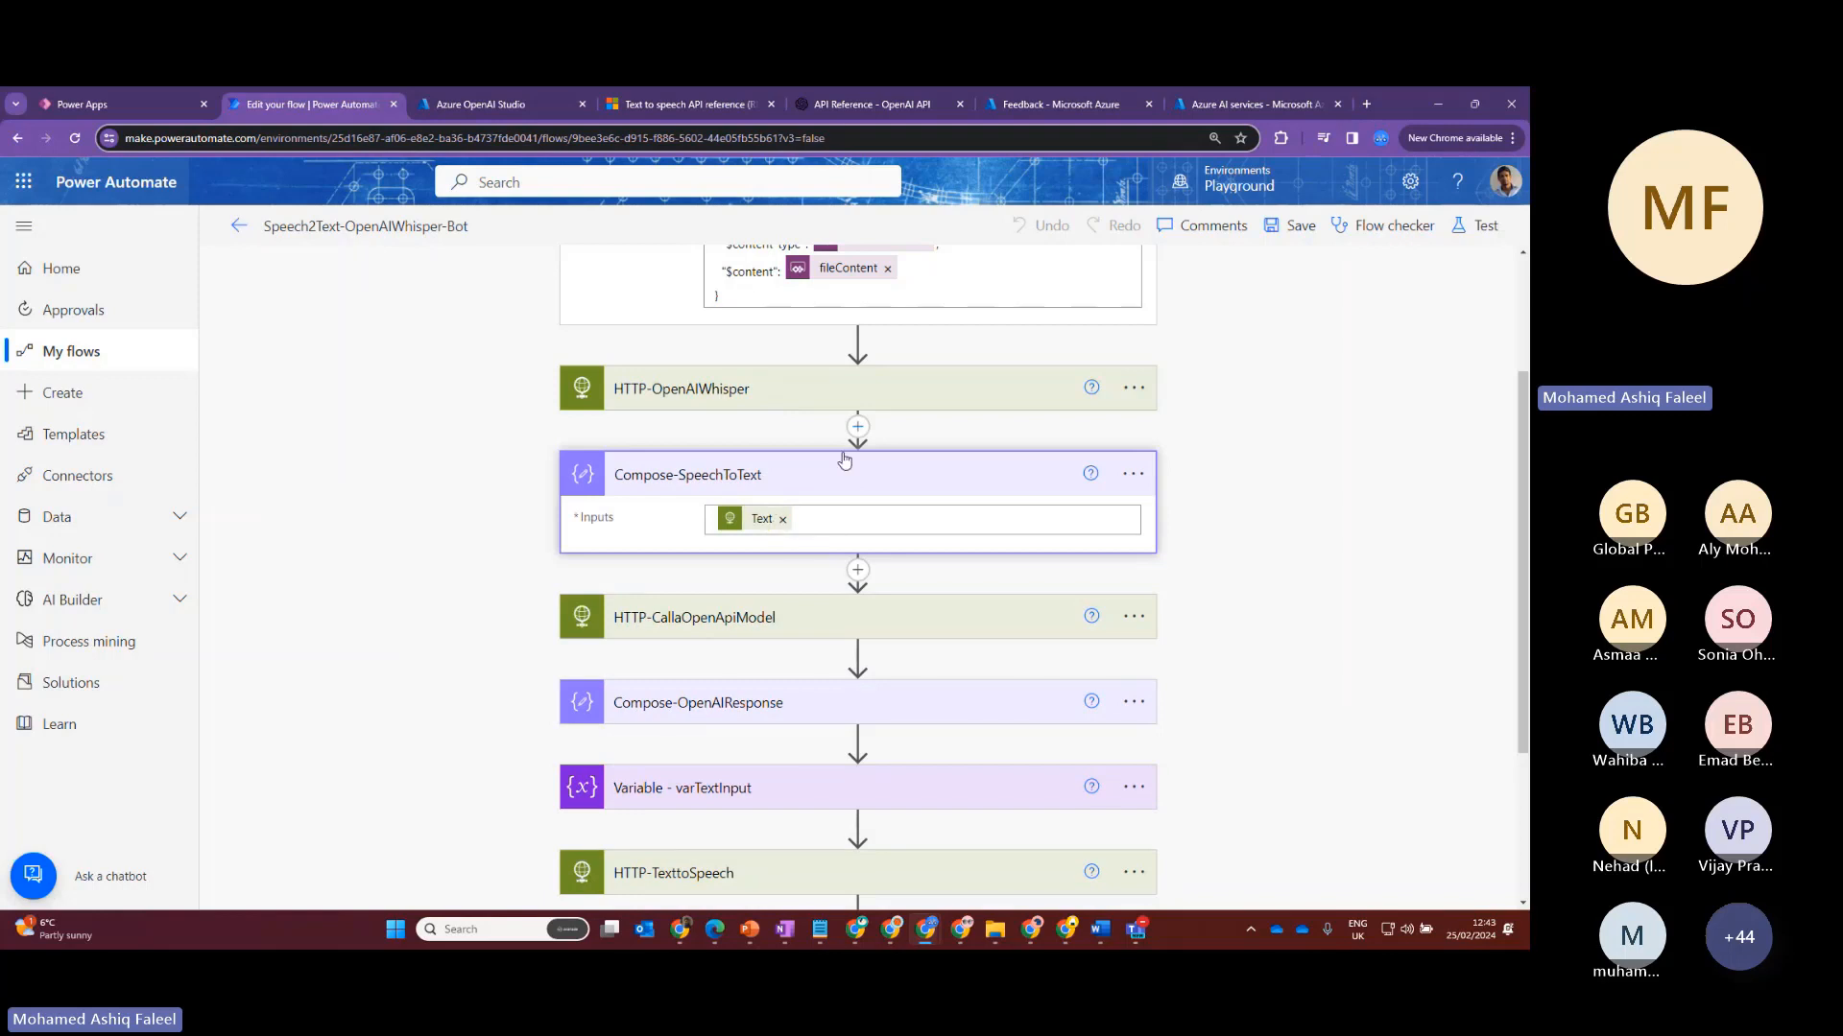
scroll(809, 513, "down", 1)
scroll(809, 513, "down", 2)
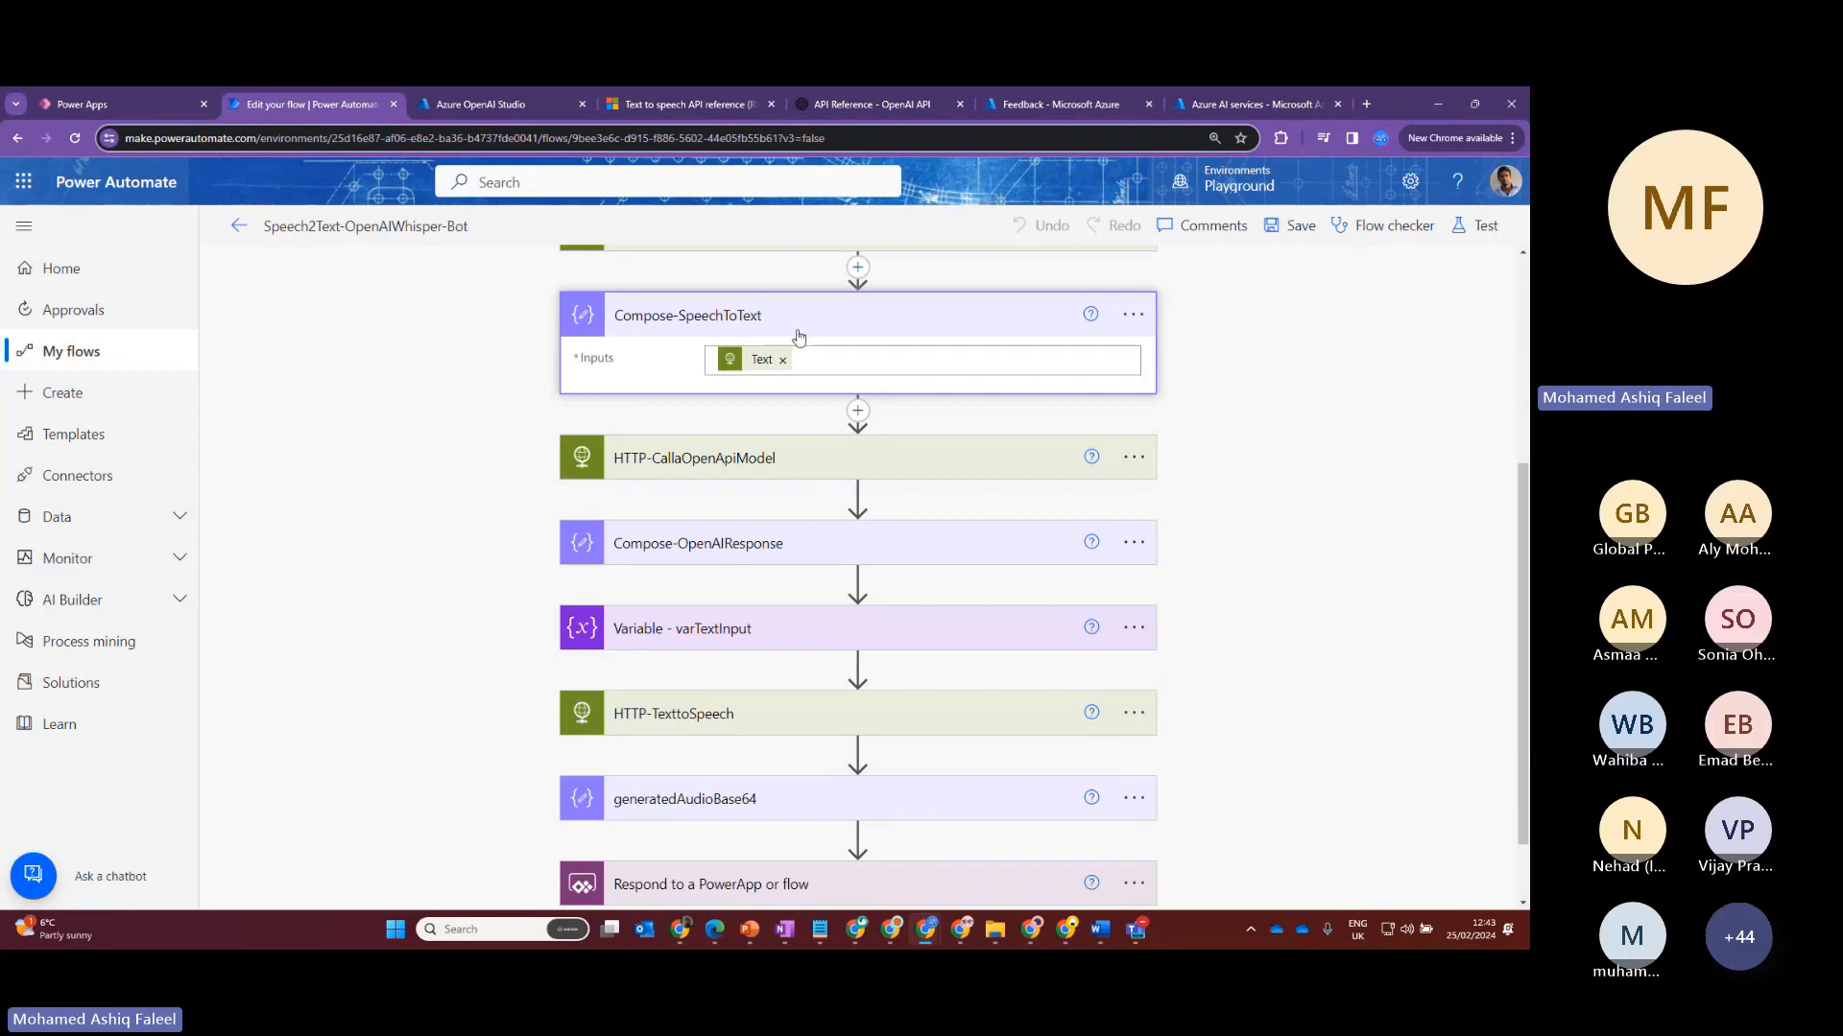
scroll(798, 337, "up", 2)
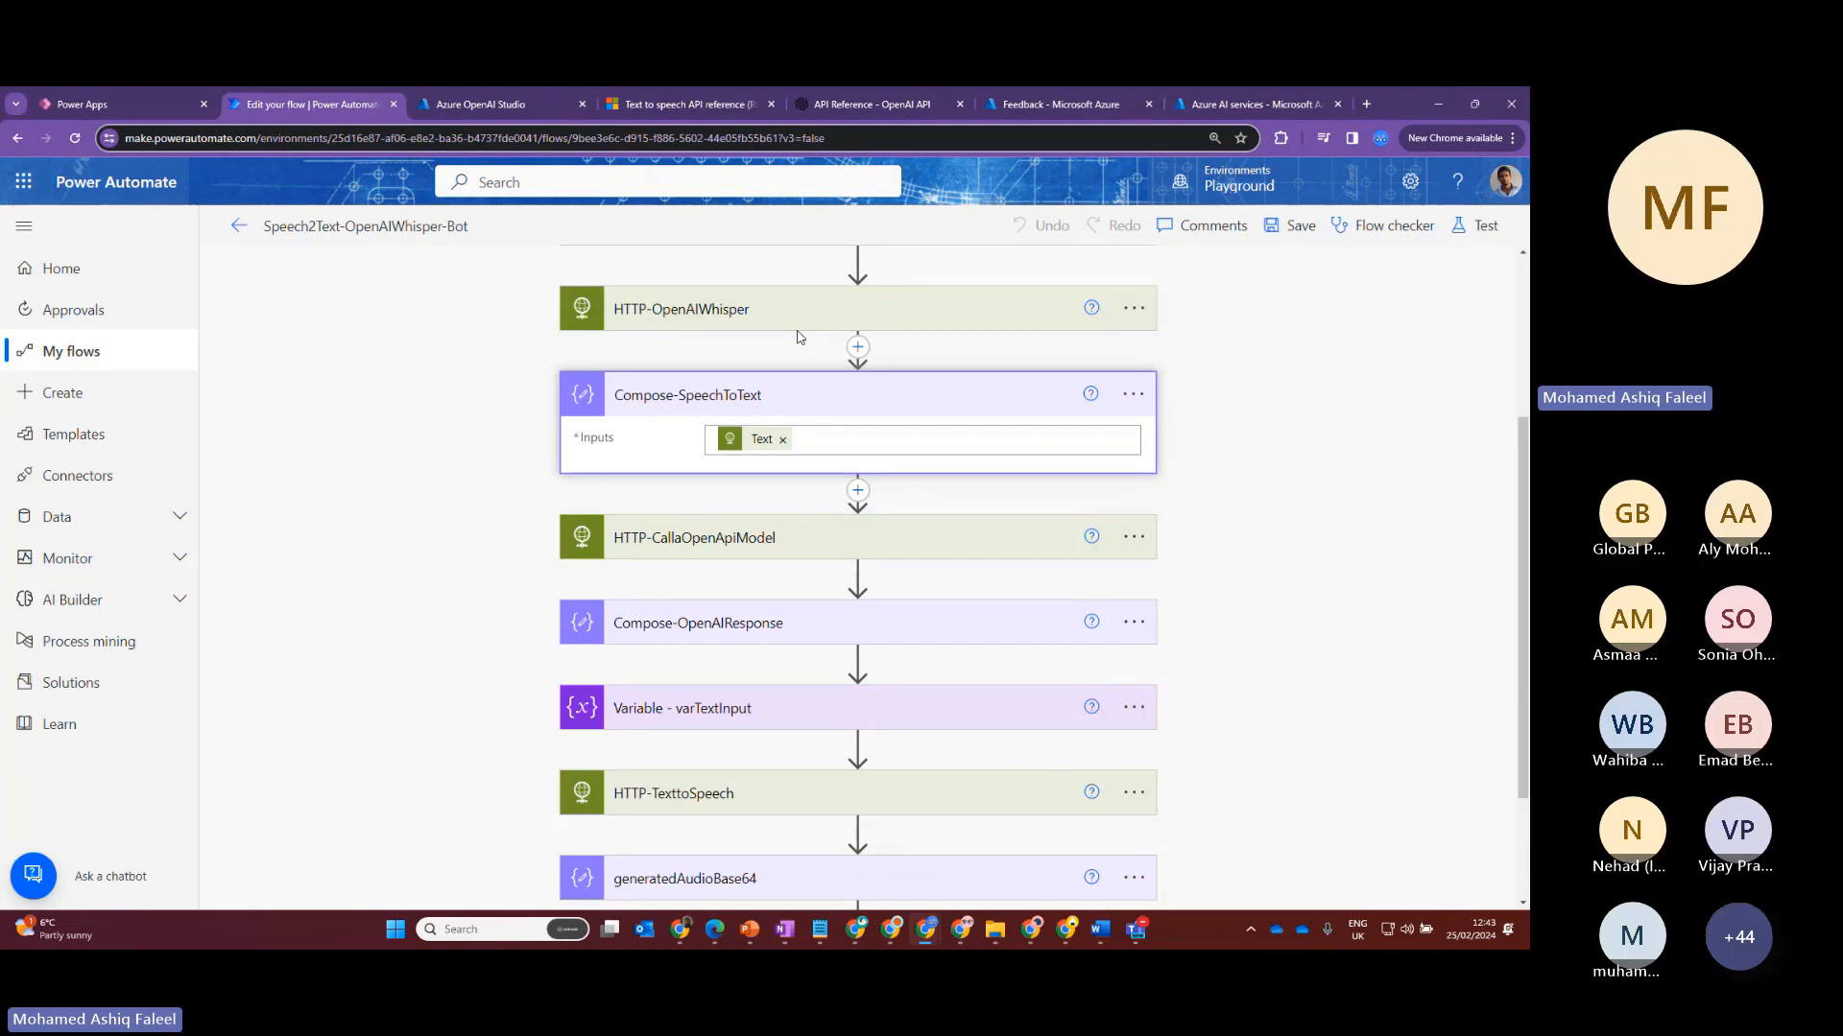
Expand the HTTP-CallaOpenApiModel action and inspect its POST method, chat completions URI and headers
left_click(779, 537)
scroll(816, 488, "down", 3)
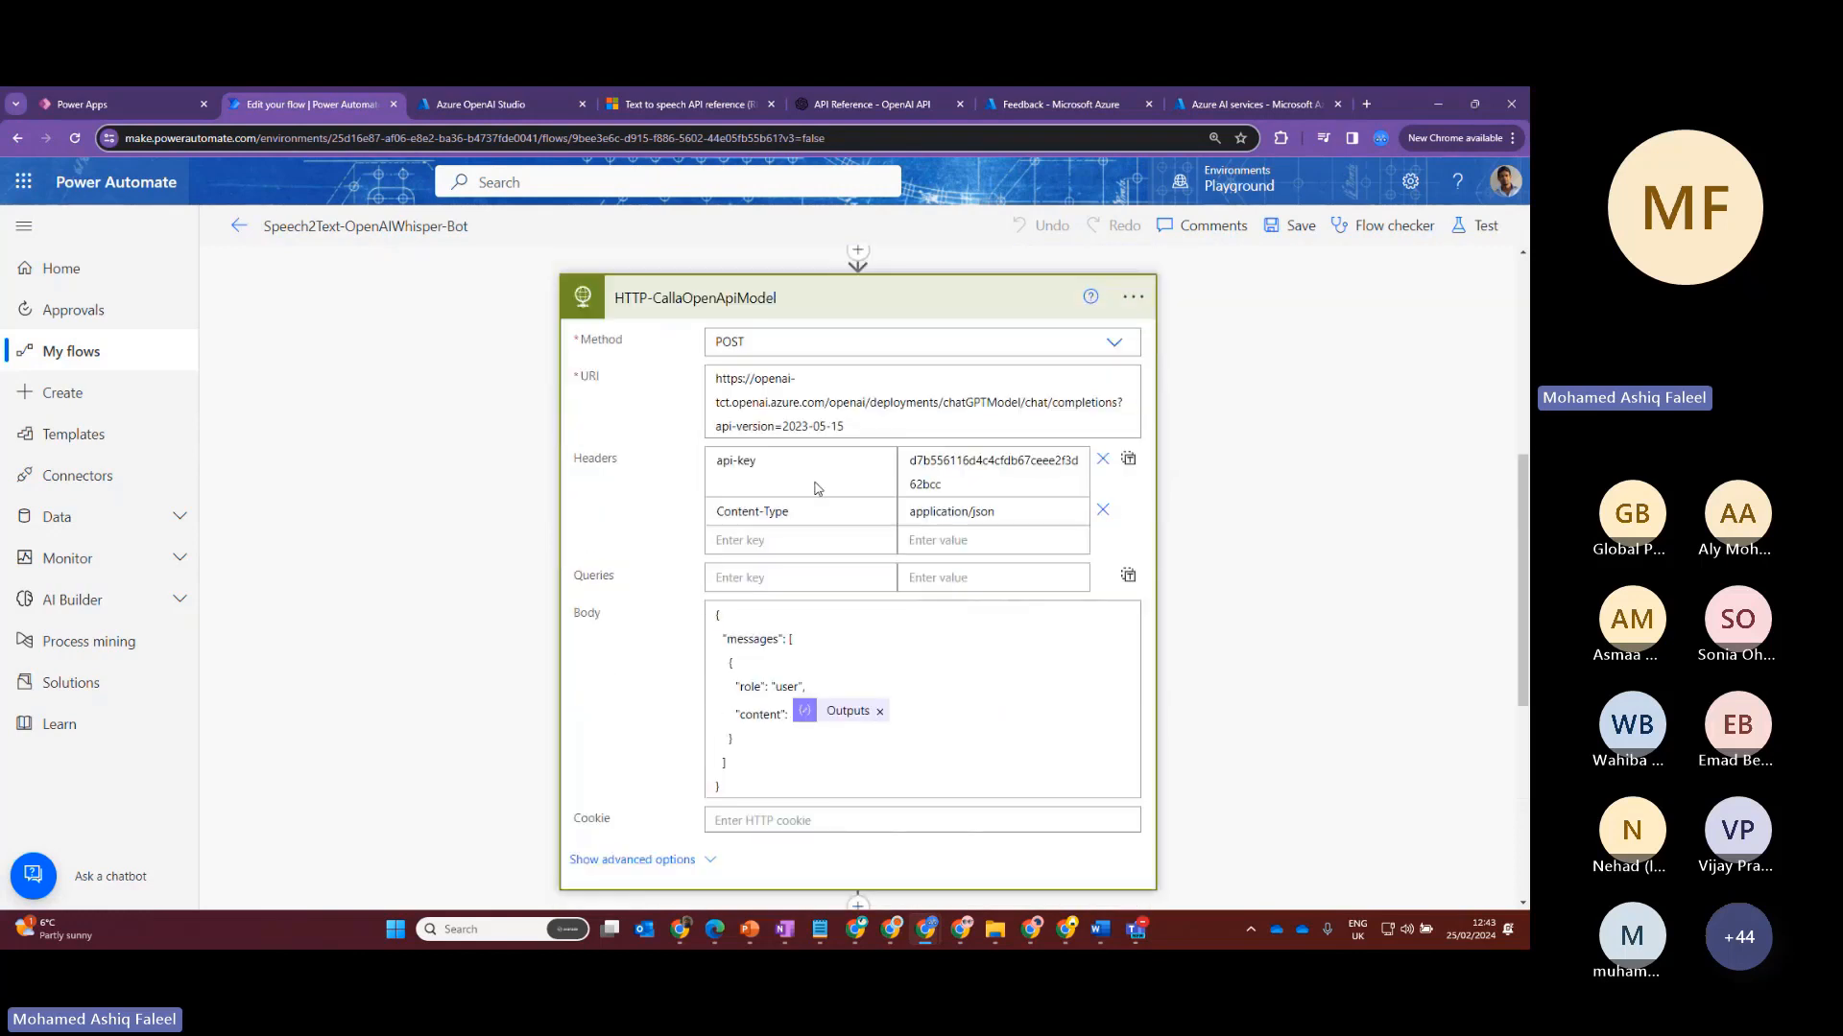
left_click(860, 423)
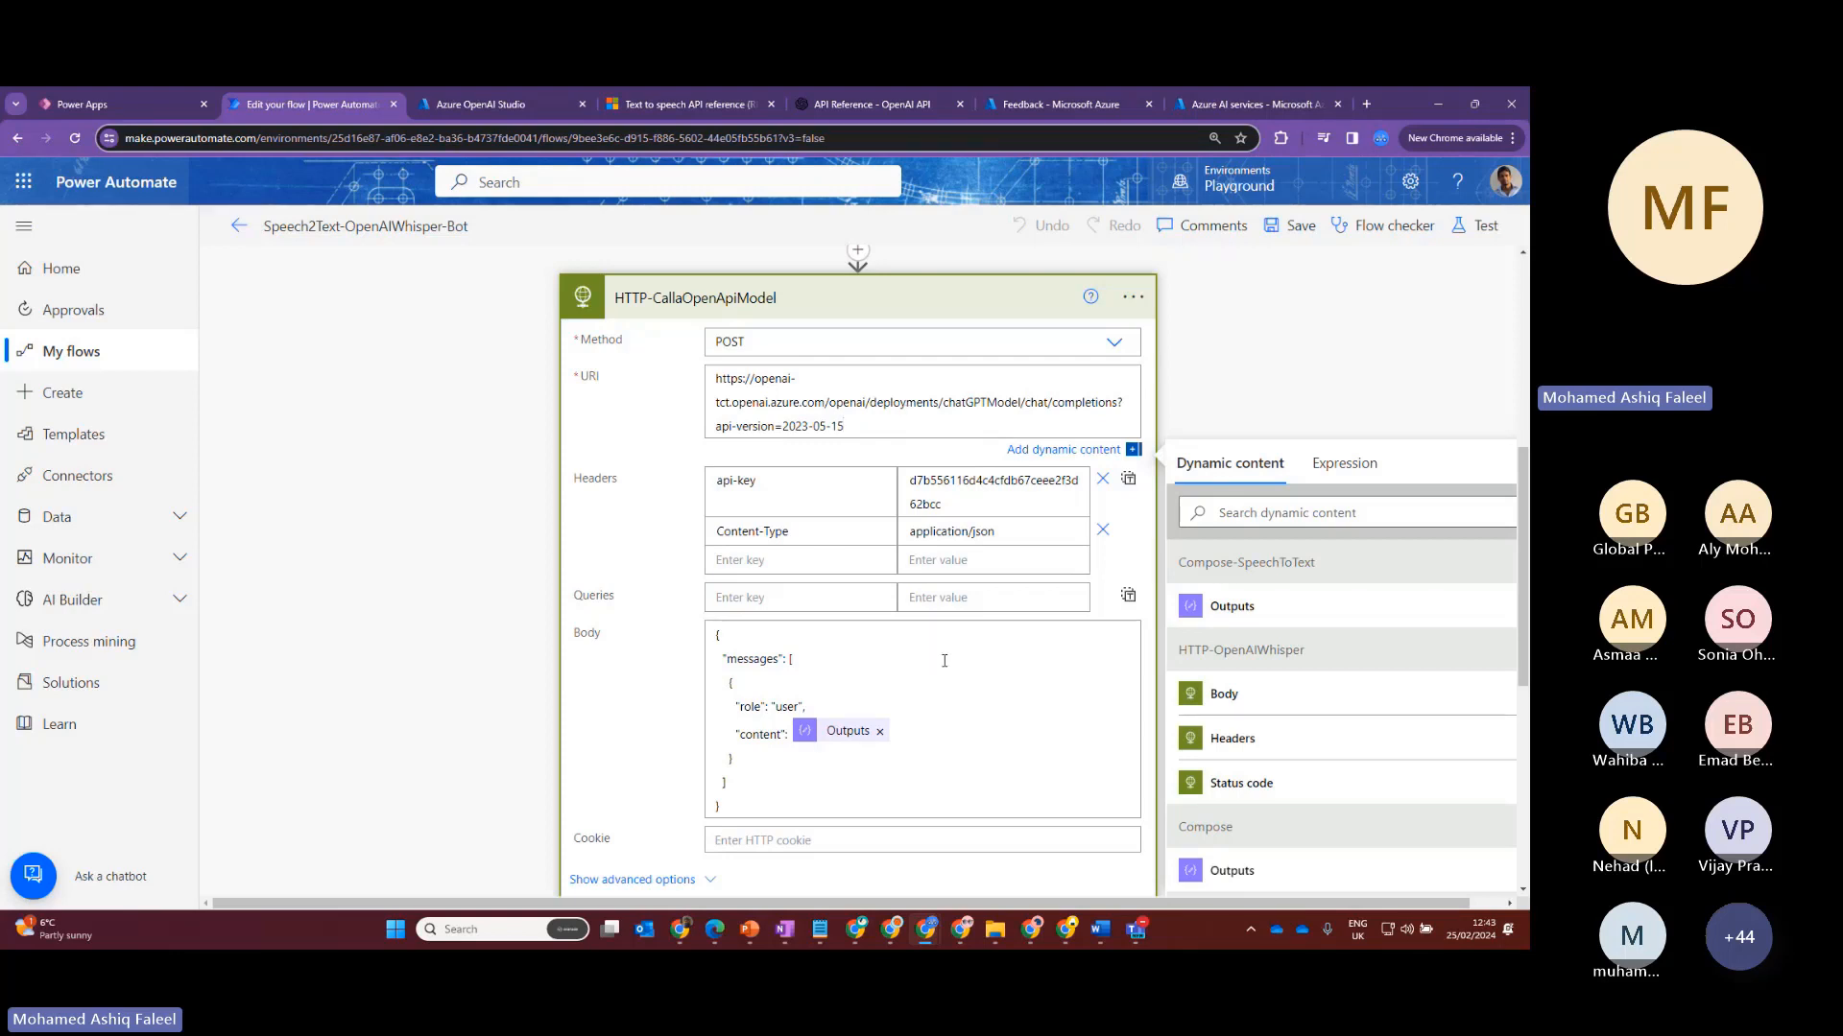
Review the messages body of HTTP-CallaOpenApiModel against the preceding Whisper and Compose-SpeechToText actions, and collapse the action
scroll(945, 661, "up", 4)
scroll(822, 385, "down", 2)
scroll(757, 480, "up", 1)
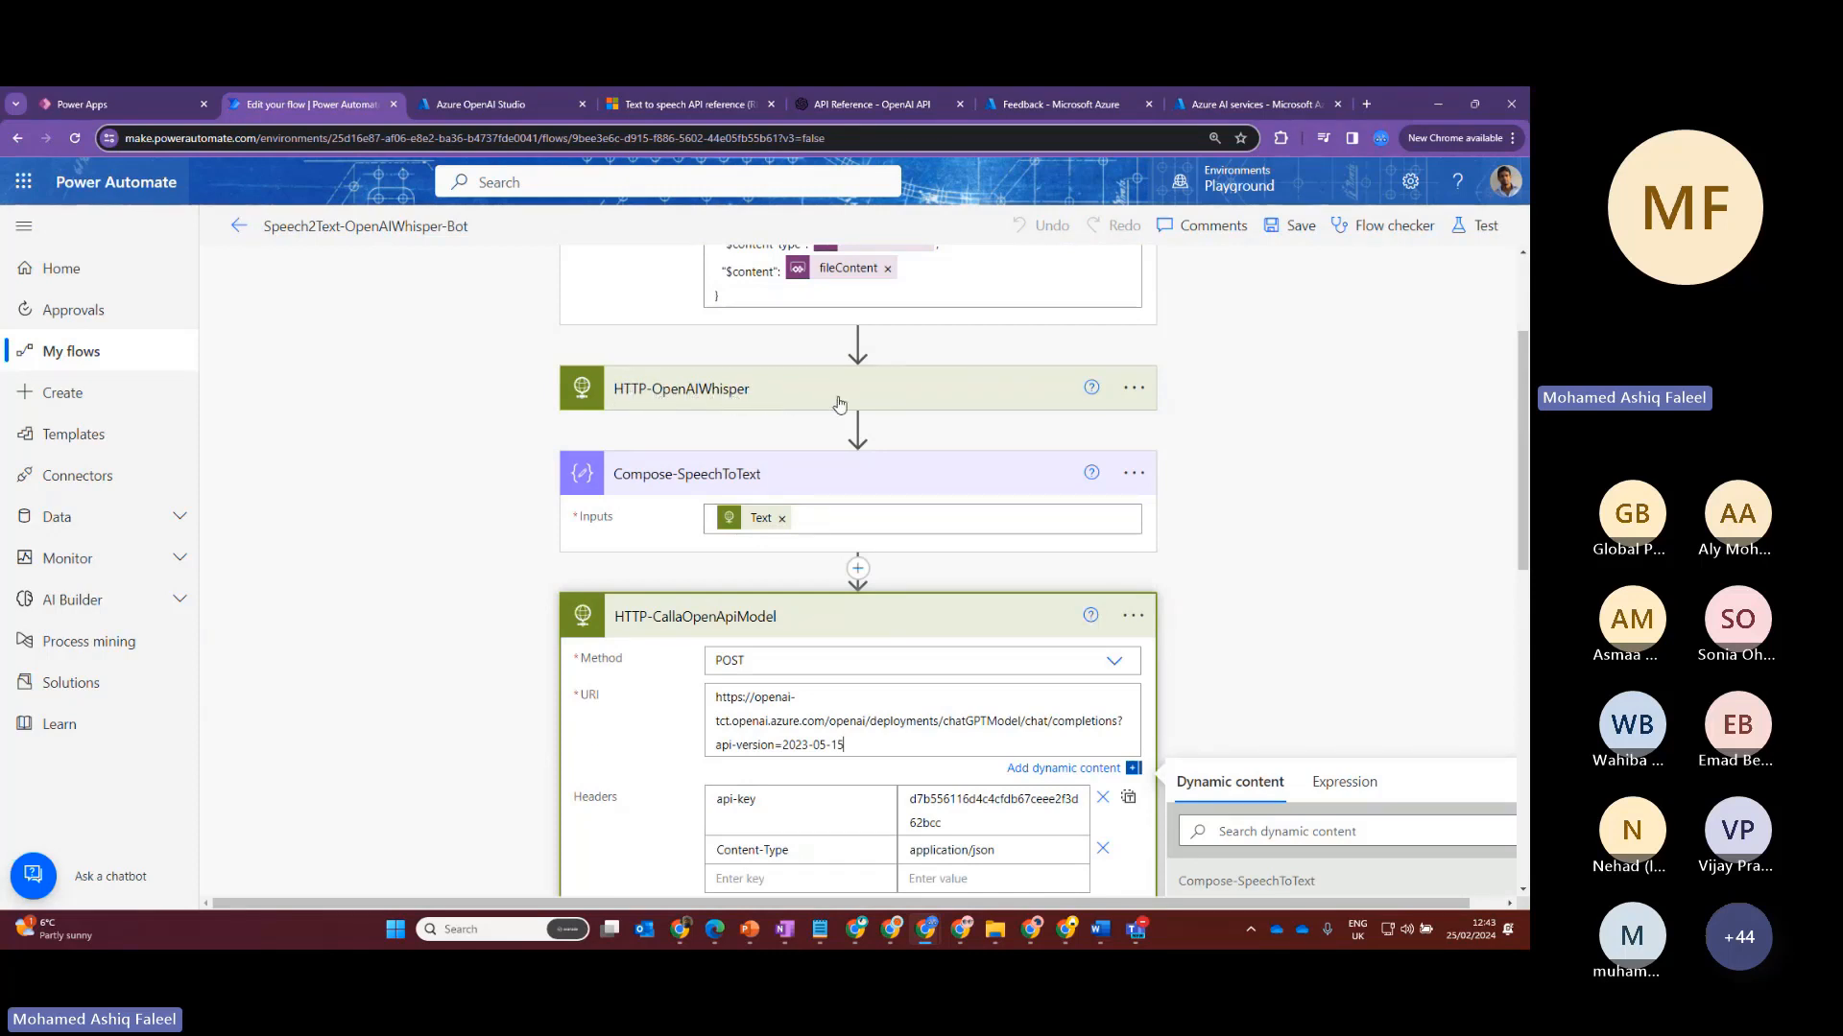
scroll(858, 408, "down", 3)
scroll(858, 408, "down", 2)
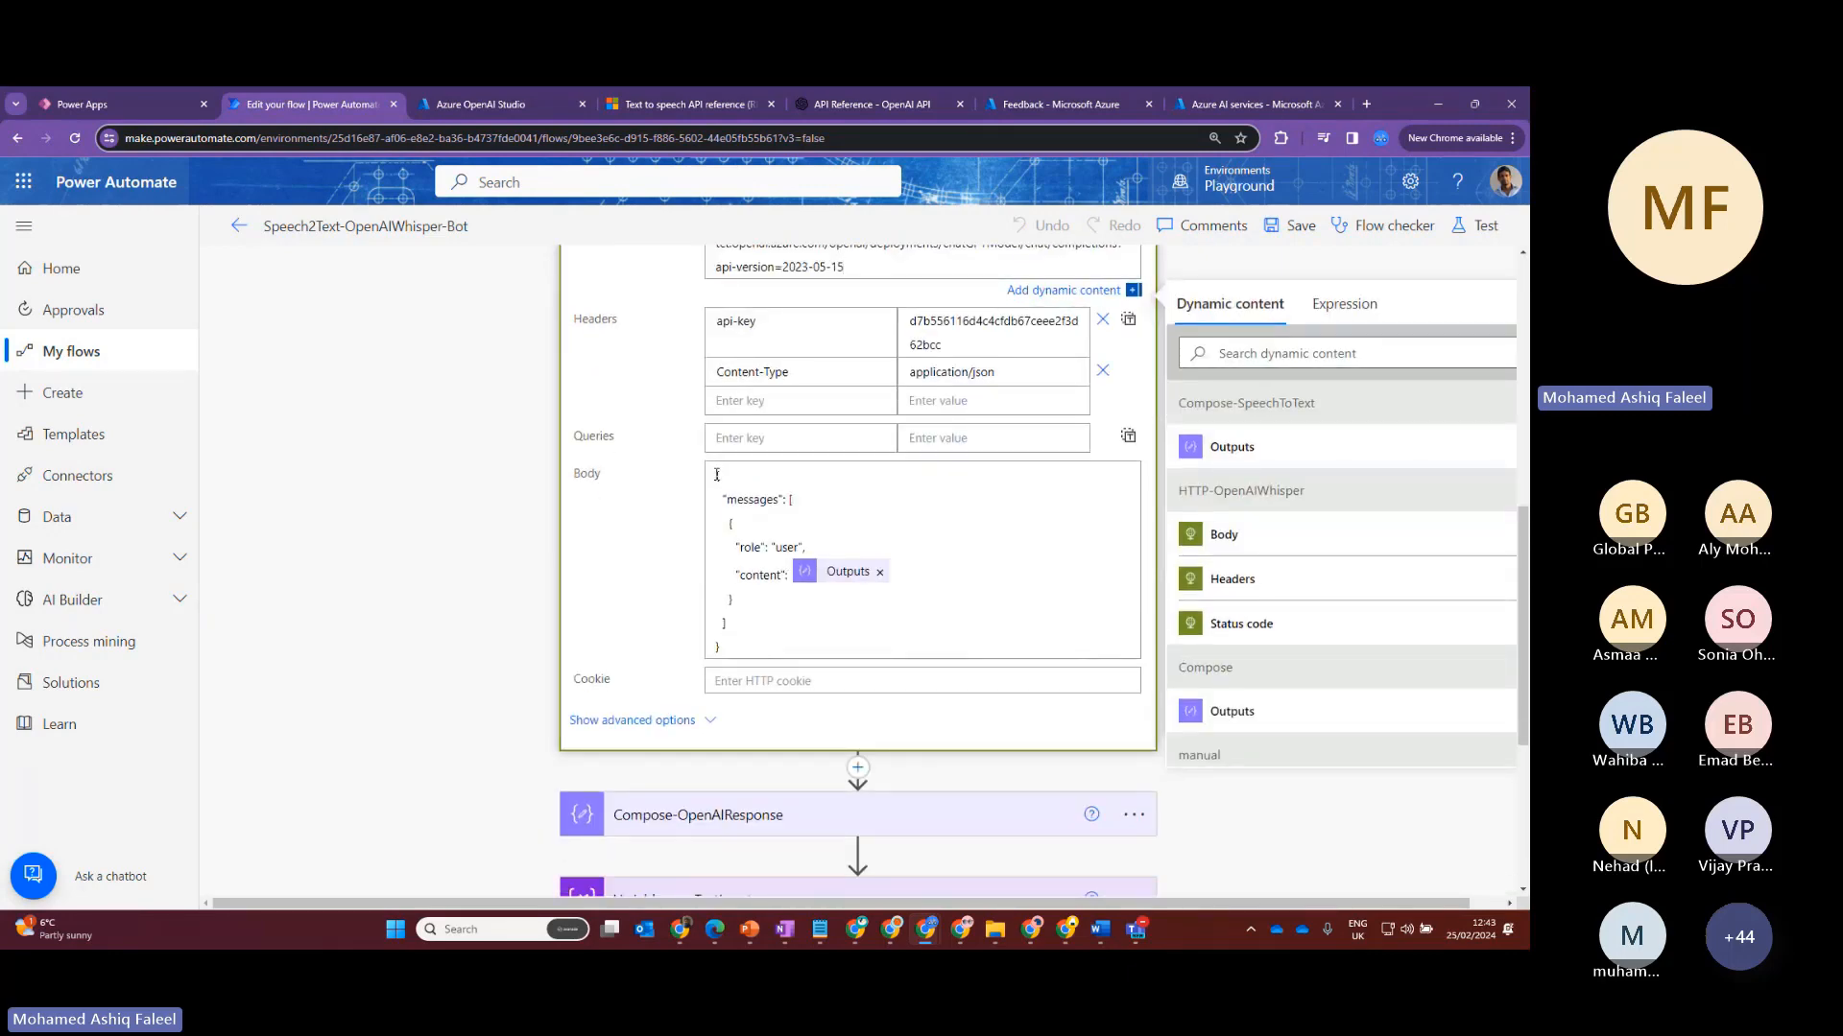
scroll(765, 499, "up", 2)
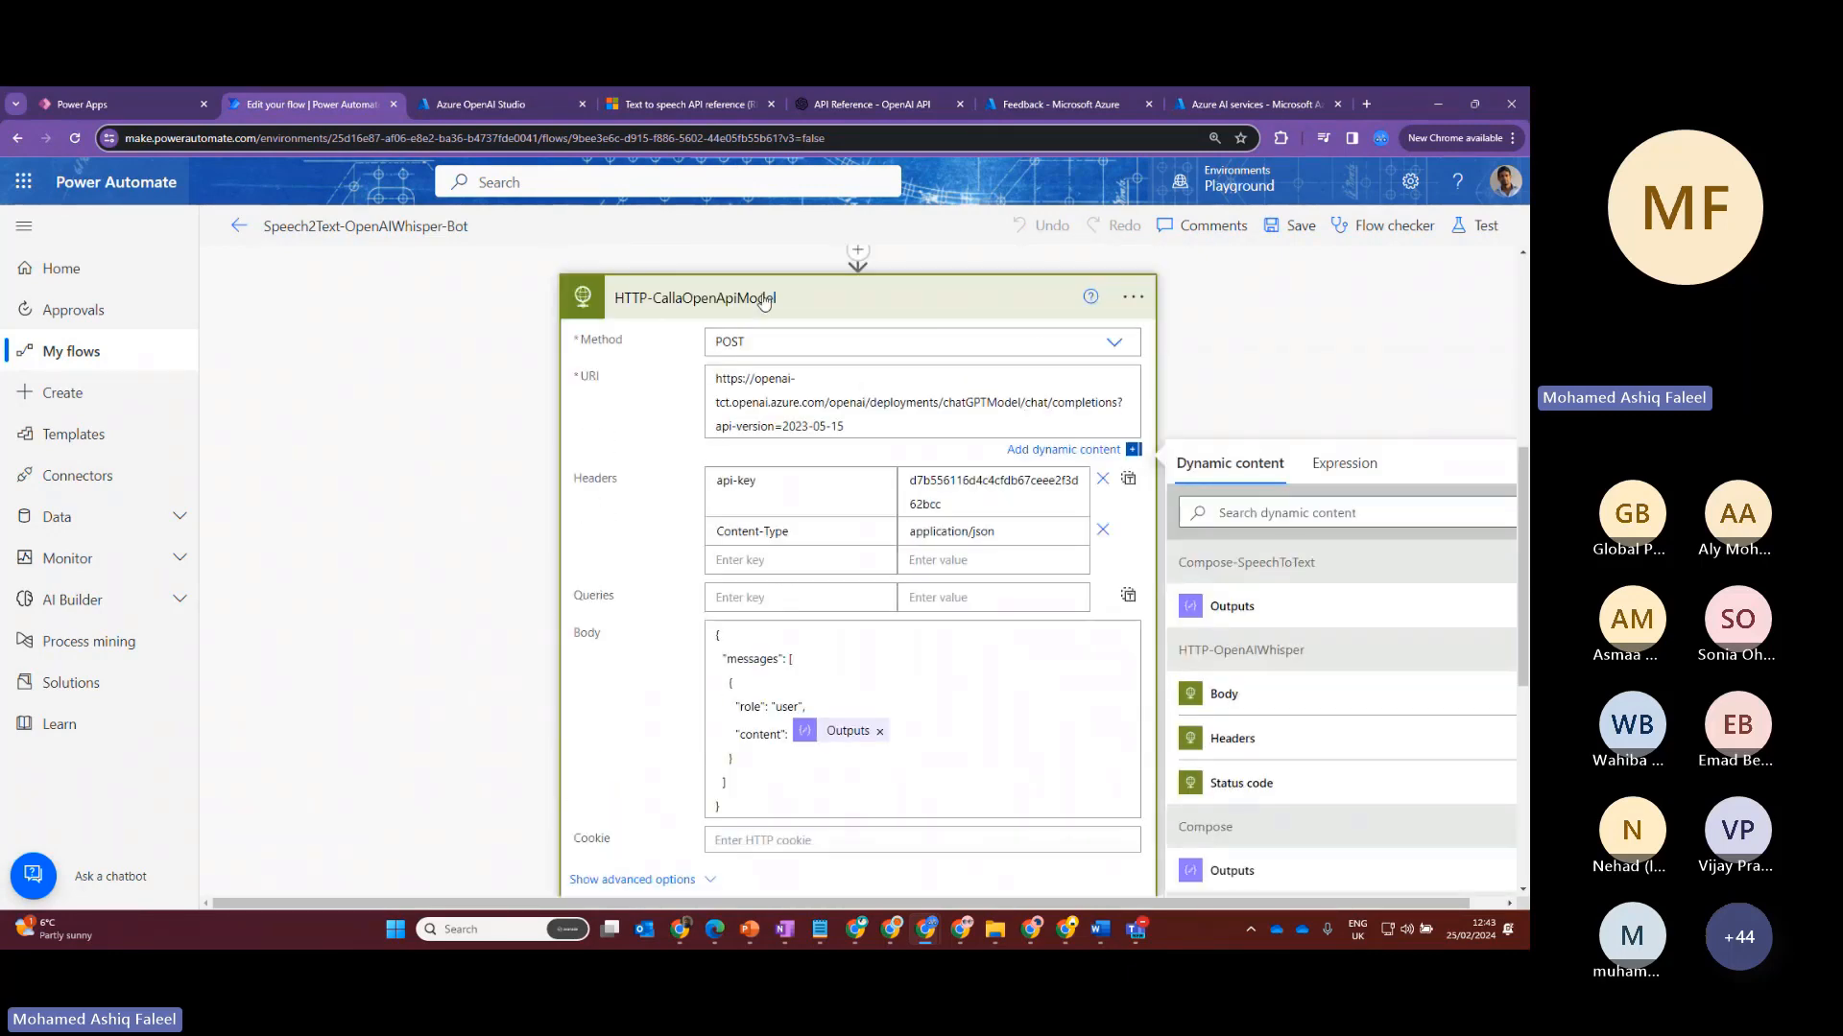
left_click(747, 303)
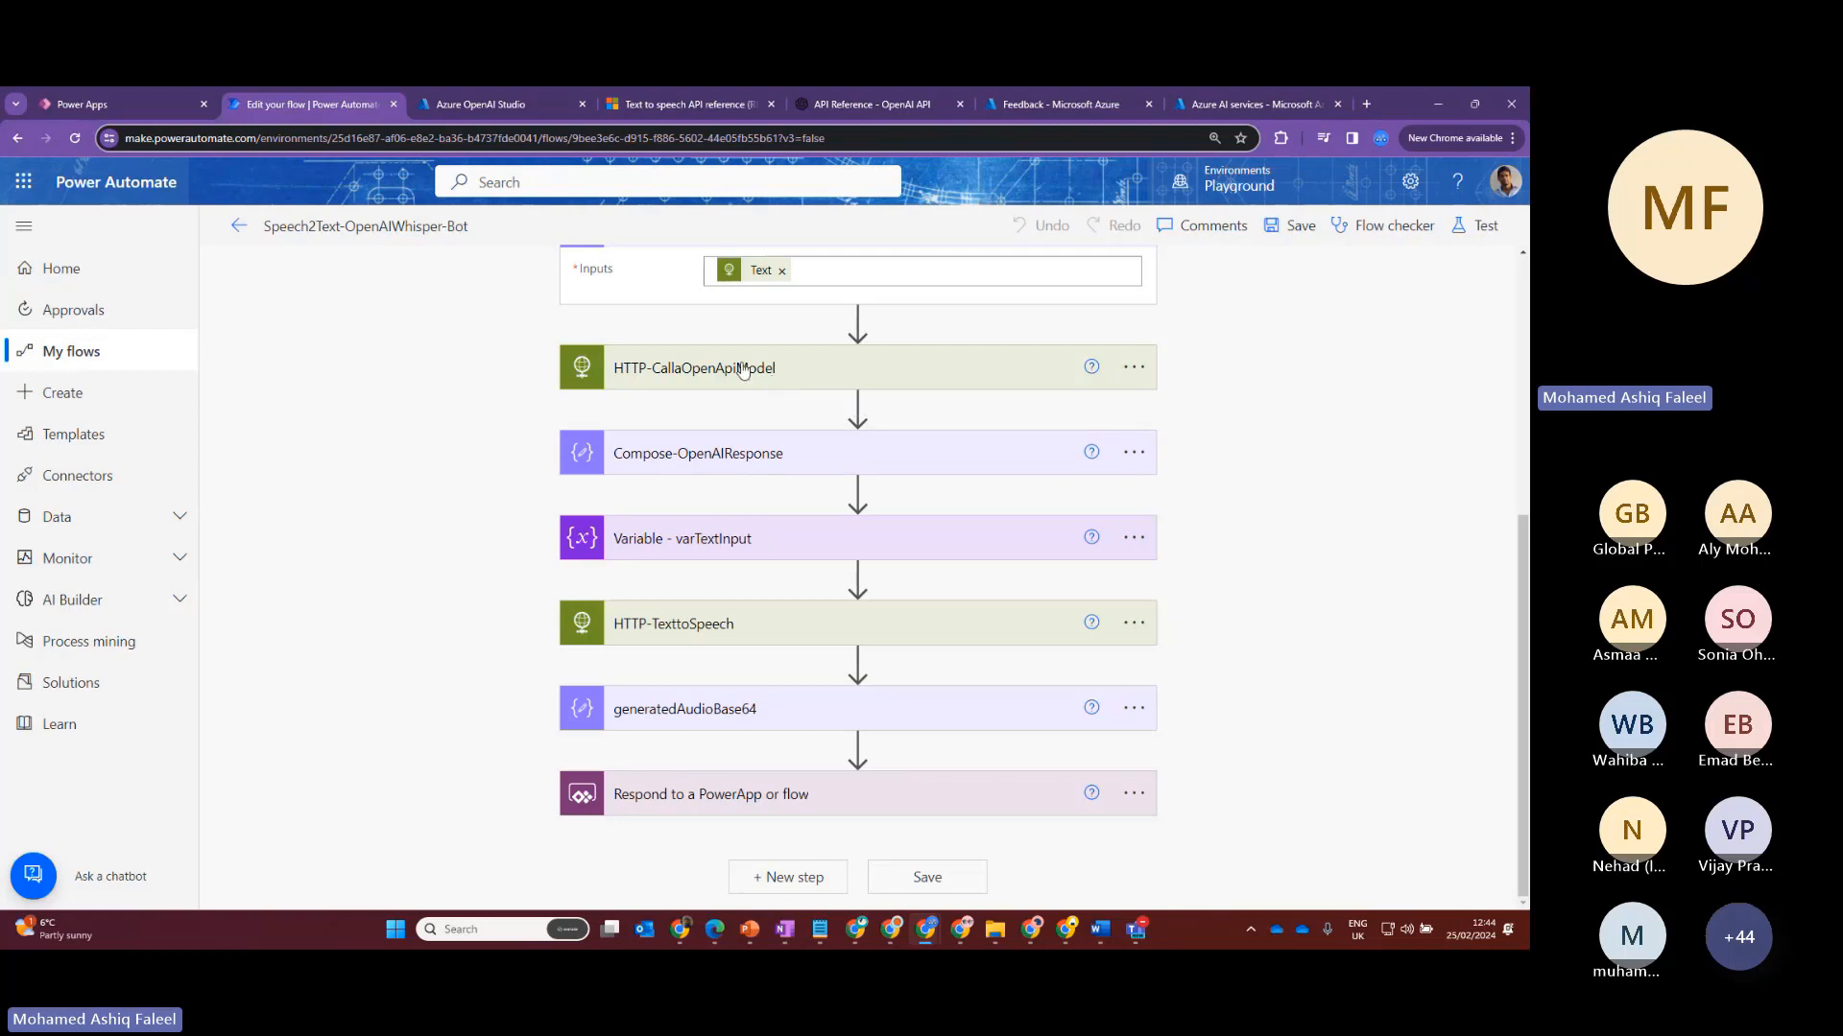
Expand the Compose-OpenAIResponse, varTextInput and HTTP-TexttoSpeech actions and review their inputs, speech markup and request settings
left_click(772, 464)
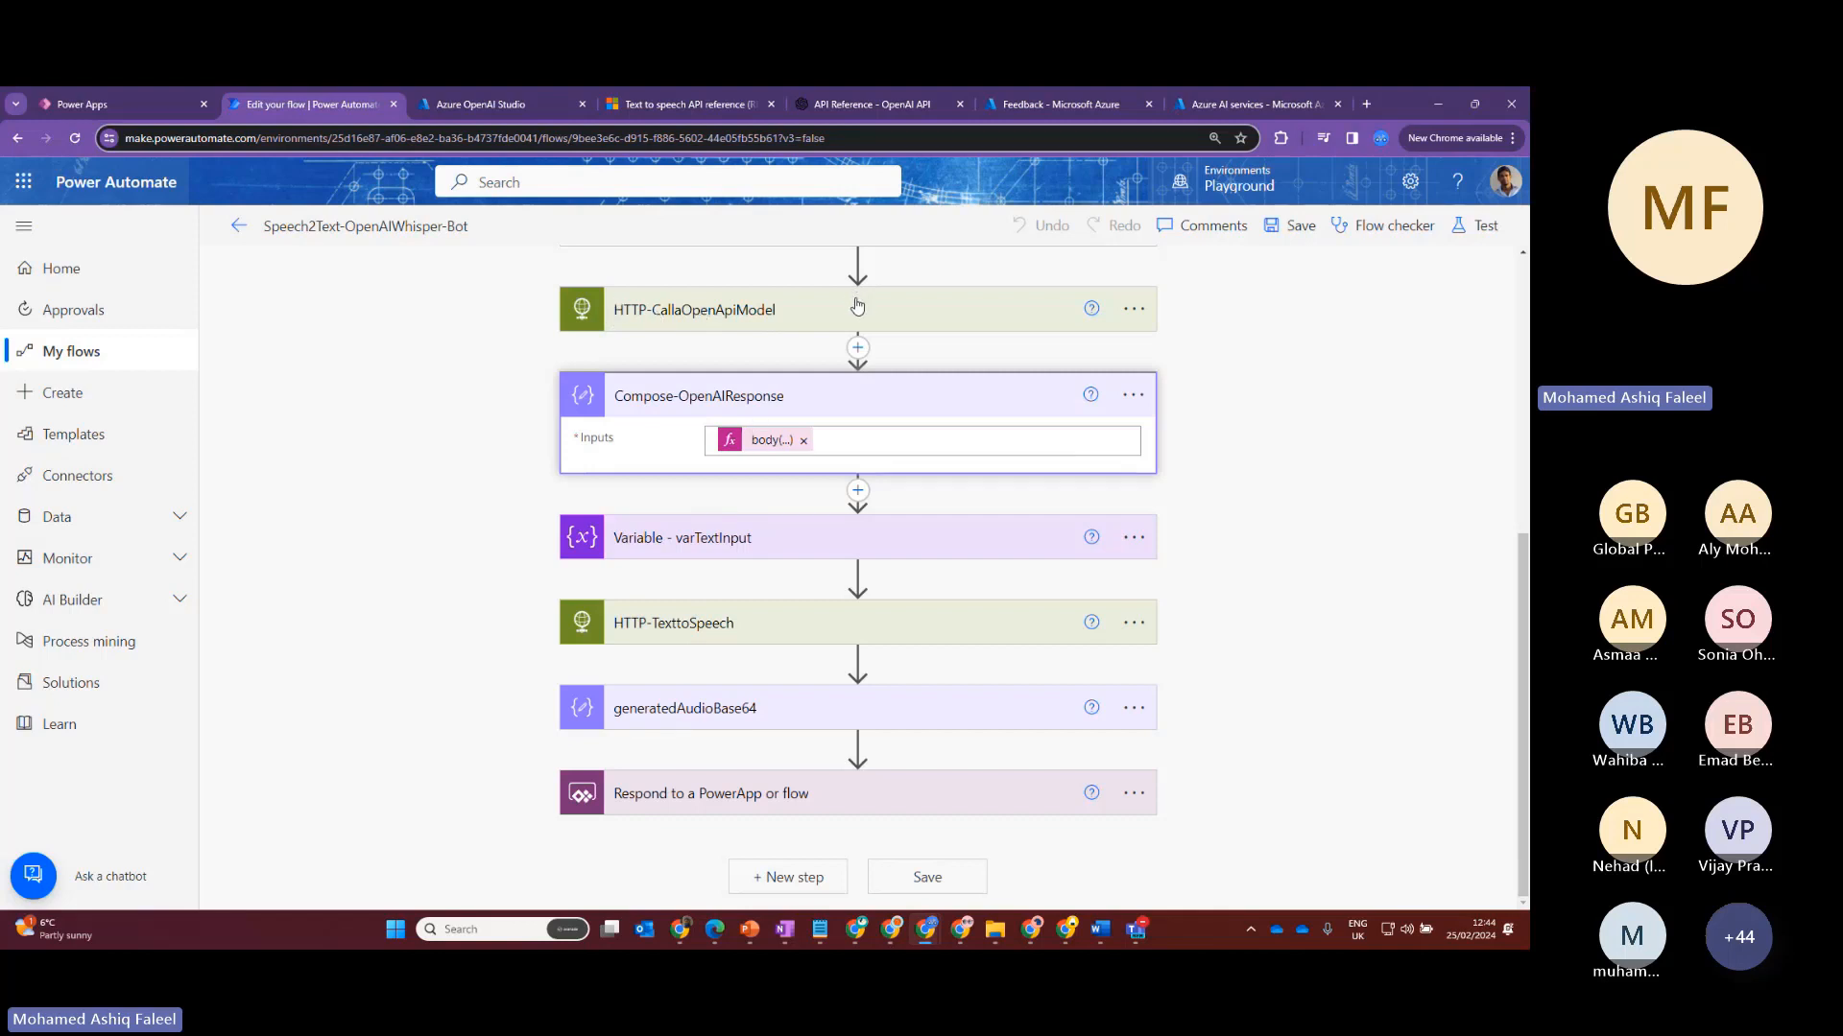
left_click(754, 537)
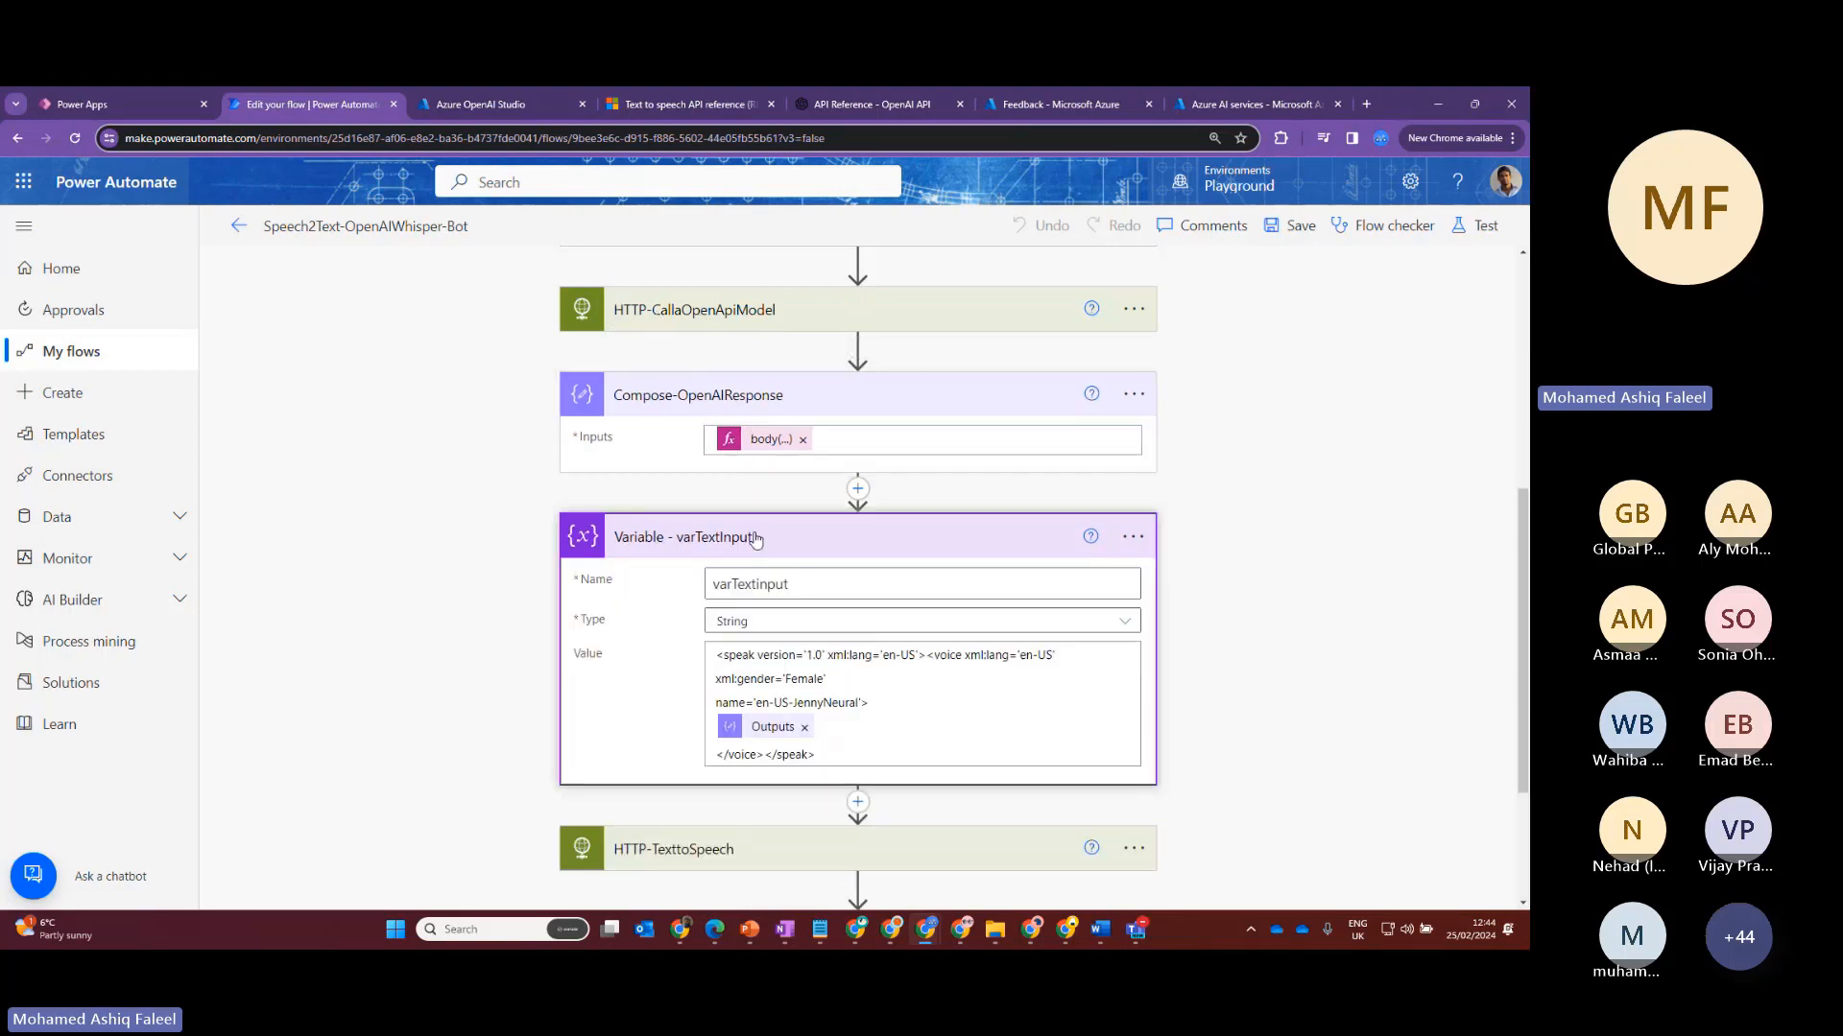
scroll(754, 538, "down", 2)
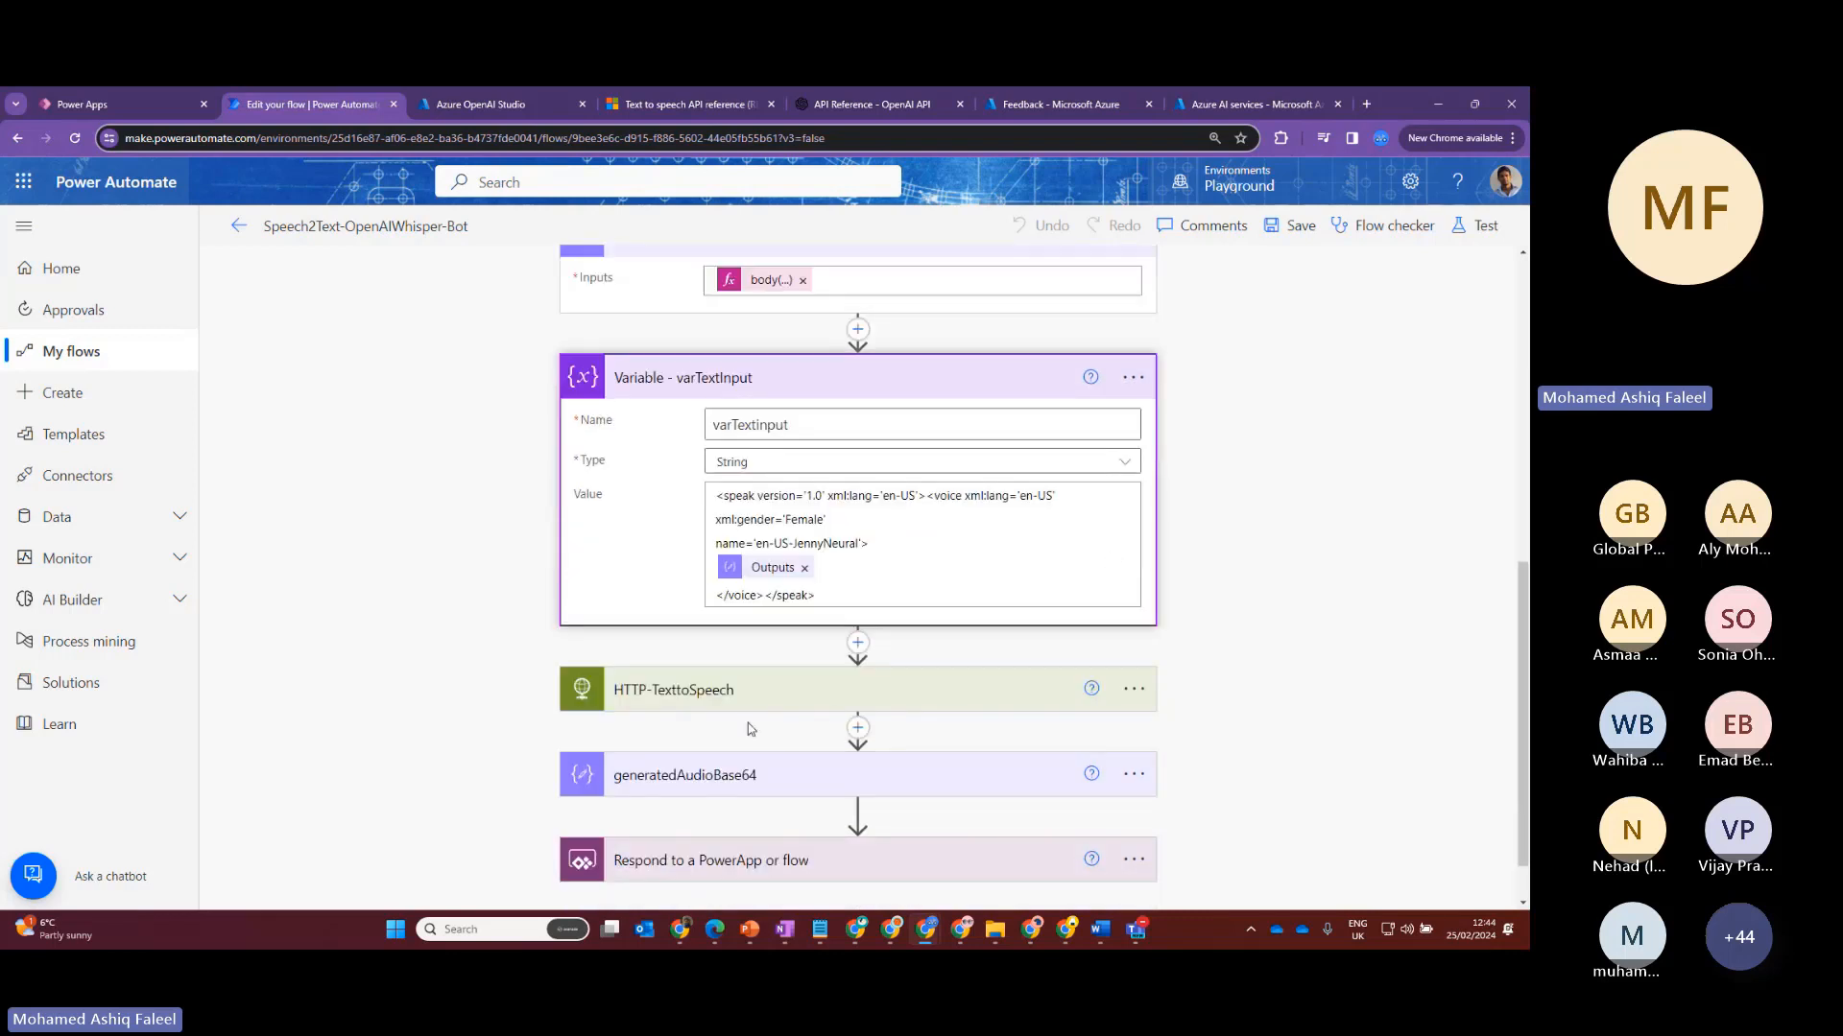
left_click(750, 701)
scroll(746, 662, "down", 2)
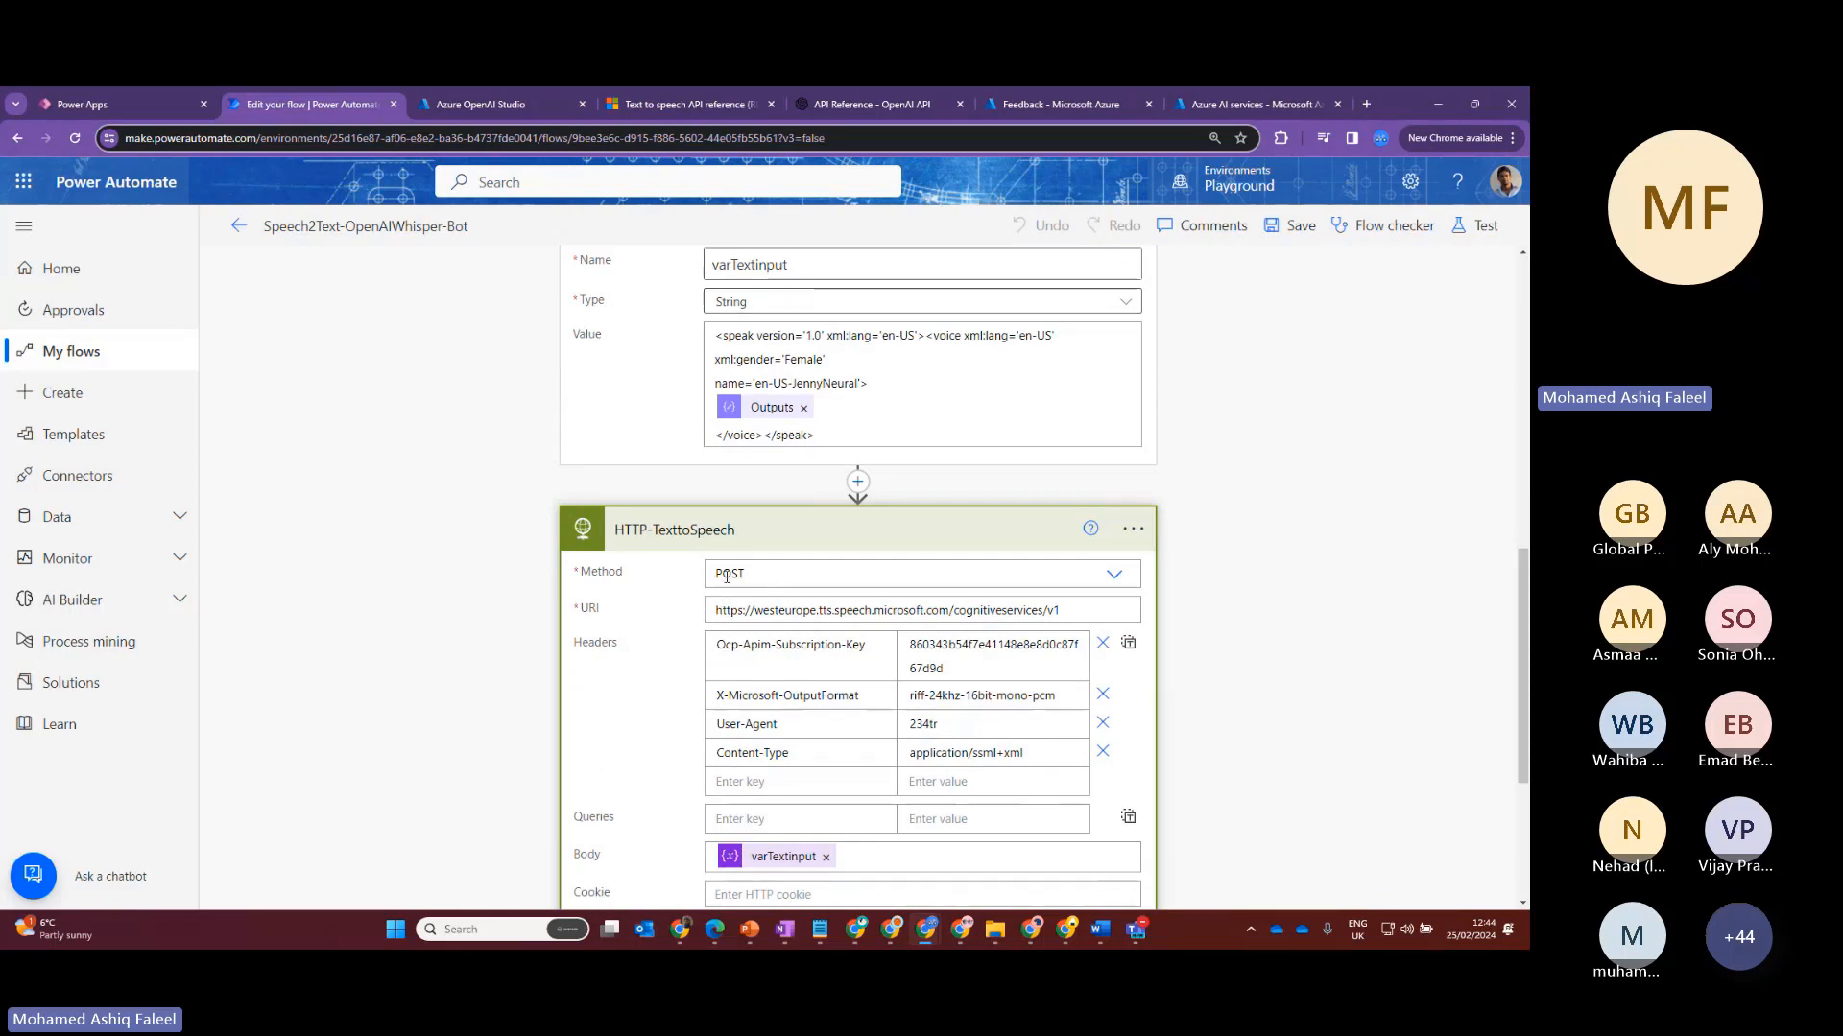
Switch to the Azure portal, dismiss the feedback pane, and view the keys and endpoint of the speechservice-chatgpt-bot resource
left_click(499, 106)
left_click(1063, 99)
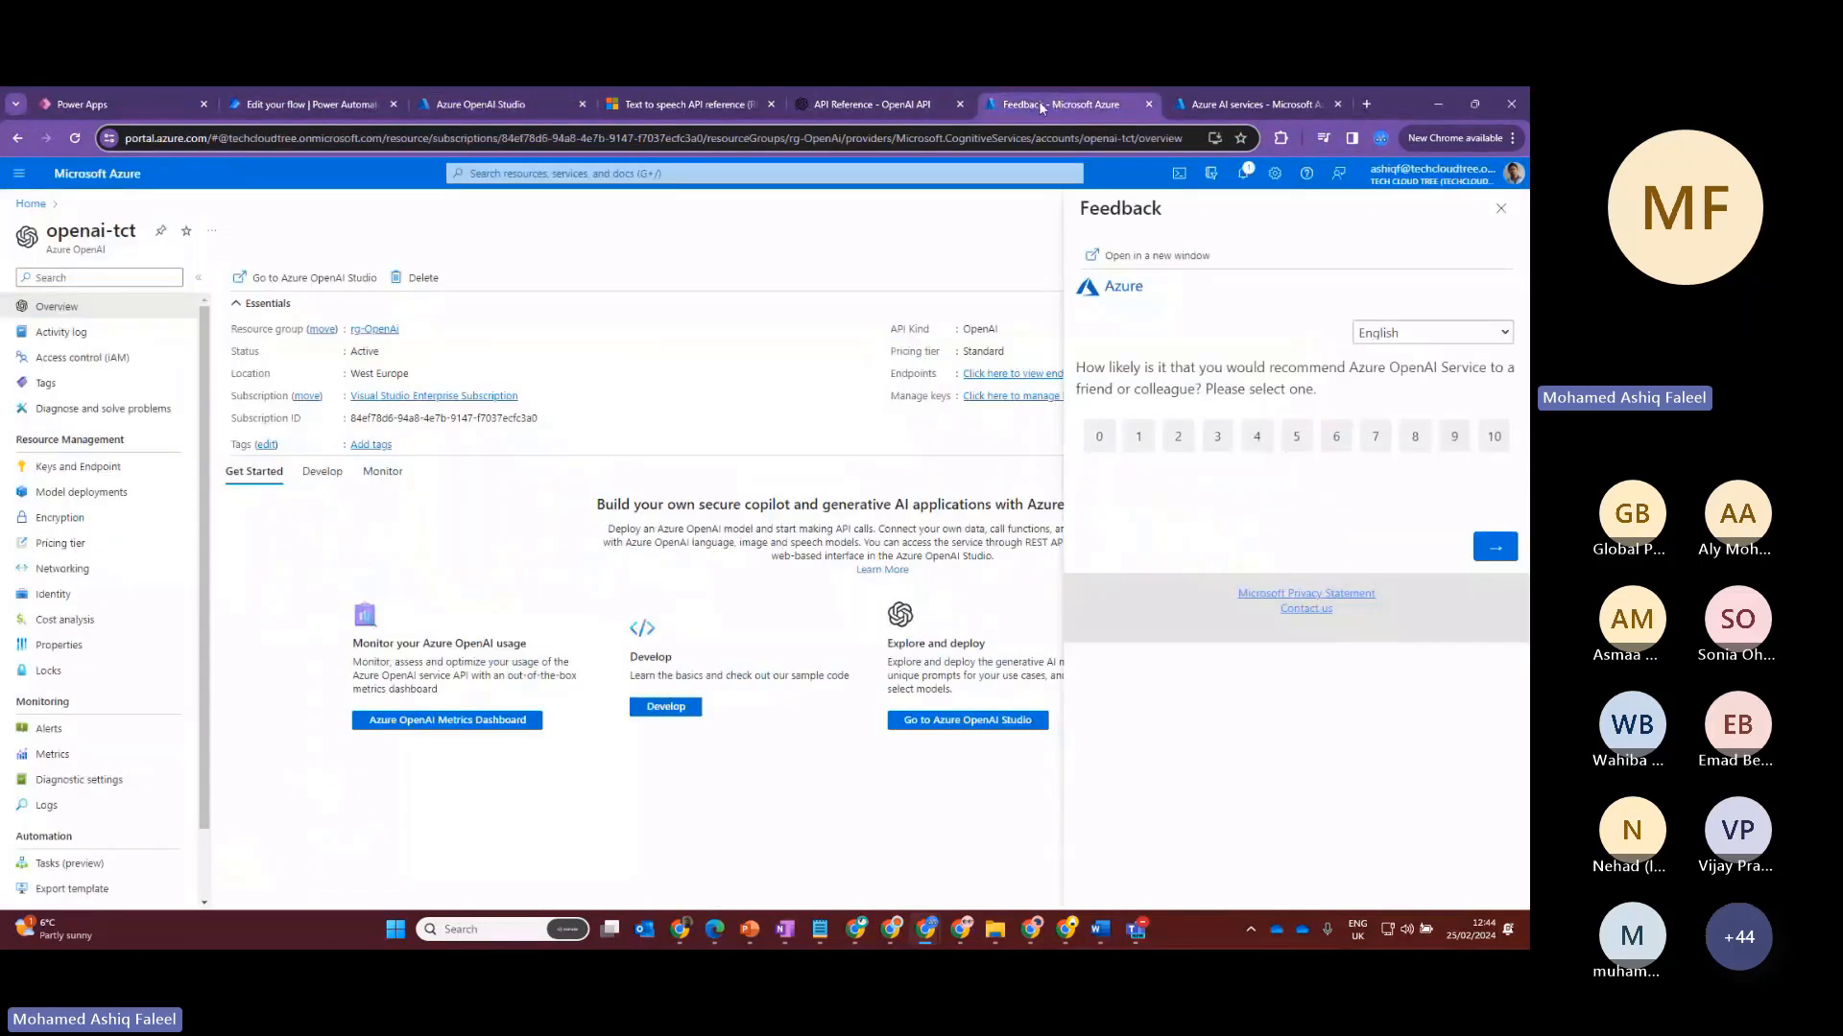
left_click(741, 241)
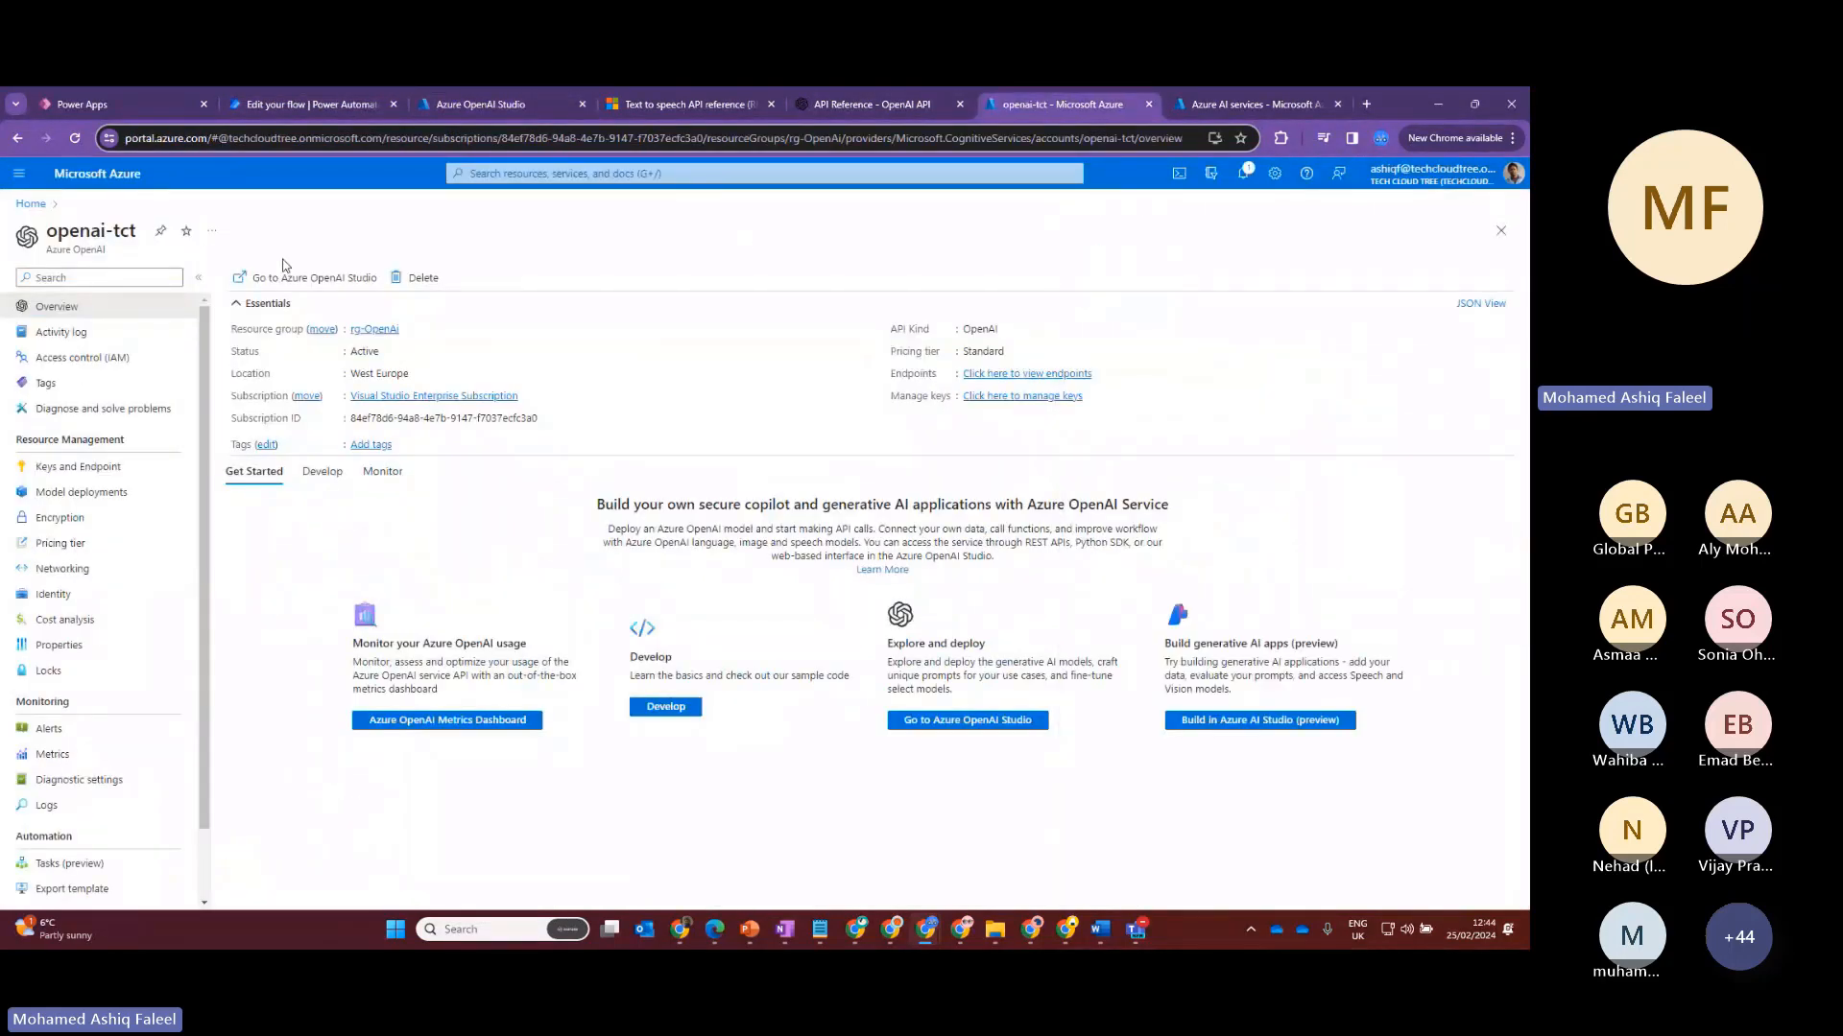
left_click(1212, 107)
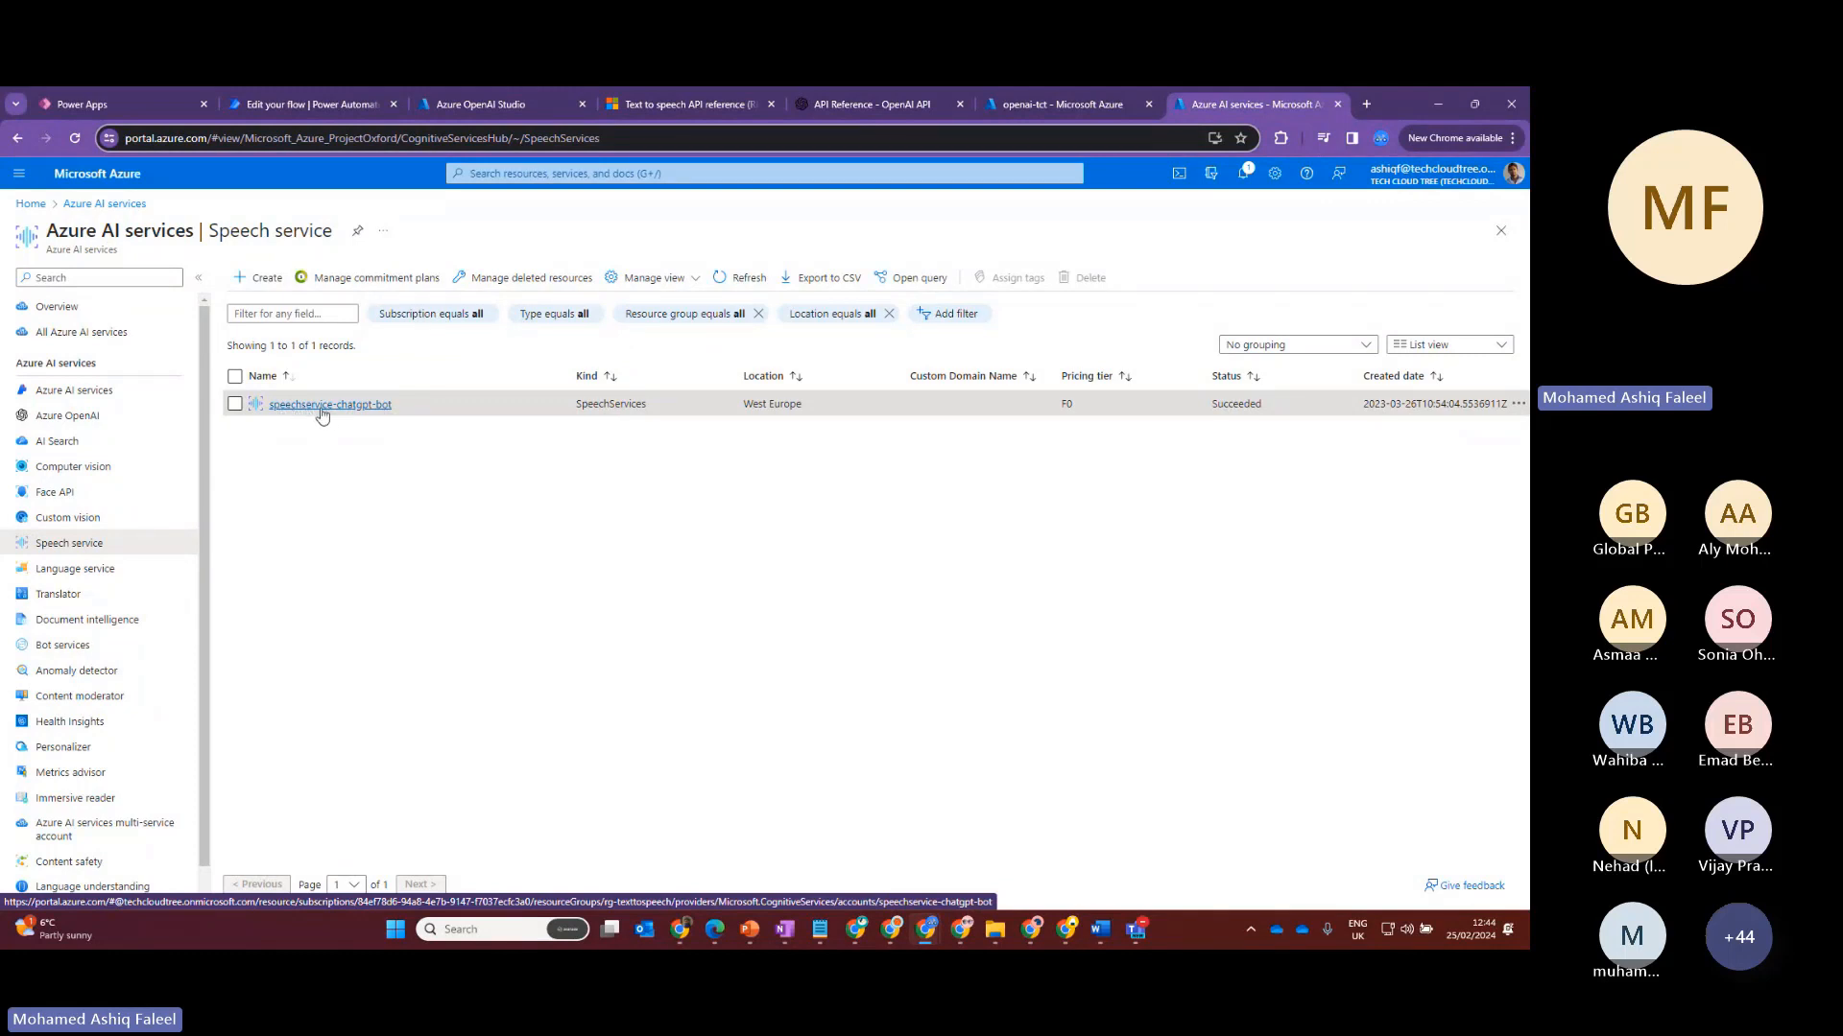
left_click(315, 411)
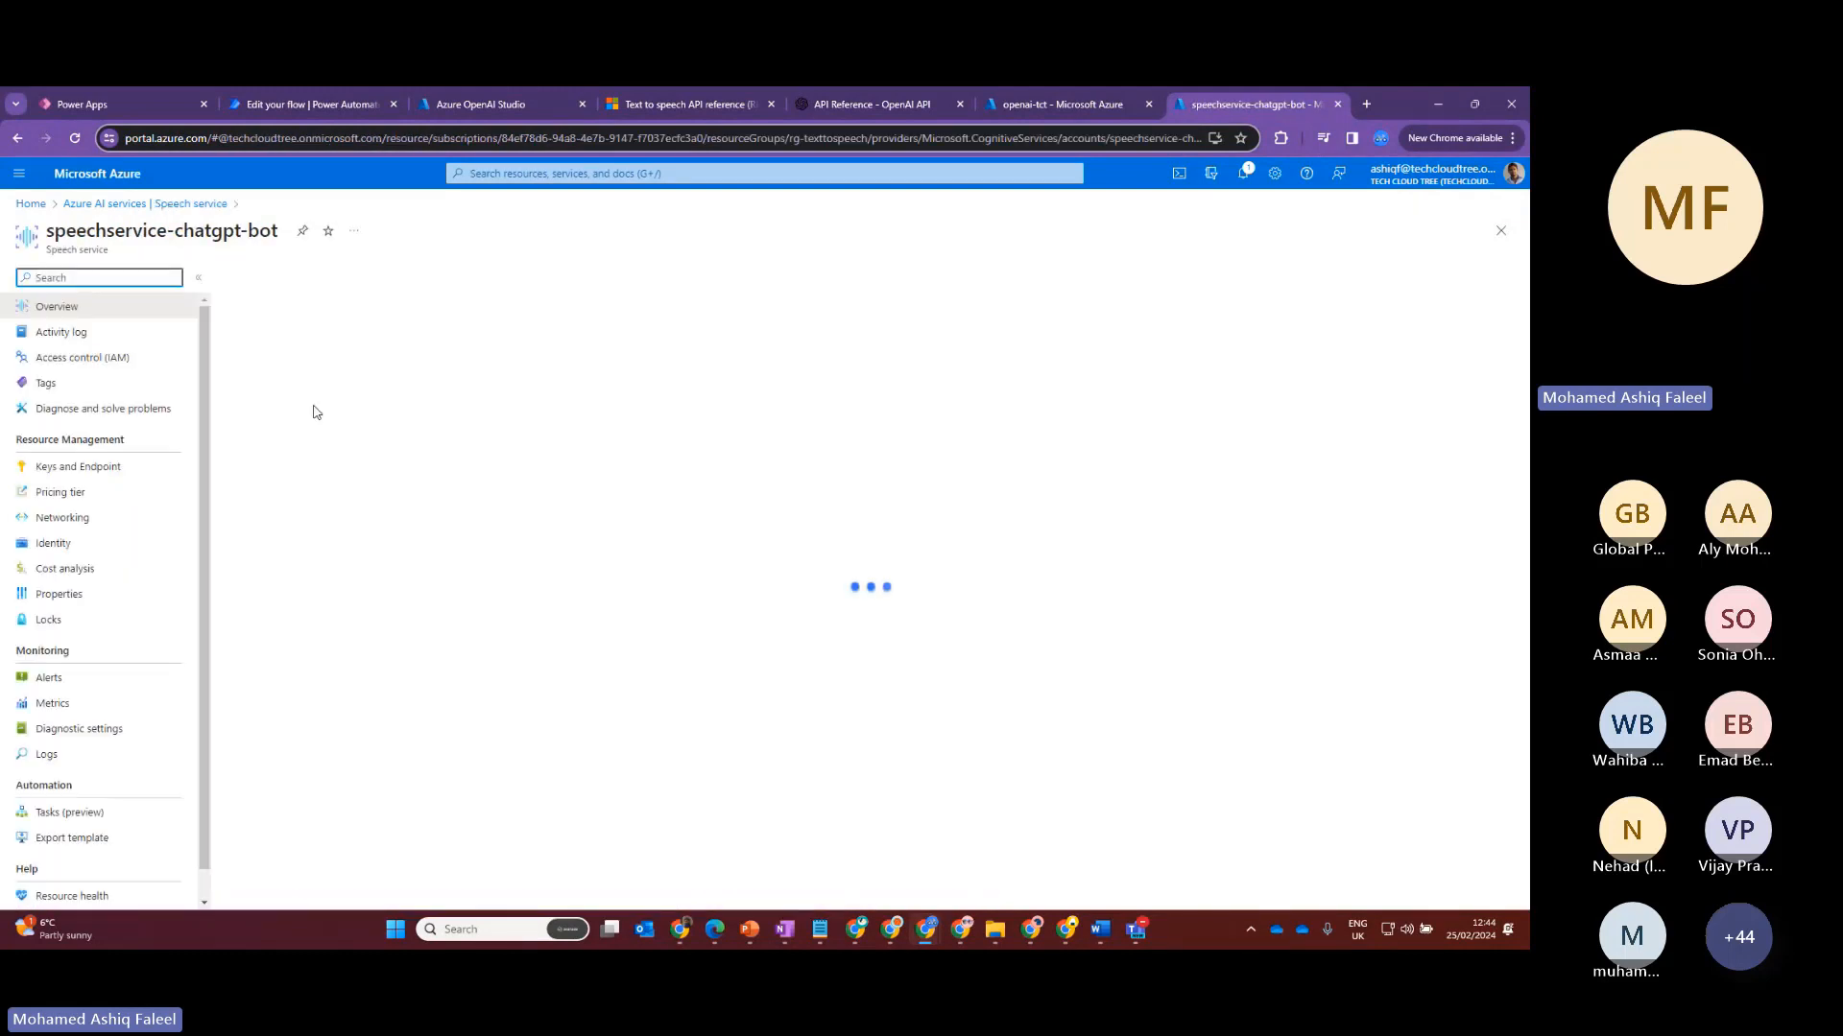
scroll(384, 504, "down", 2)
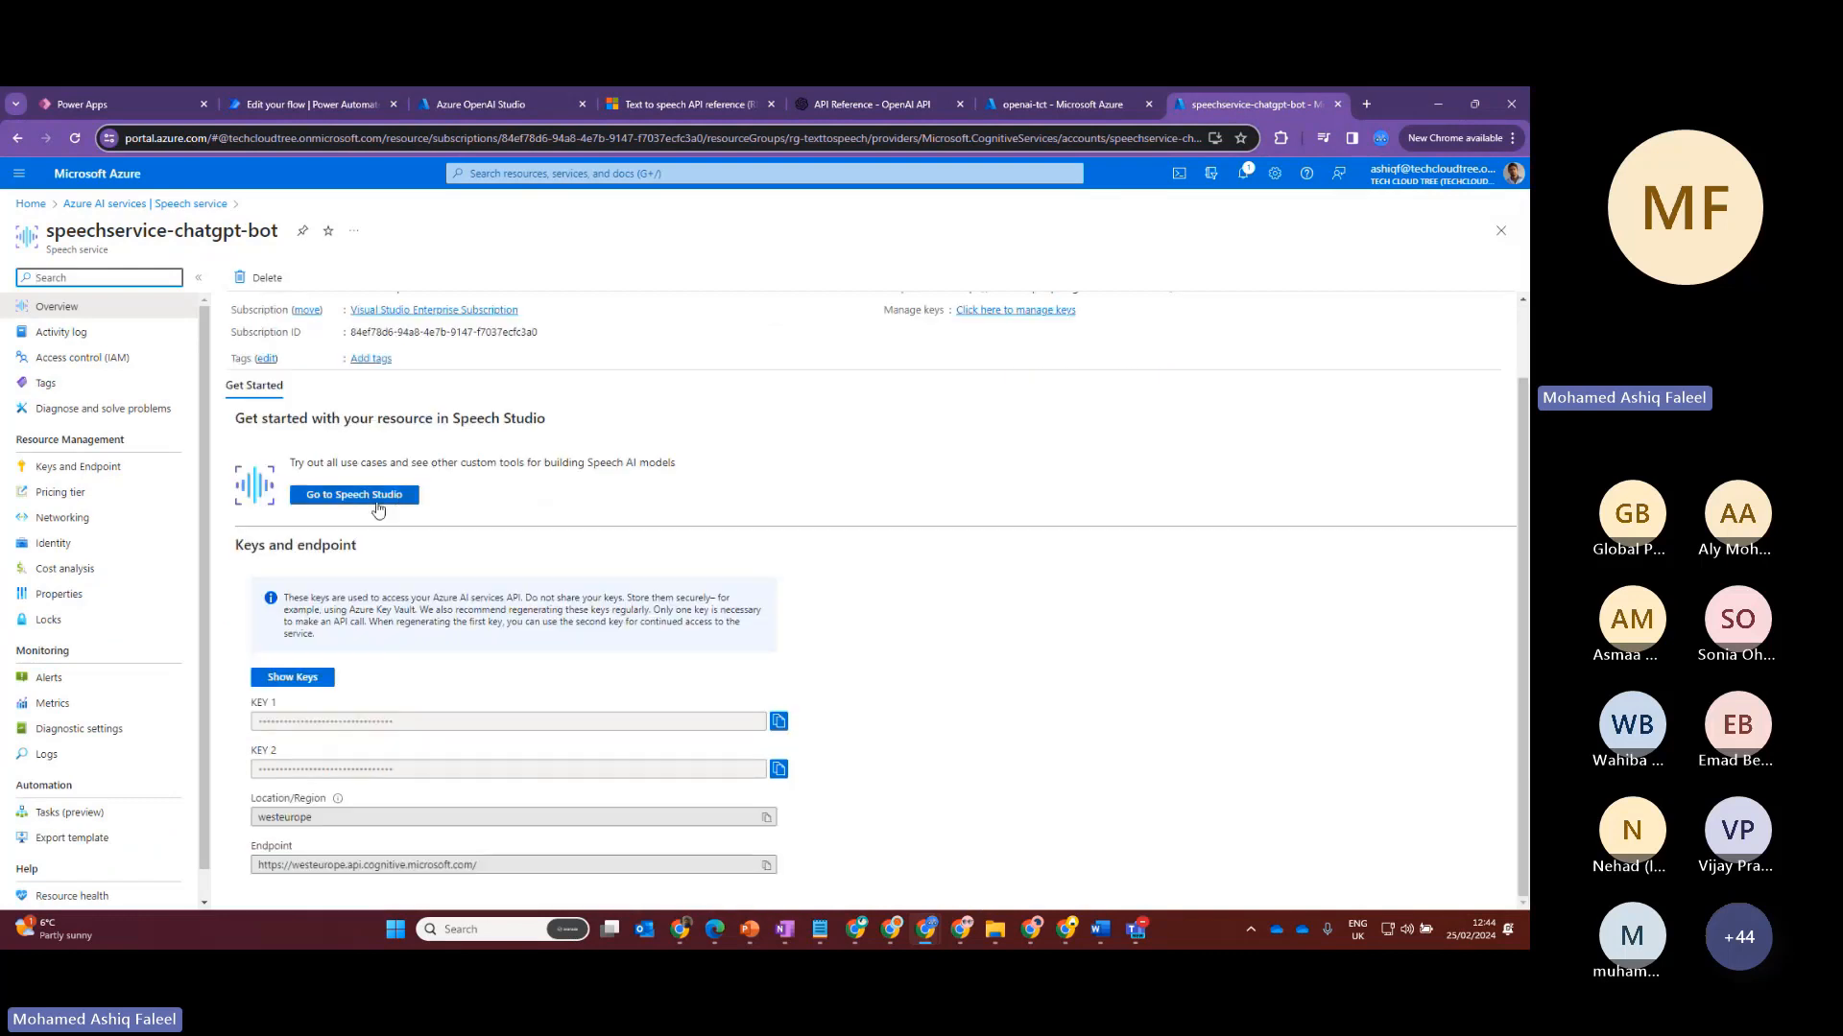
left_click(149, 470)
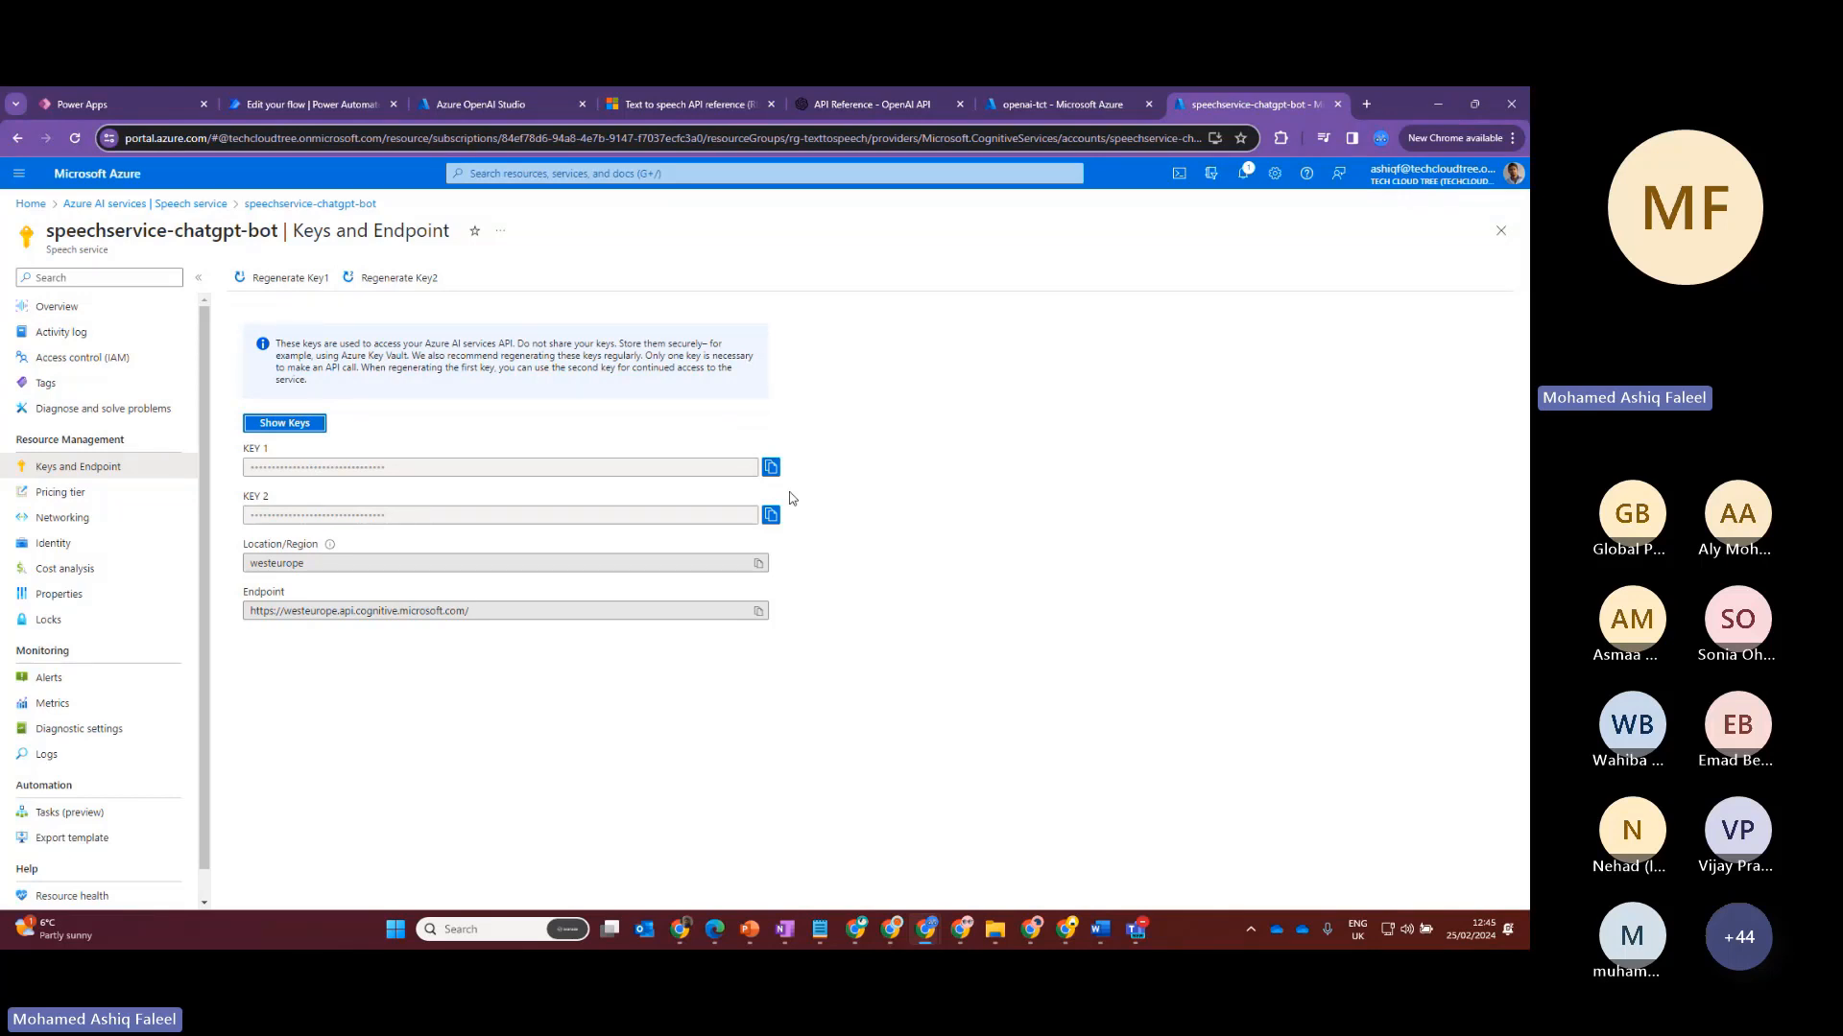
Launch Speech Studio from the speech resource's overview and browse its speech to text and text to speech capabilities
left_click(86, 312)
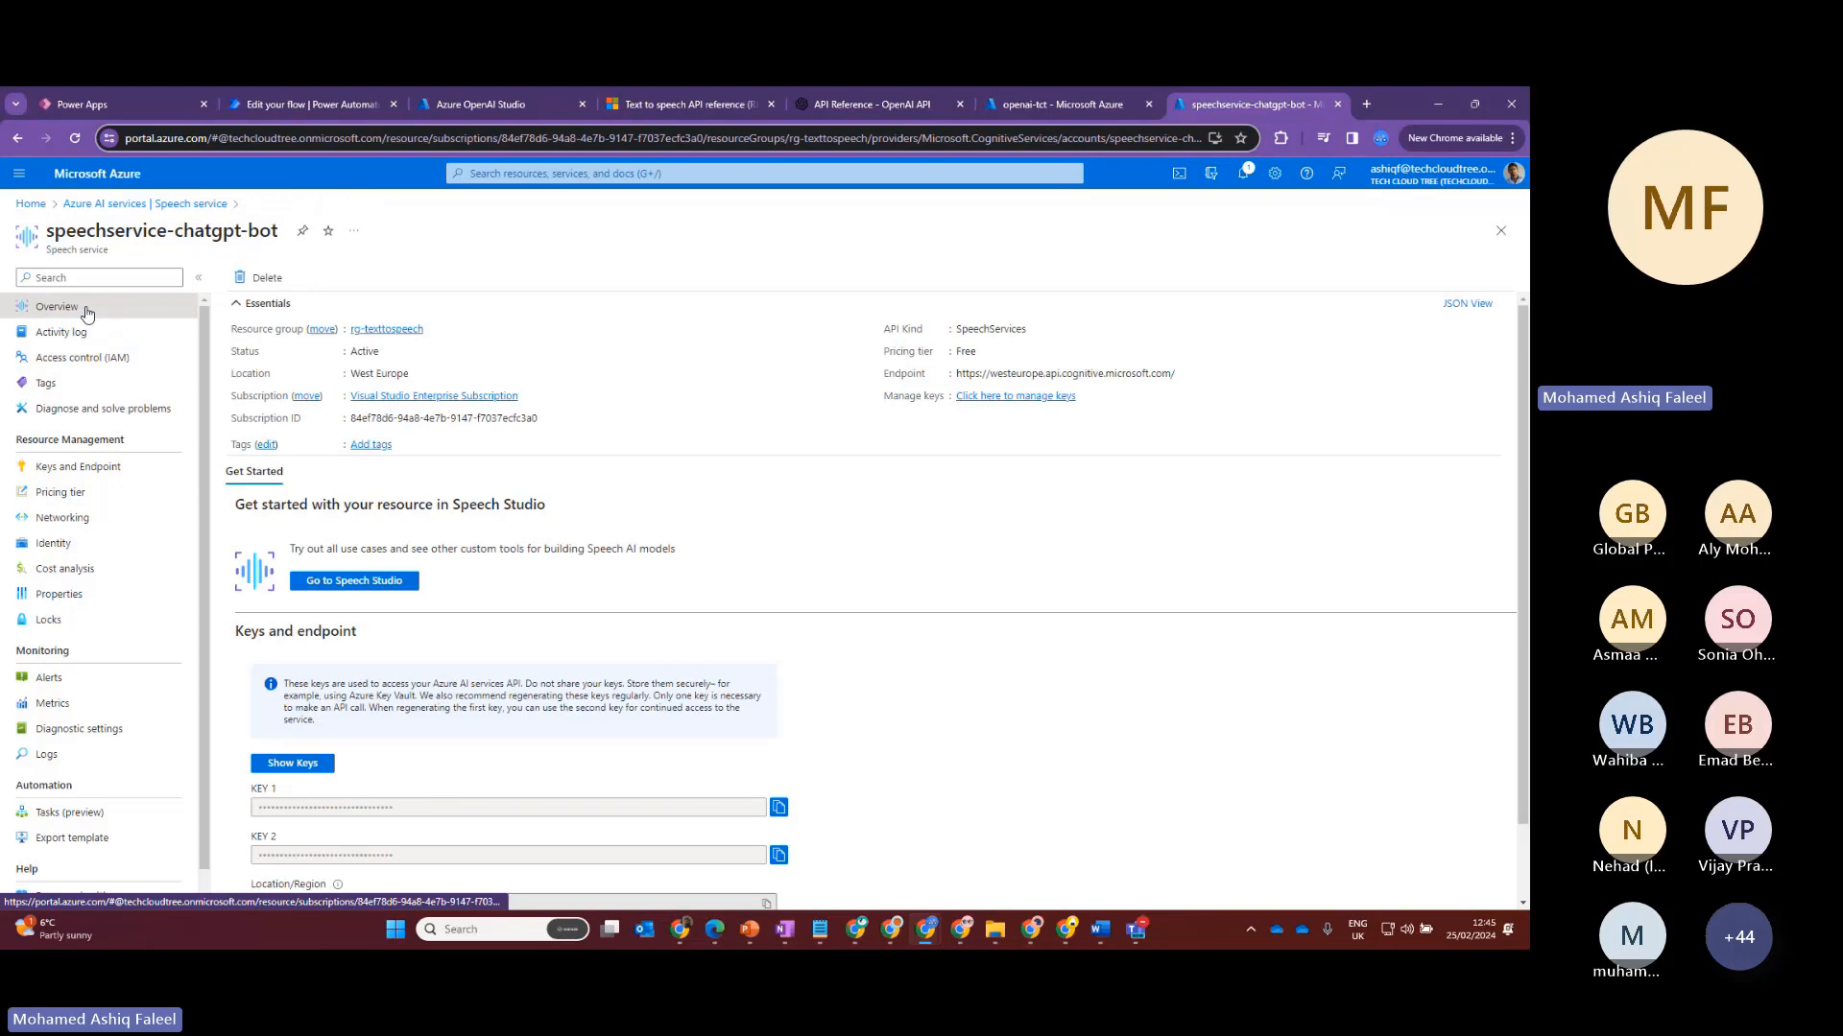
left_click(350, 585)
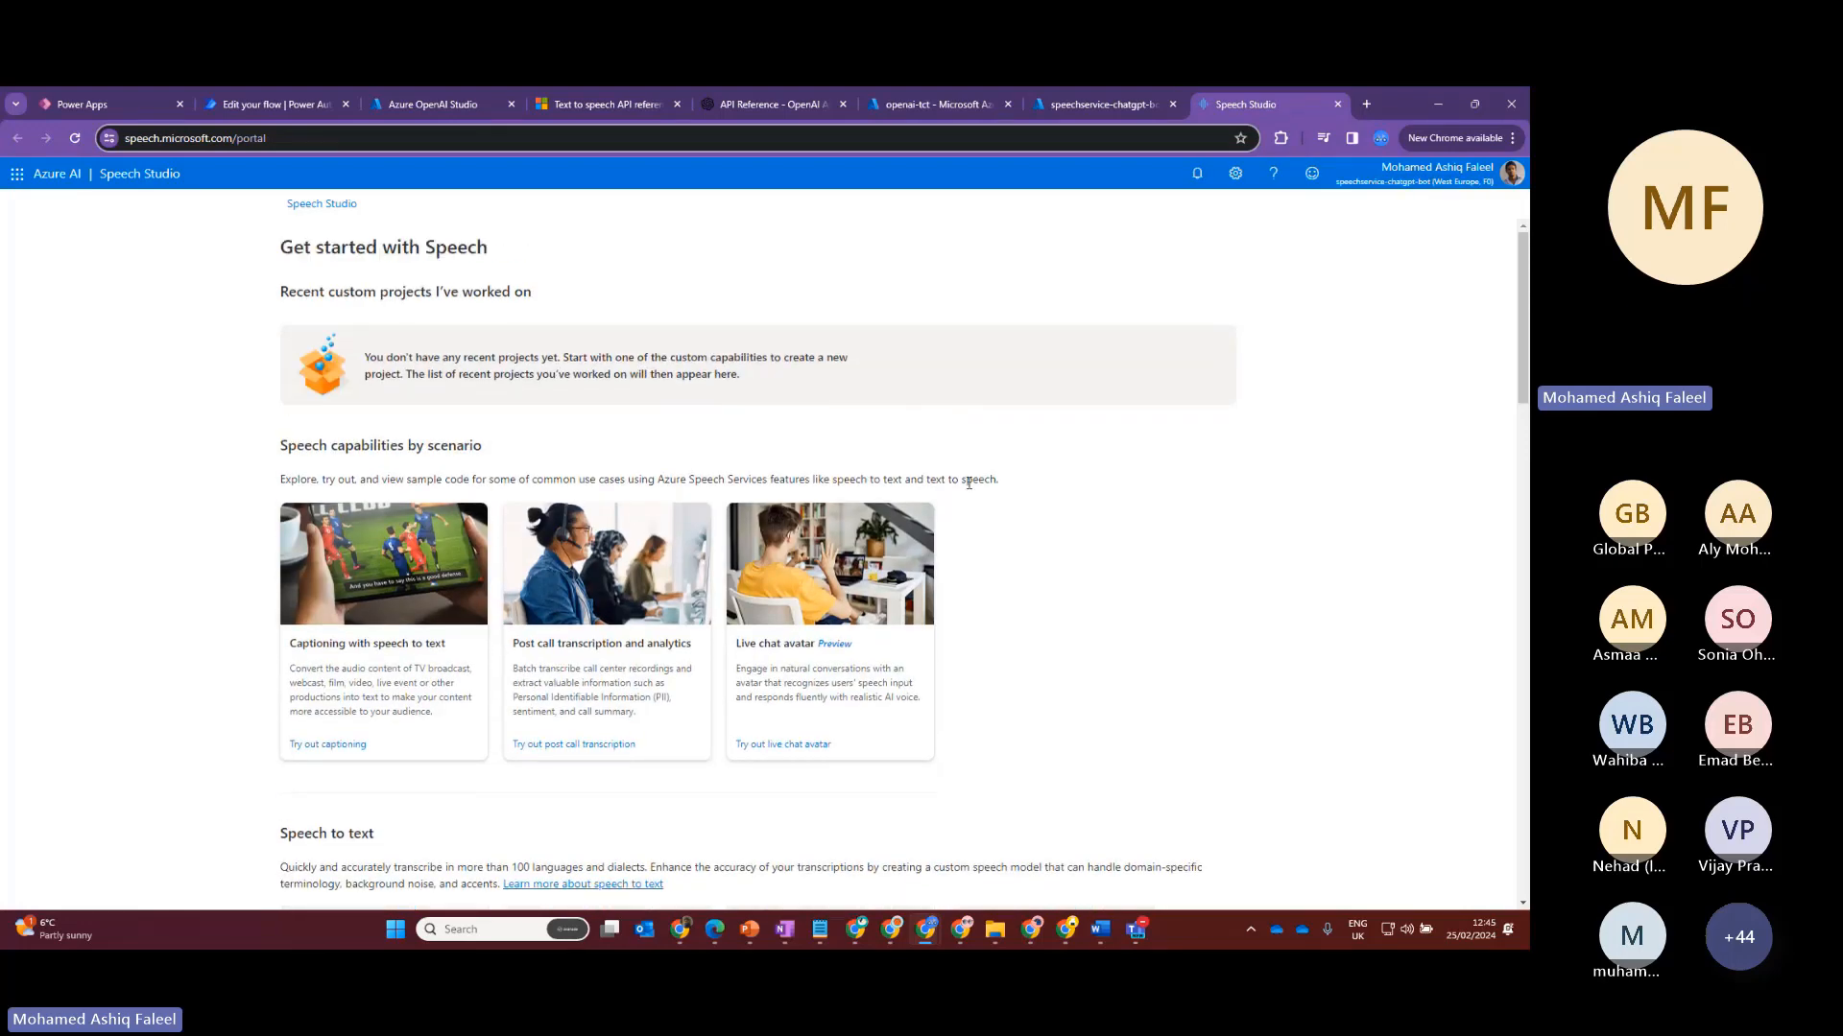
scroll(969, 483, "down", 5)
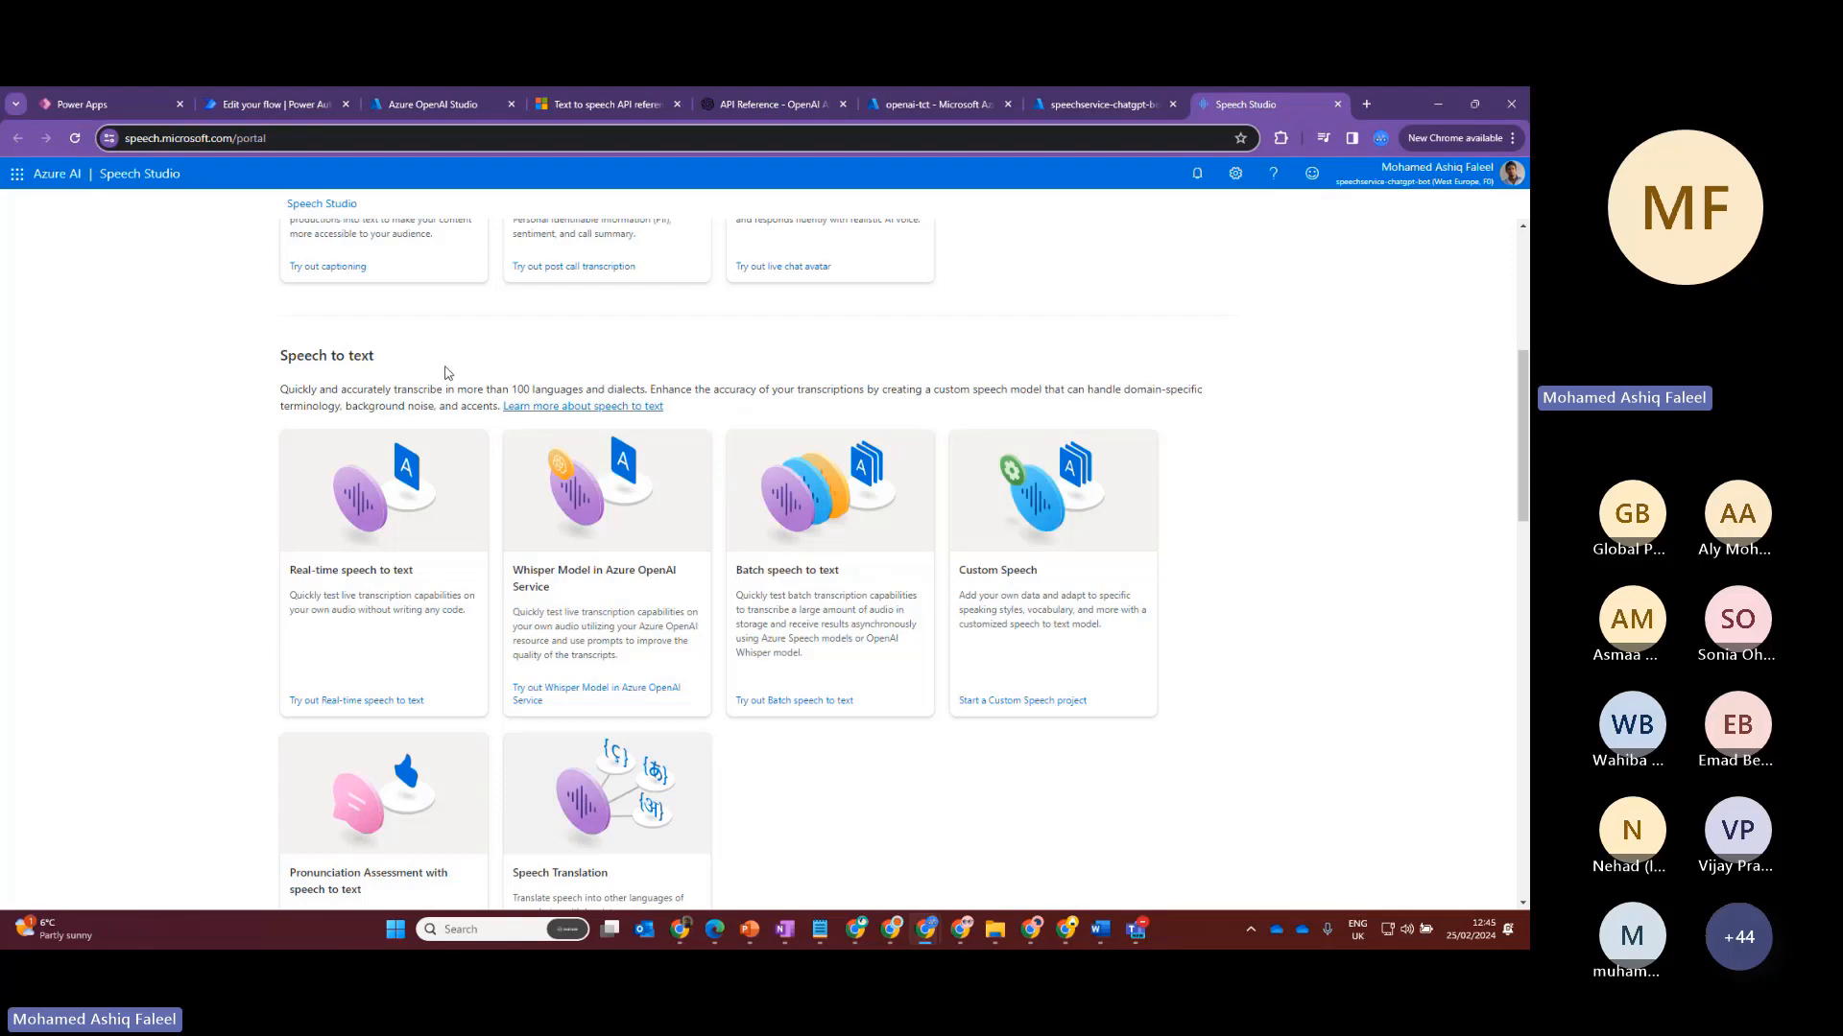
scroll(460, 384, "down", 7)
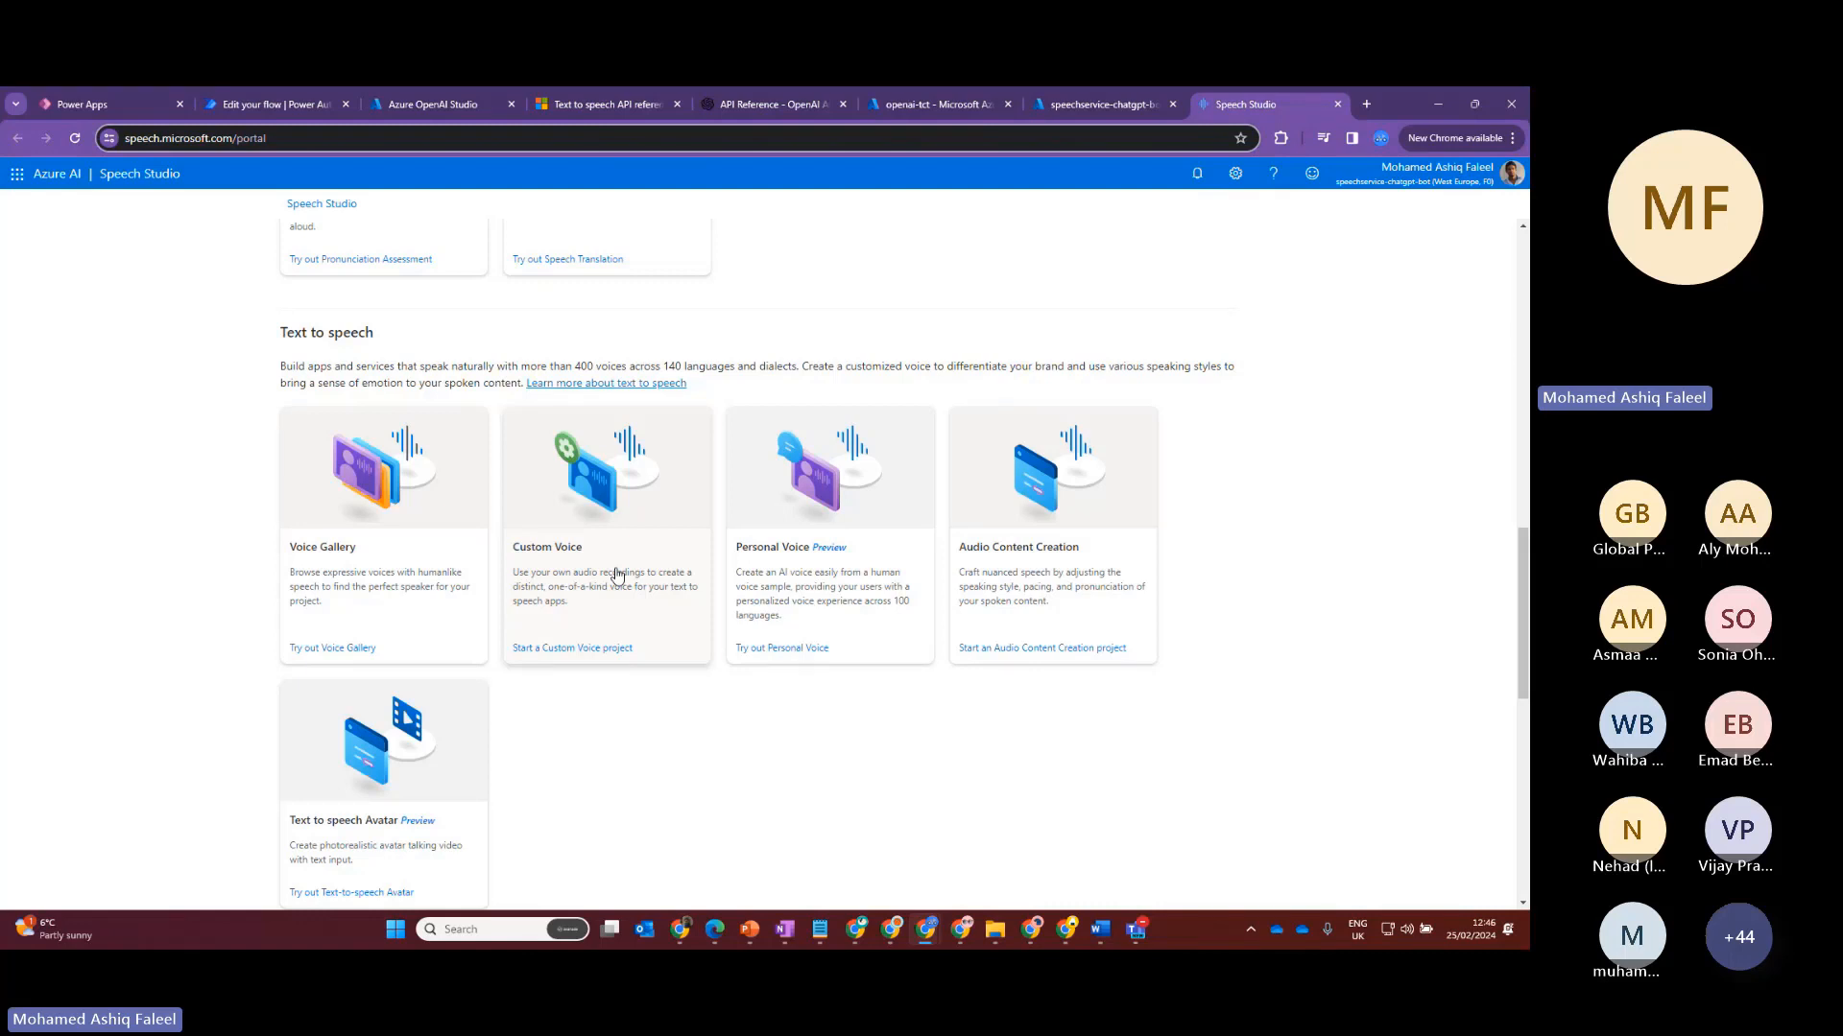
Open the Voice Gallery and play the Default speaking style sample of the Sara voice
left_click(341, 564)
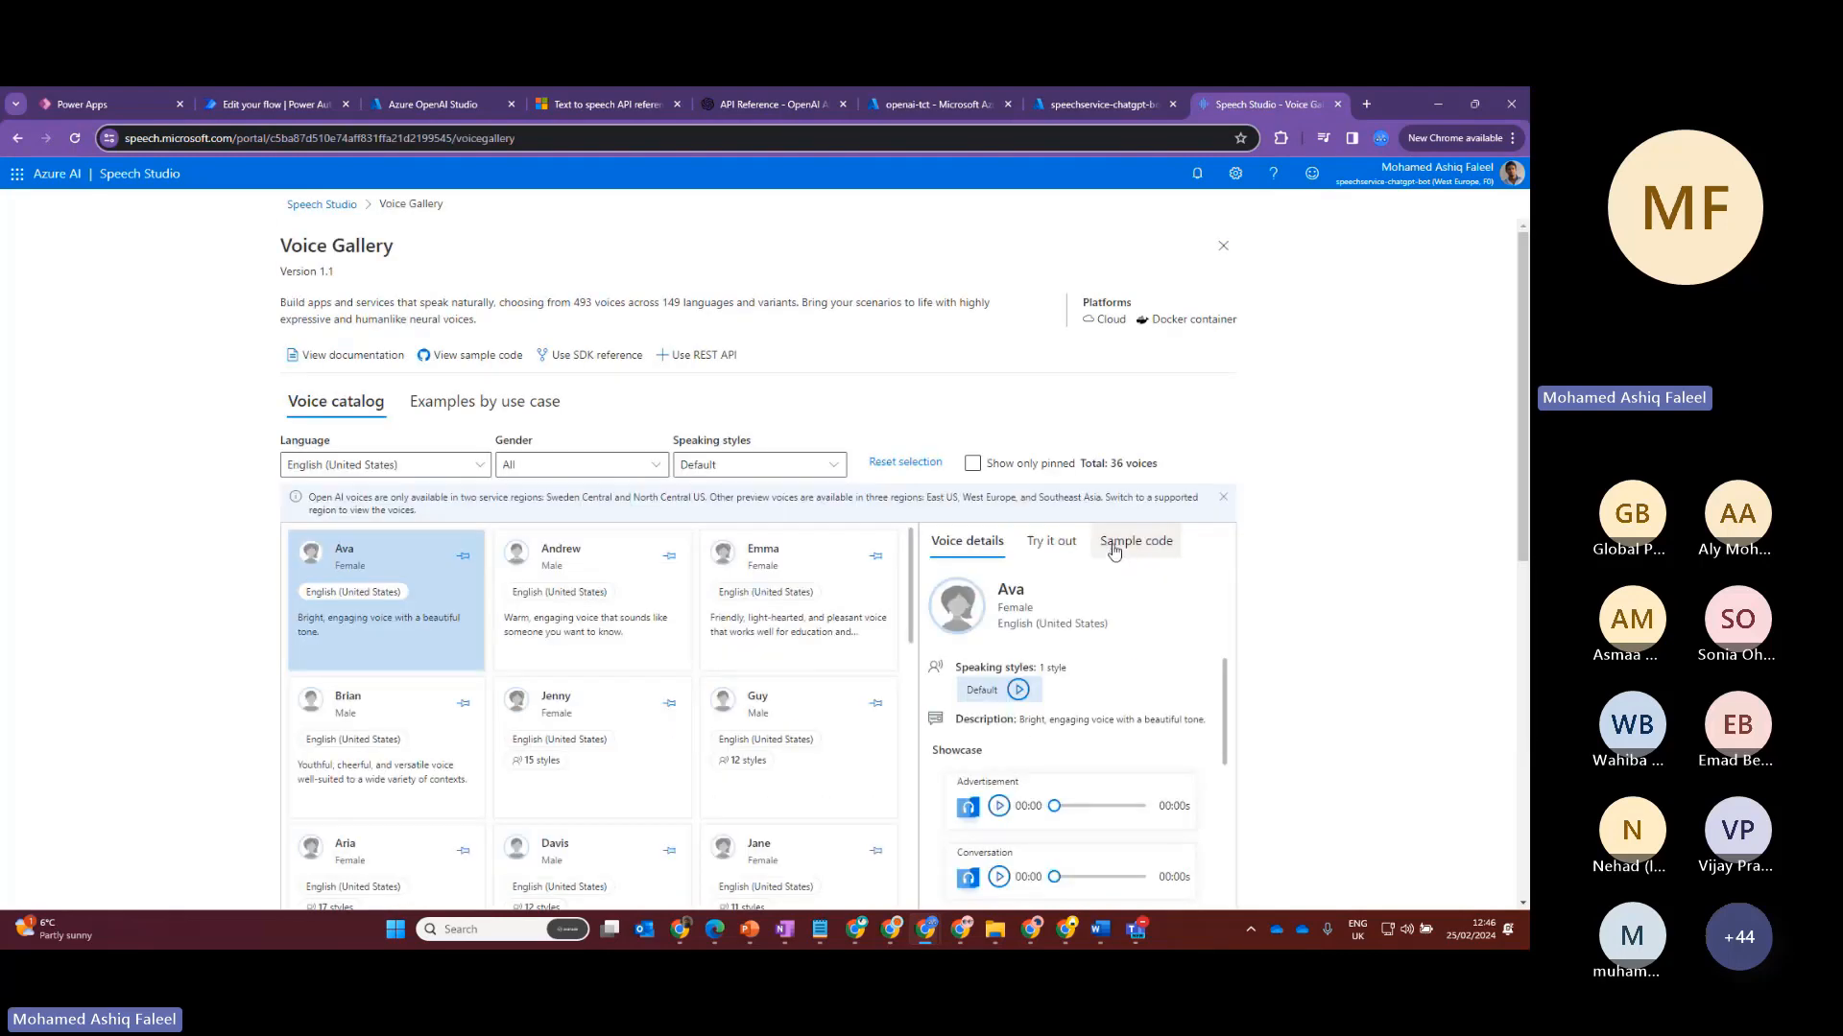
scroll(1104, 528, "down", 2)
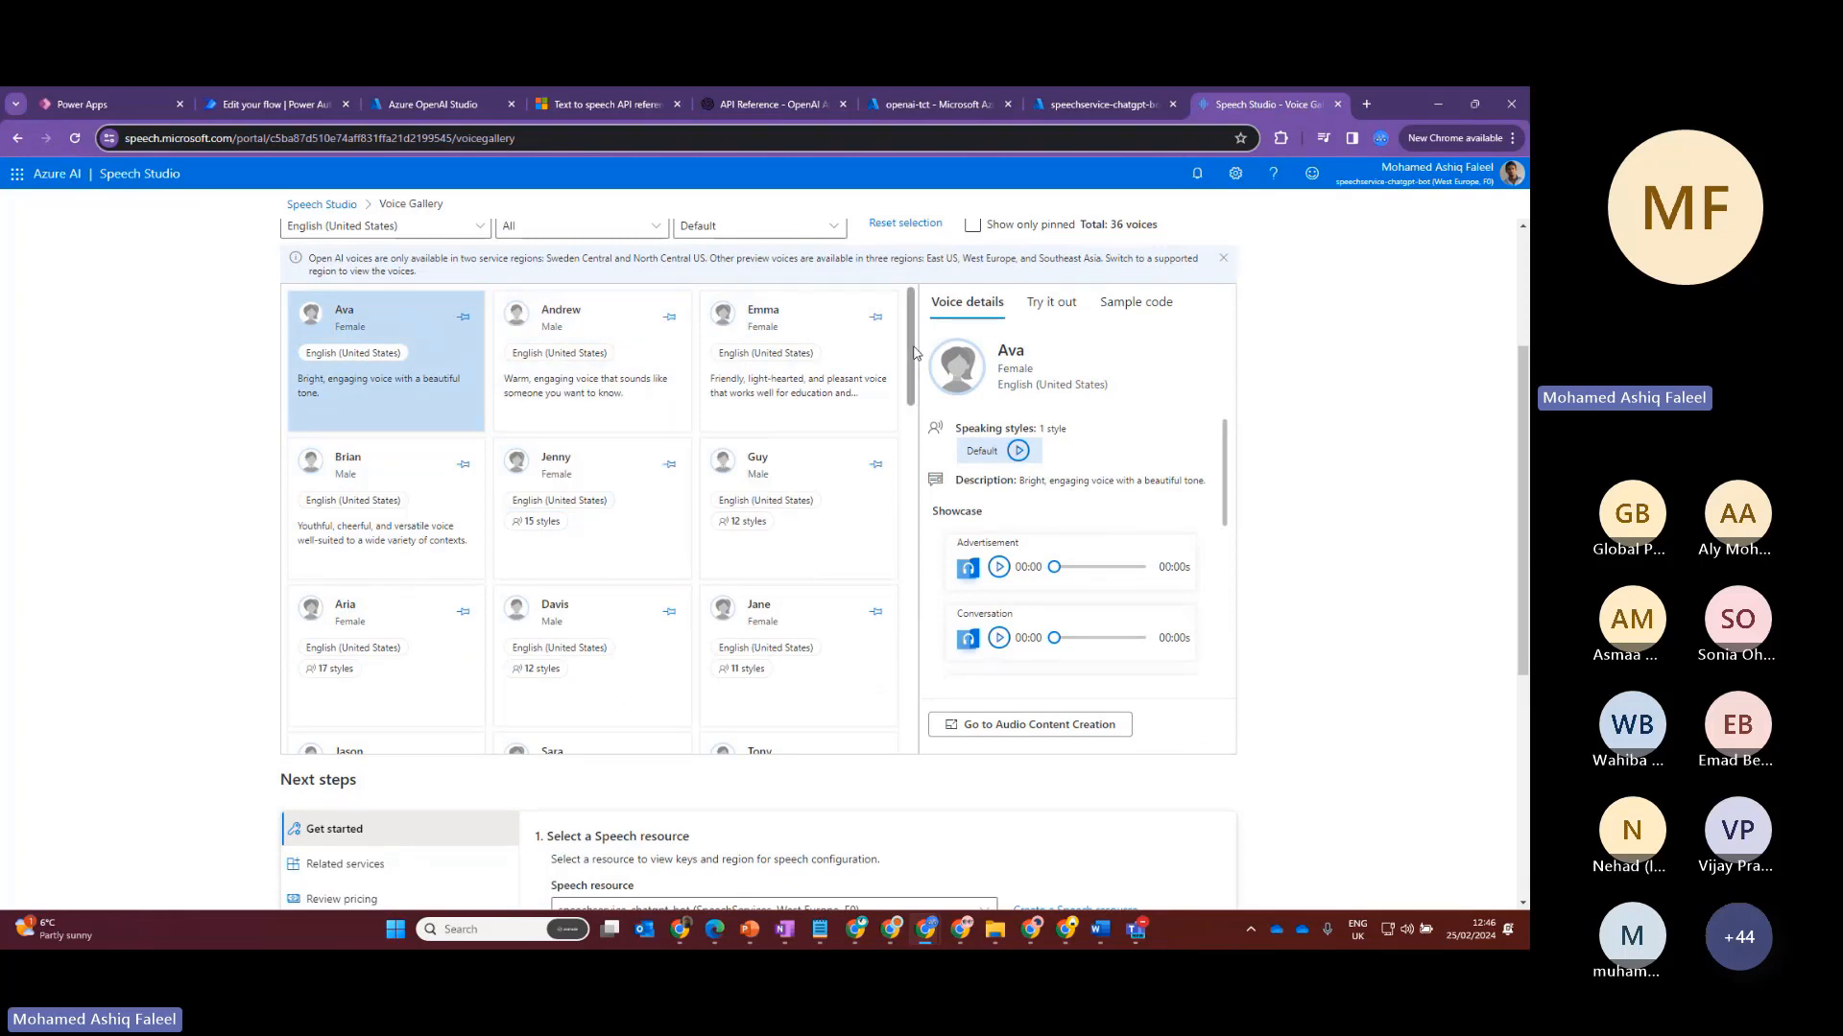
left_click_drag(913, 348, 912, 446)
left_click(589, 407)
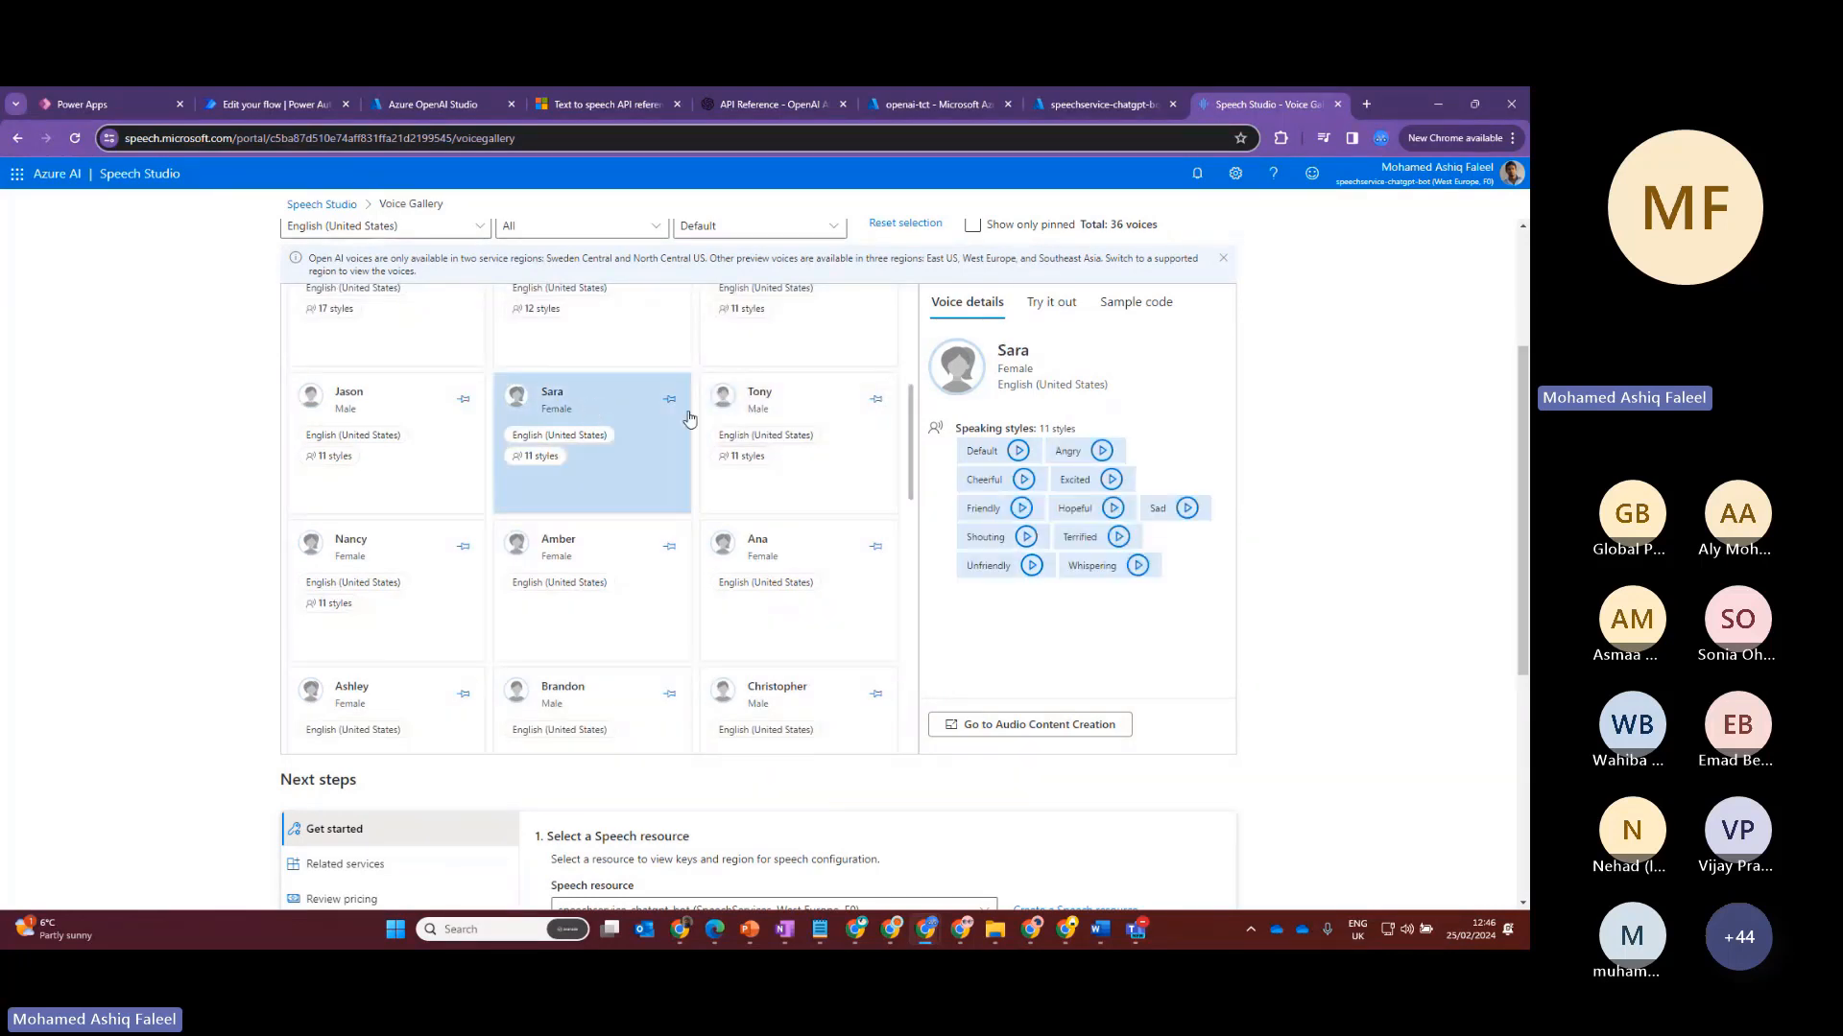
left_click(1018, 451)
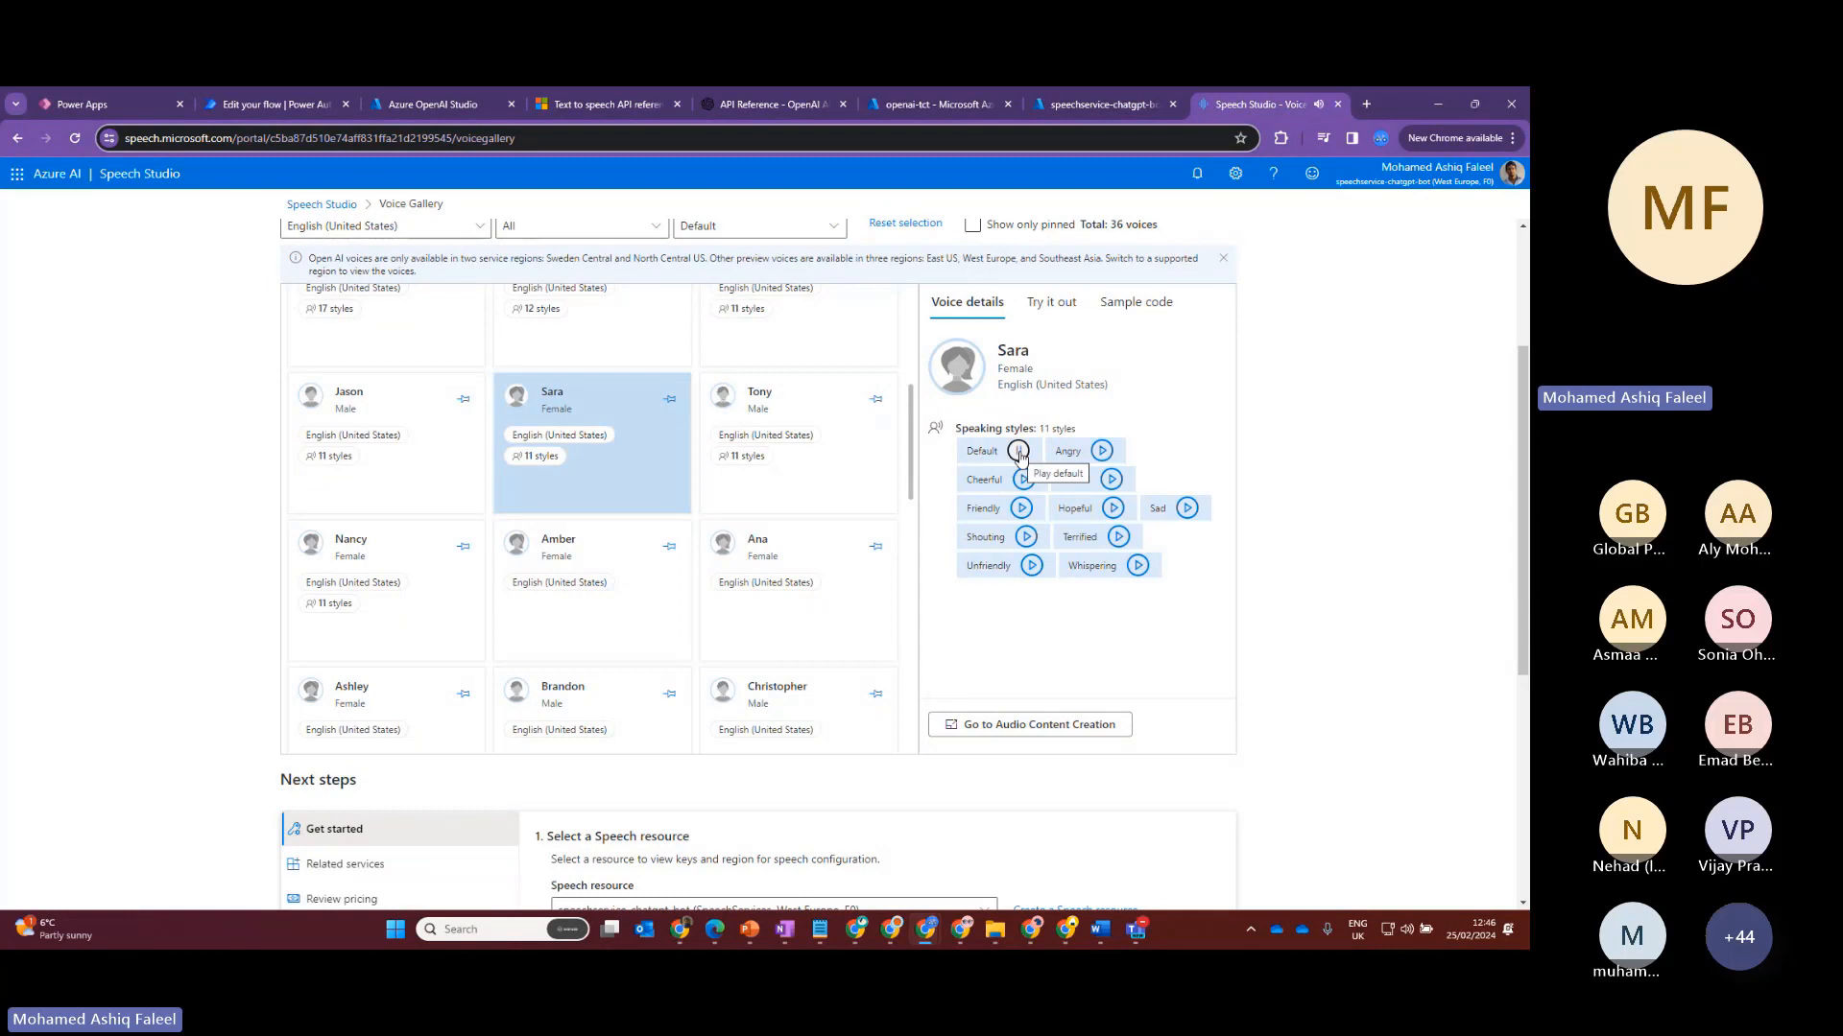
Show the Tony voice's details and look over the other English (United States) voices in the catalog
left_click(770, 403)
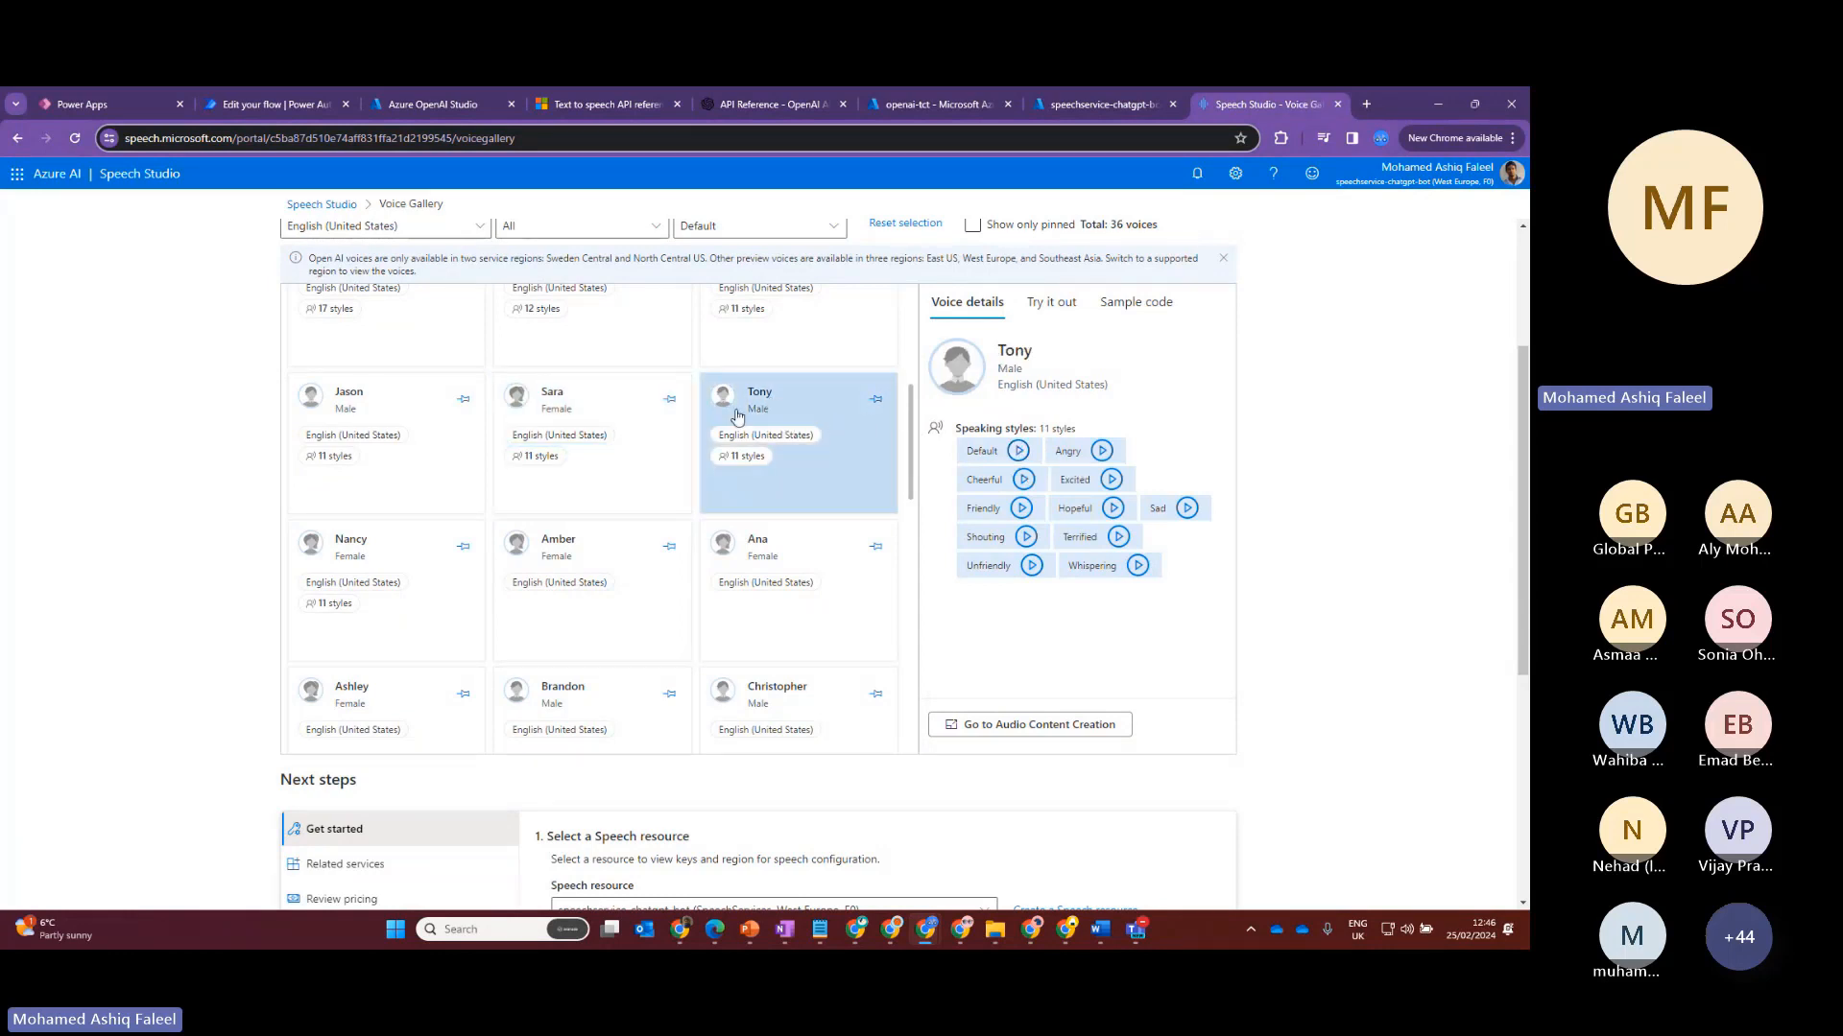
scroll(825, 412, "up", 1)
scroll(612, 477, "up", 3)
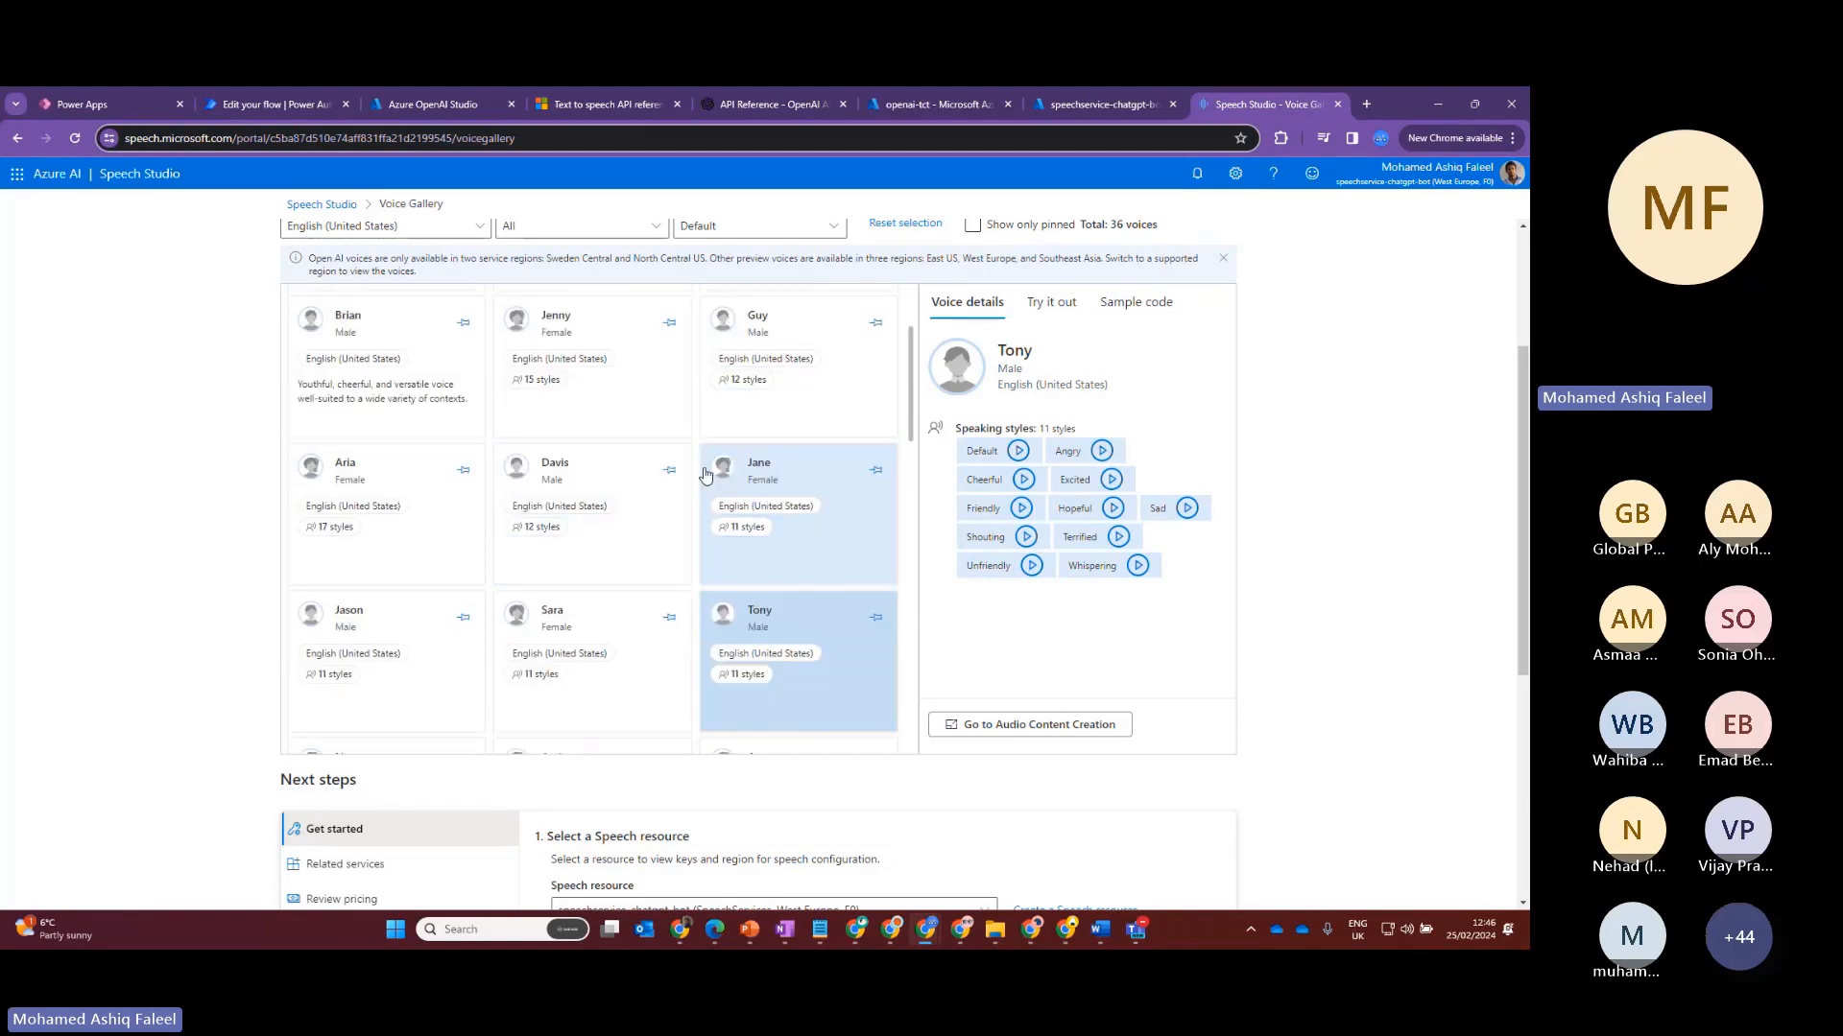
scroll(715, 475, "up", 3)
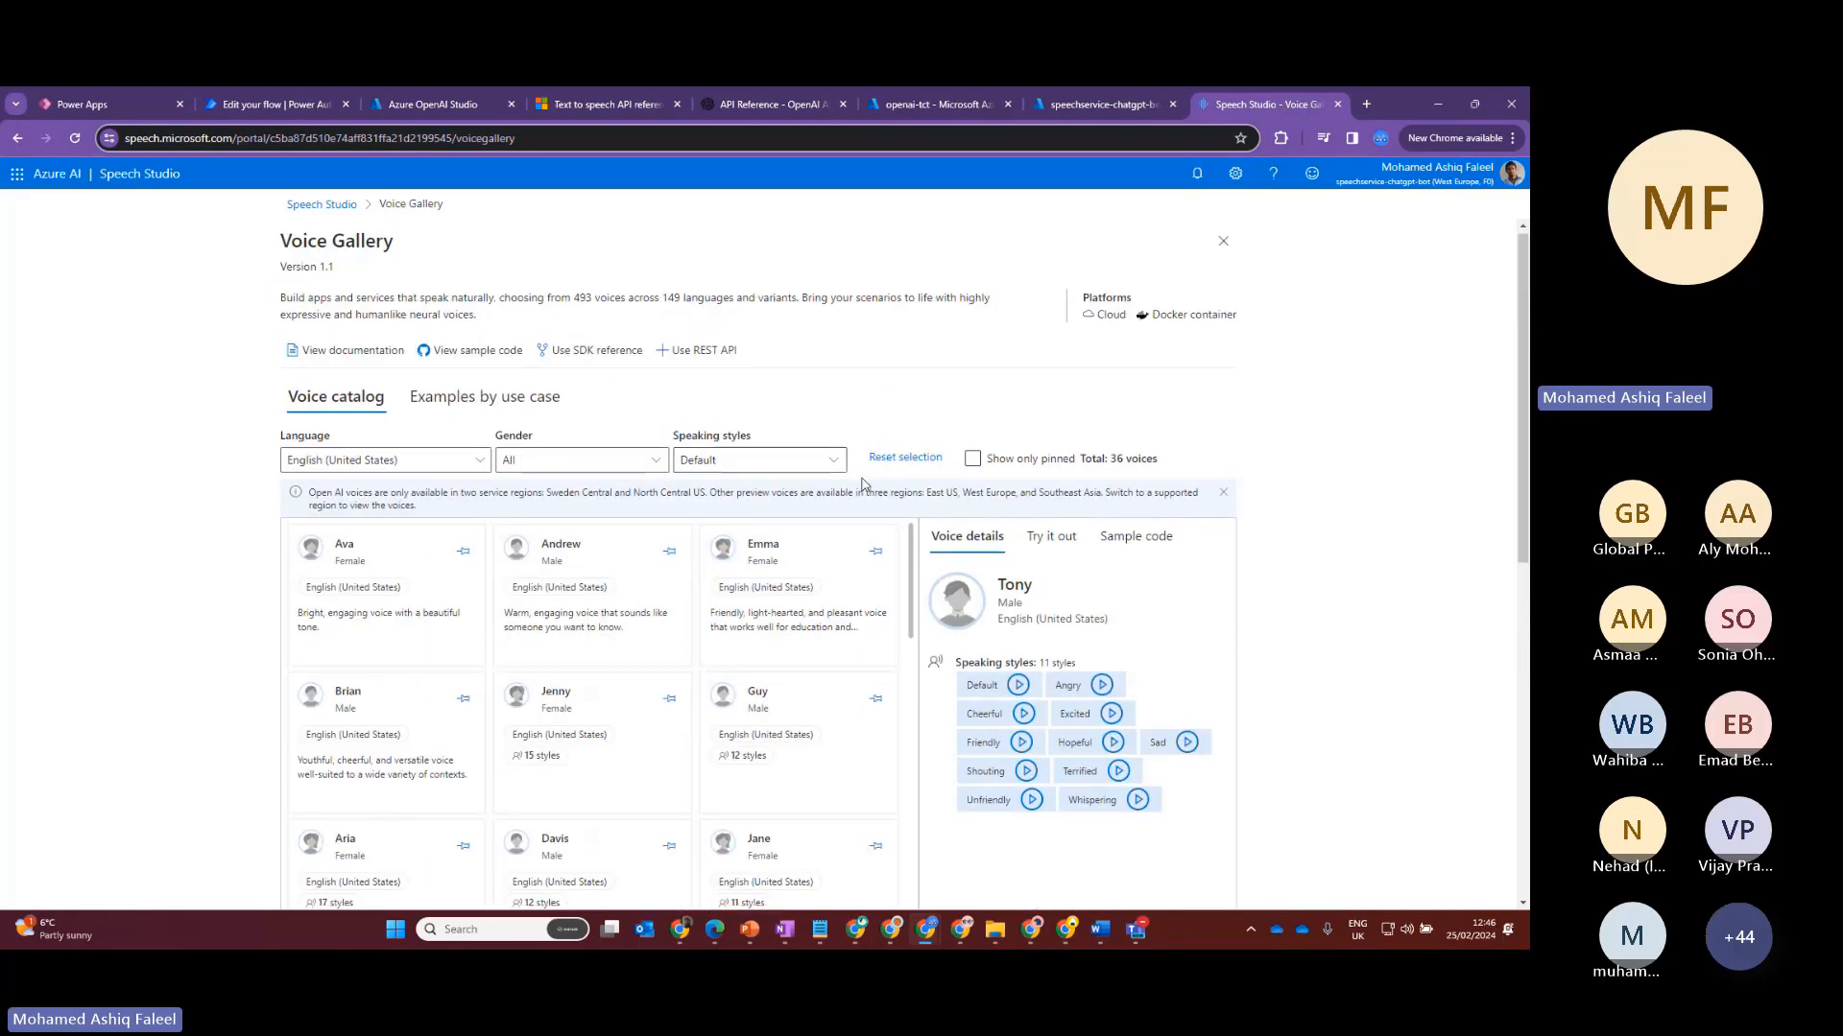
scroll(848, 484, "down", 3)
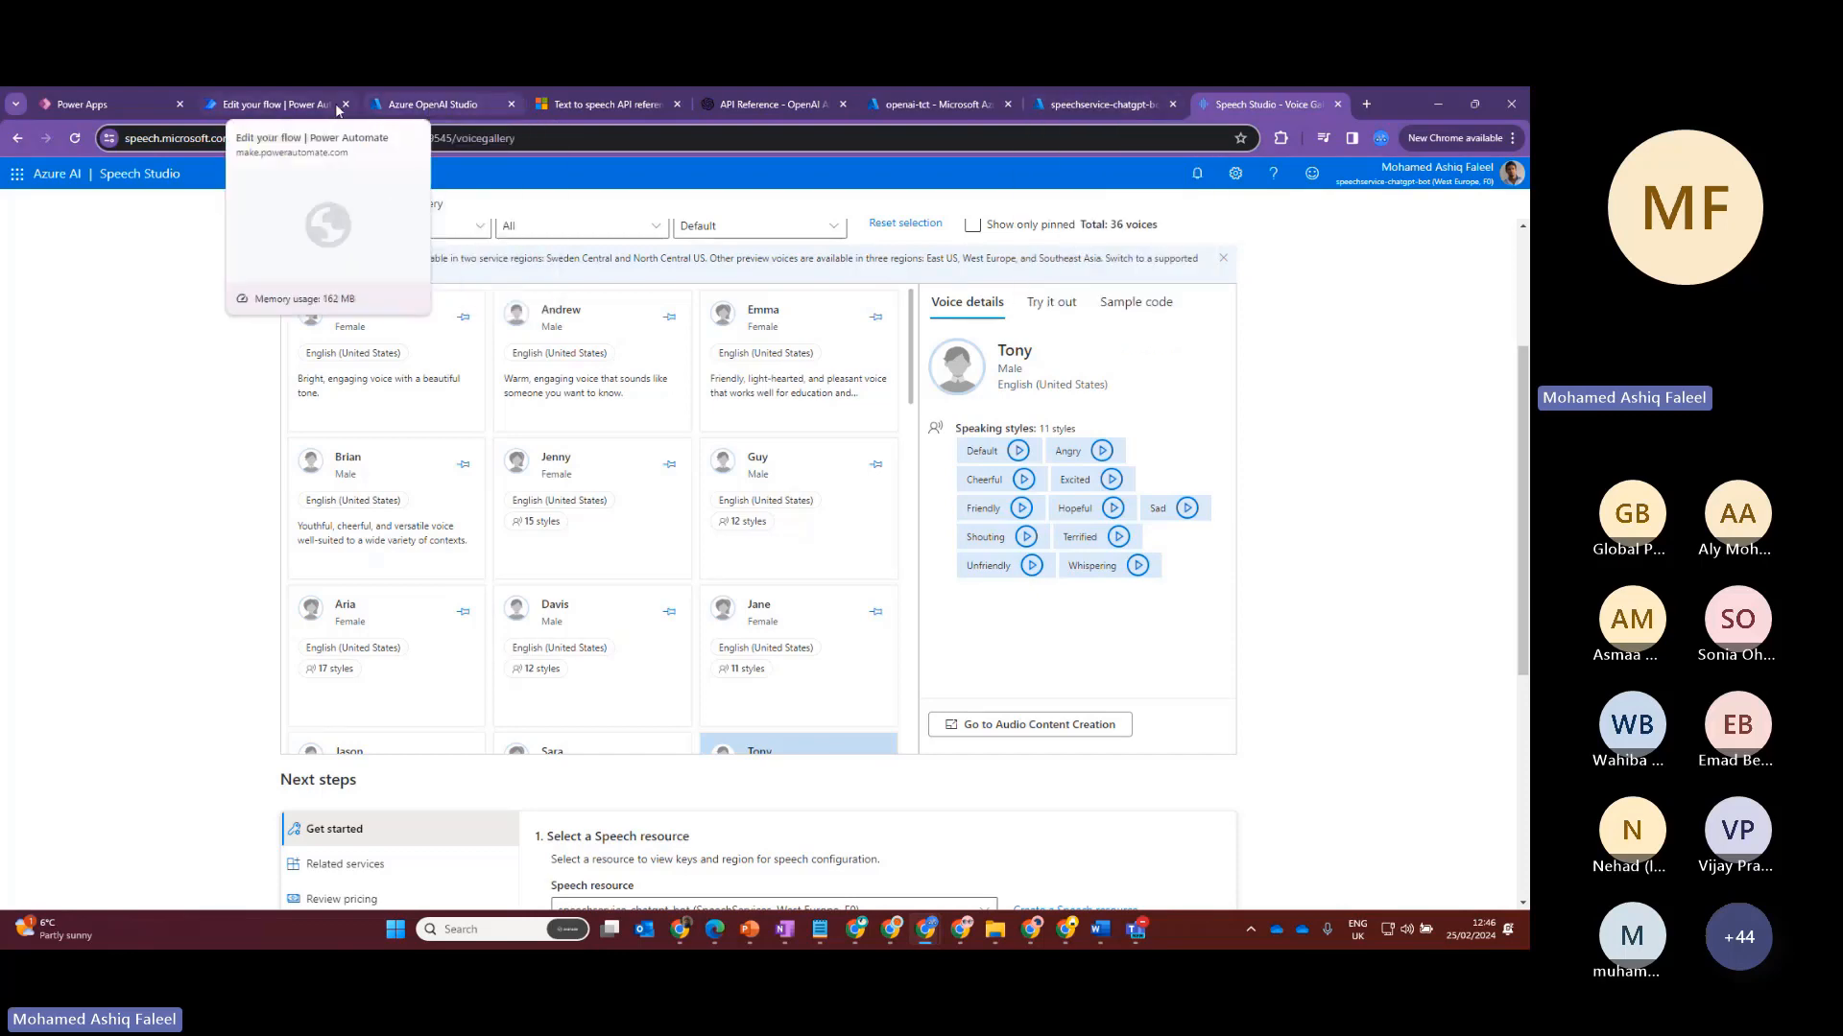
Return to the Power Automate flow and highlight the JennyNeural voice name in the varTextInput value
left_click(257, 107)
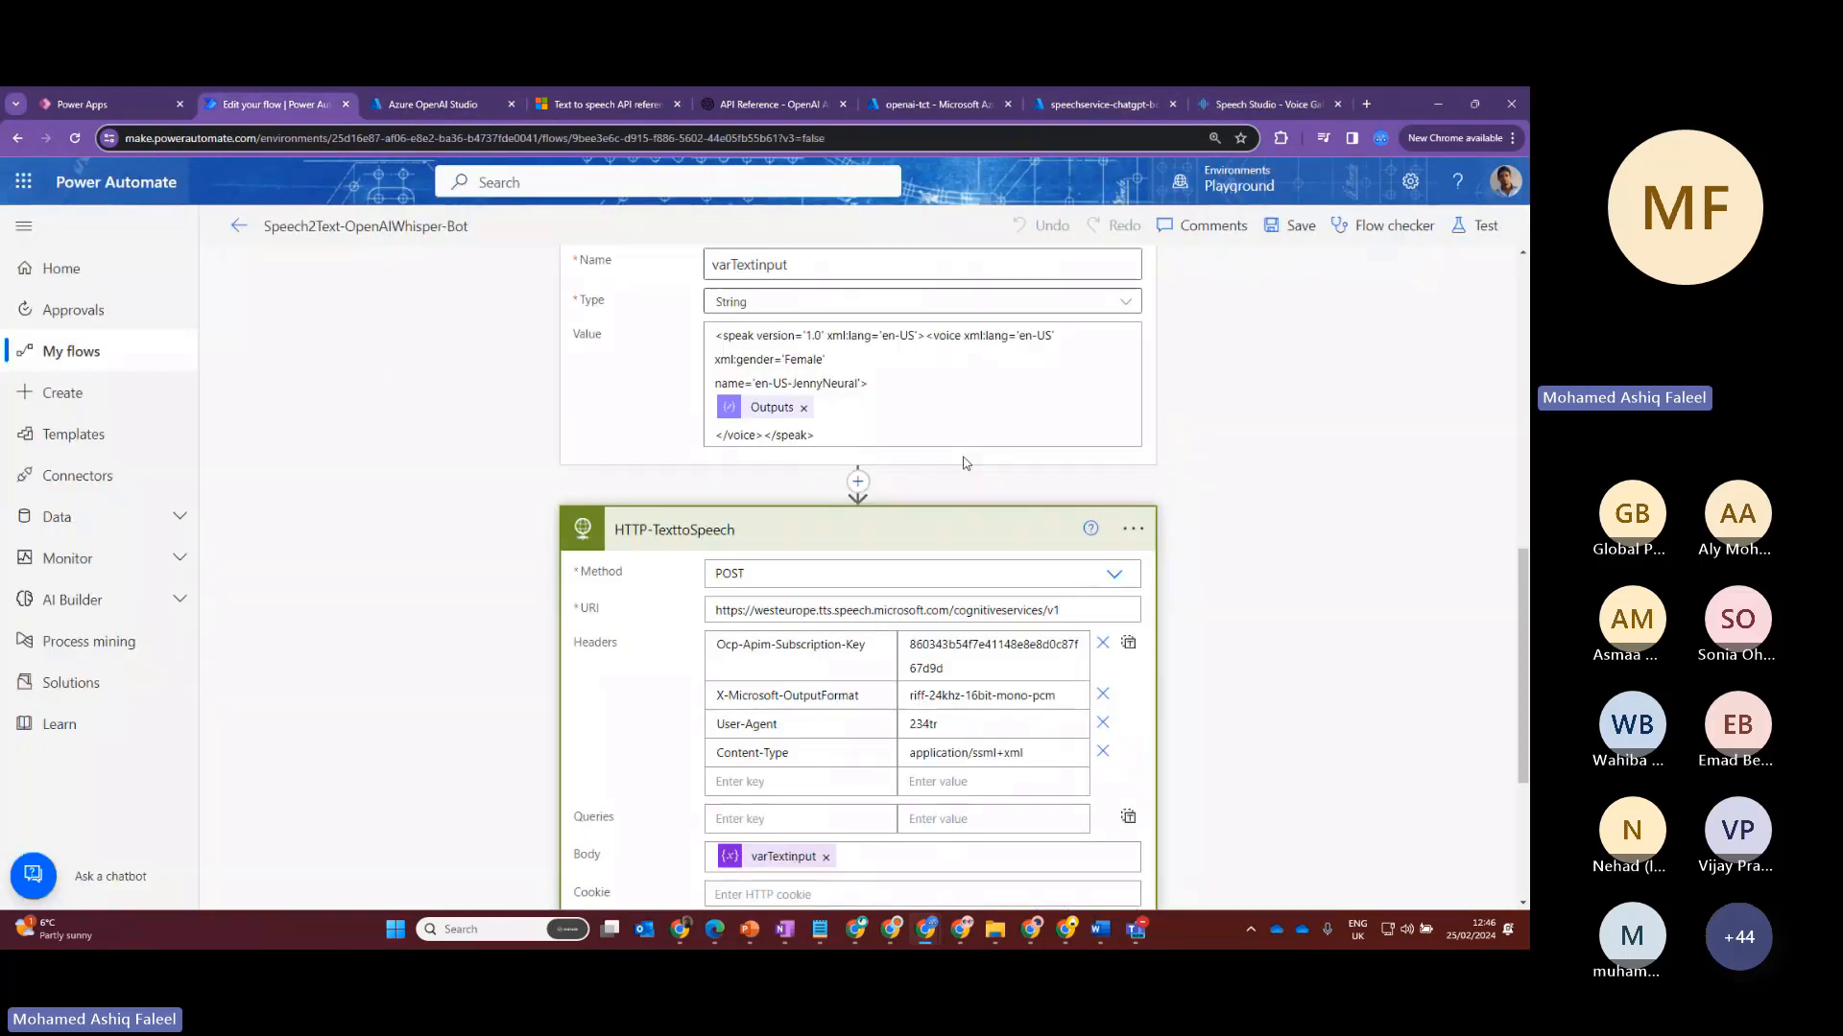
left_click(756, 384)
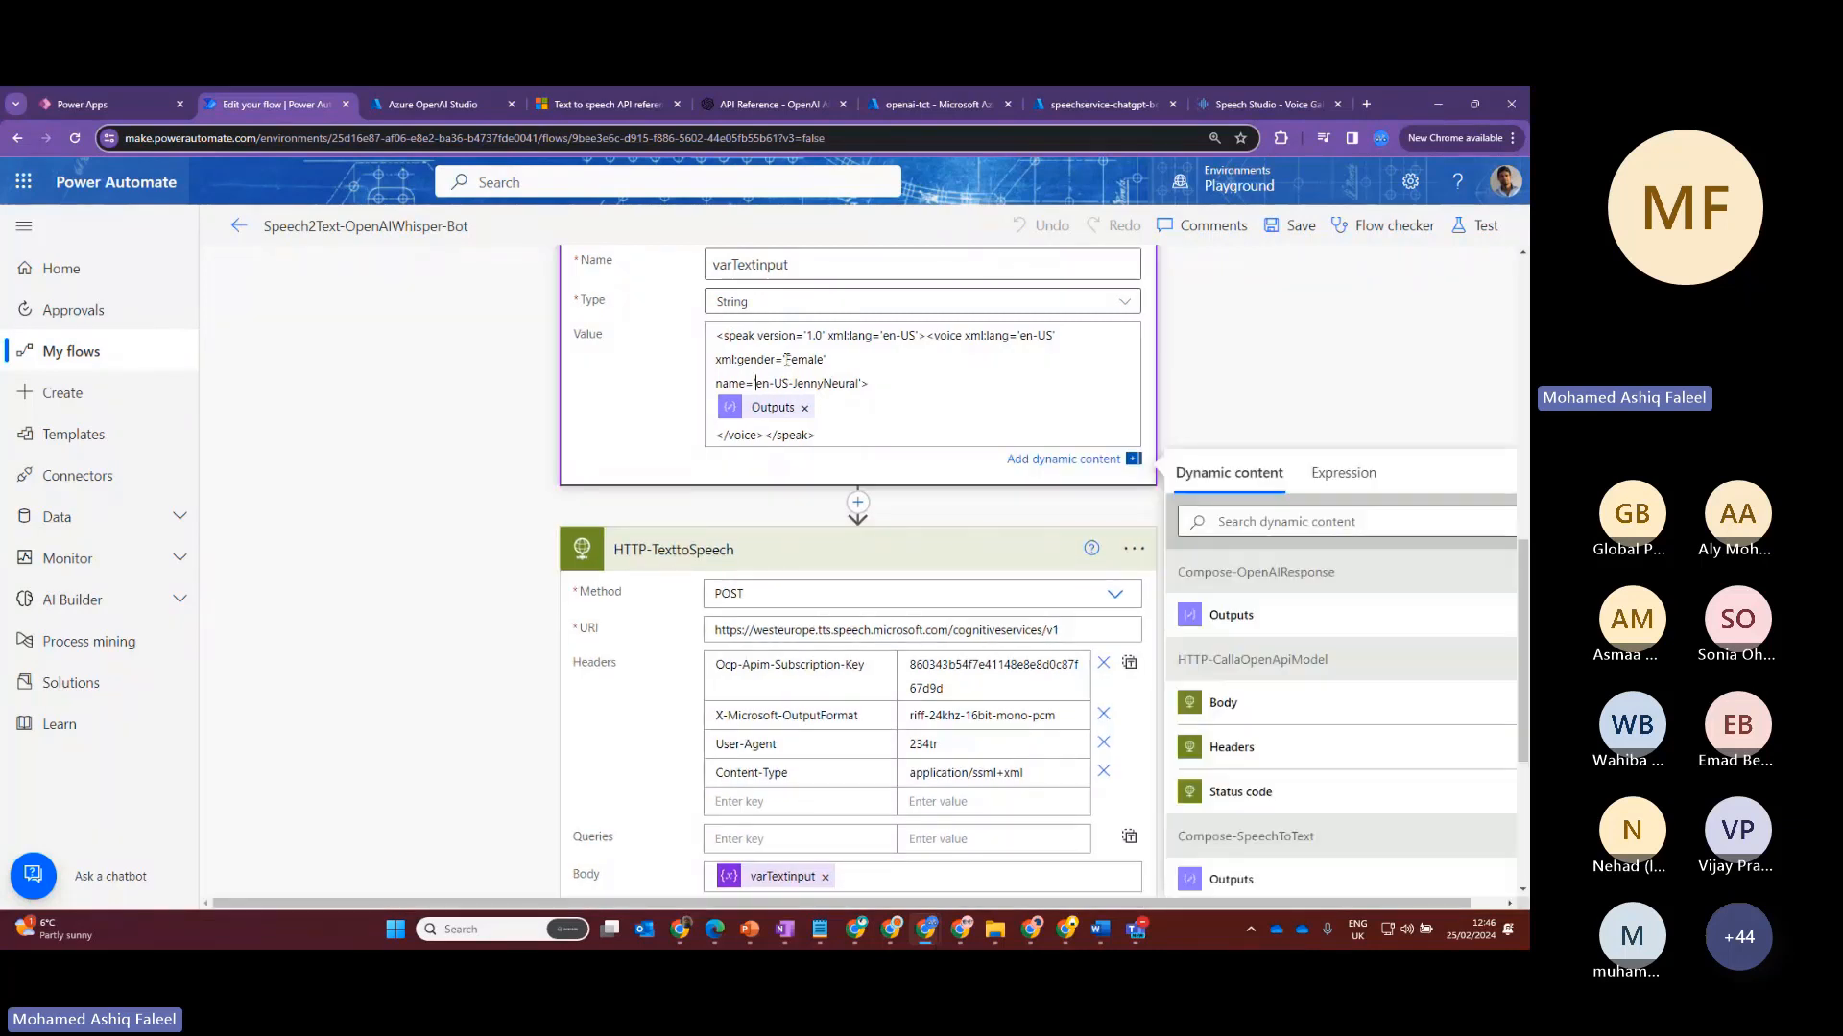
double_click(787, 360)
double_click(829, 384)
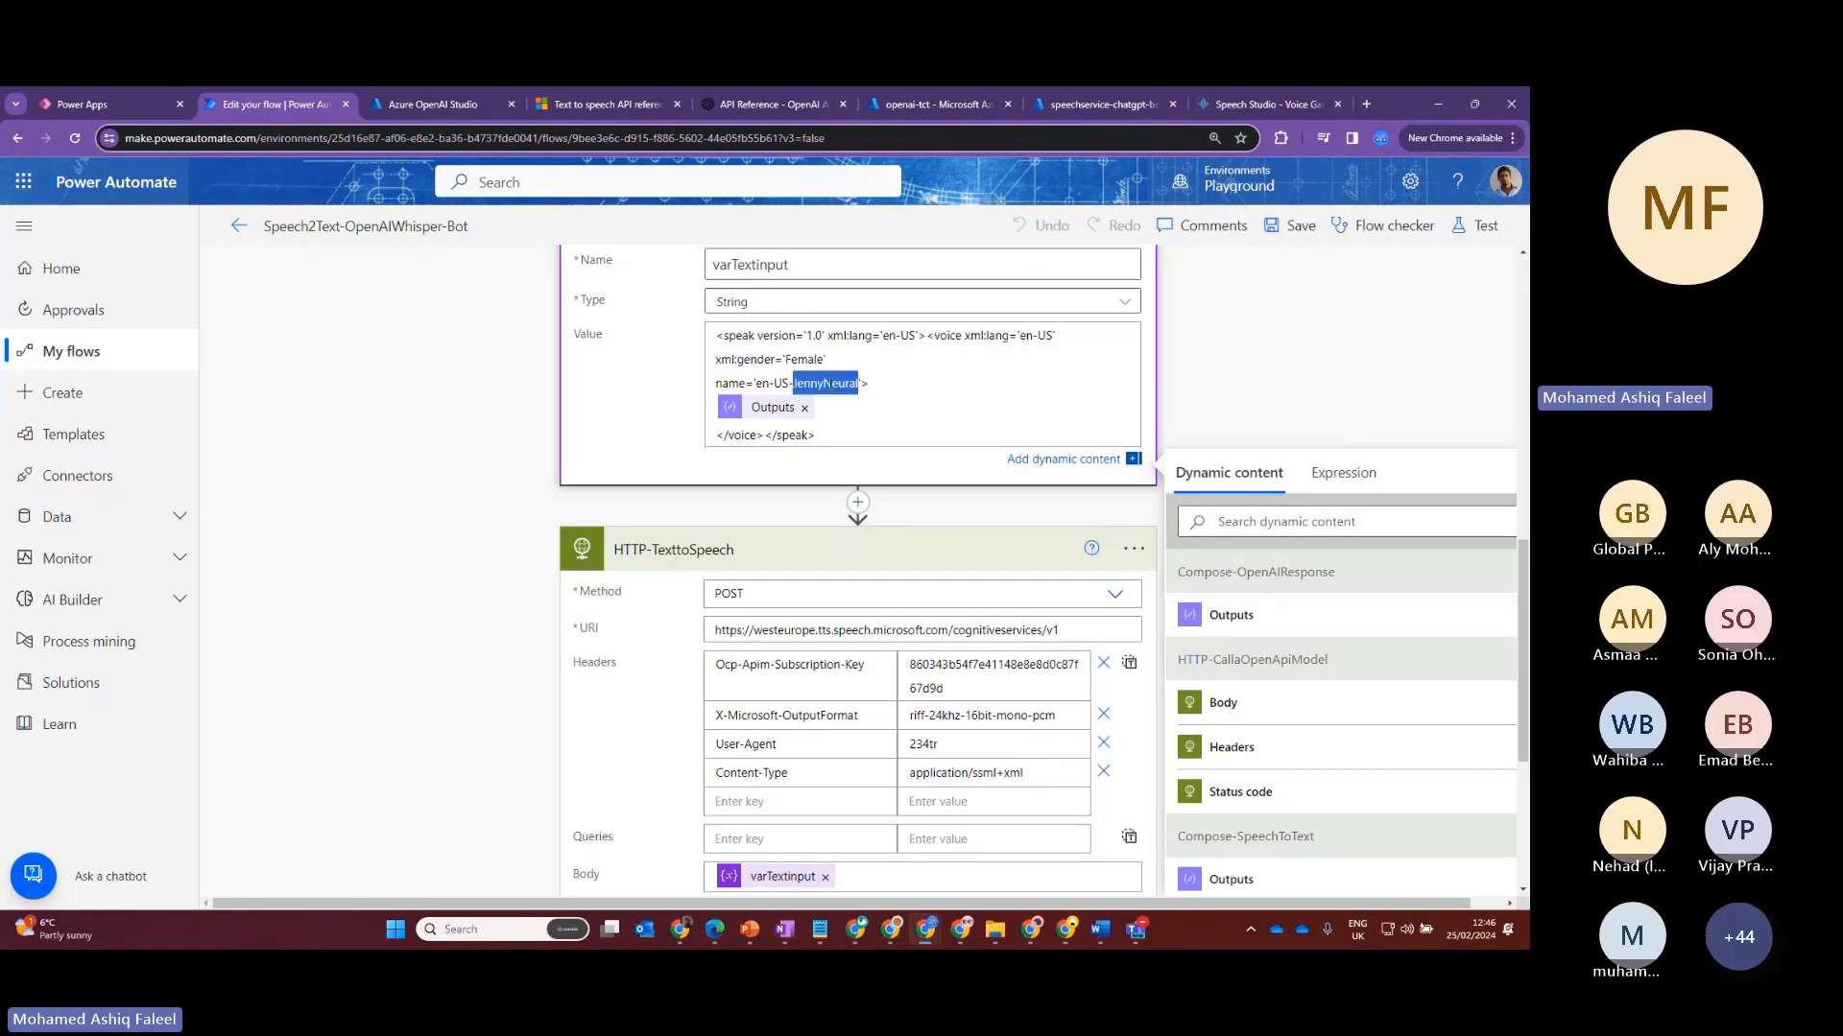
Trace the Outputs token in the varTextInput value back through Compose-OpenAIResponse and HTTP-CallaOpenApiModel
scroll(831, 395, "down", 1)
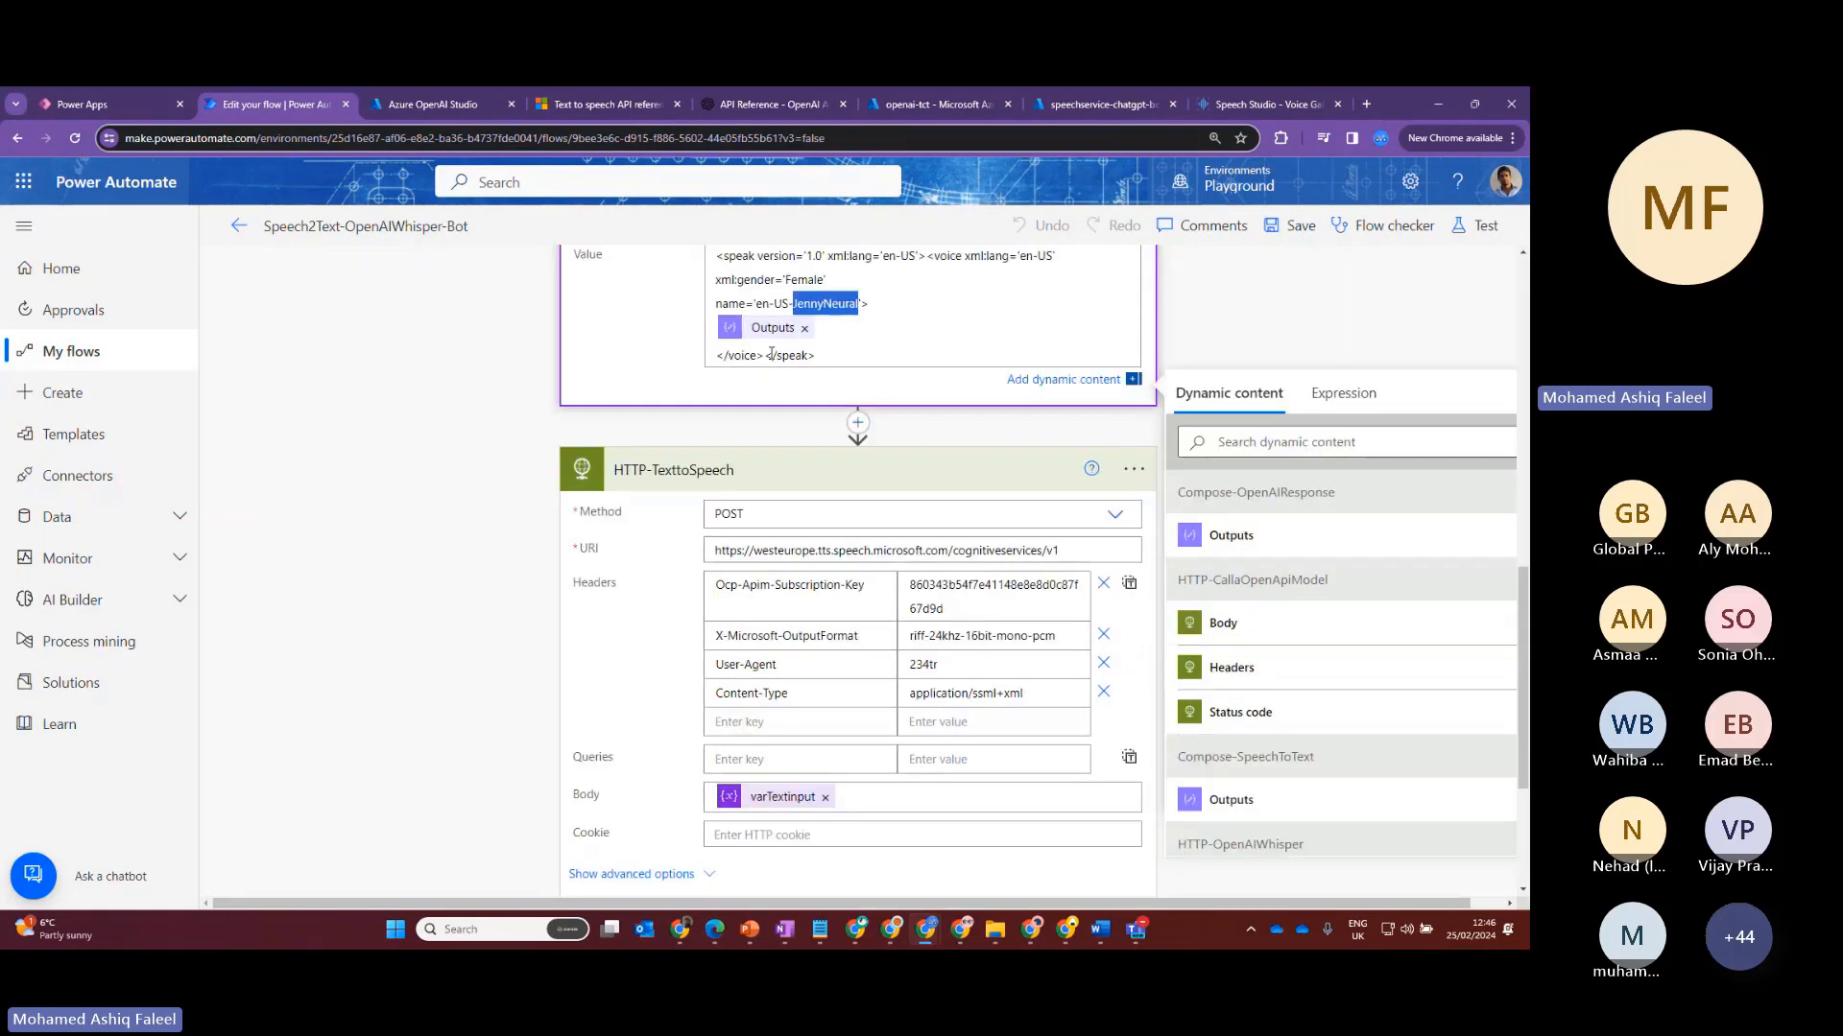
scroll(814, 345, "up", 4)
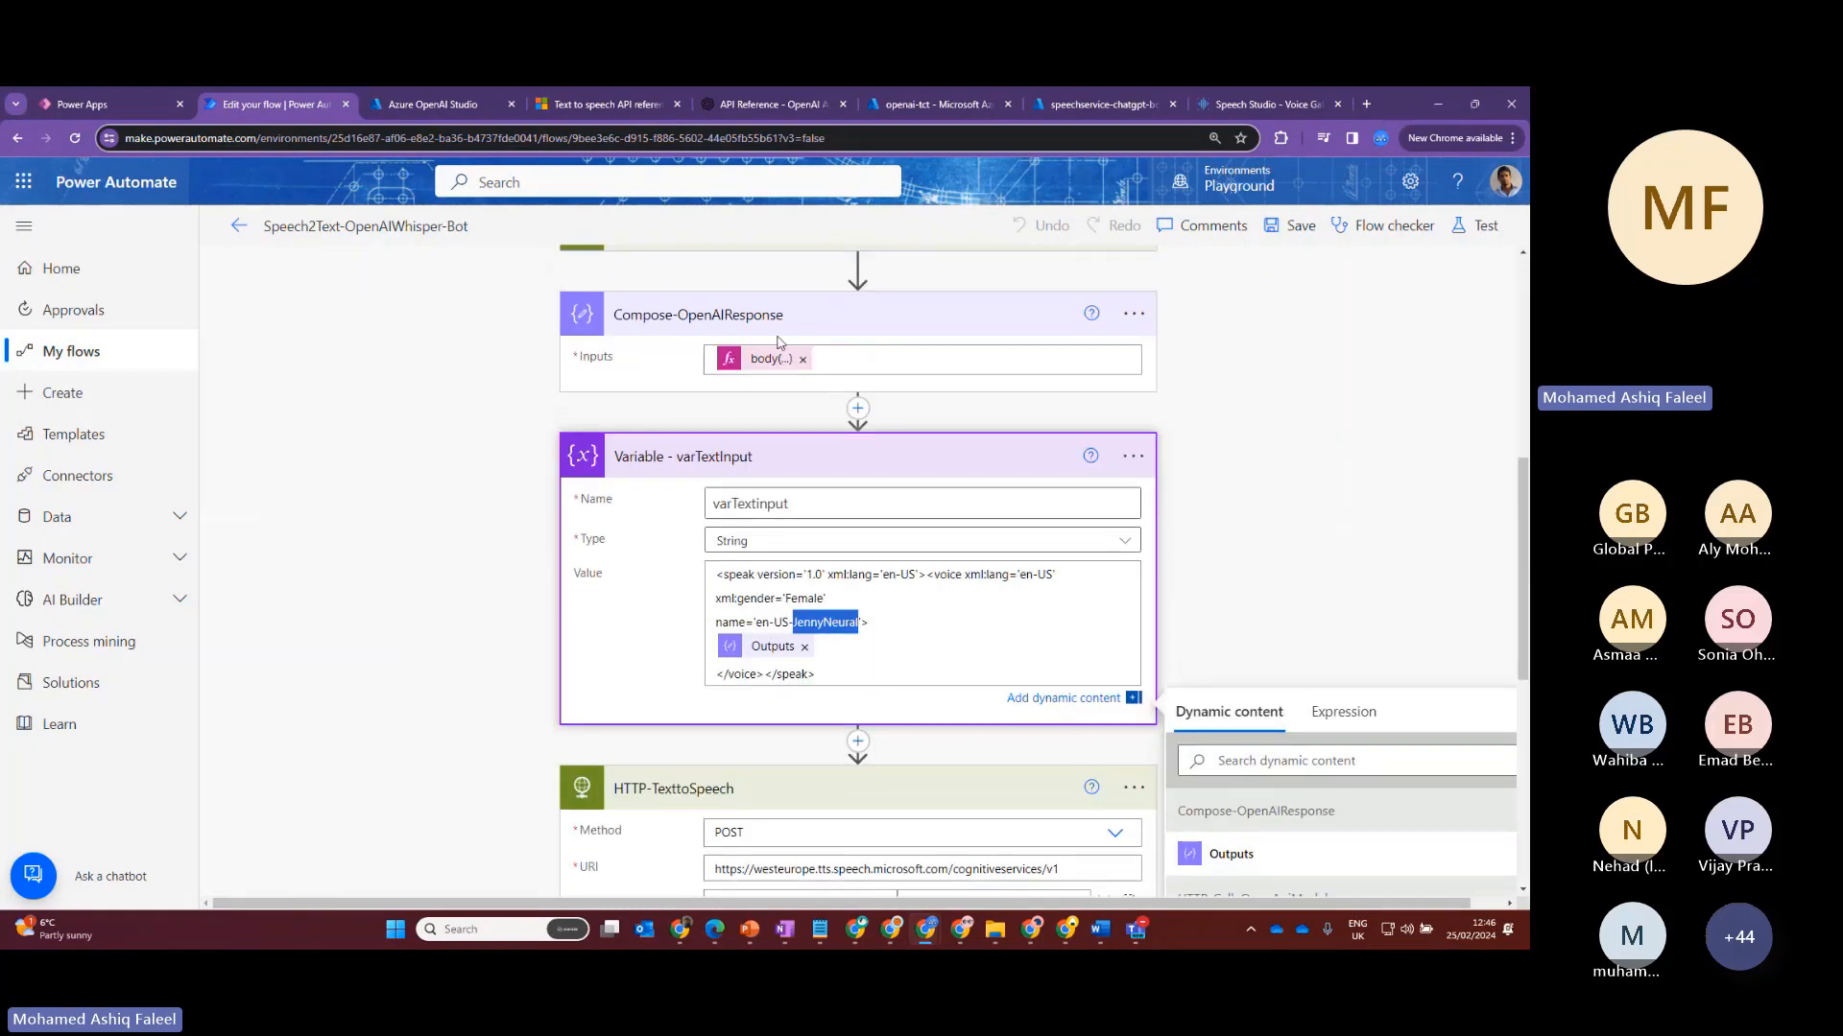
scroll(719, 341, "up", 2)
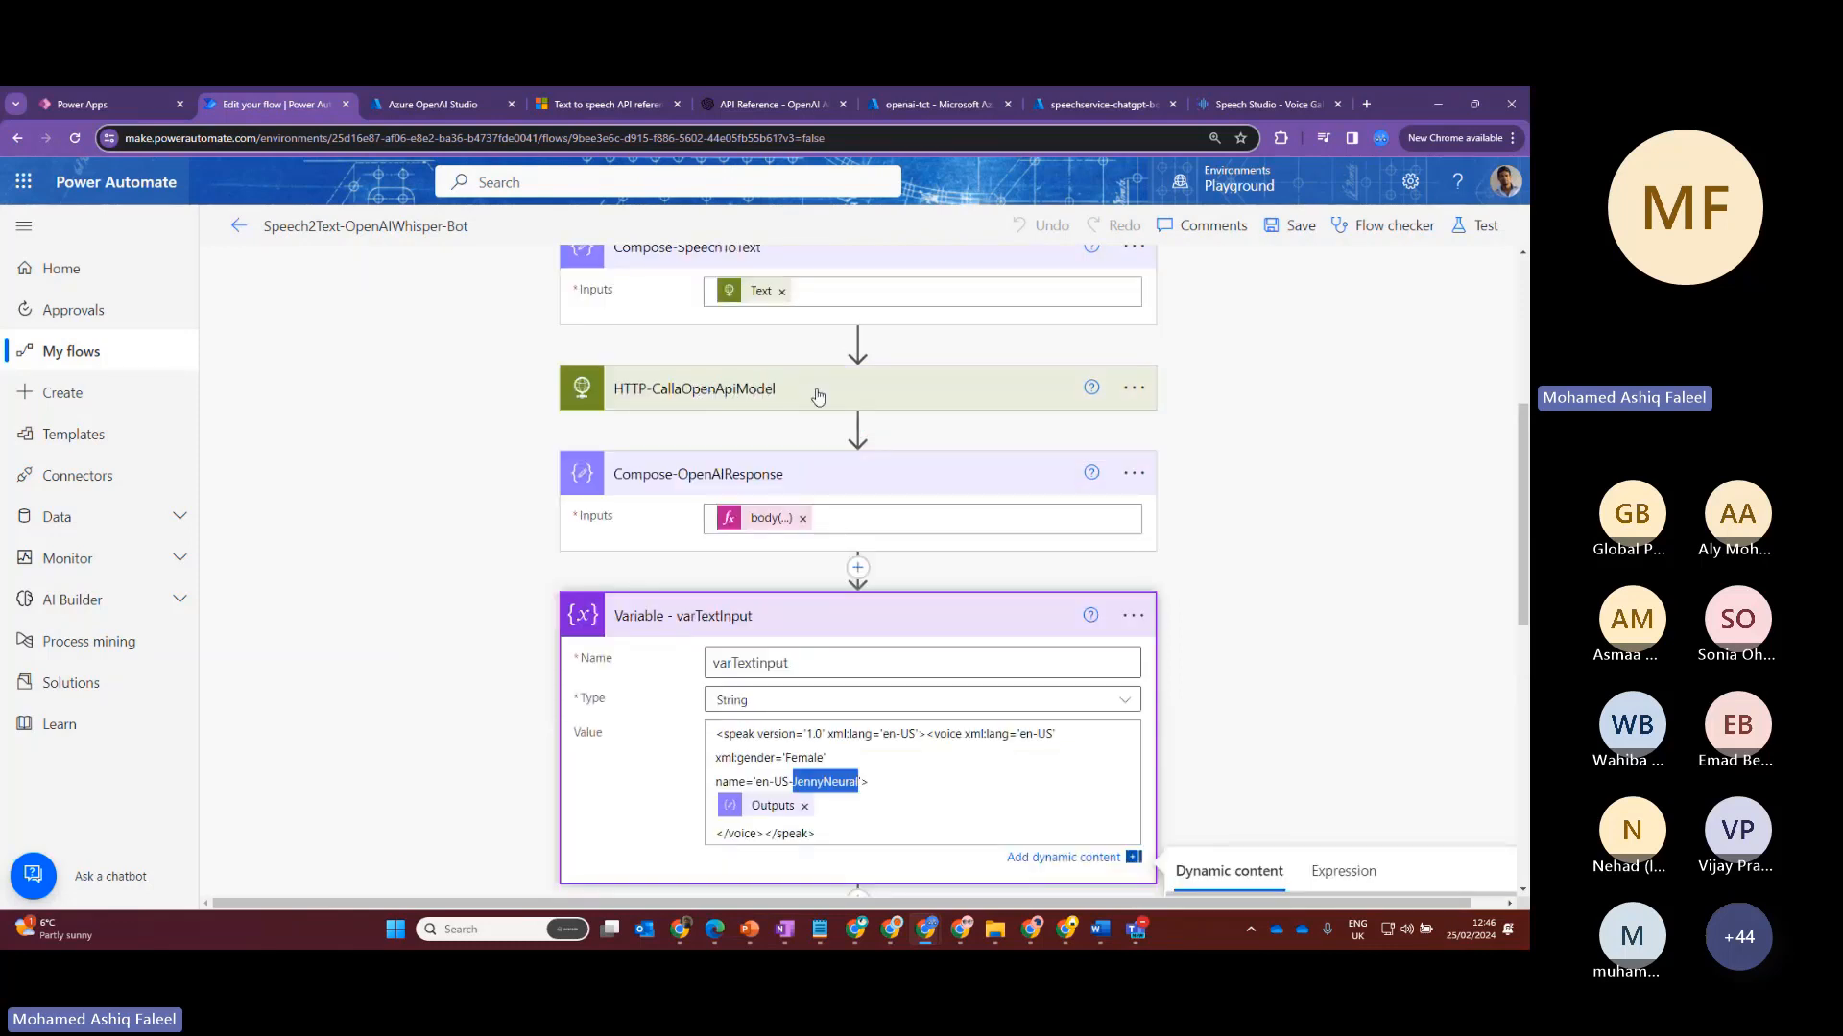
scroll(822, 395, "down", 3)
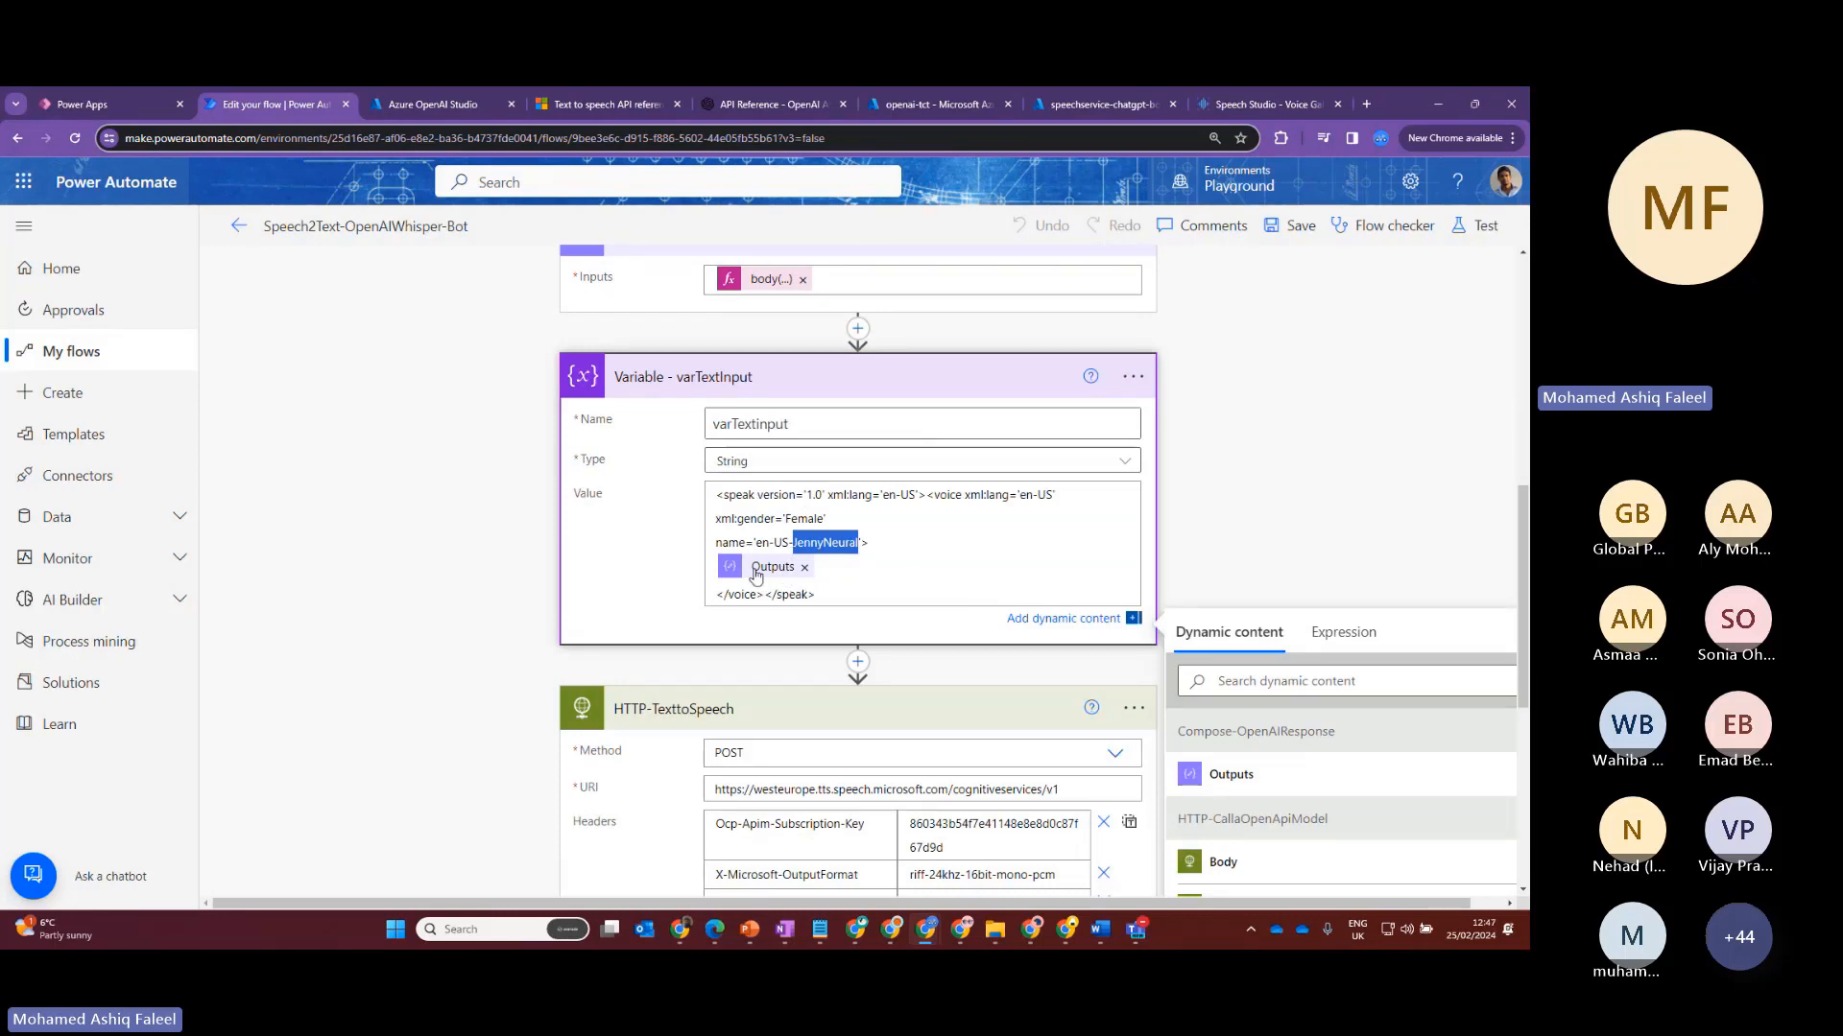
Highlight the entire SSML text in the varTextInput variable's value, from the opening speak tag to the closing one
left_click(712, 492)
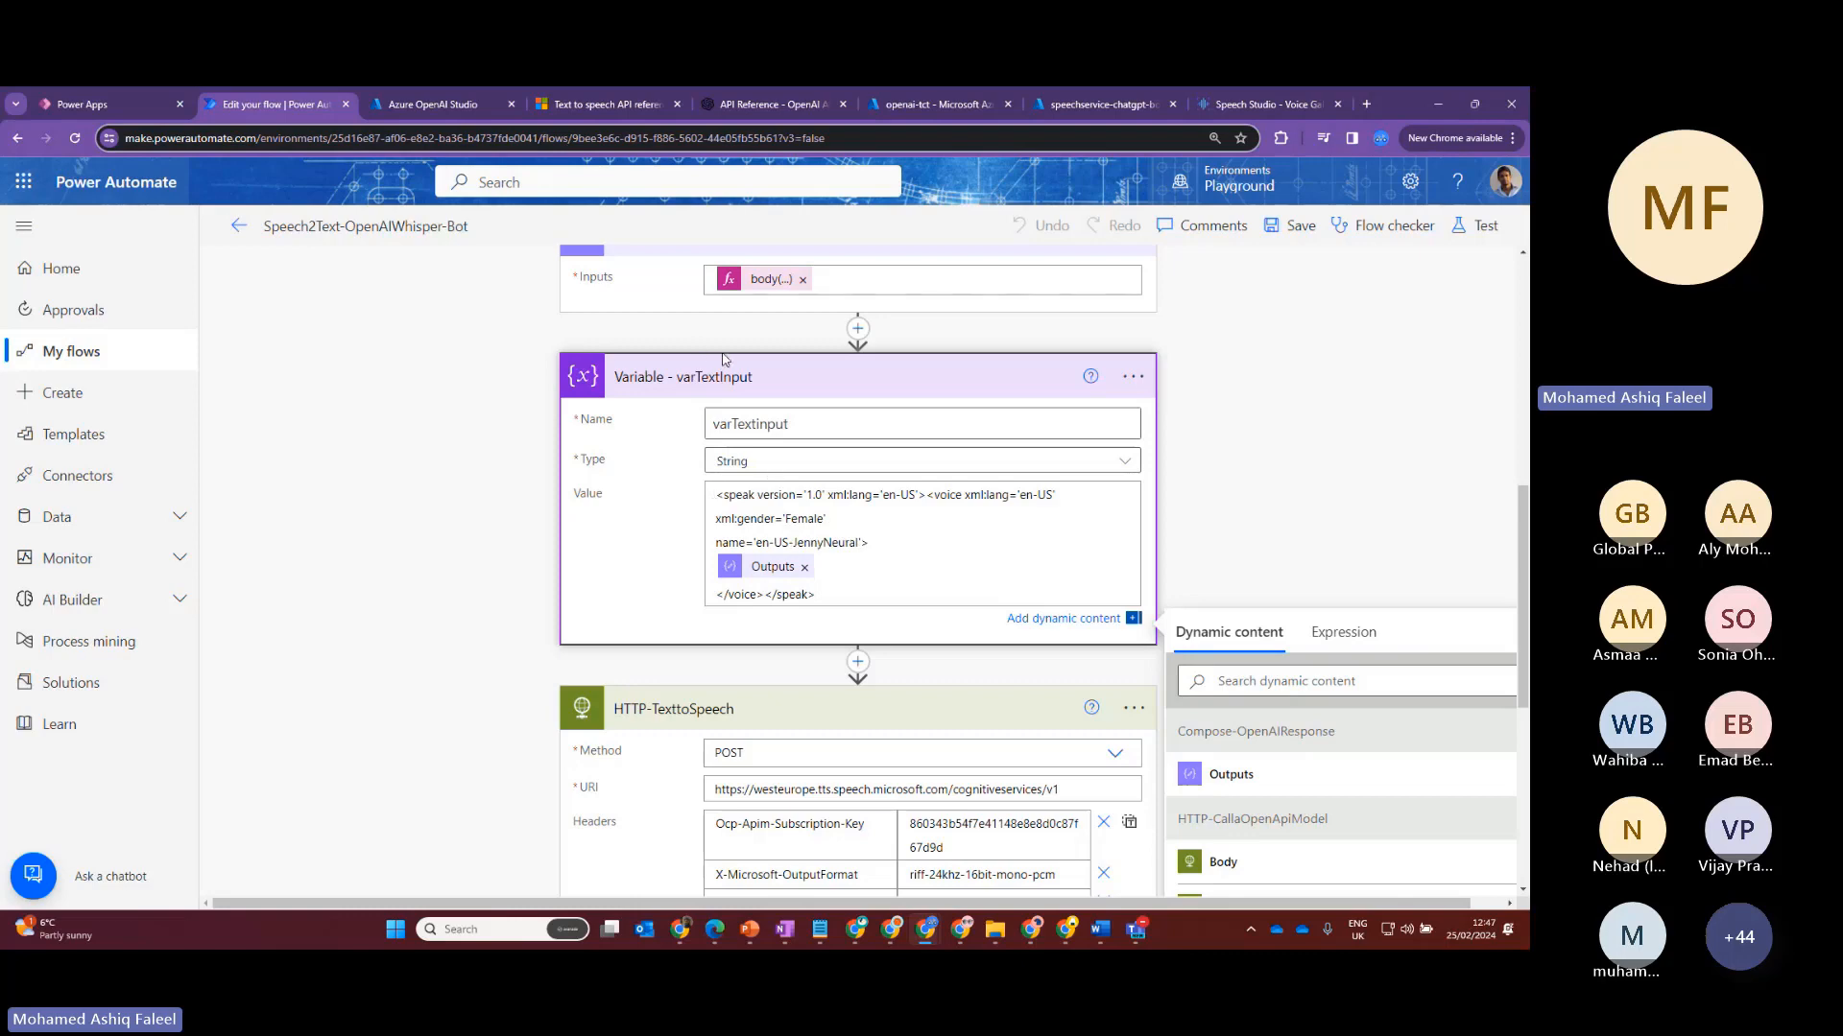
scroll(912, 562, "down", 1)
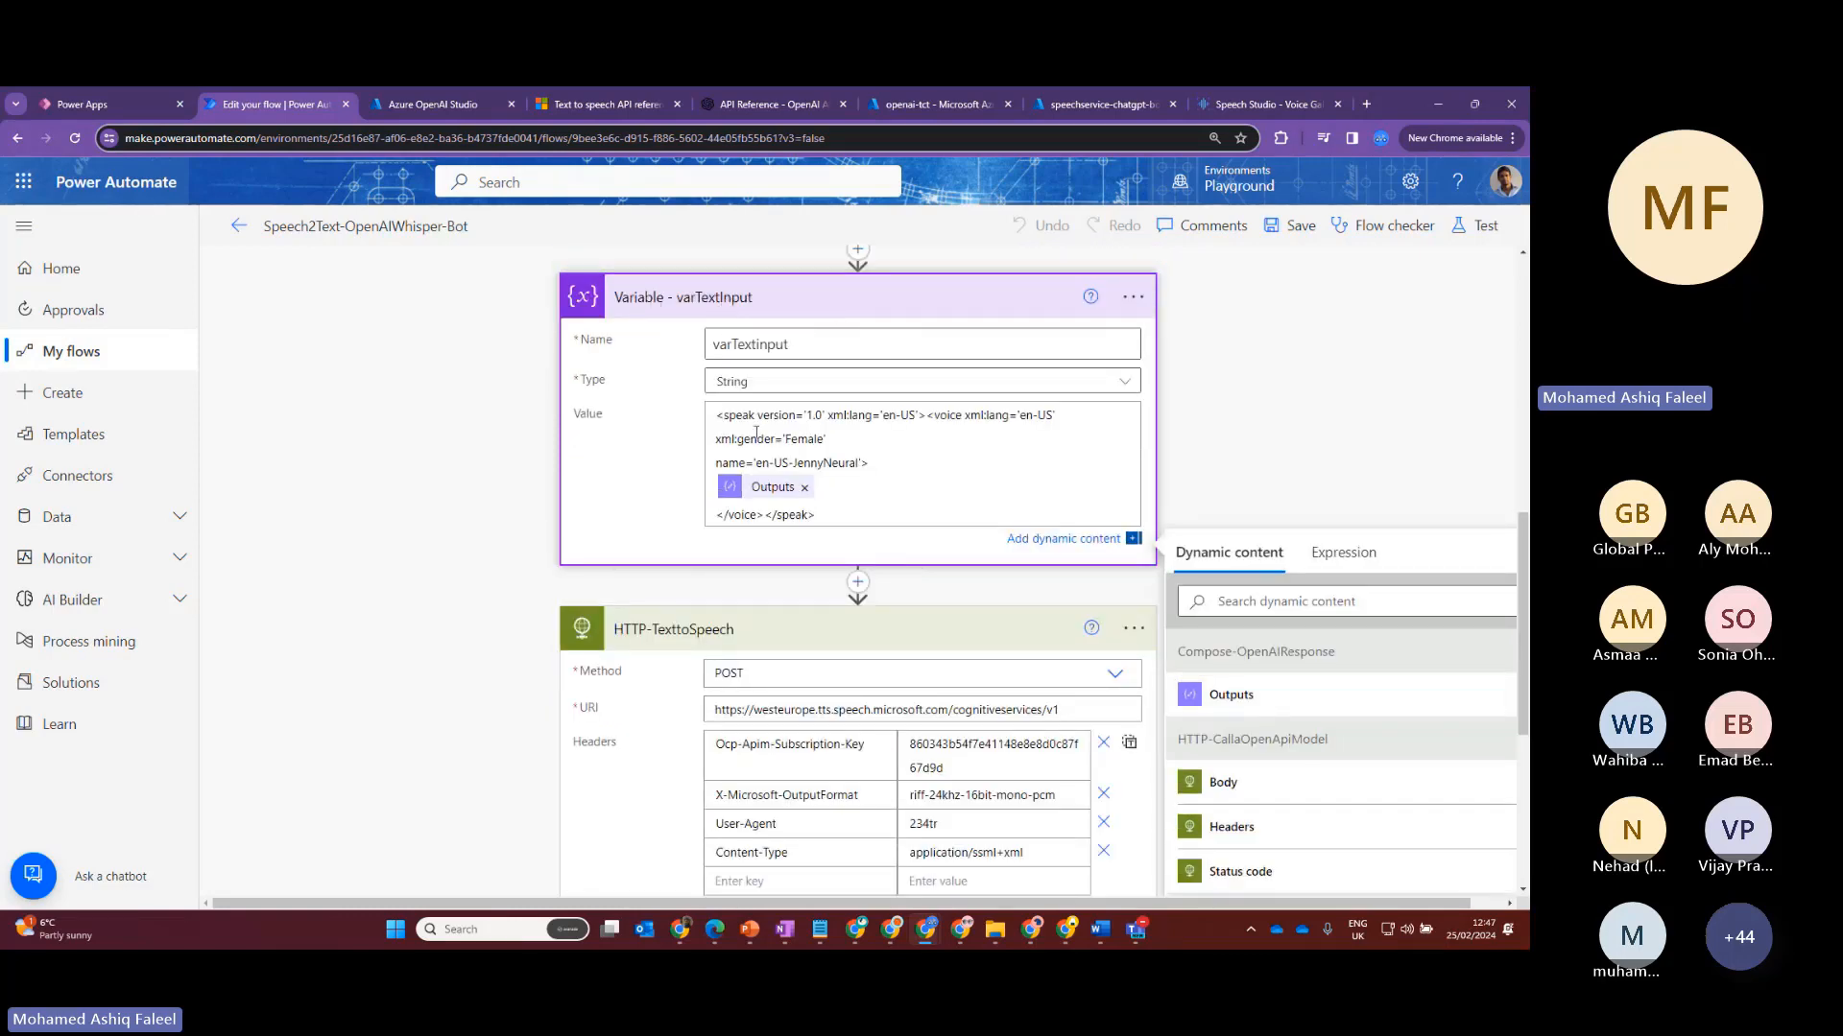
left_click(822, 514)
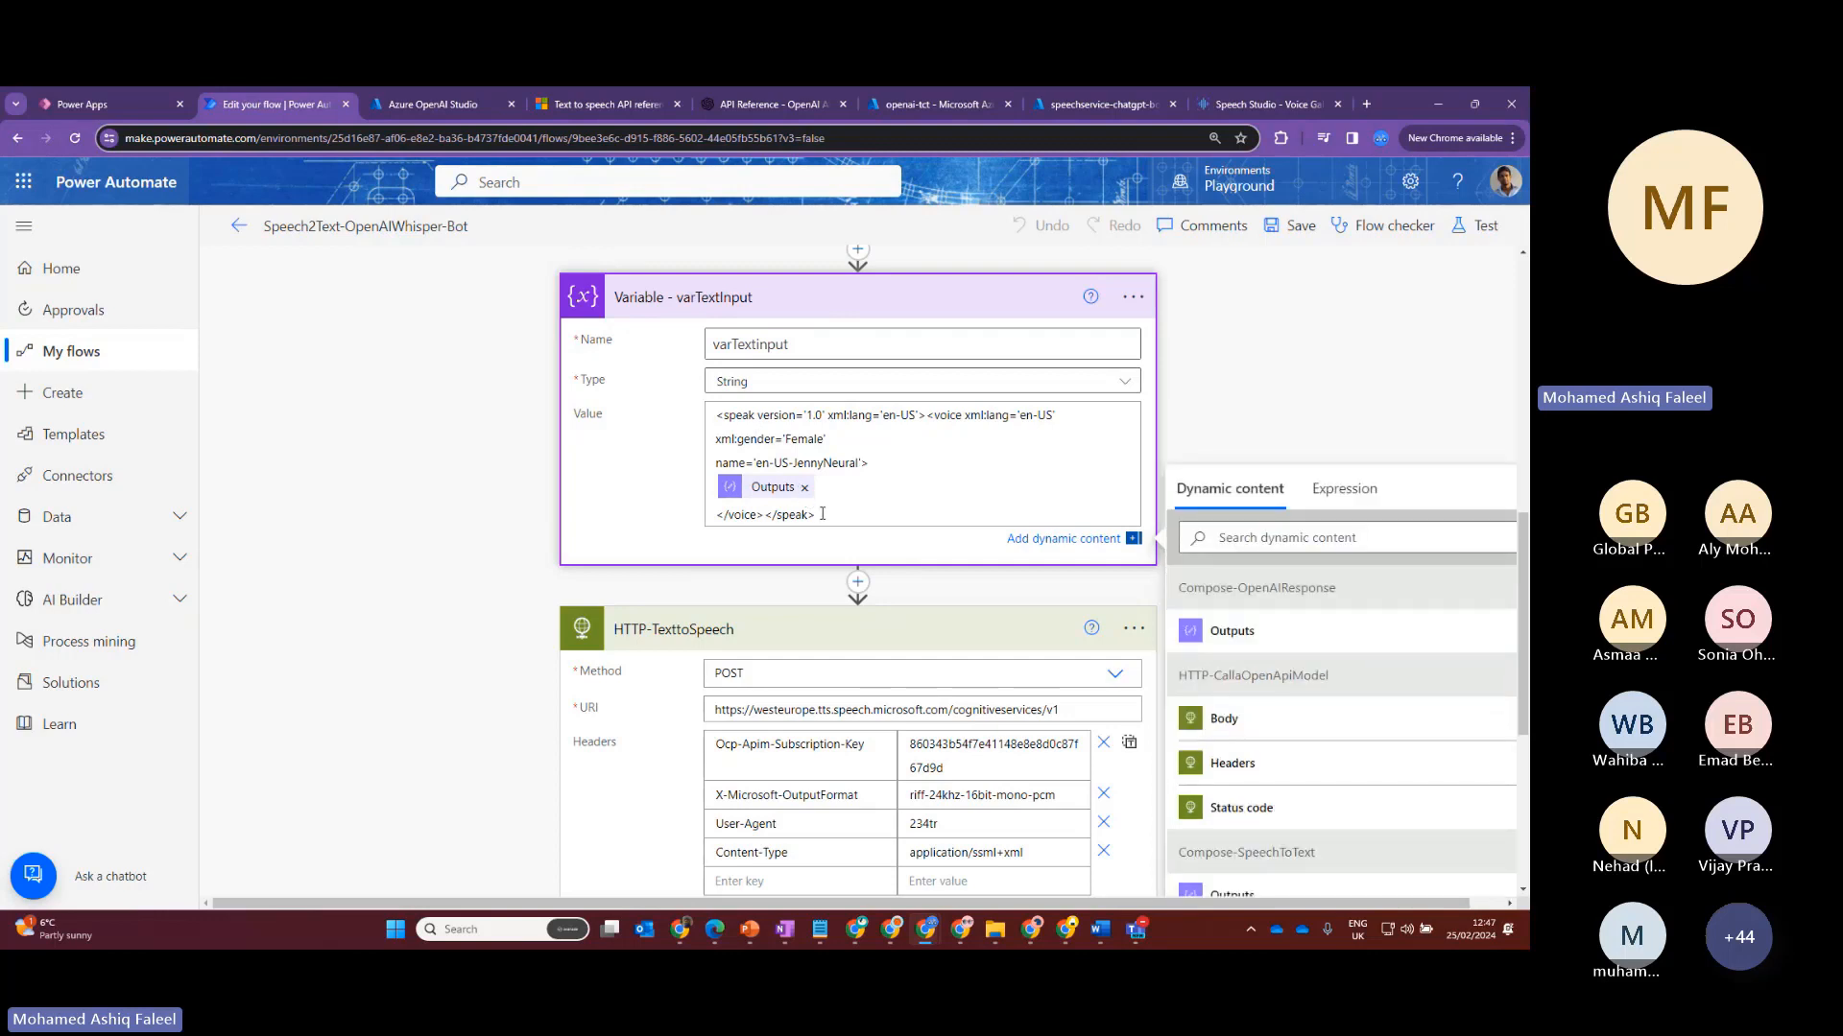
left_click_drag(823, 514, 698, 418)
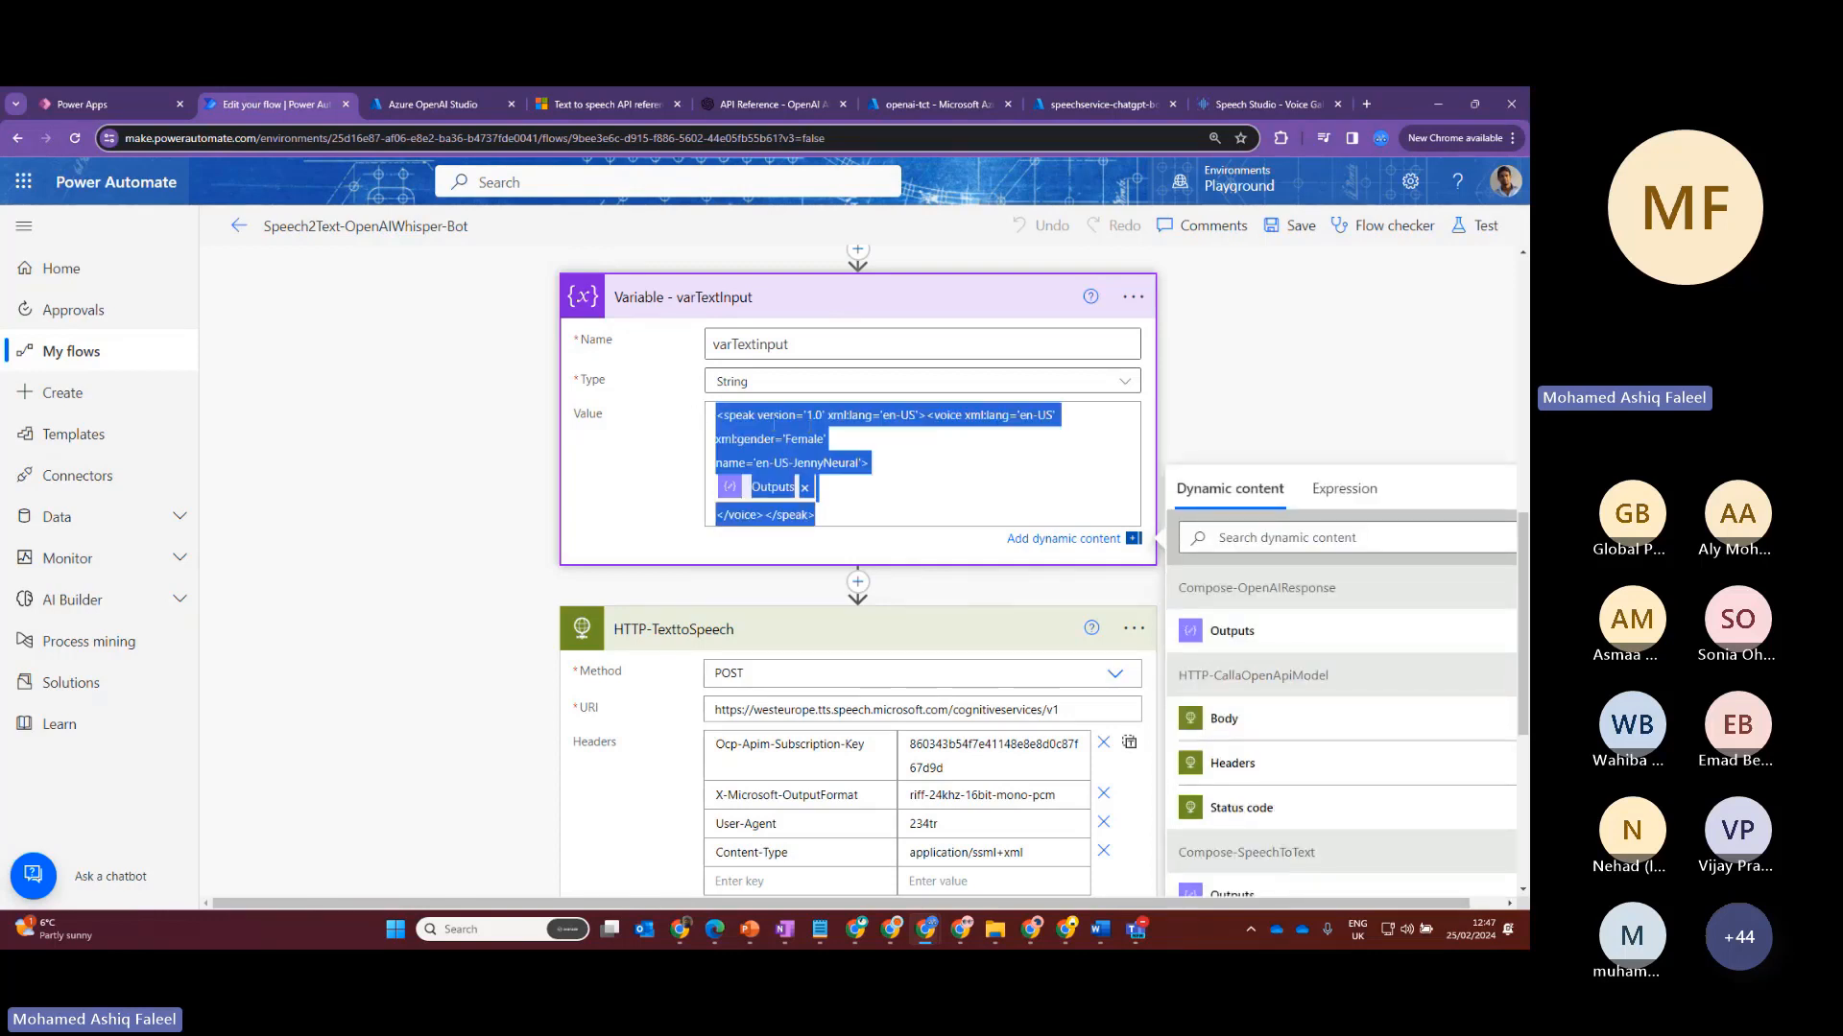
Highlight the westeurope speech service URI in the HTTP-TexttoSpeech action
scroll(901, 488, "down", 3)
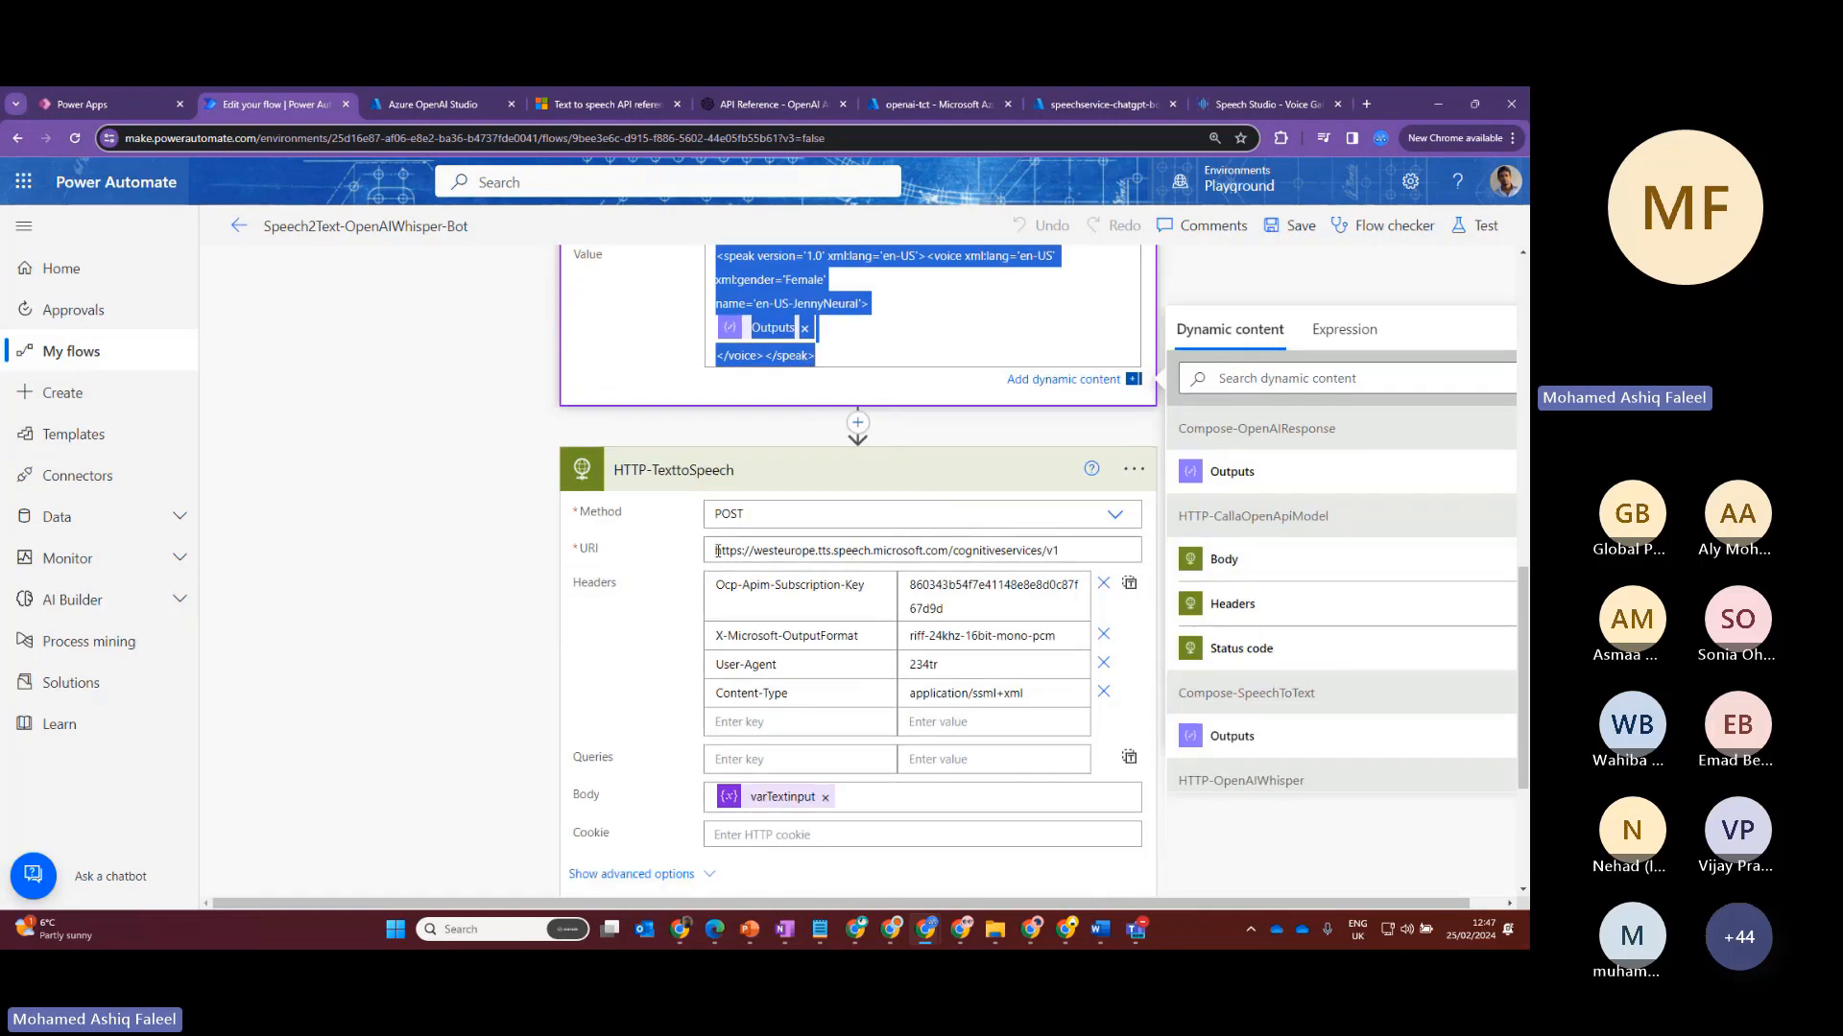
left_click(908, 553)
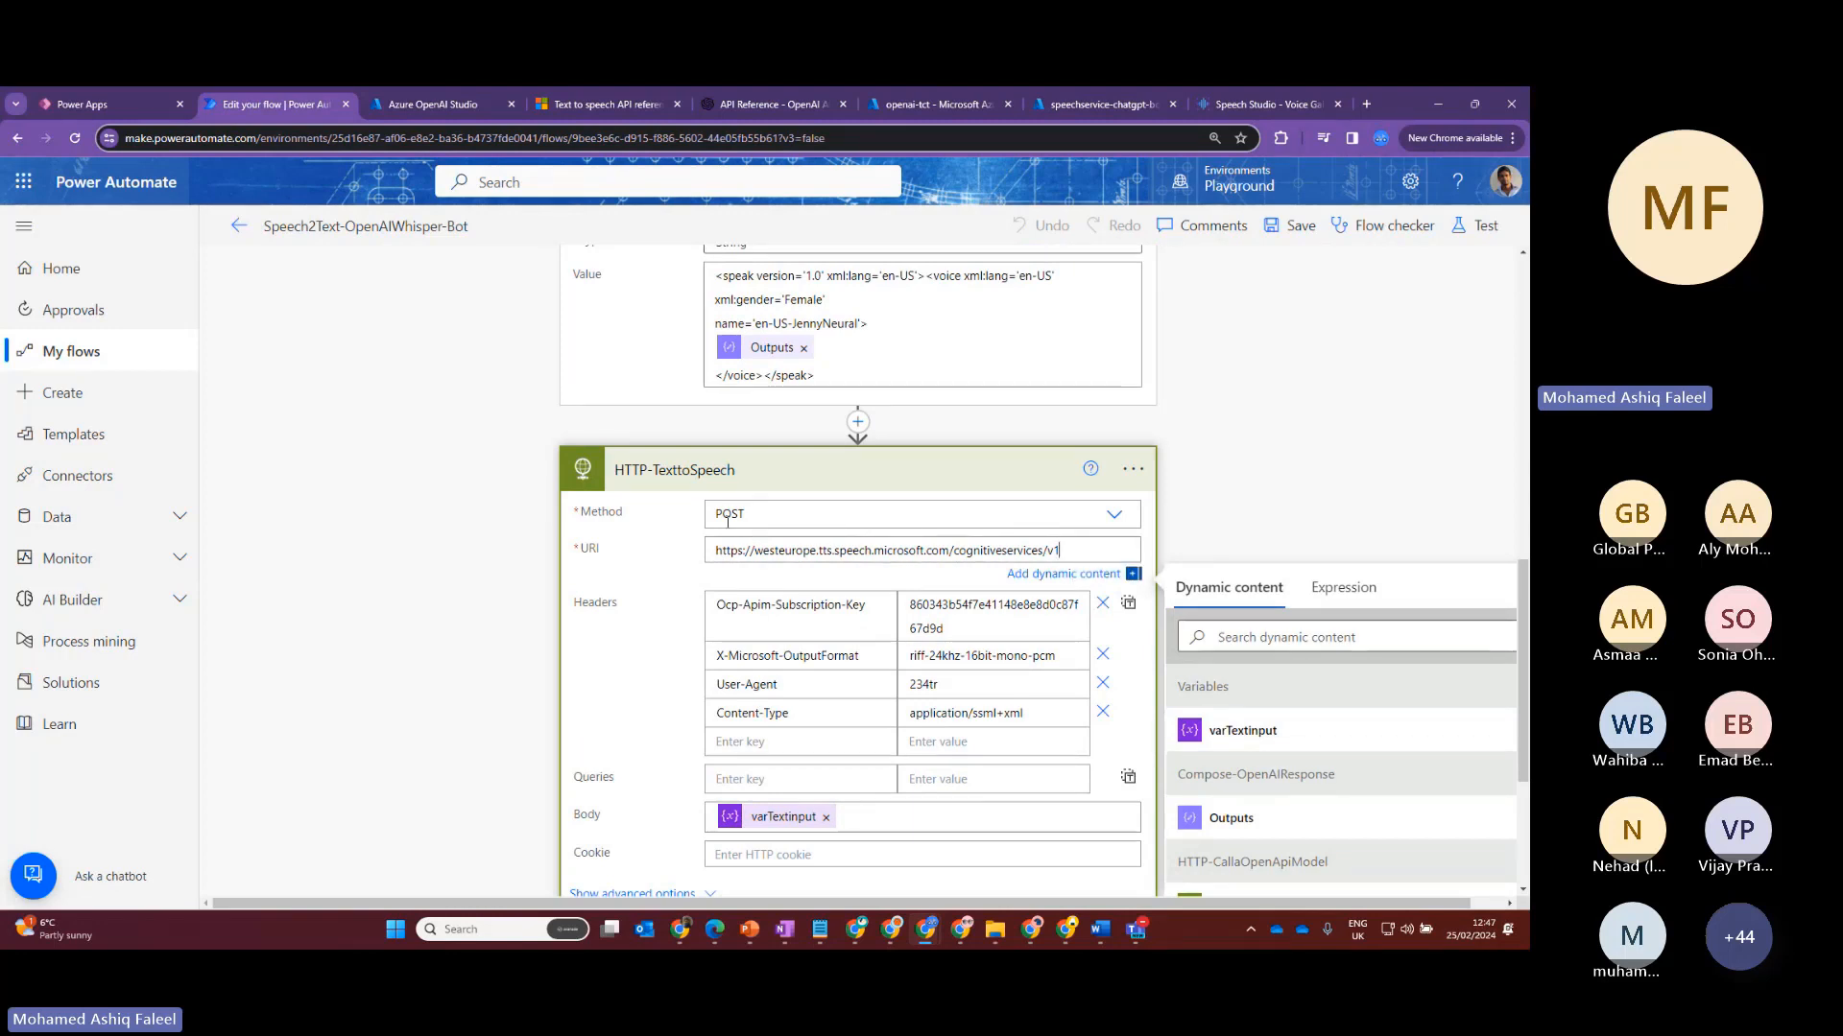
left_click_drag(715, 550, 1062, 551)
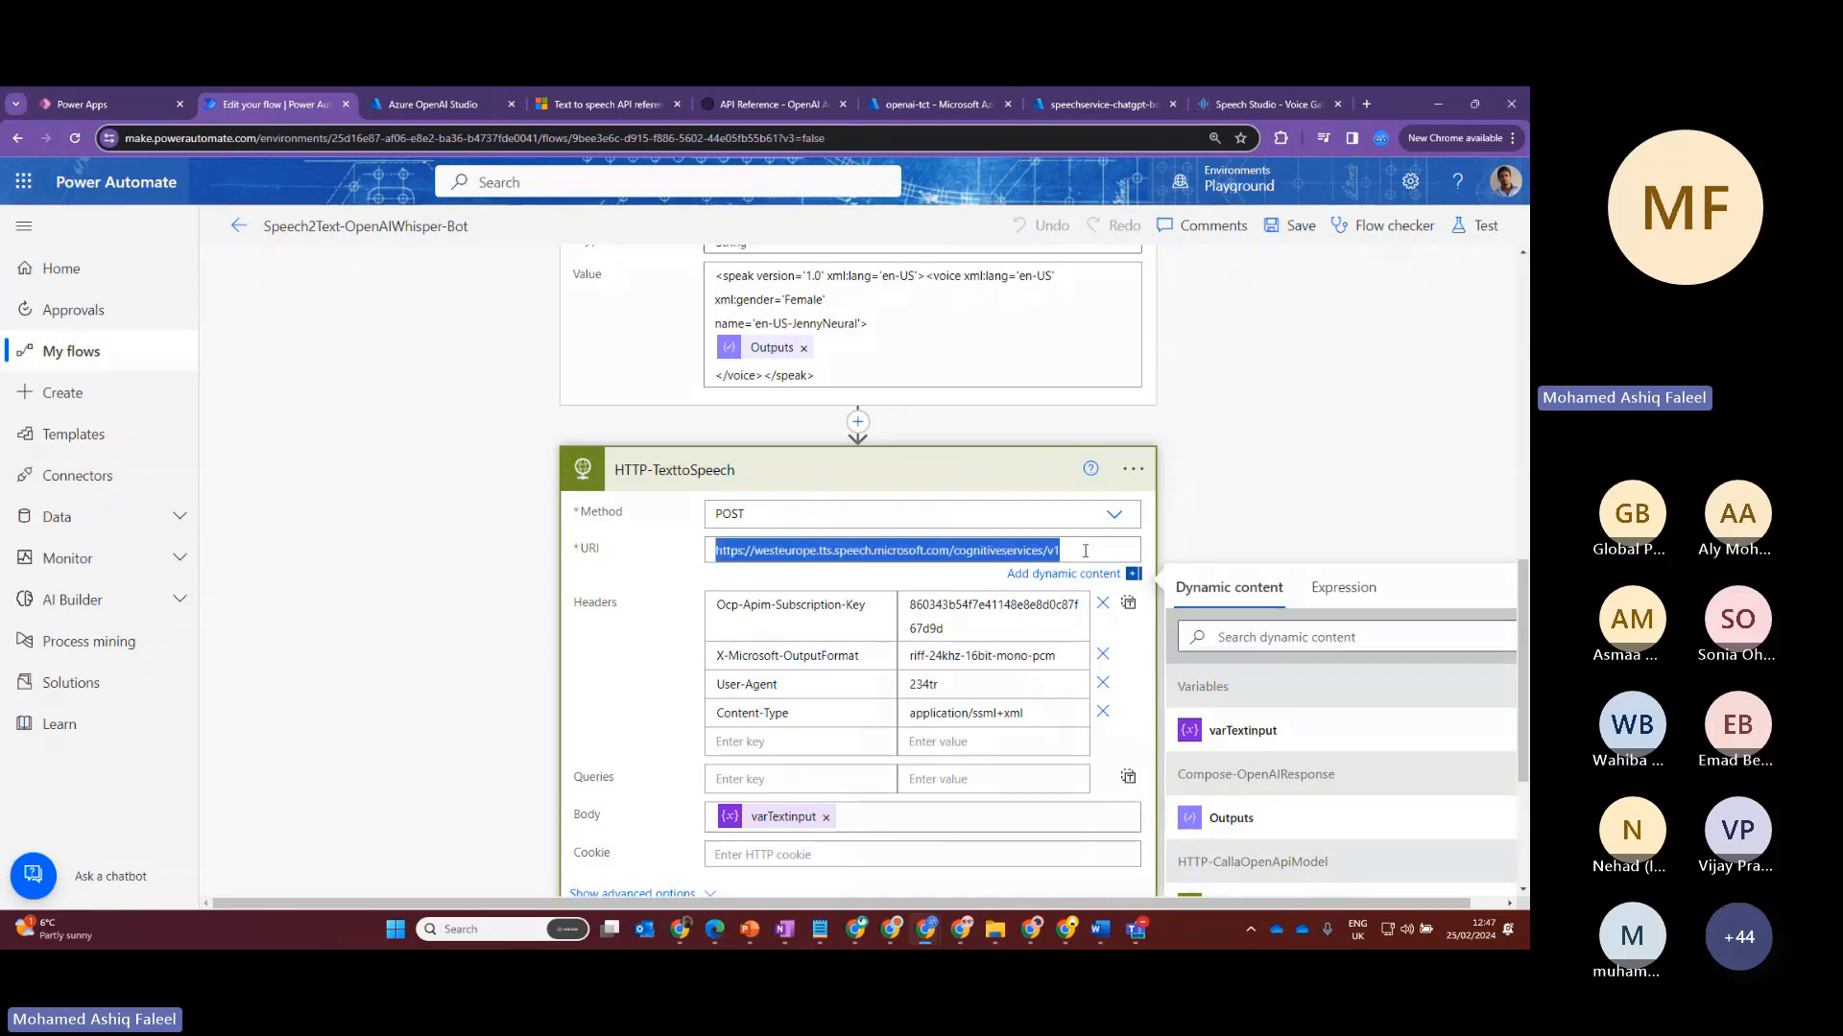
scroll(1023, 543, "down", 2)
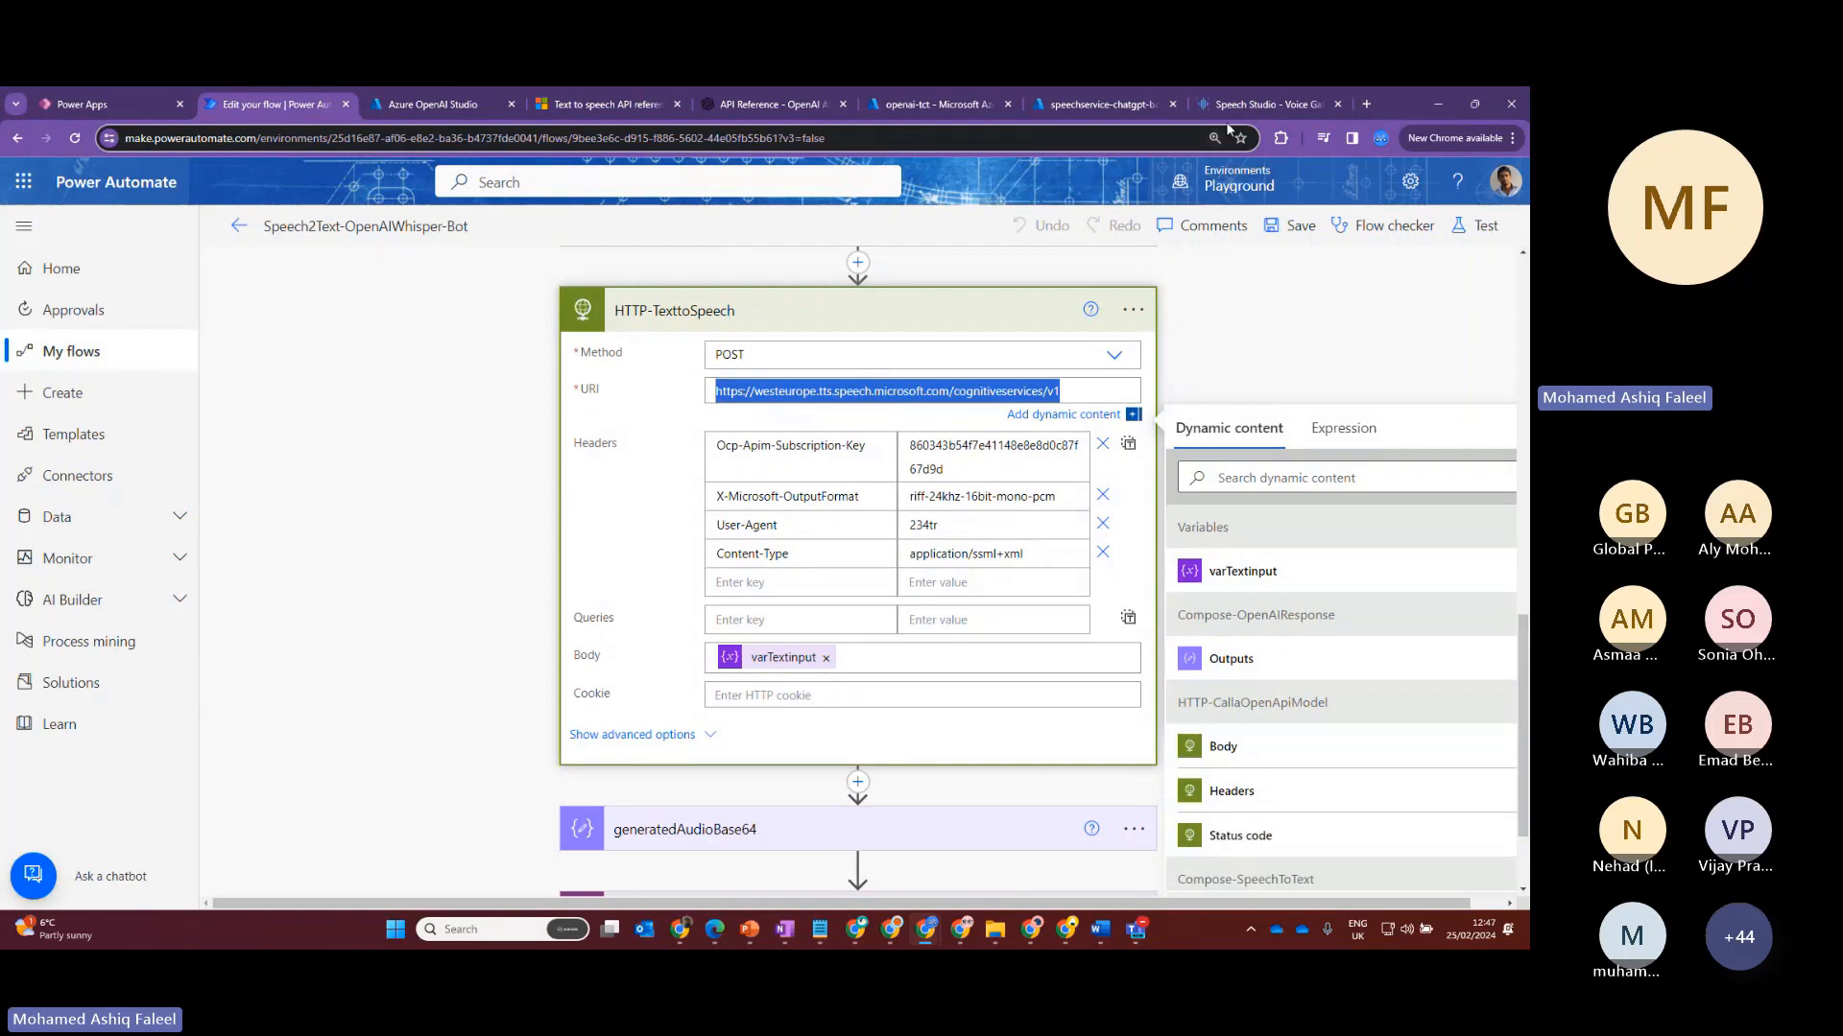
mouse_move(1091, 104)
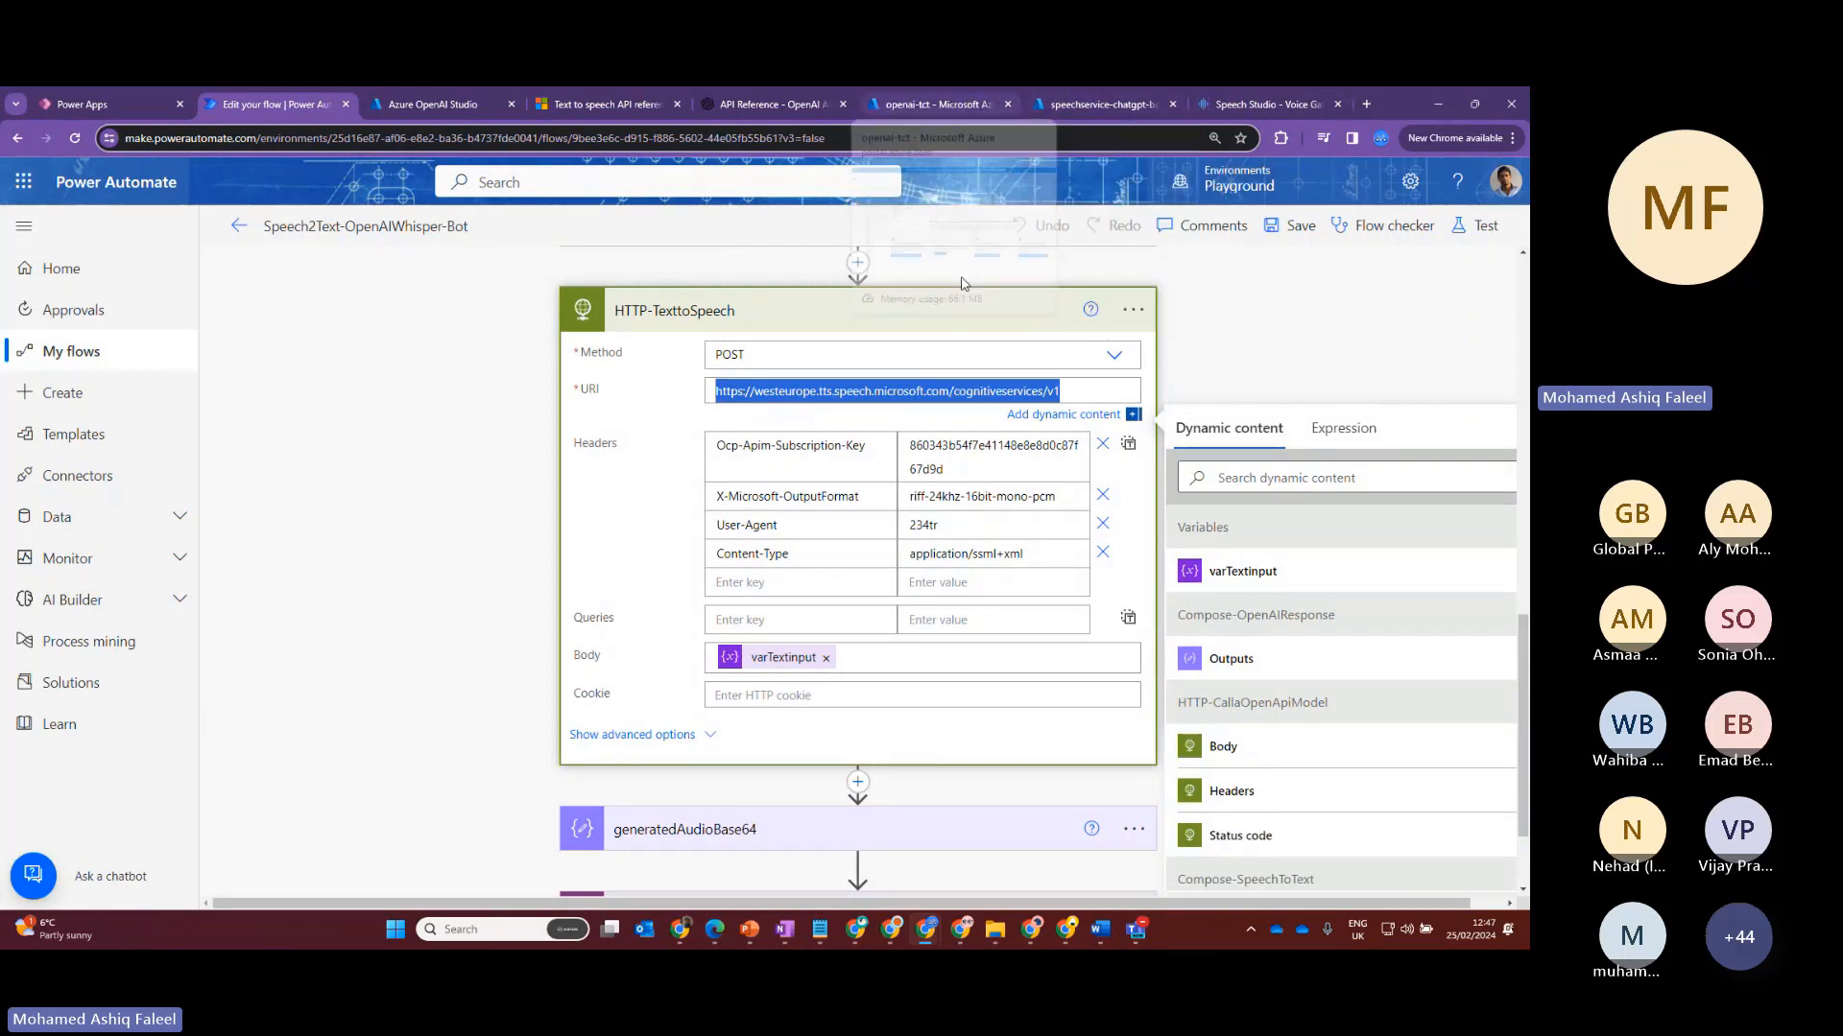
Trace the varTextInput token in the HTTP-TexttoSpeech body back to the variable that defines it
scroll(980, 483, "down", 2)
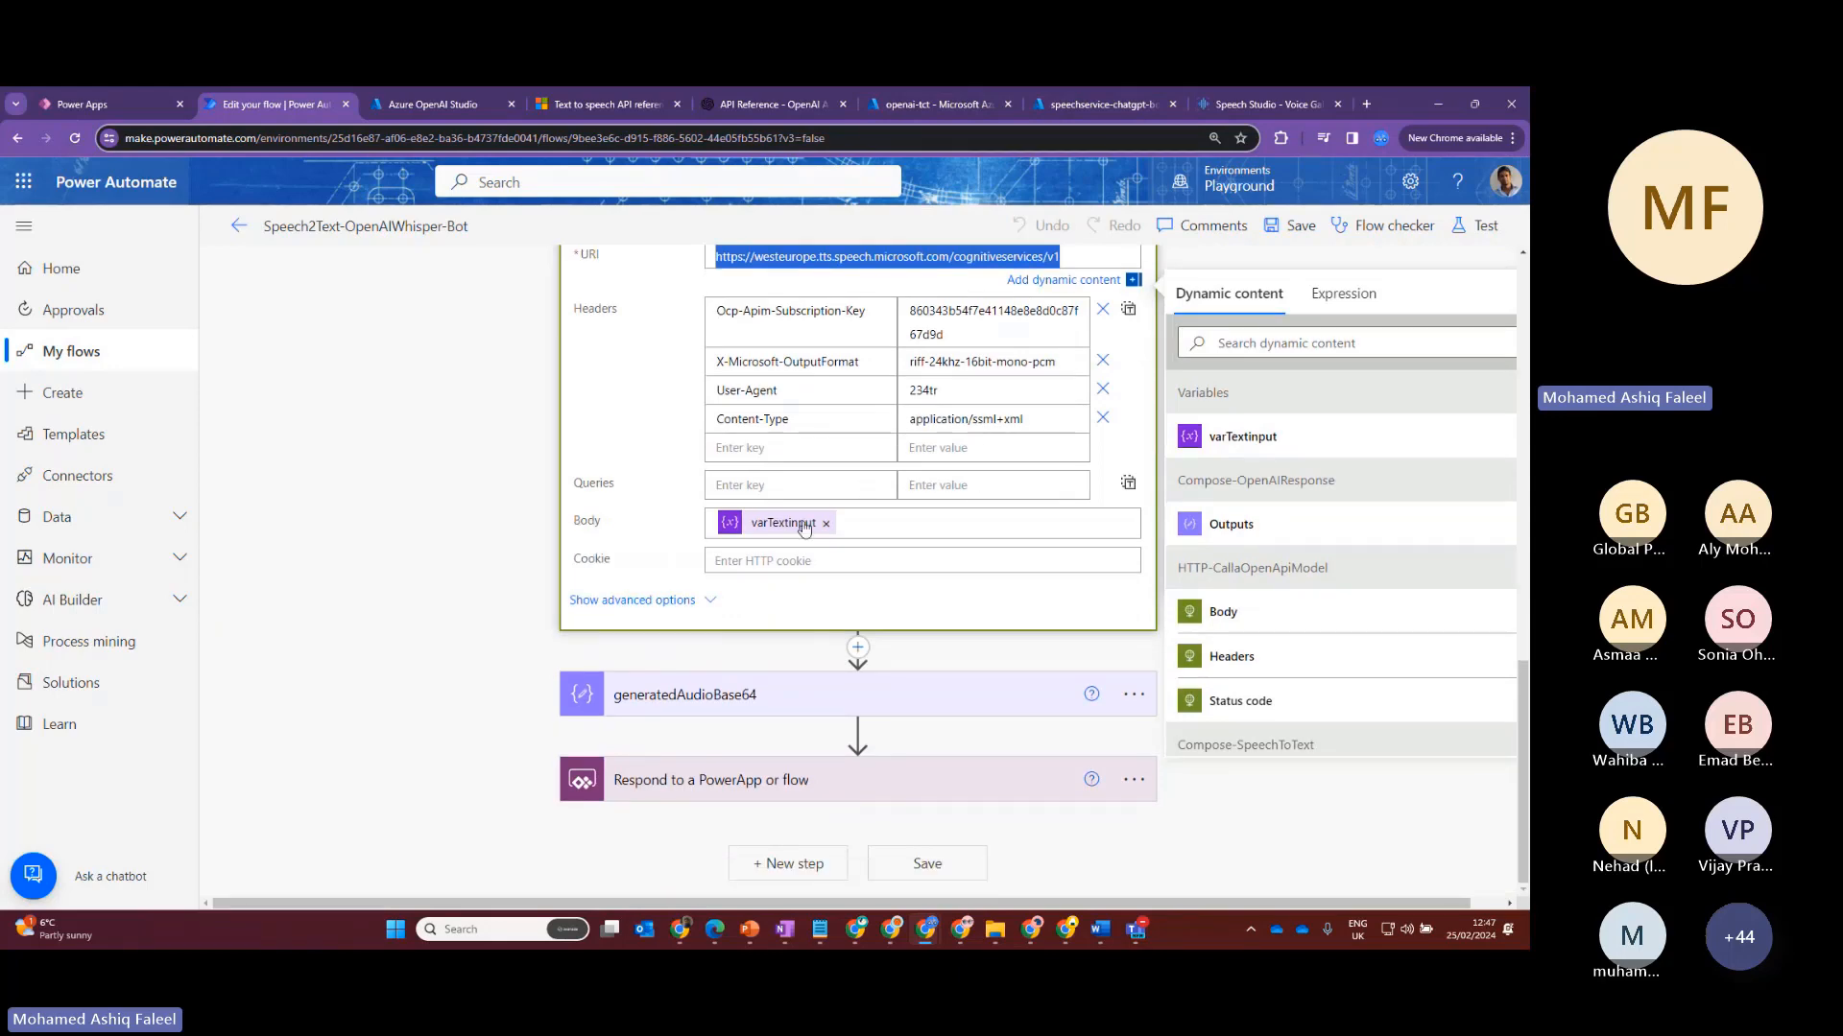
scroll(831, 471, "up", 3)
scroll(831, 471, "up", 2)
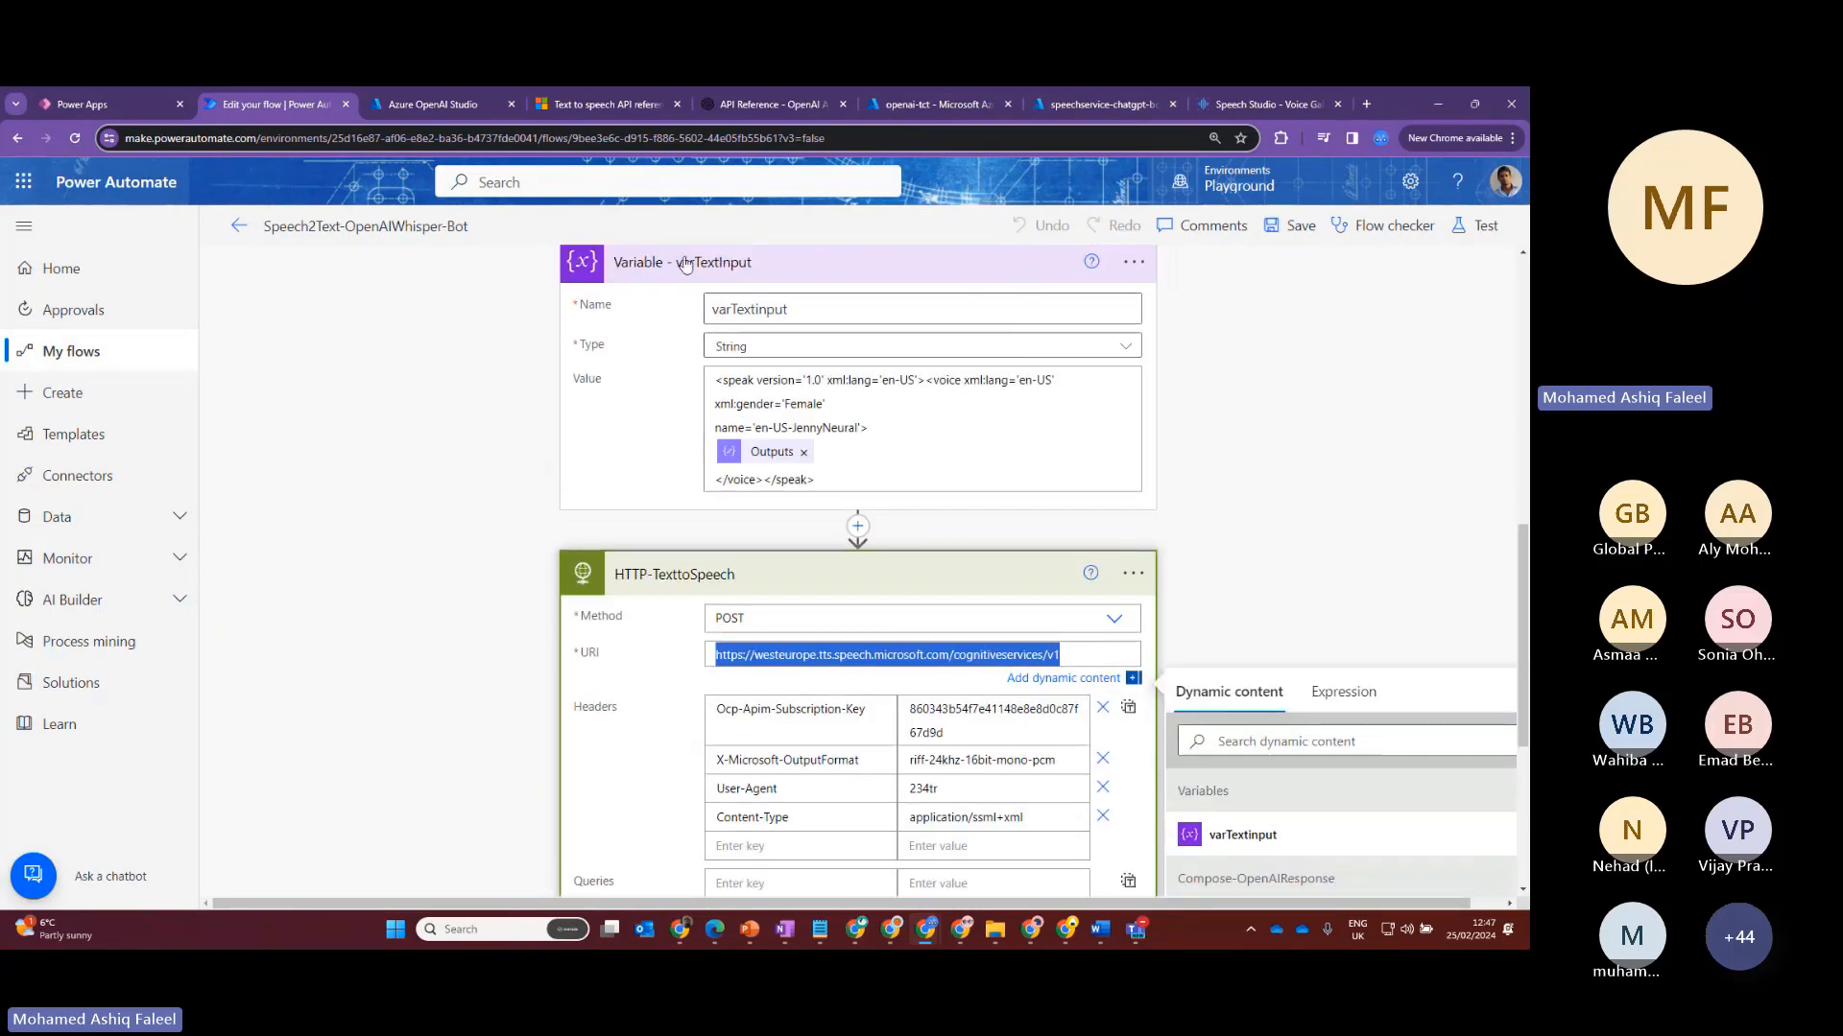
scroll(874, 345, "down", 2)
scroll(874, 344, "down", 3)
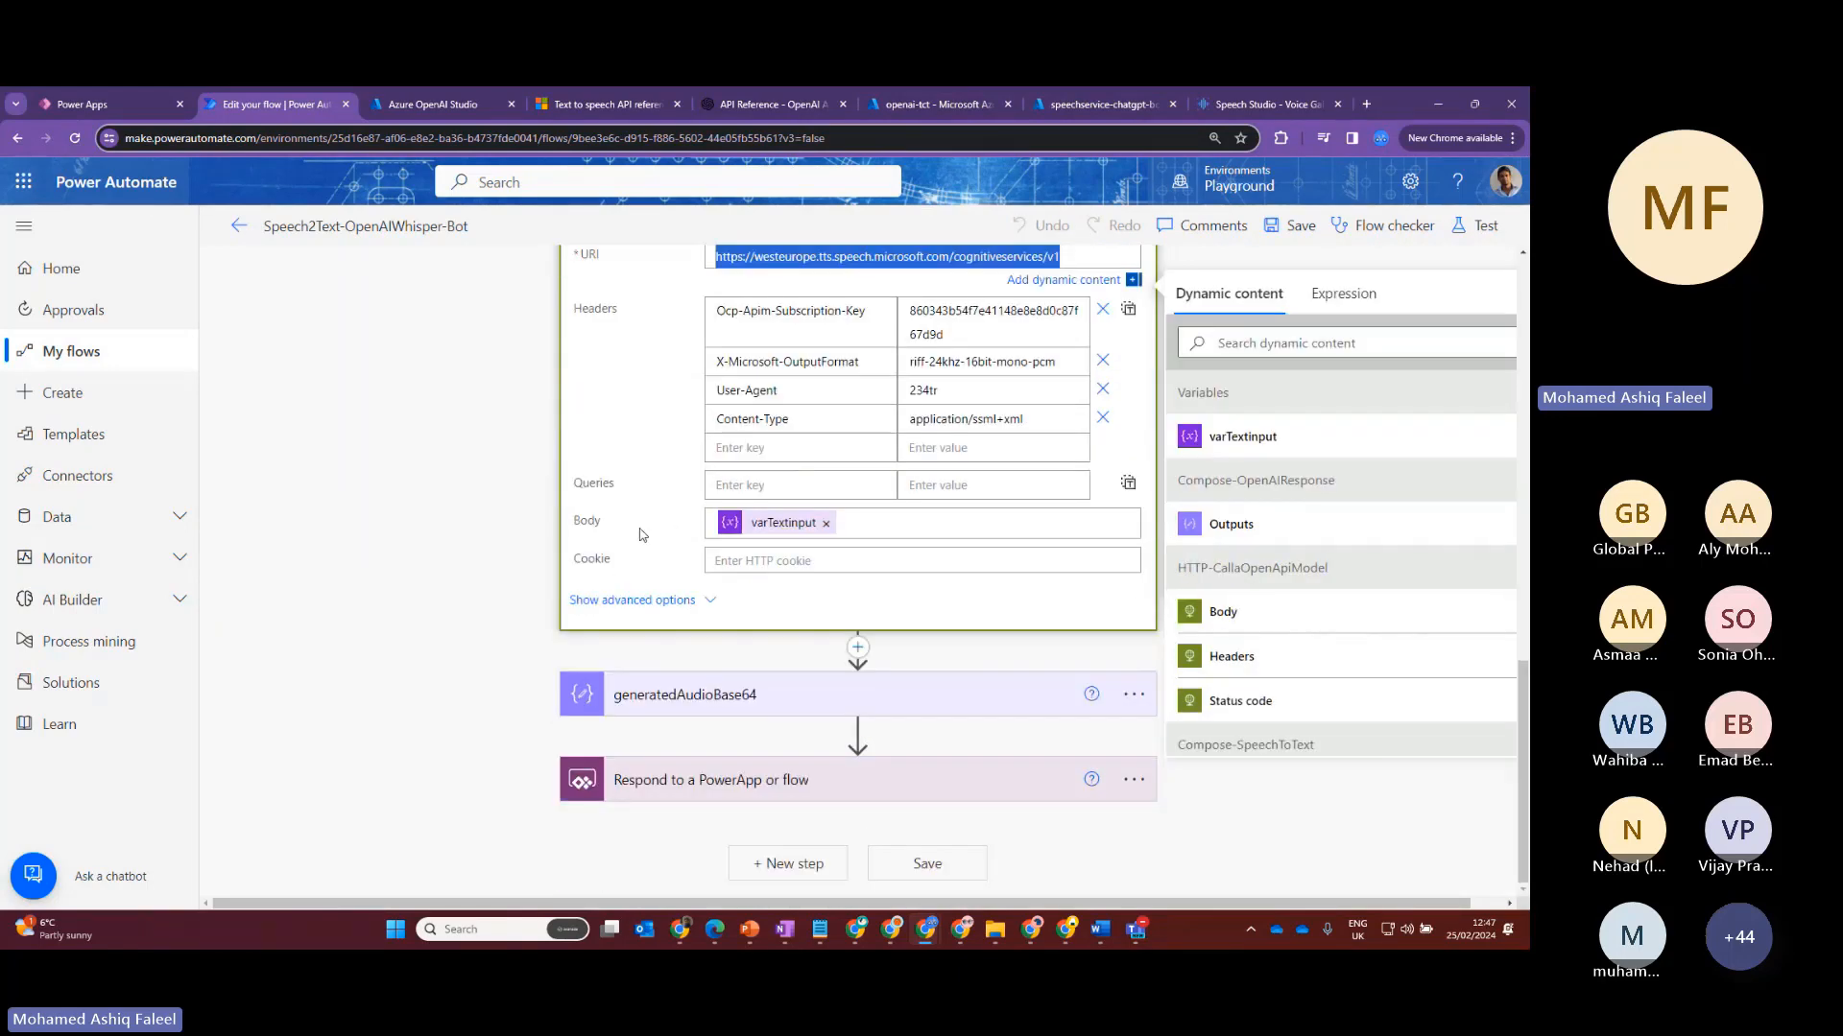
scroll(864, 509, "up", 3)
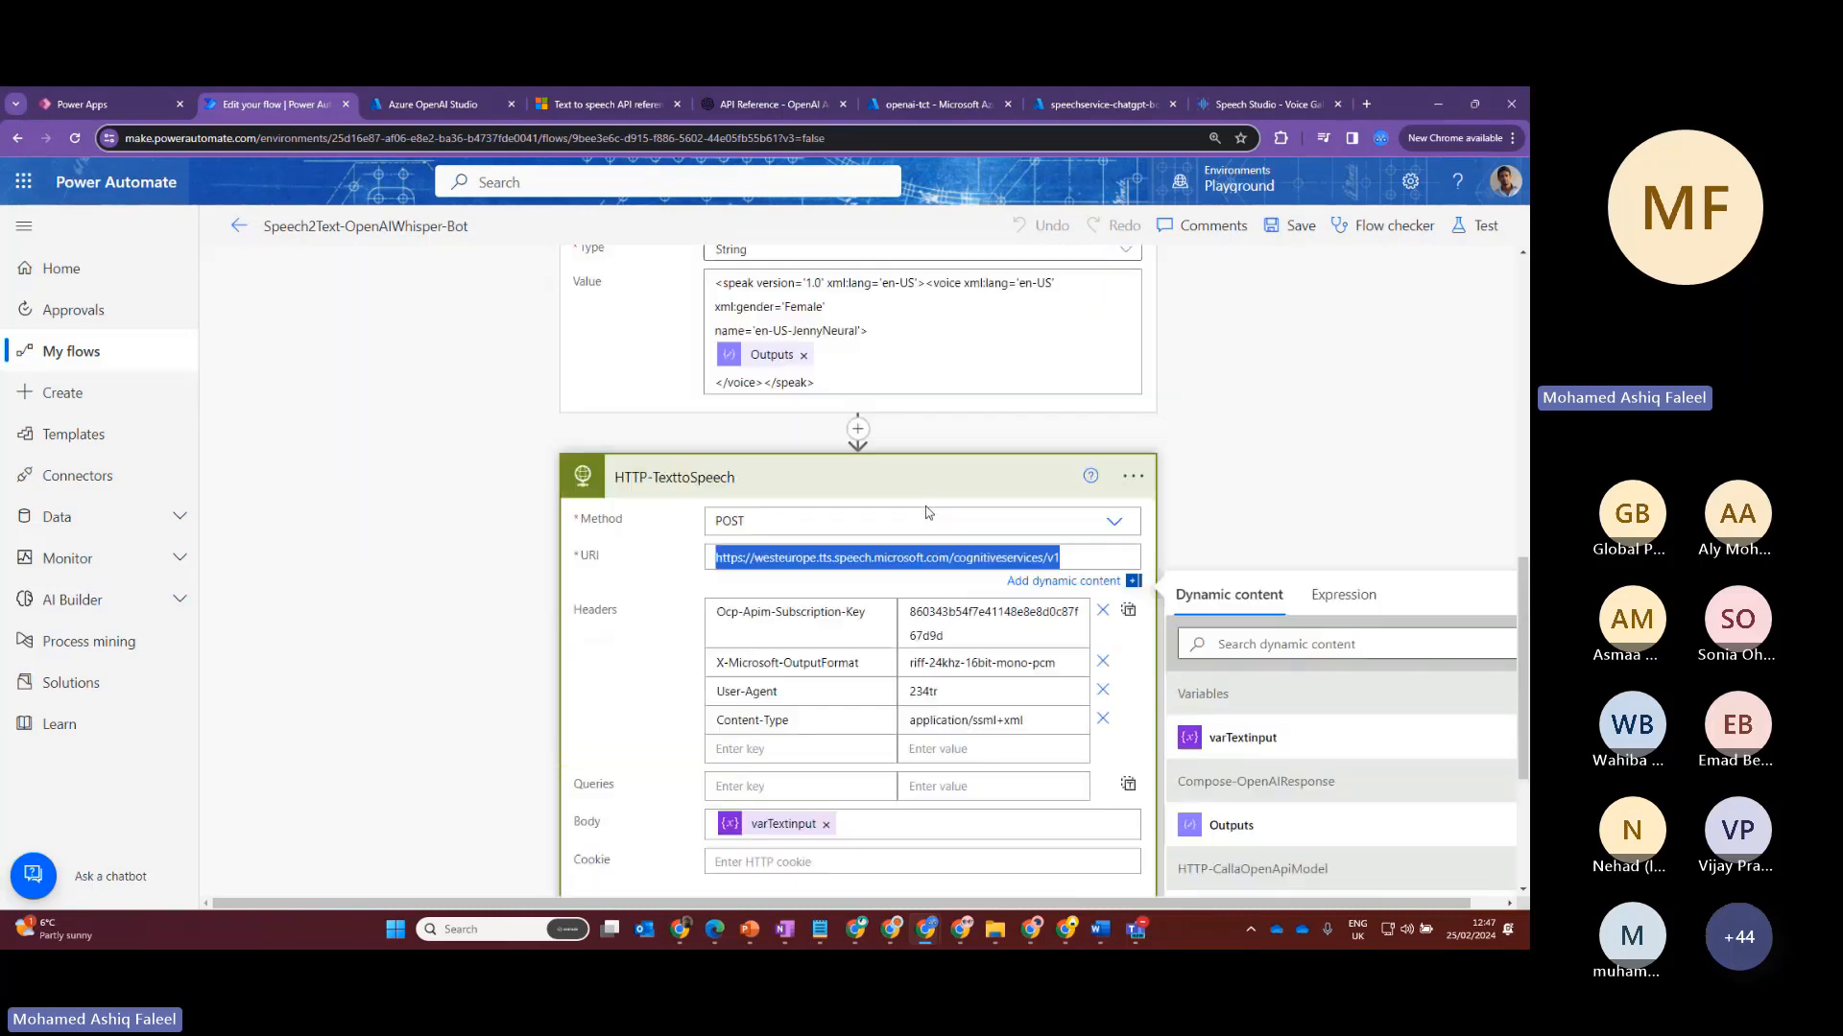
Collapse and reopen the HTTP-TexttoSpeech action to review its method, headers and body
left_click(784, 508)
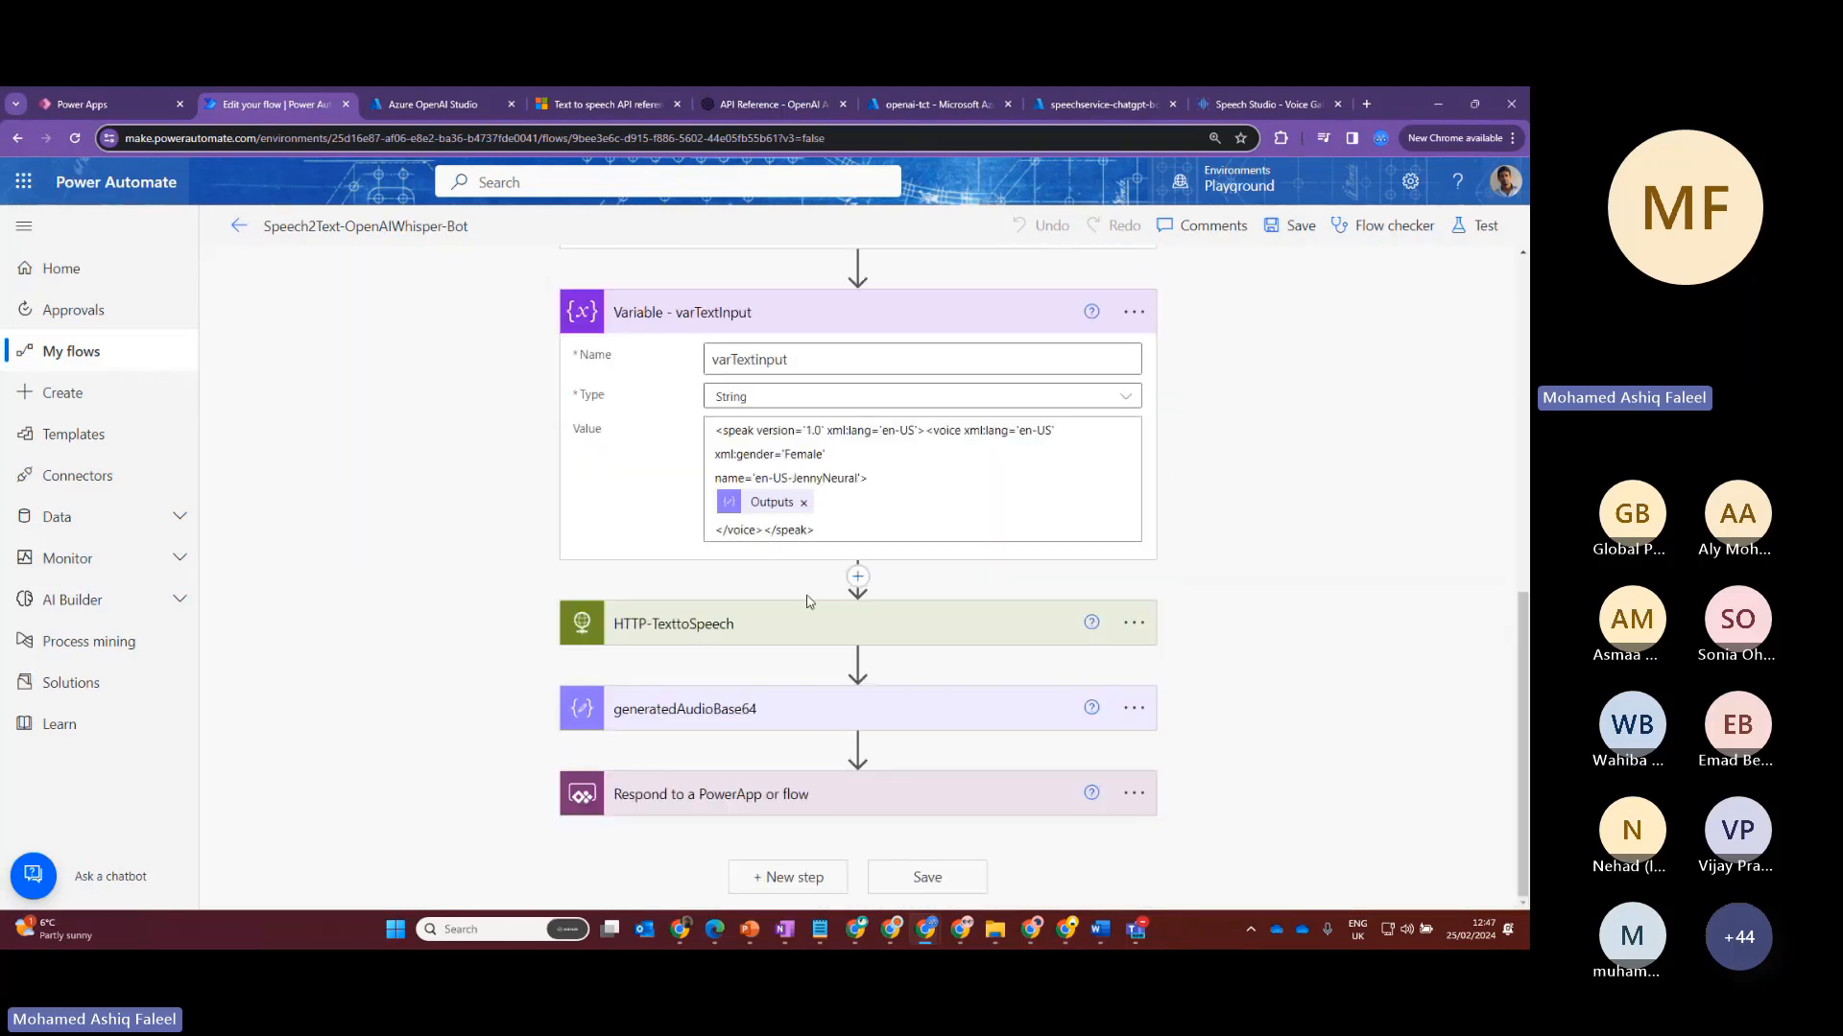
left_click(771, 620)
scroll(775, 611, "down", 2)
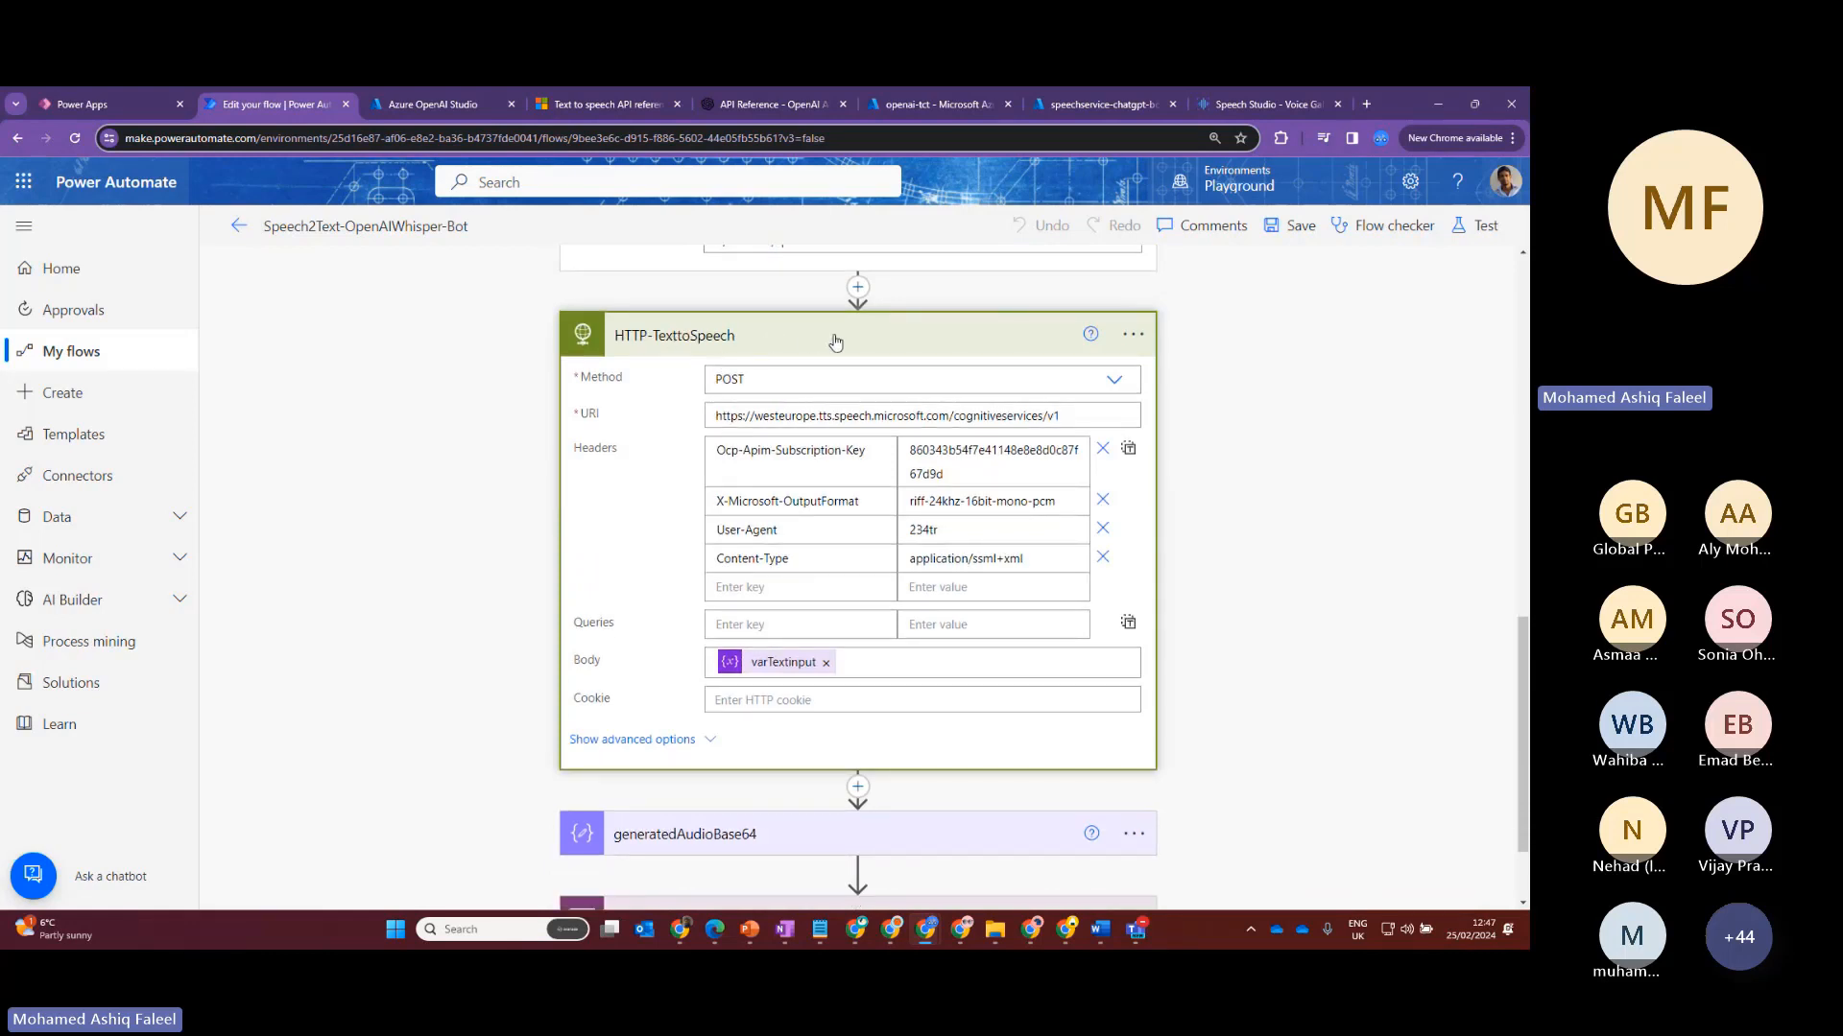
scroll(835, 343, "down", 2)
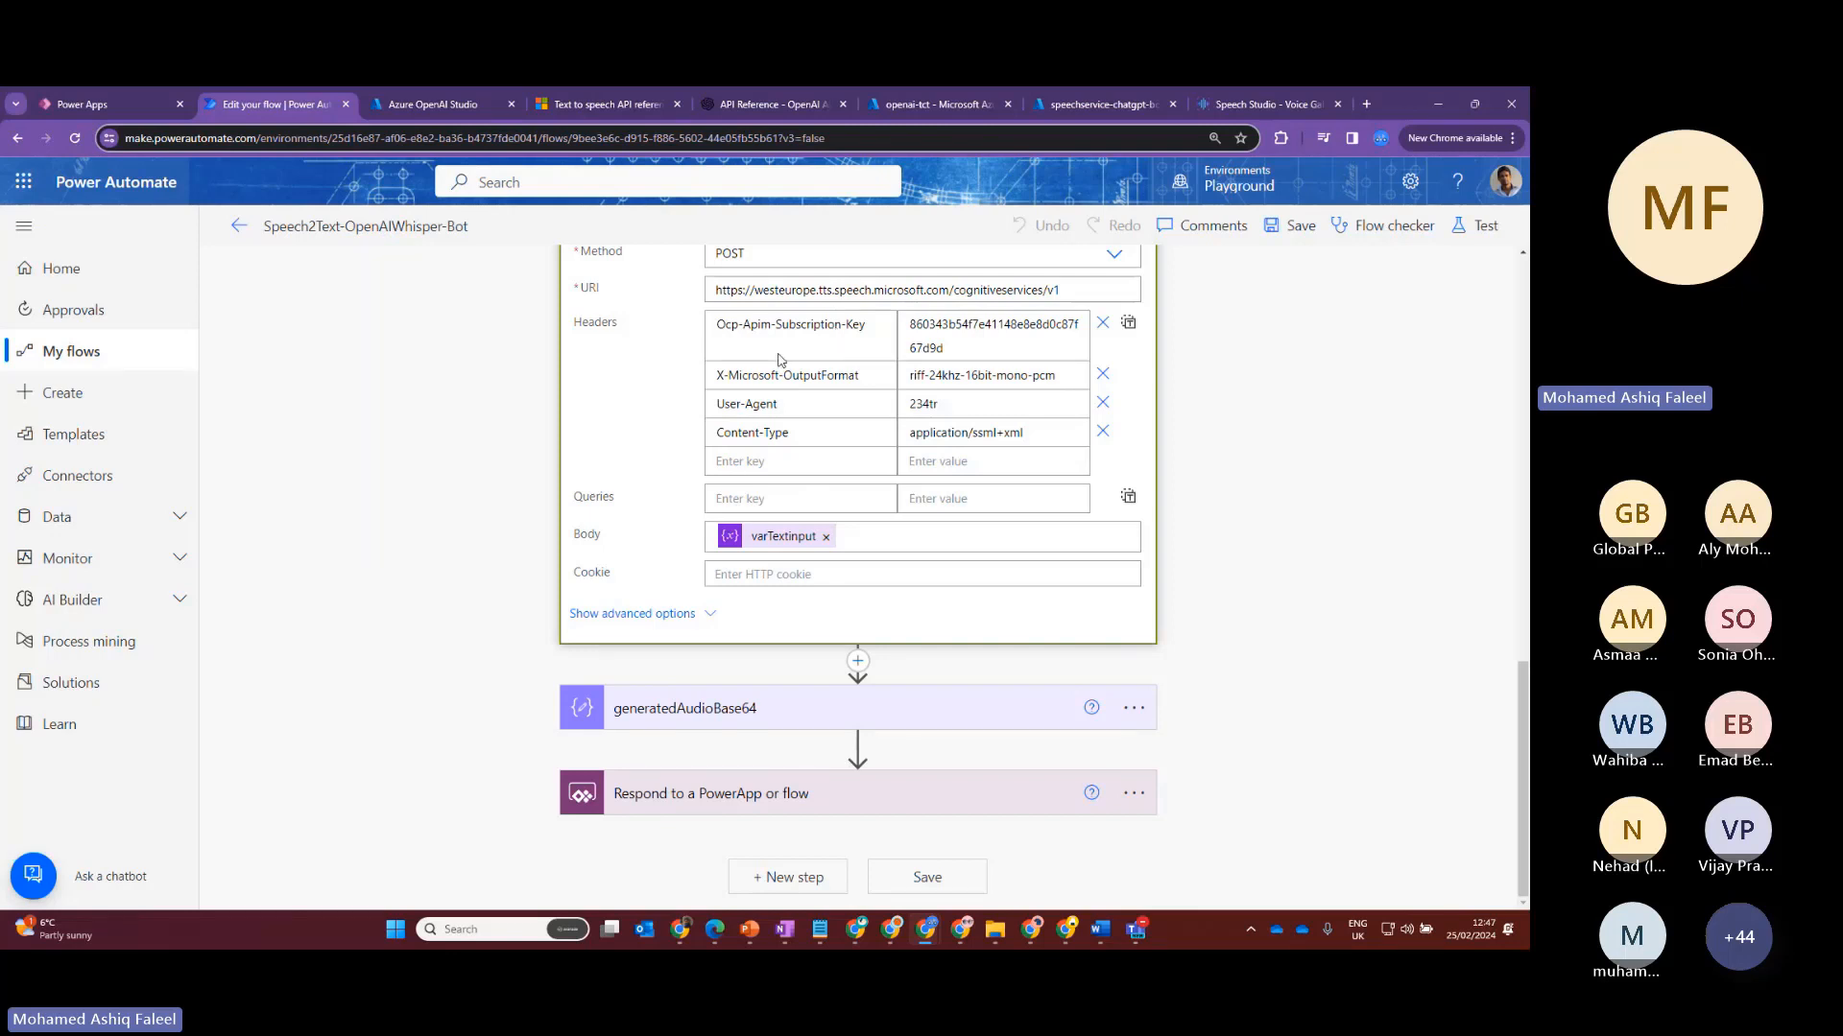
Expand the generatedAudioBase64 action and show the base64 expression behind its input
scroll(726, 414, "up", 3)
scroll(893, 557, "down", 3)
left_click(742, 721)
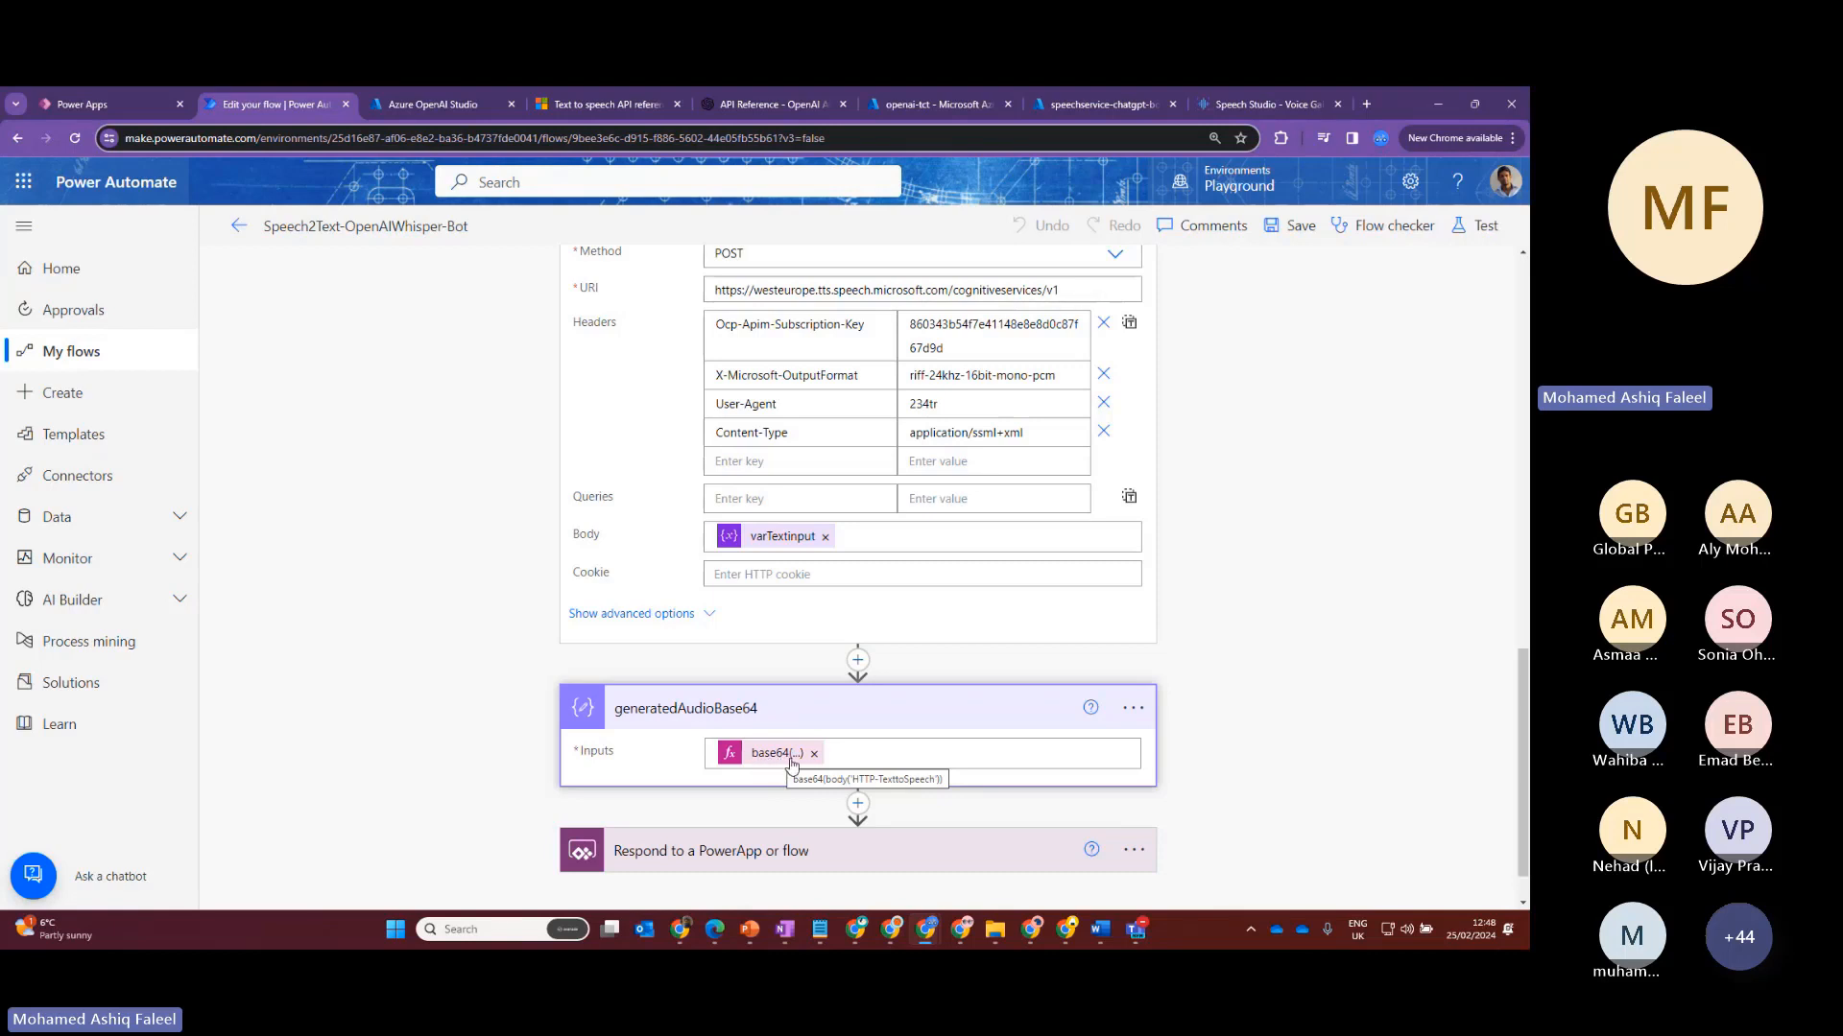
left_click(791, 756)
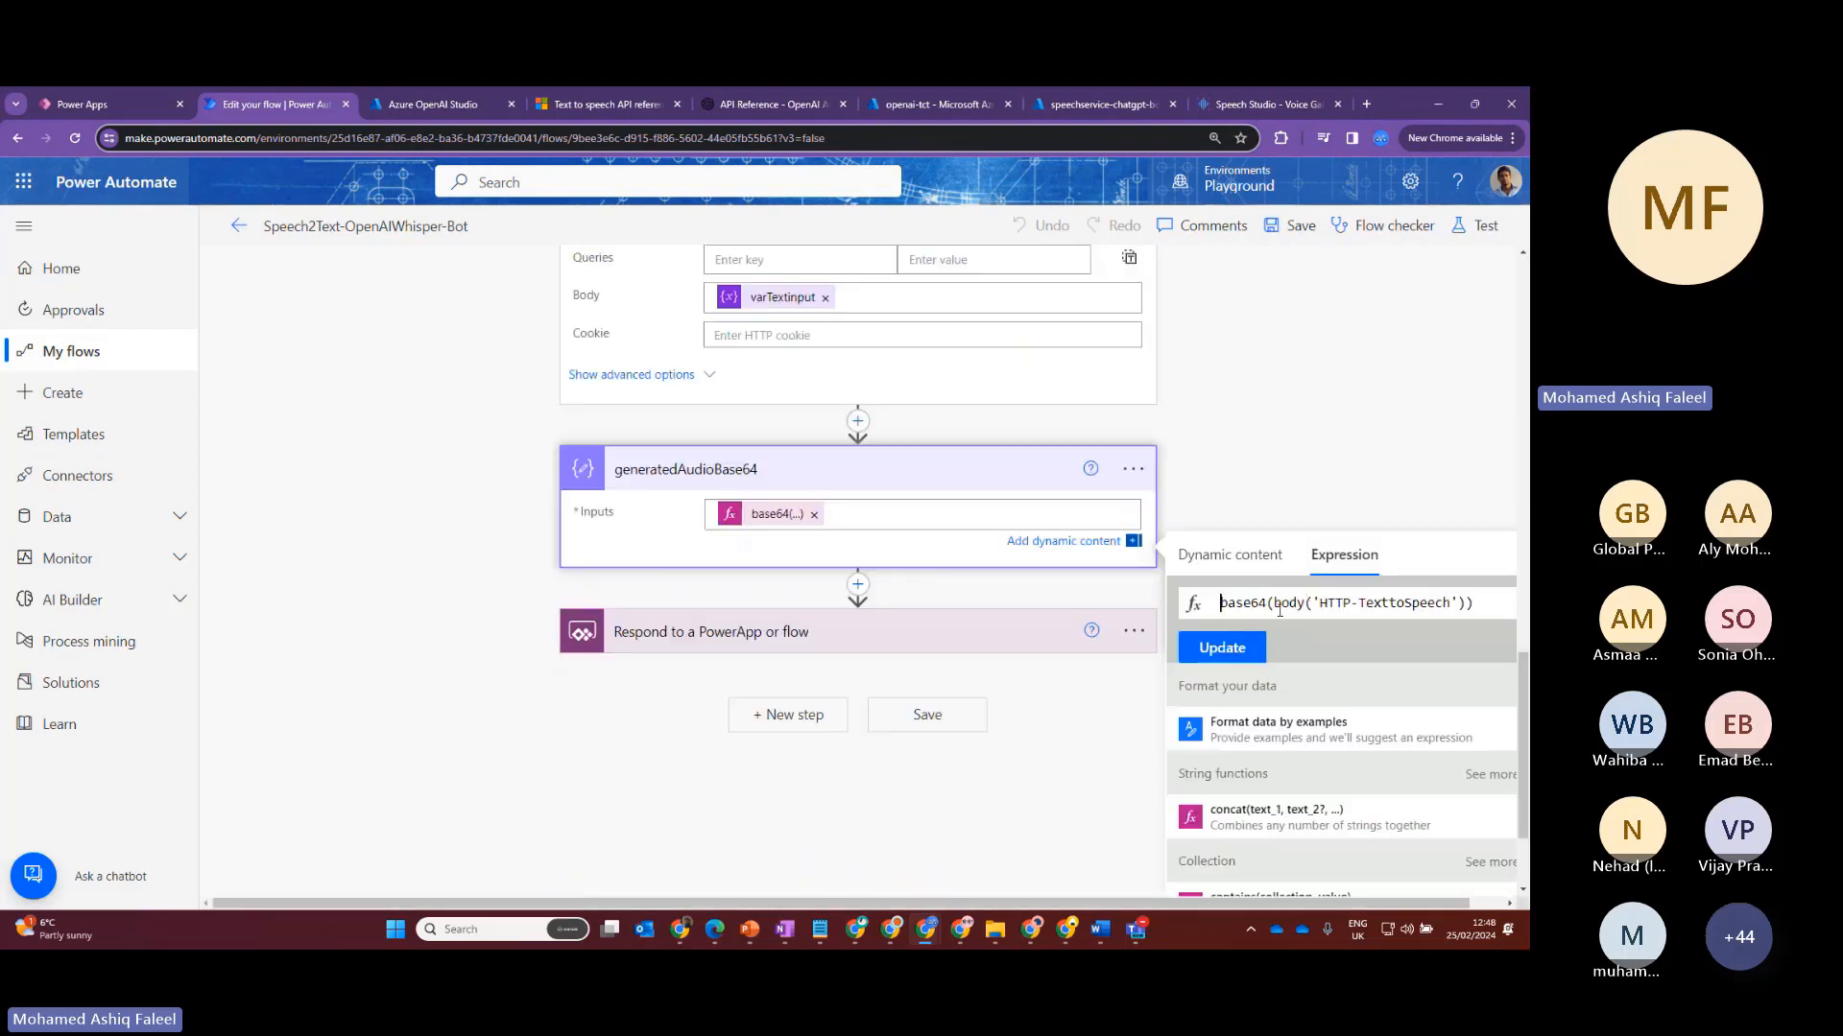
Expand the Respond to a PowerApp or flow action and review the earlier actions that feed its audioText and audioBase64 outputs
left_click(768, 641)
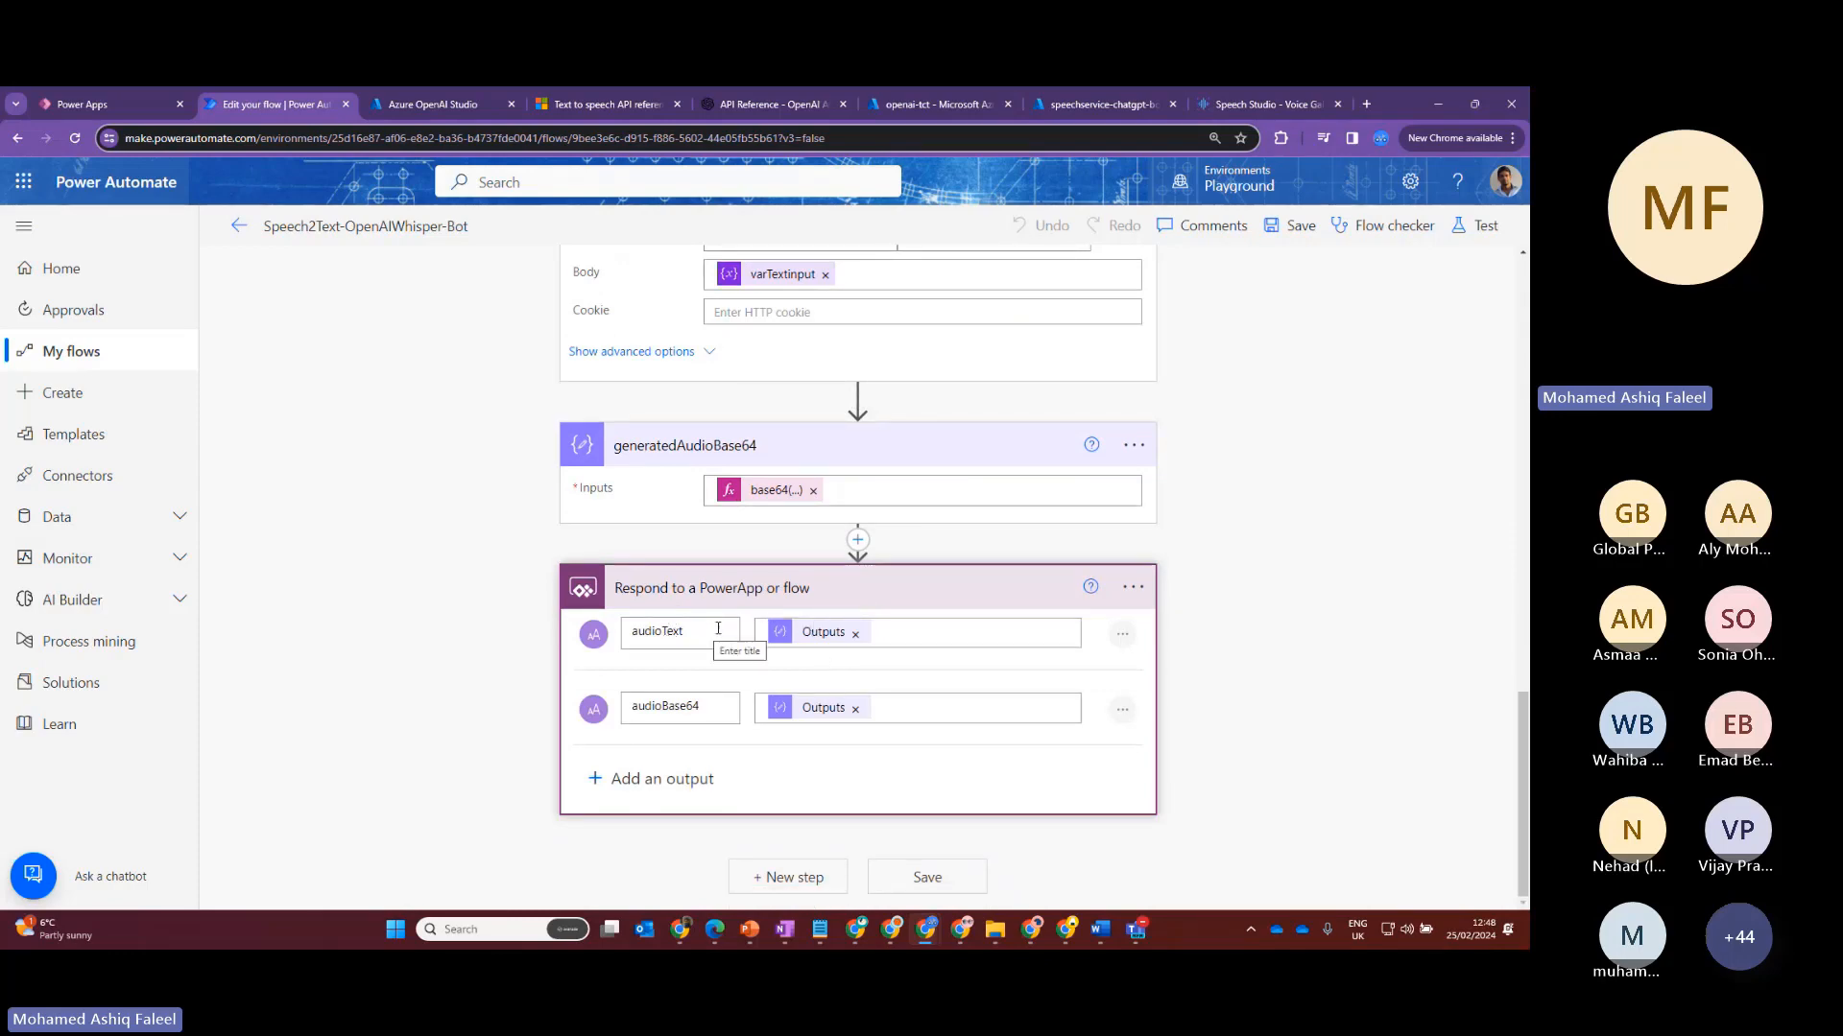
scroll(875, 627, "up", 1)
scroll(874, 627, "up", 3)
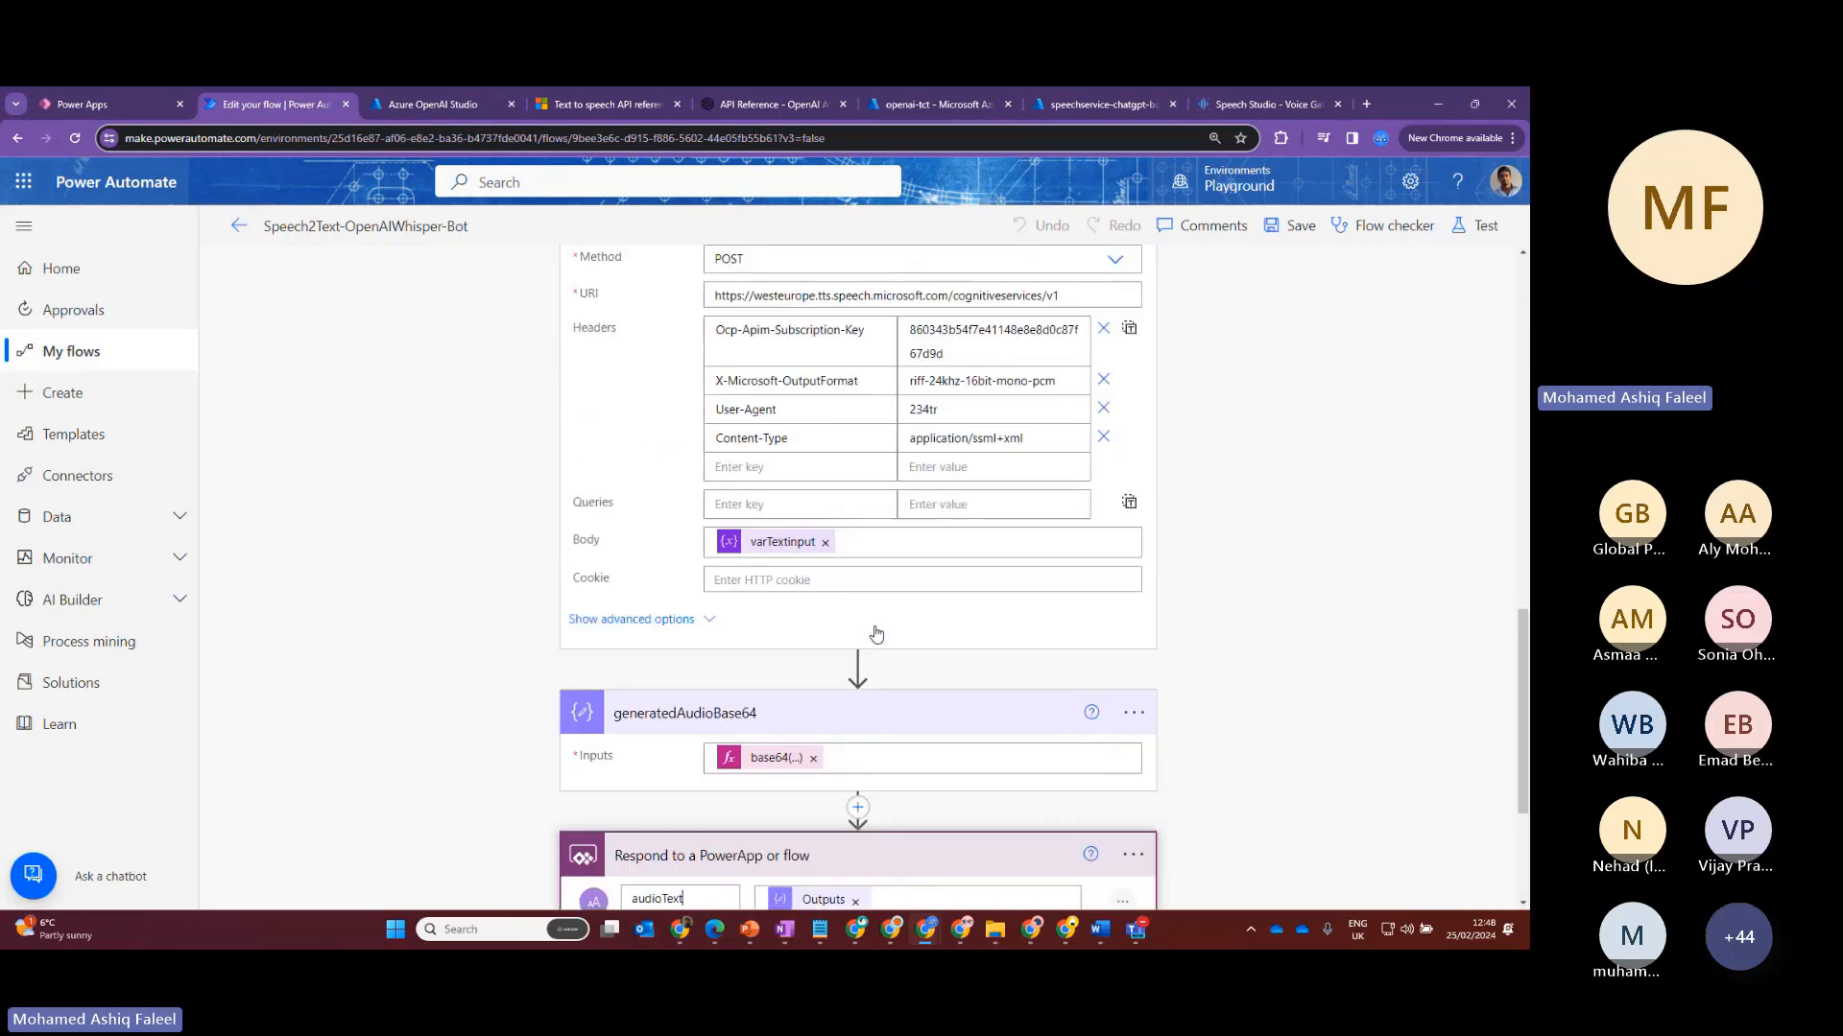
scroll(749, 417, "up", 4)
scroll(841, 435, "up", 2)
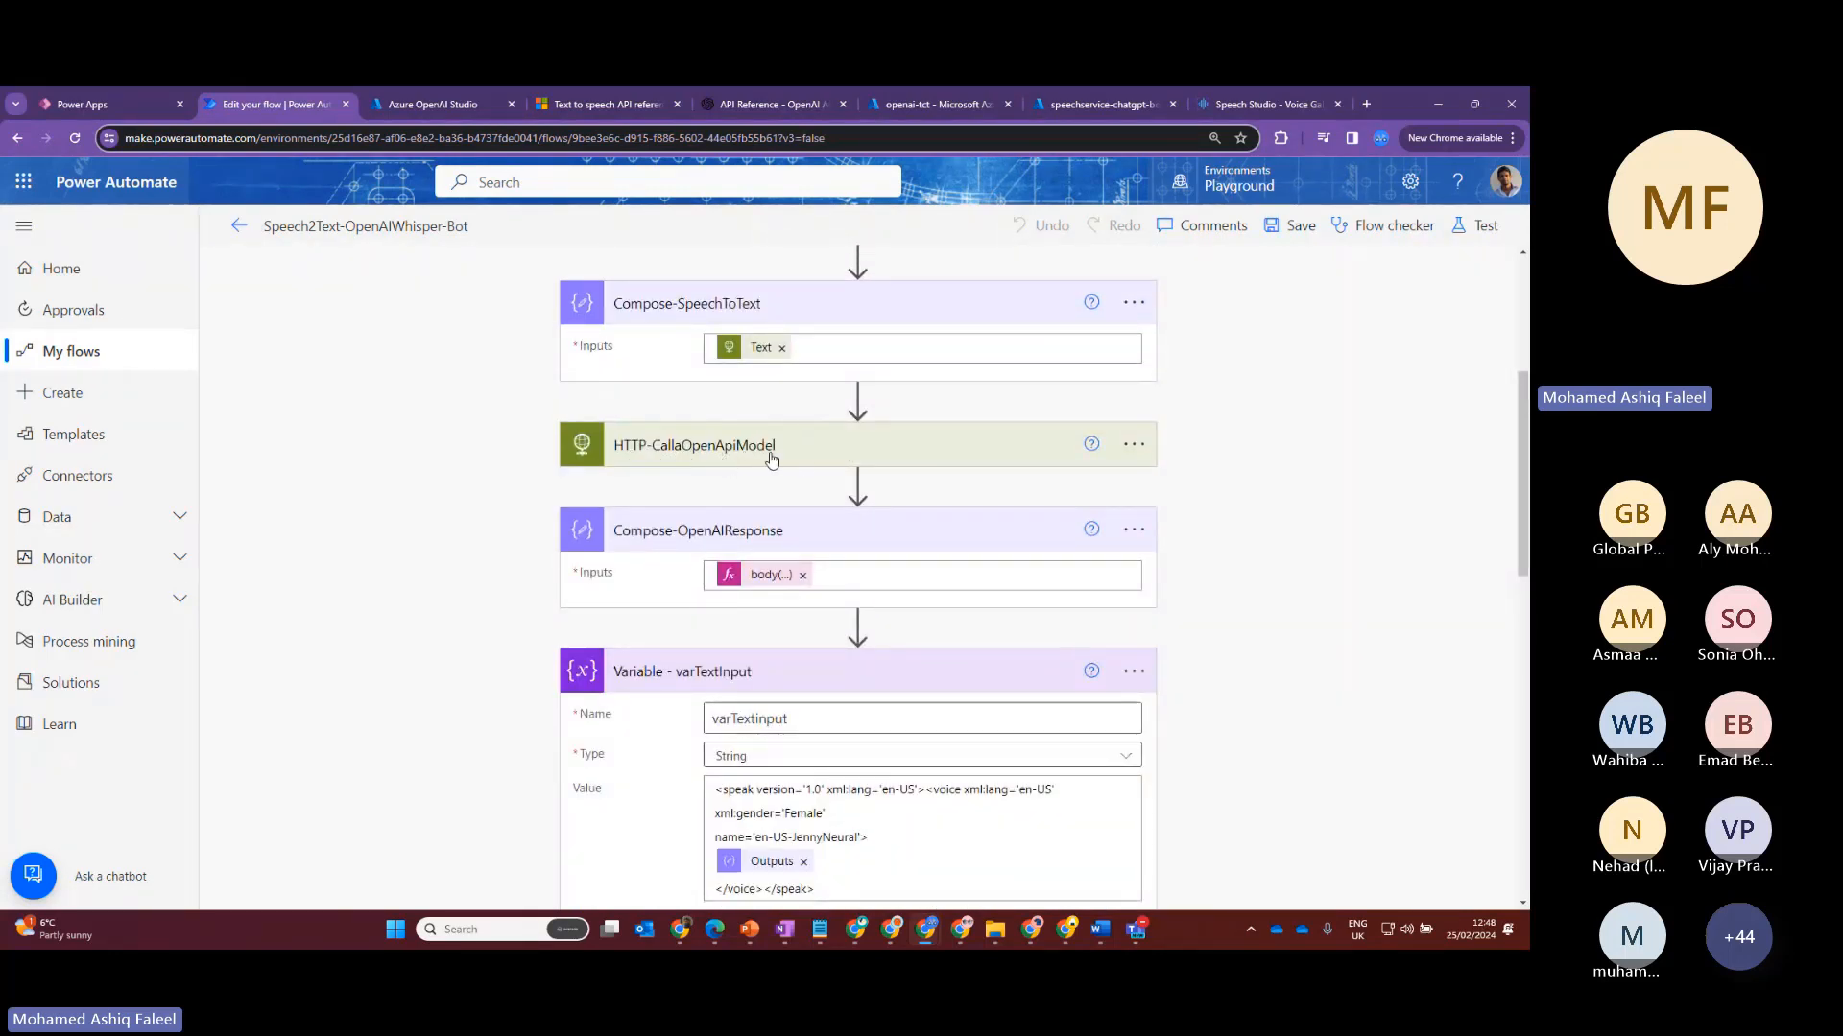
scroll(842, 460, "down", 6)
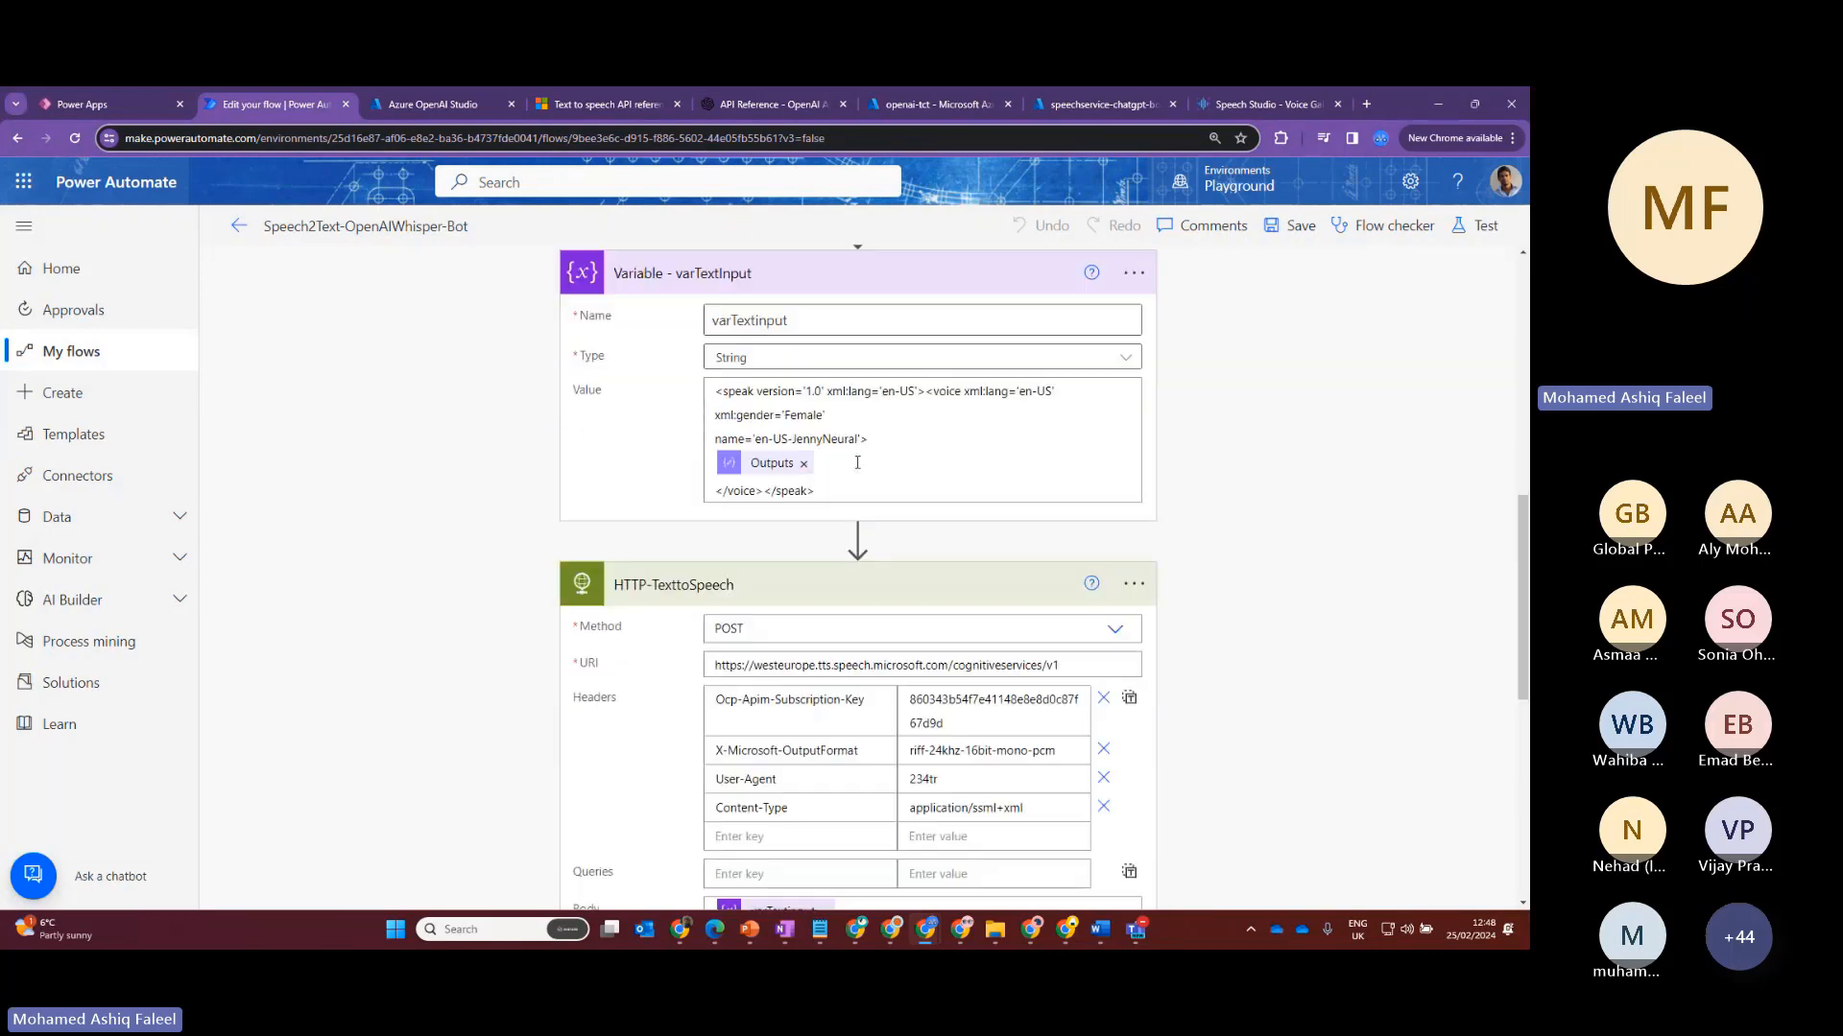
scroll(883, 475, "down", 3)
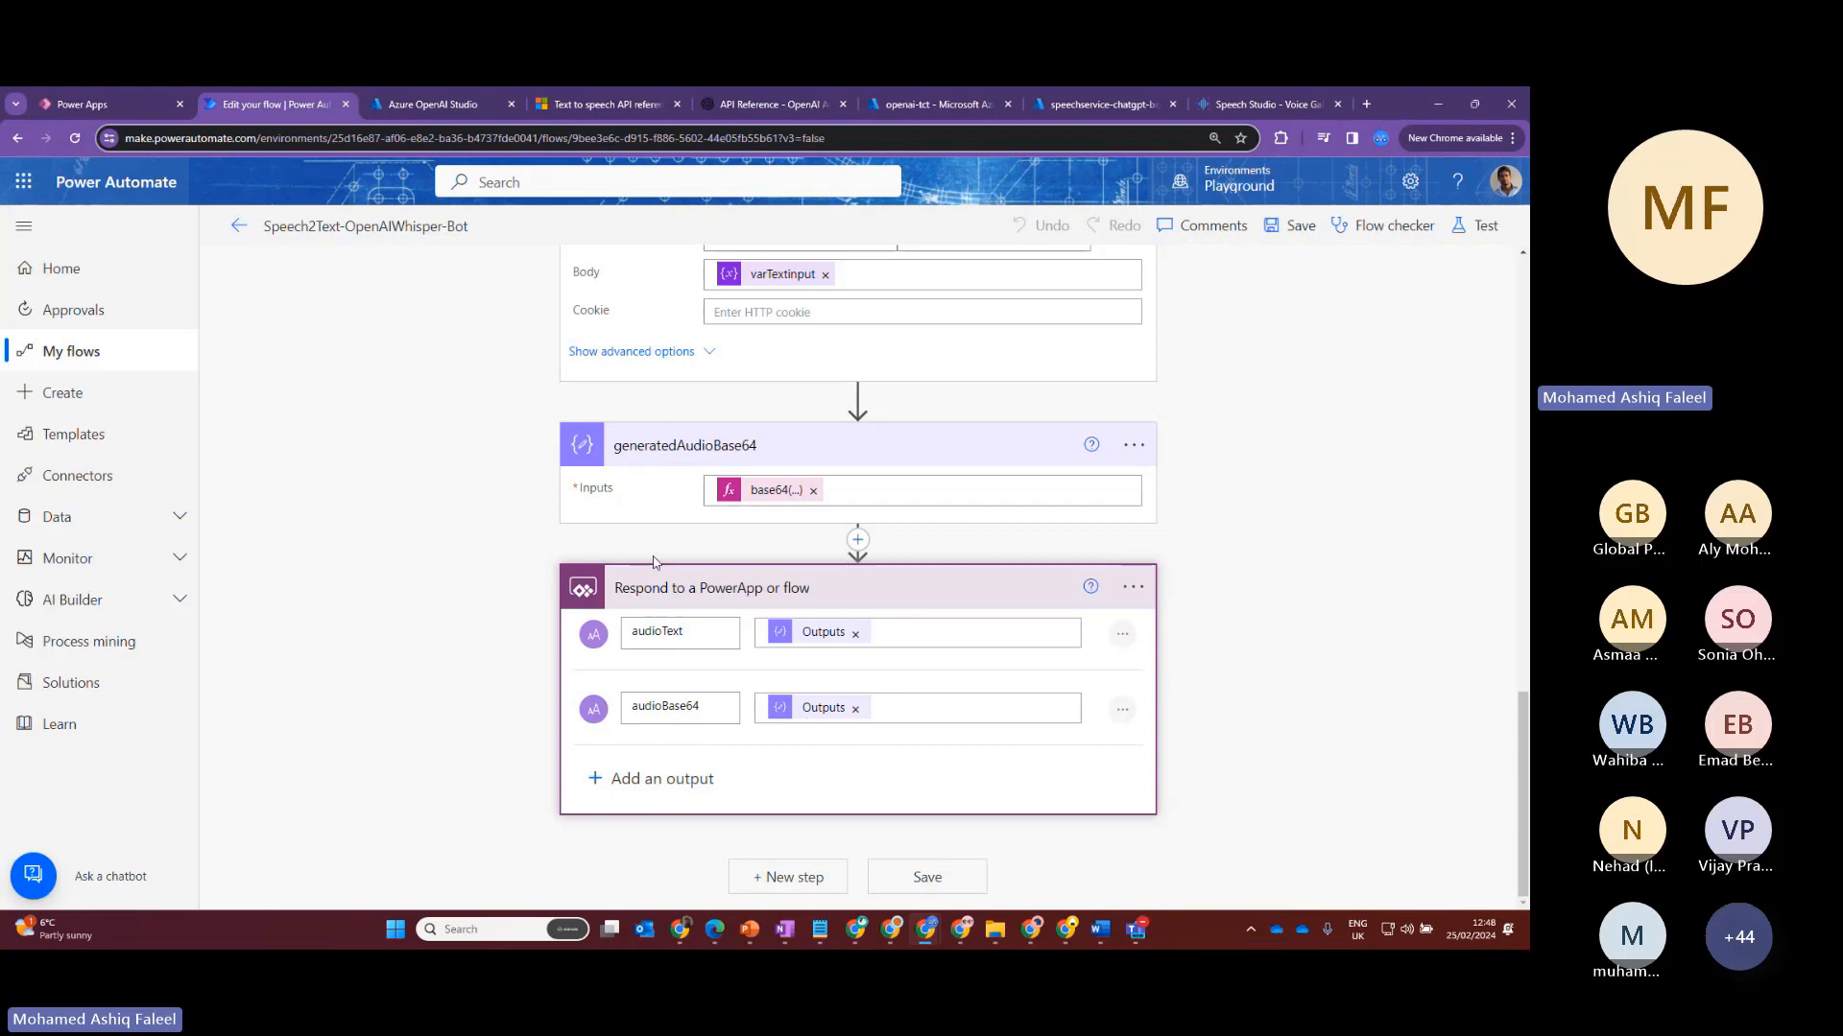
Switch to the ChatGPTVoiceBot app in Power Apps and highlight the generatedContent variable in Microphone1's OnStop formula
left_click(123, 105)
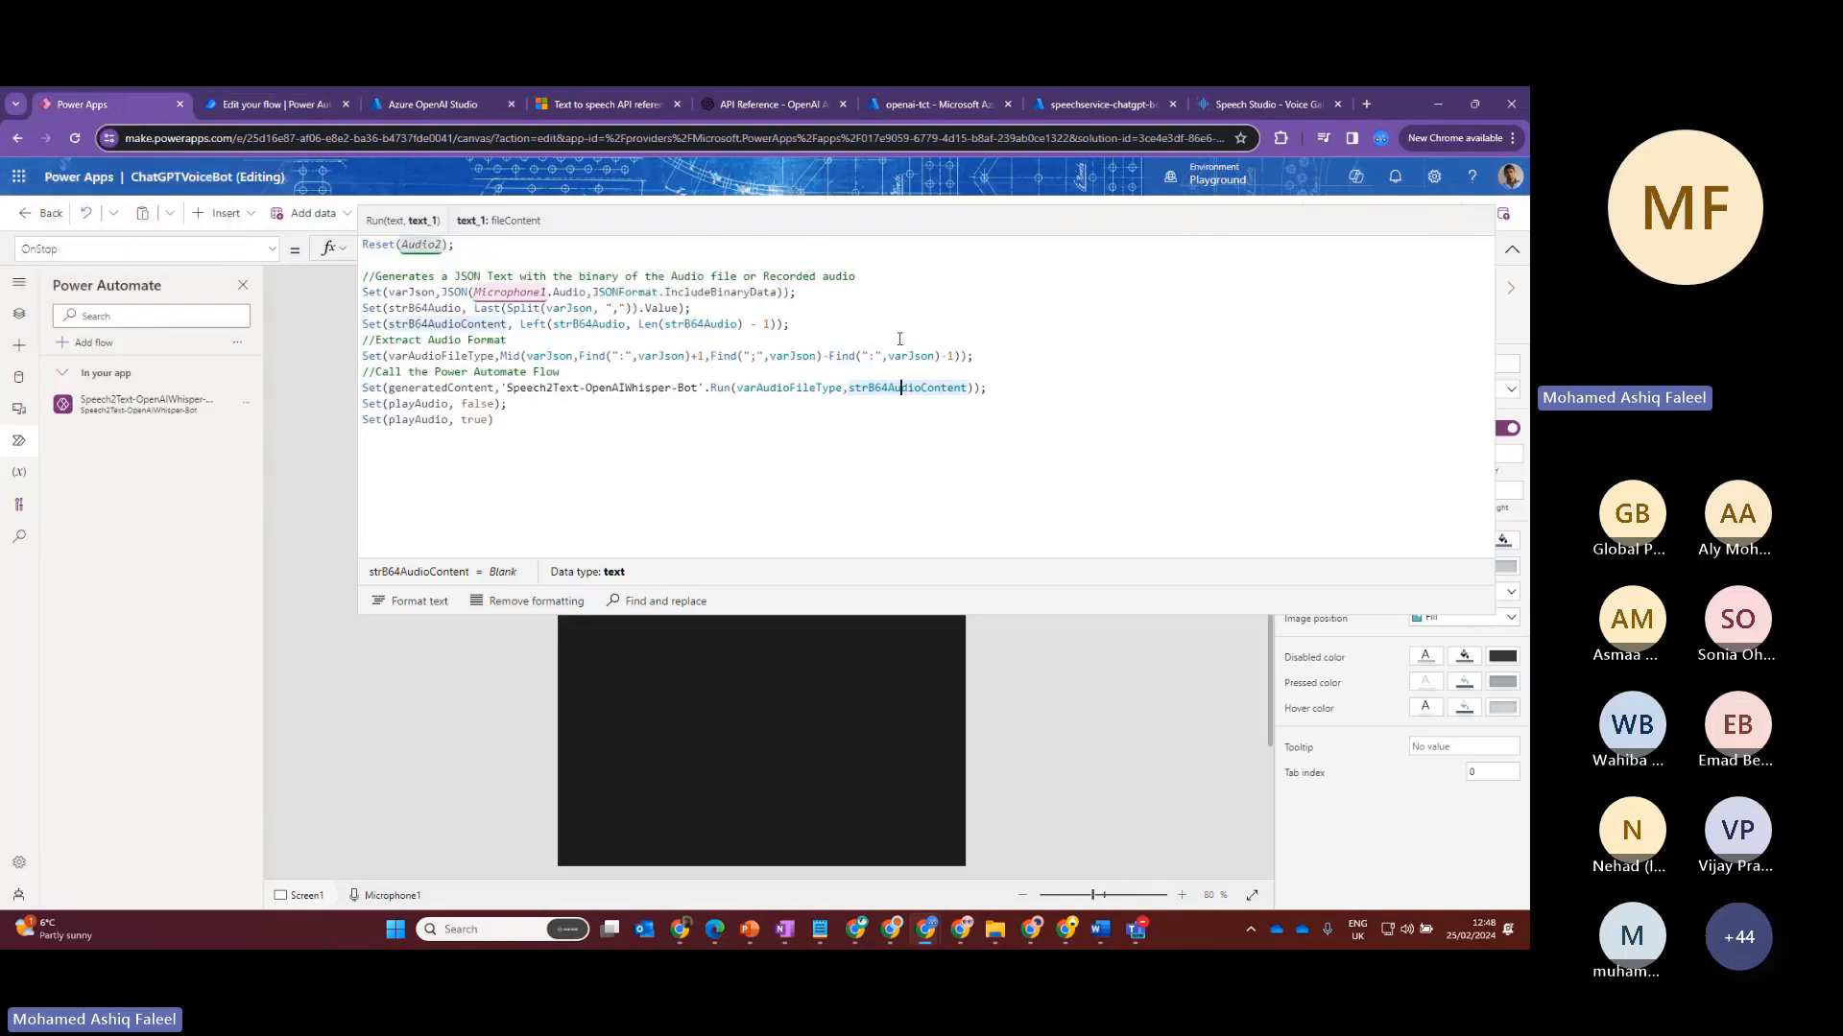
left_click(993, 389)
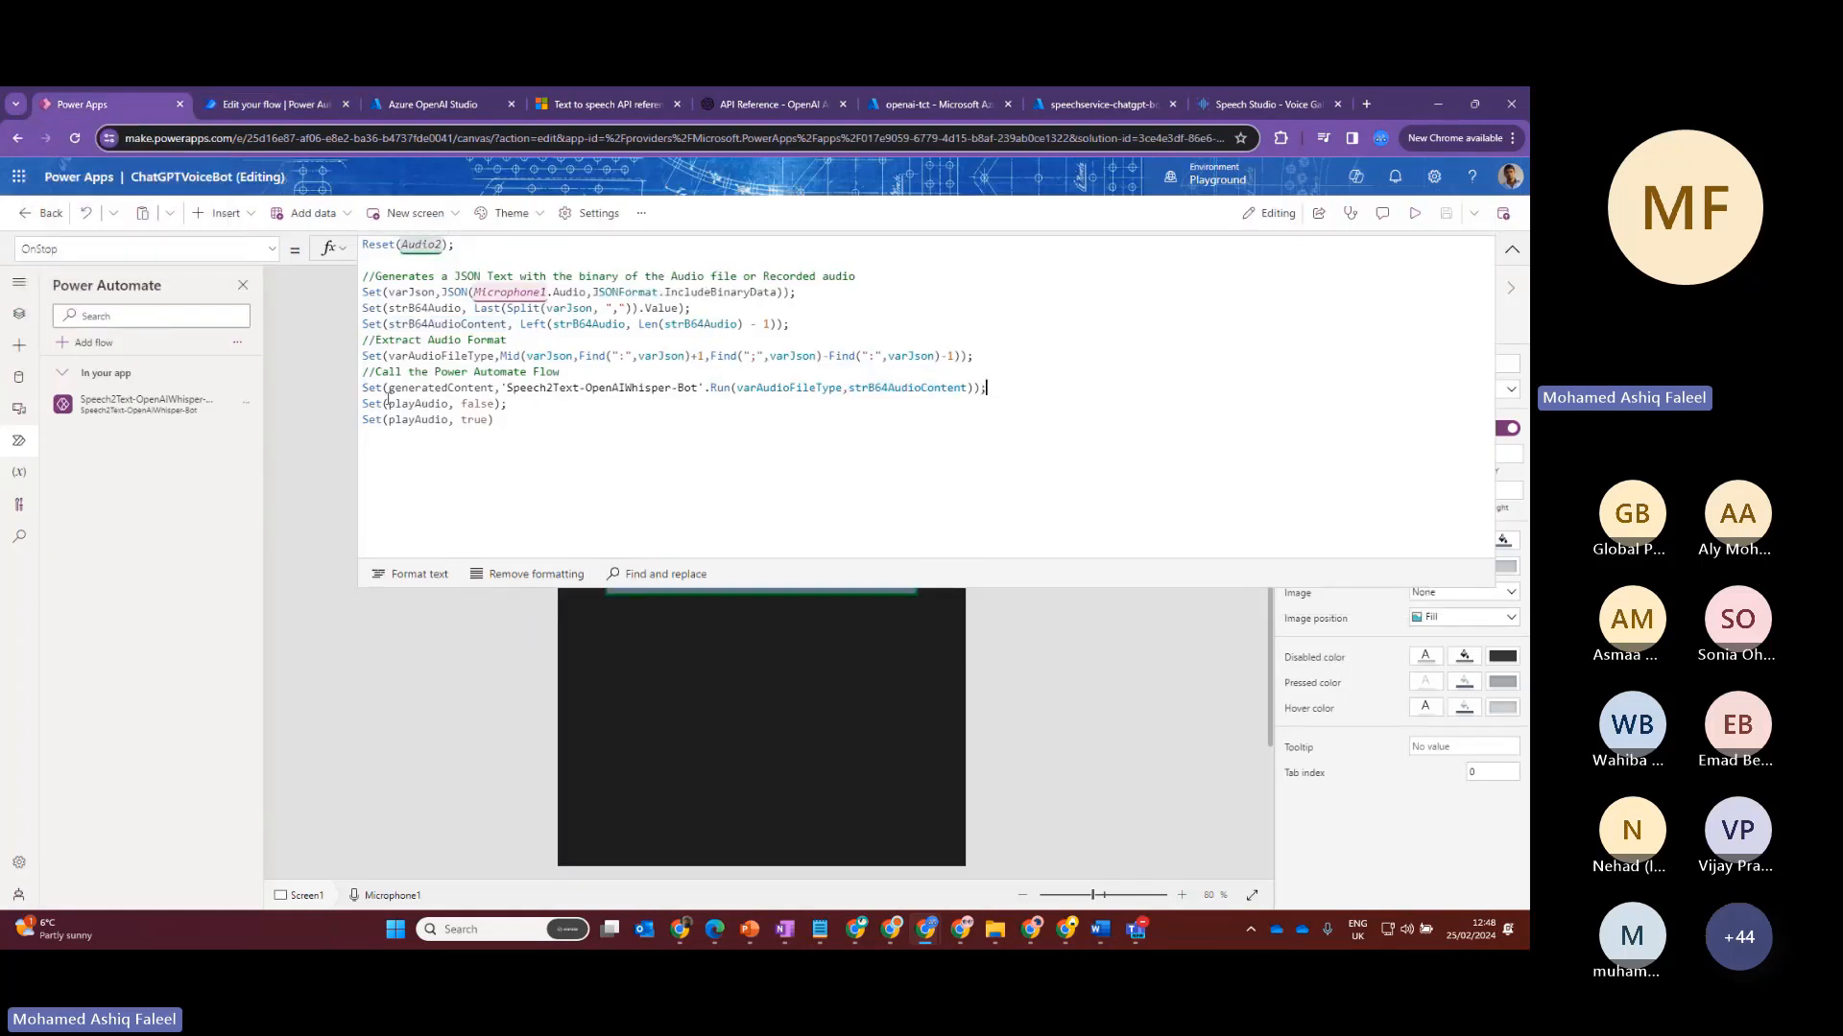
double_click(432, 390)
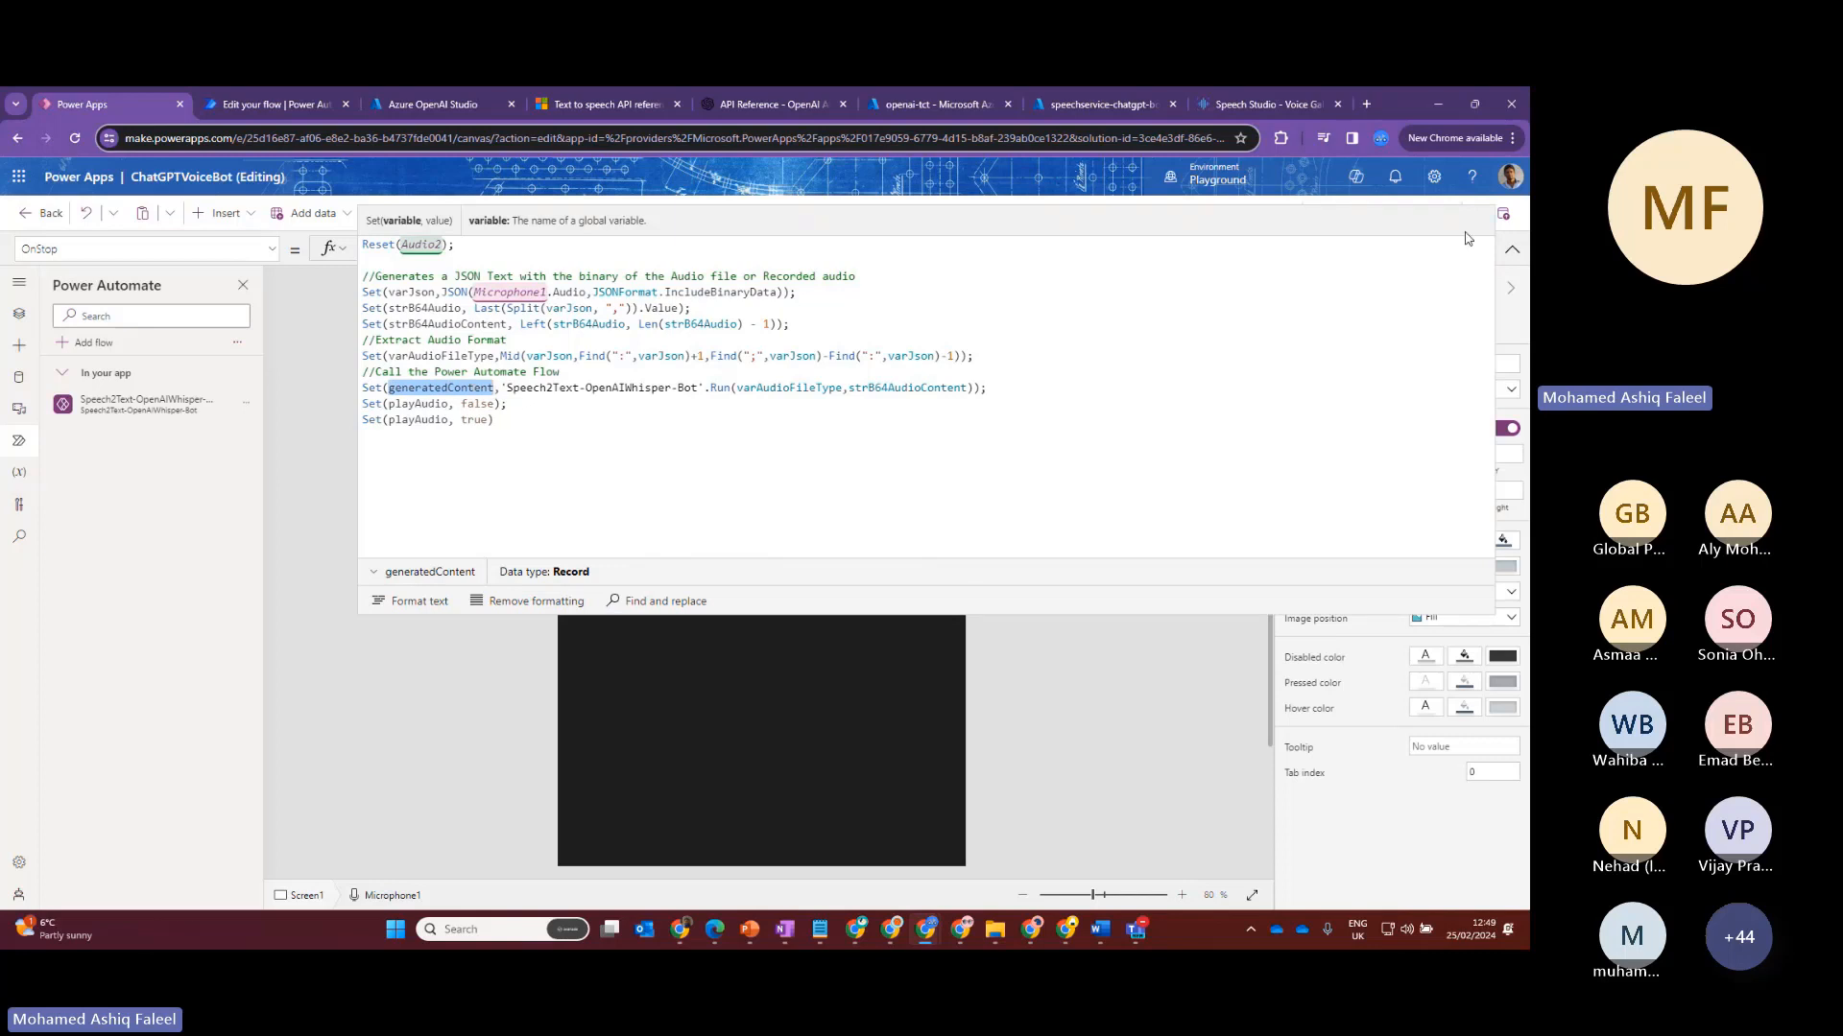
Collapse the expanded formula, show the tree view and highlight generatedContent and audiotext in Label2's Text formula
left_click(1511, 253)
left_click(756, 685)
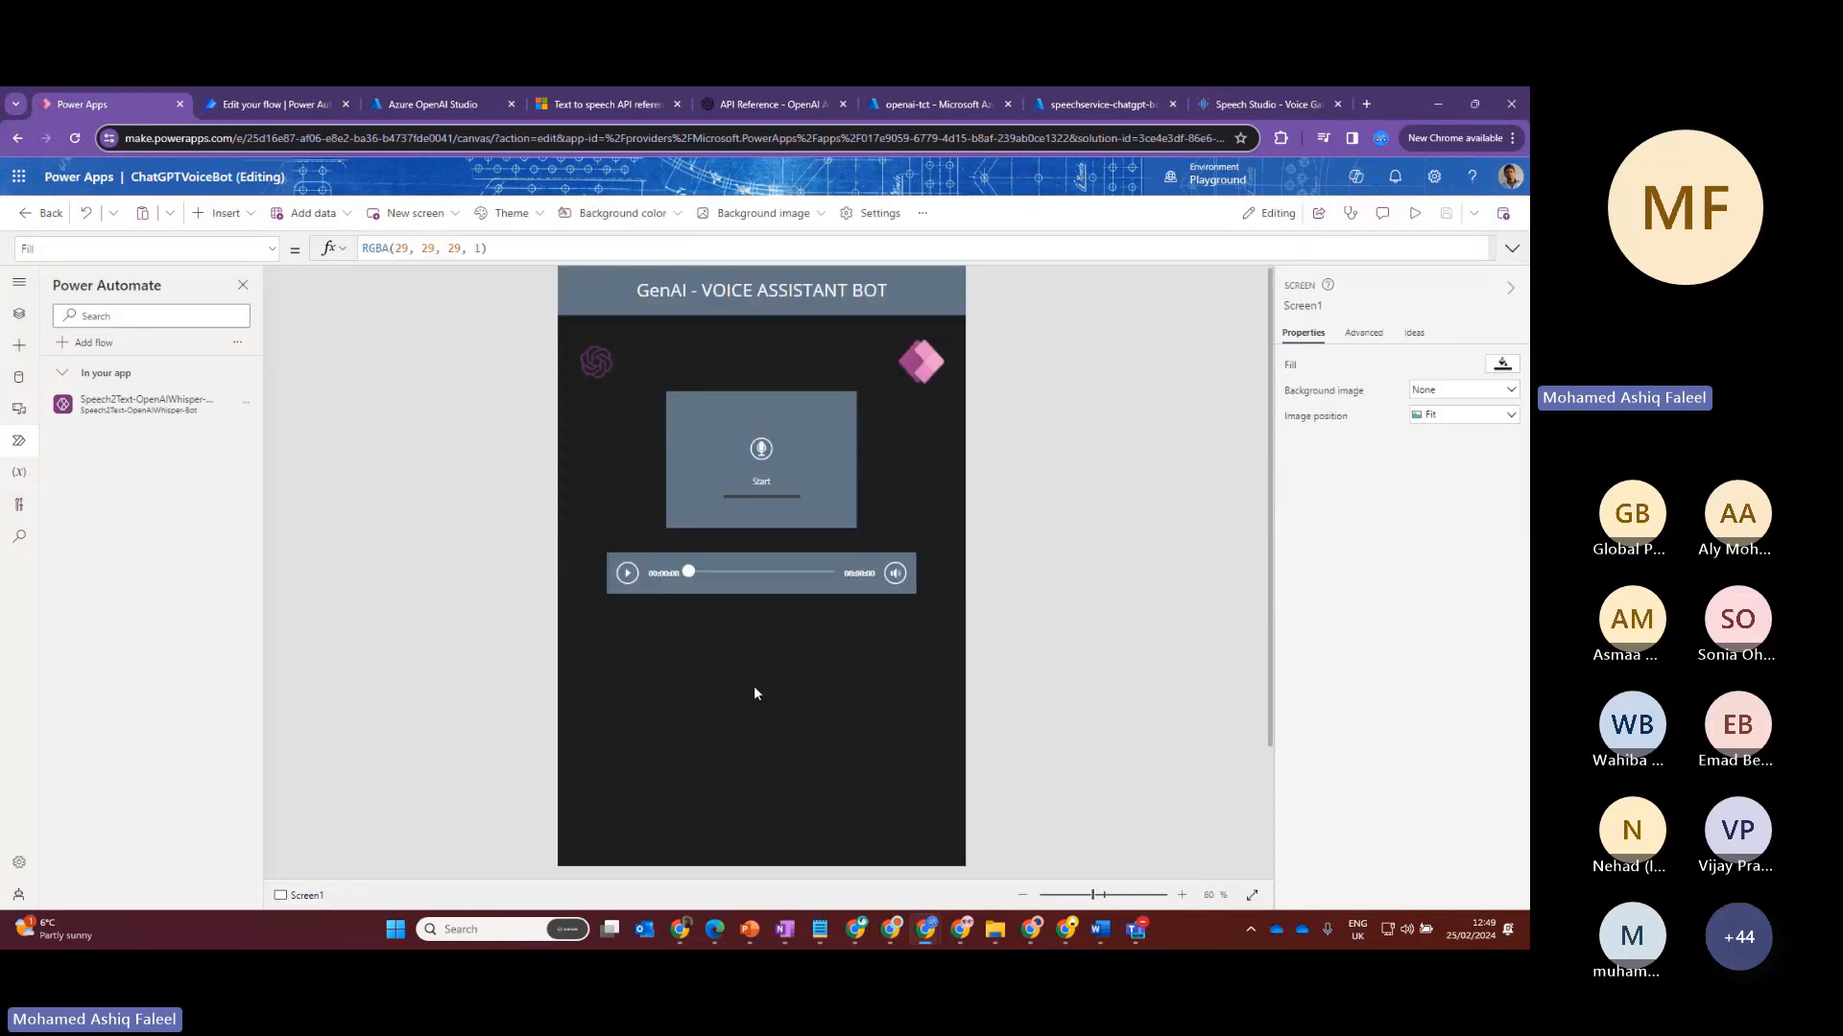
left_click(23, 286)
left_click(55, 313)
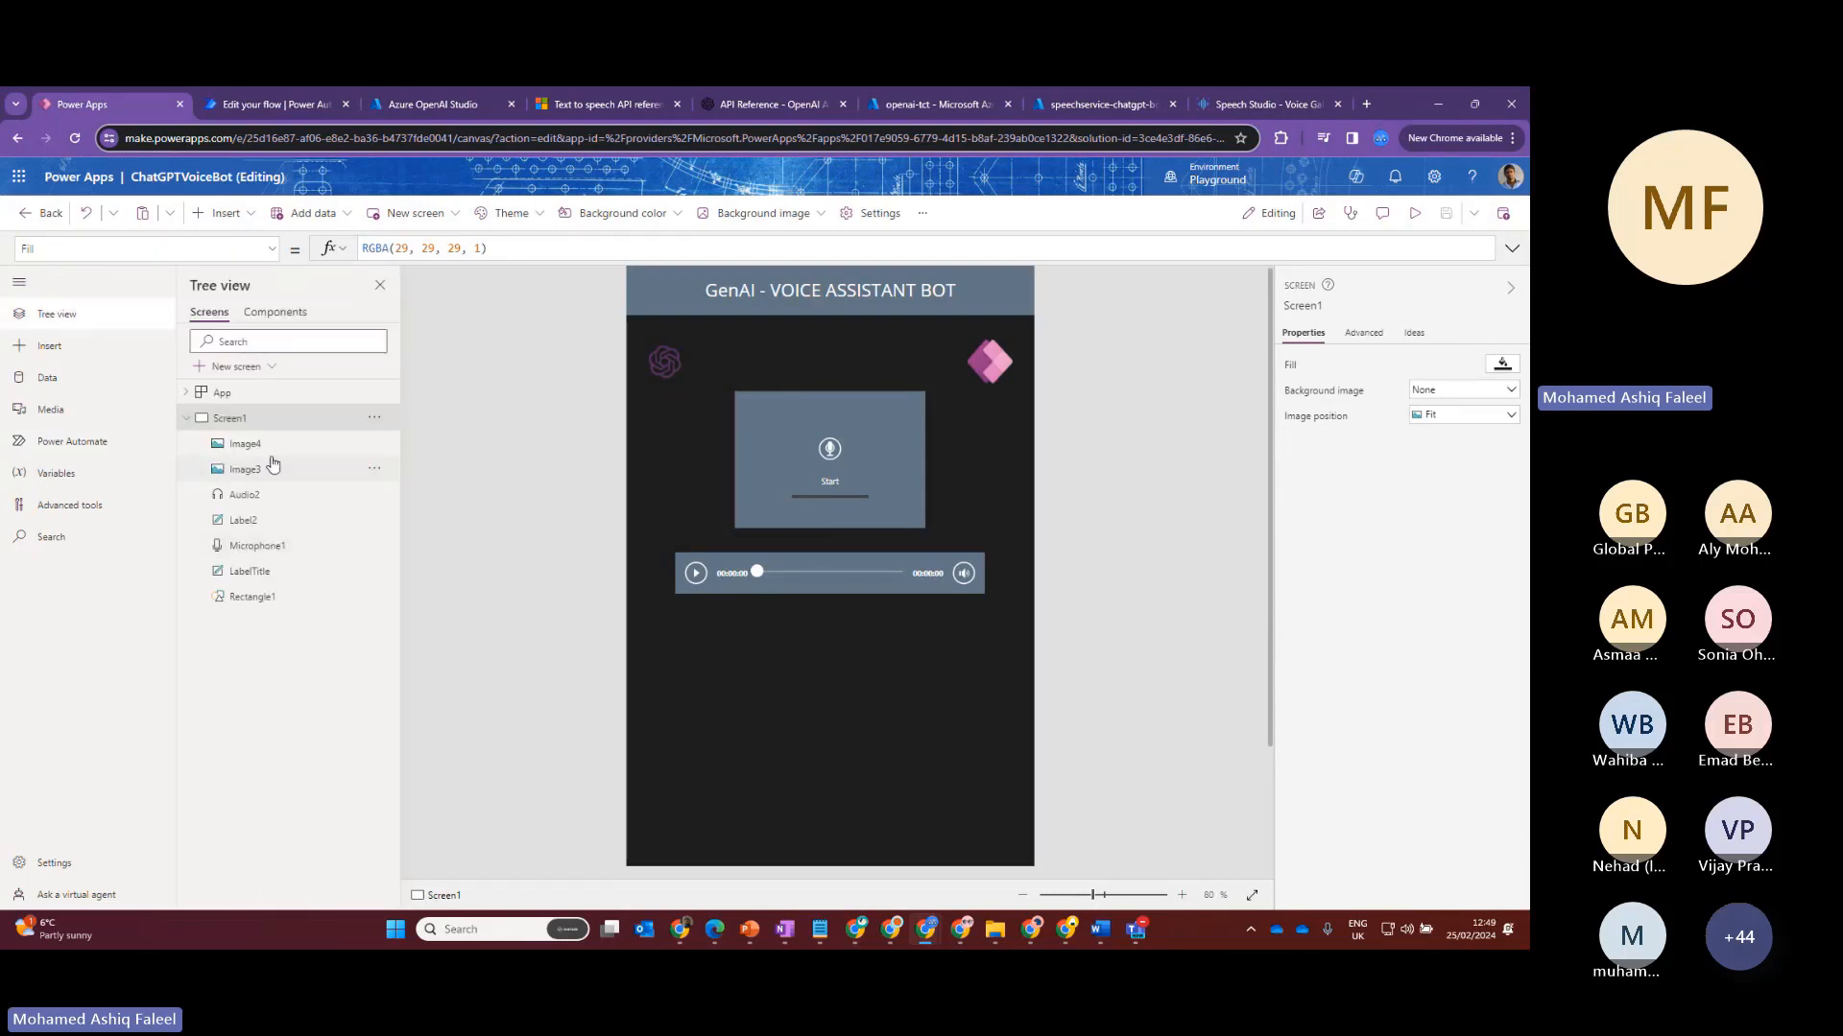
left_click(257, 521)
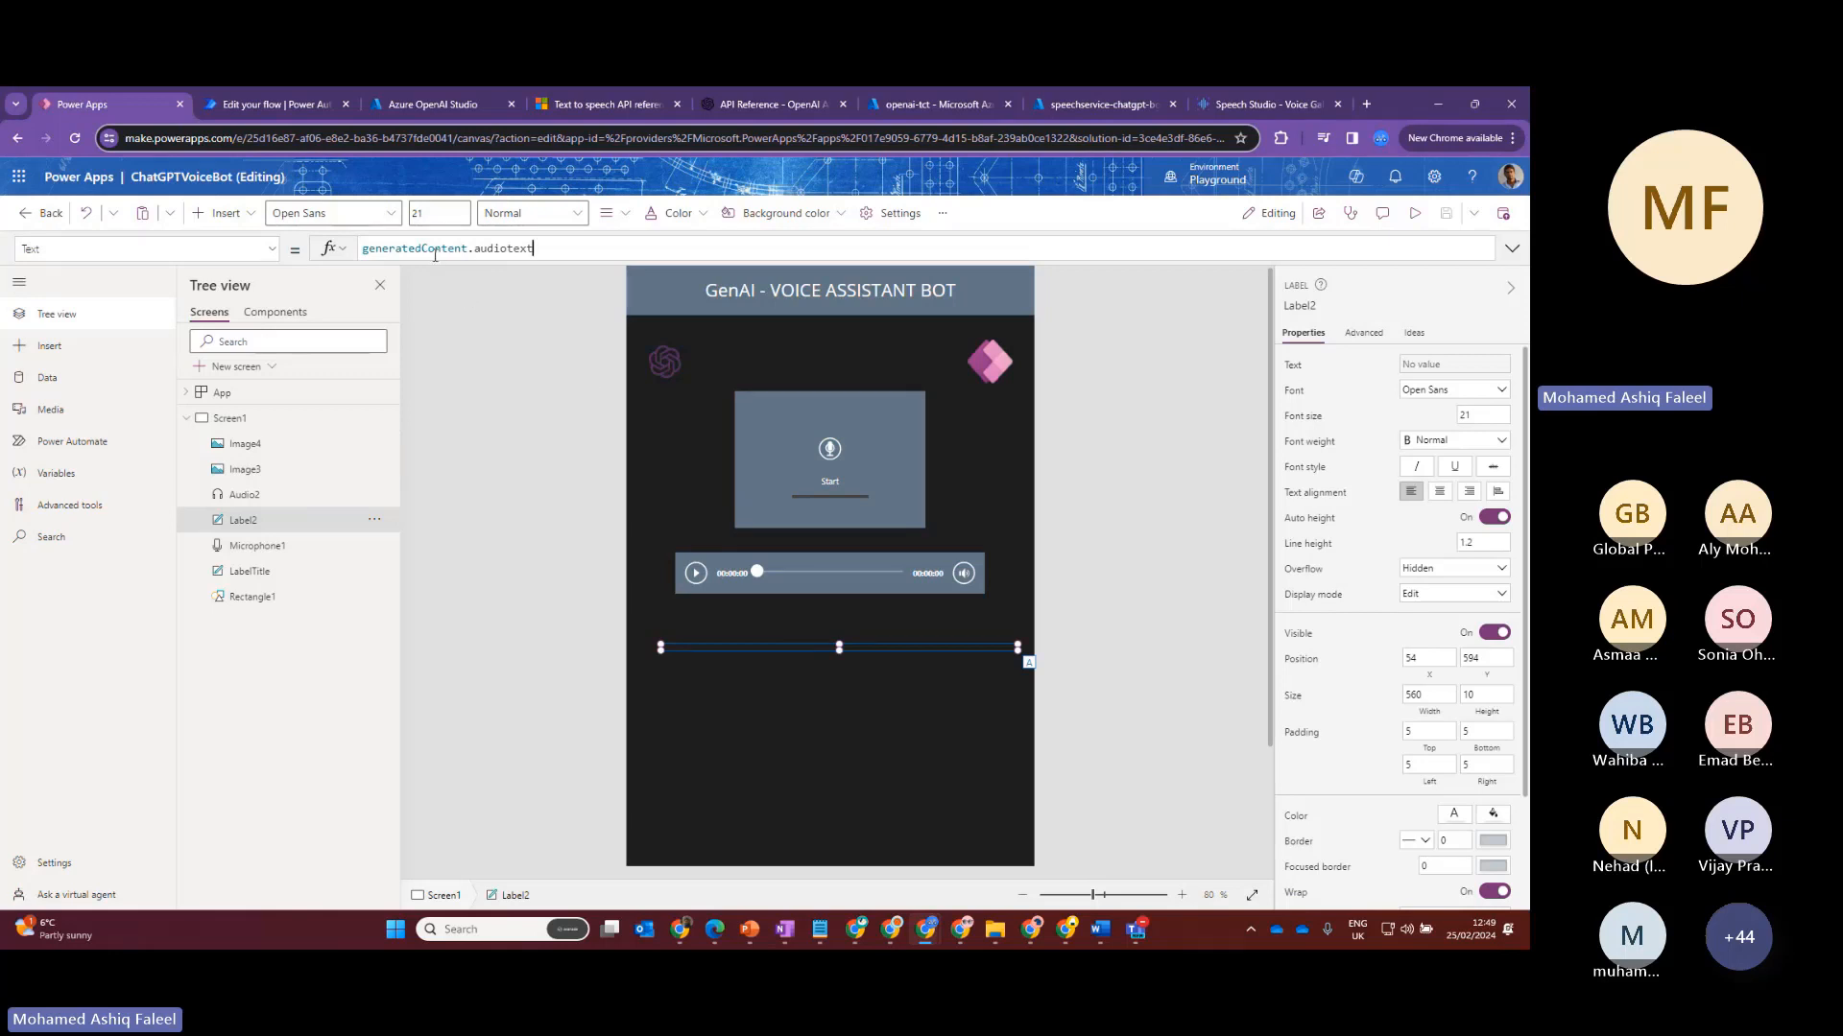
double_click(404, 248)
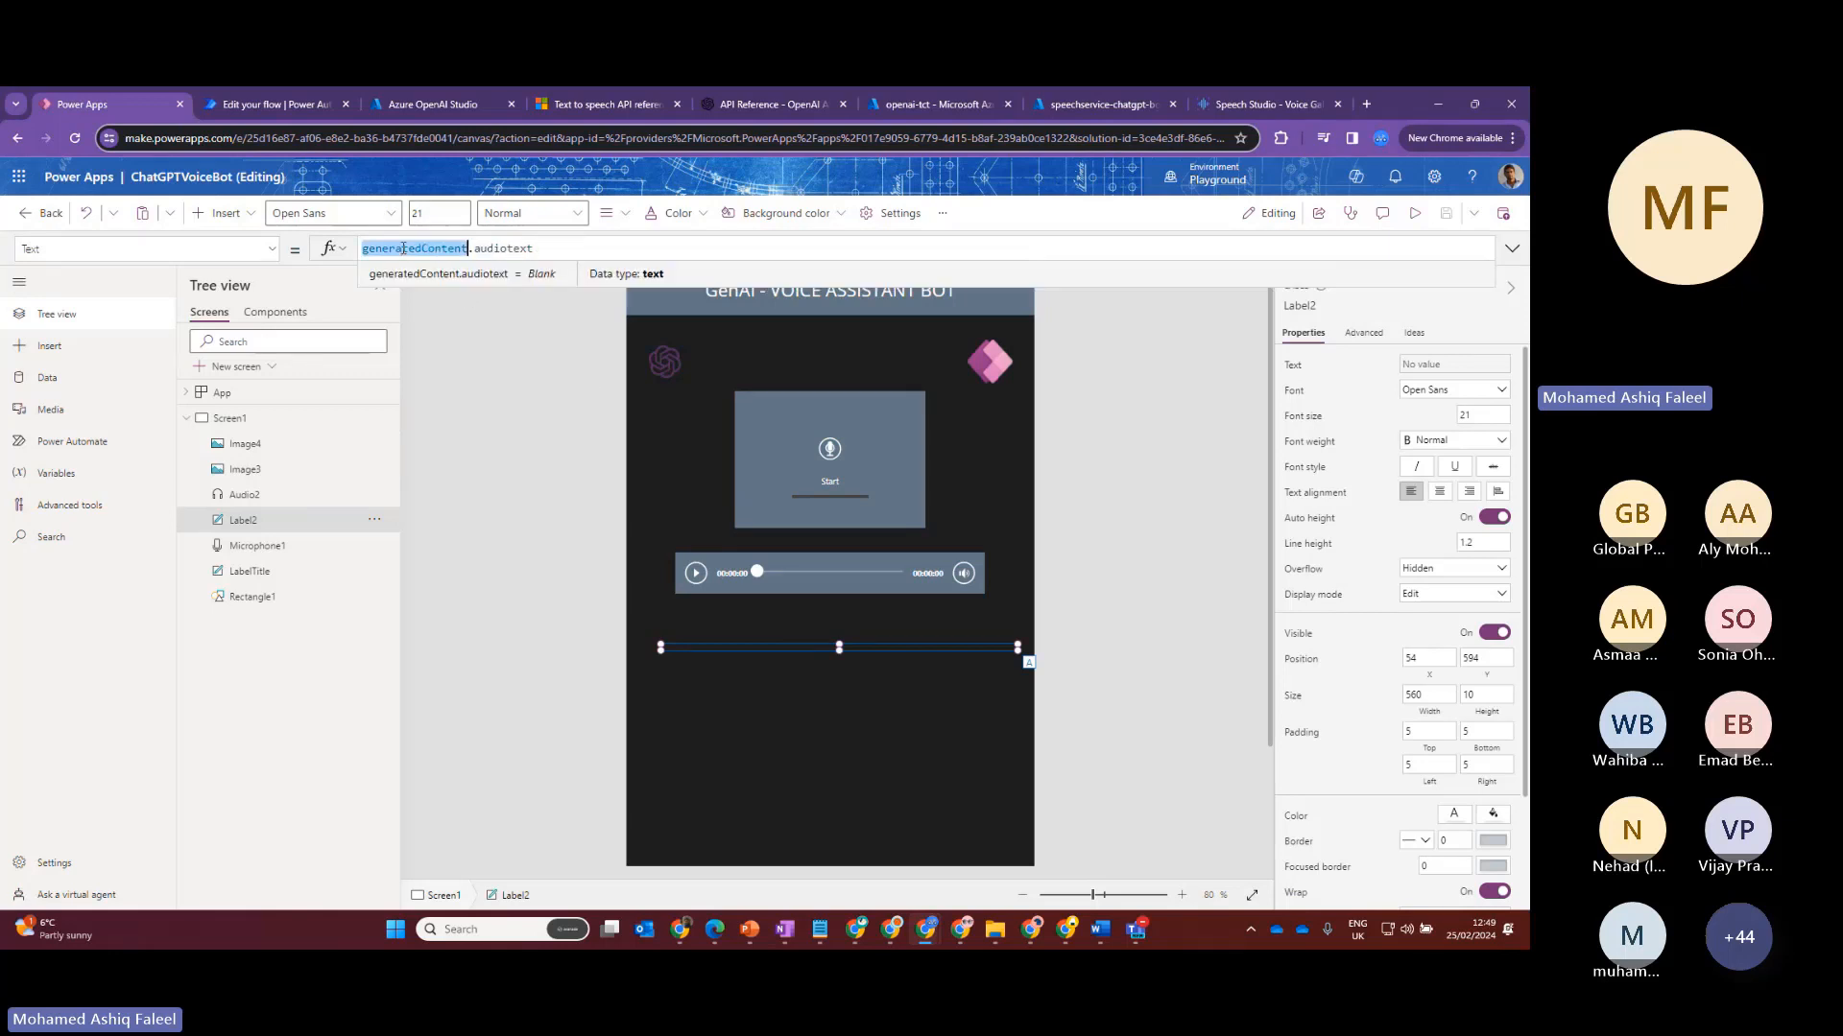
double_click(500, 248)
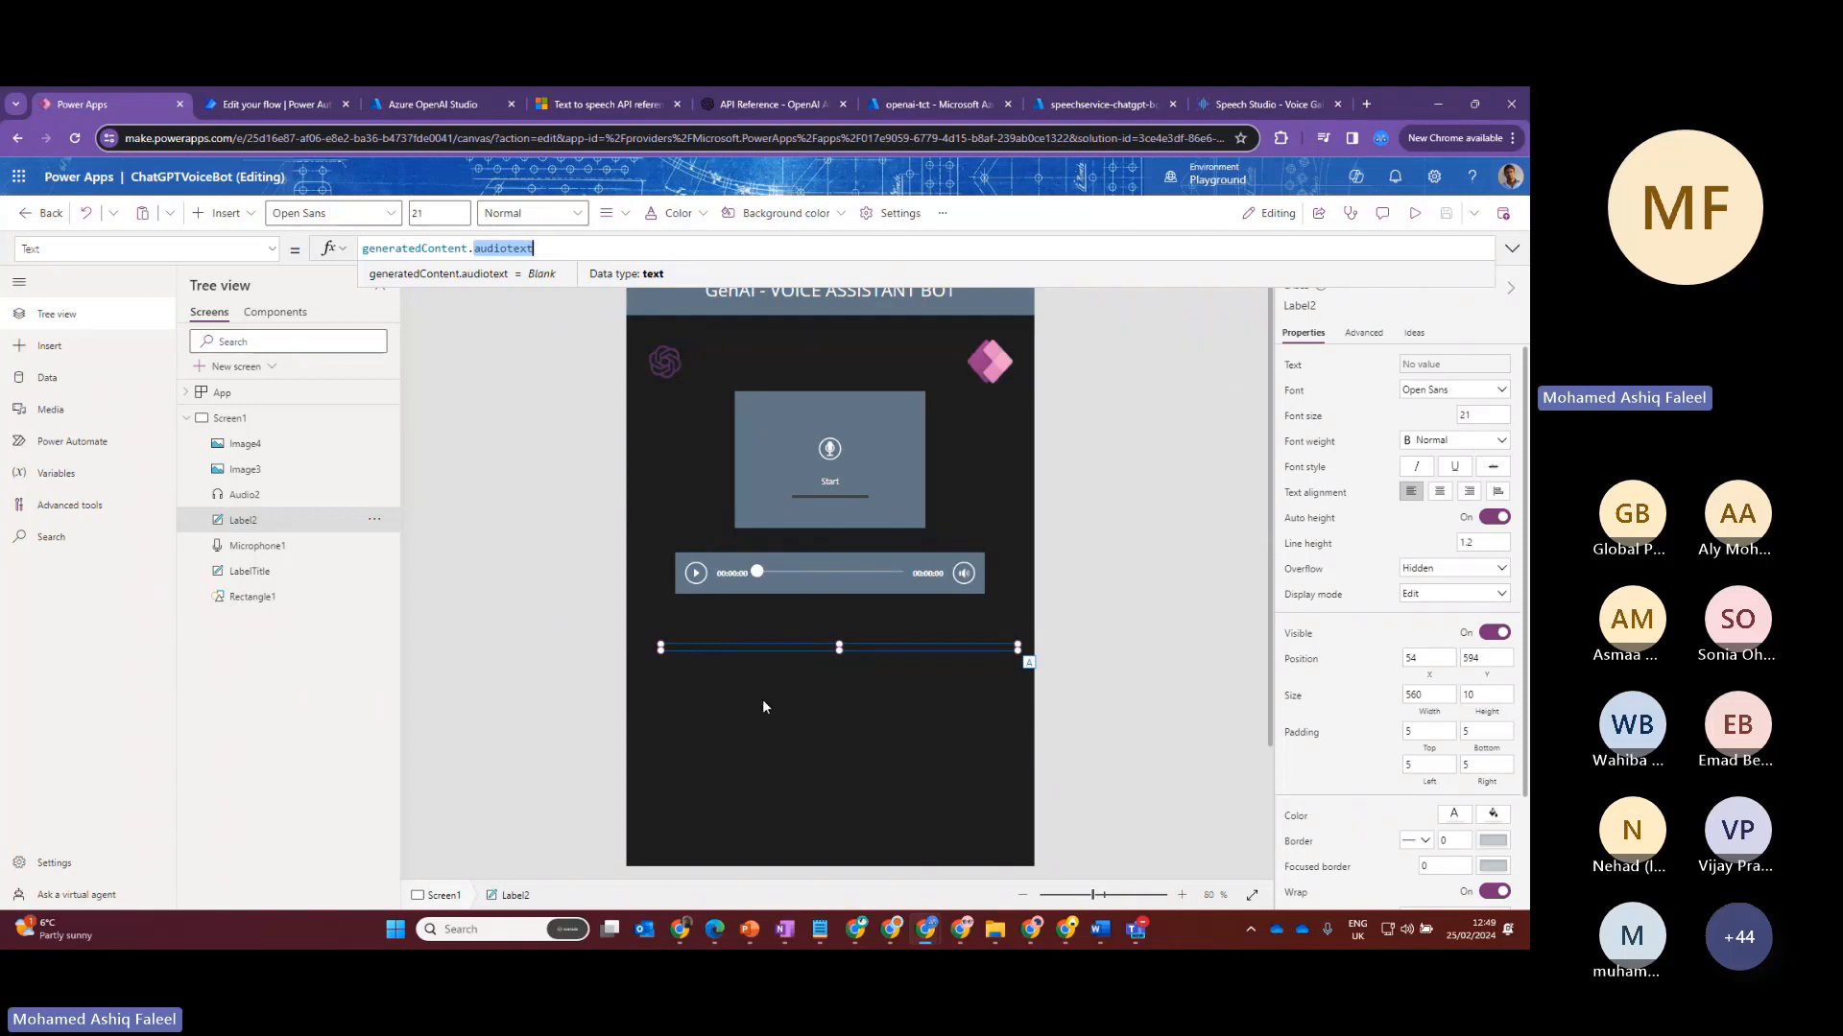
Select the Audio2 control and highlight the data:audio/x-wav;base64 prefix and its audio type in the Media formula
left_click(719, 561)
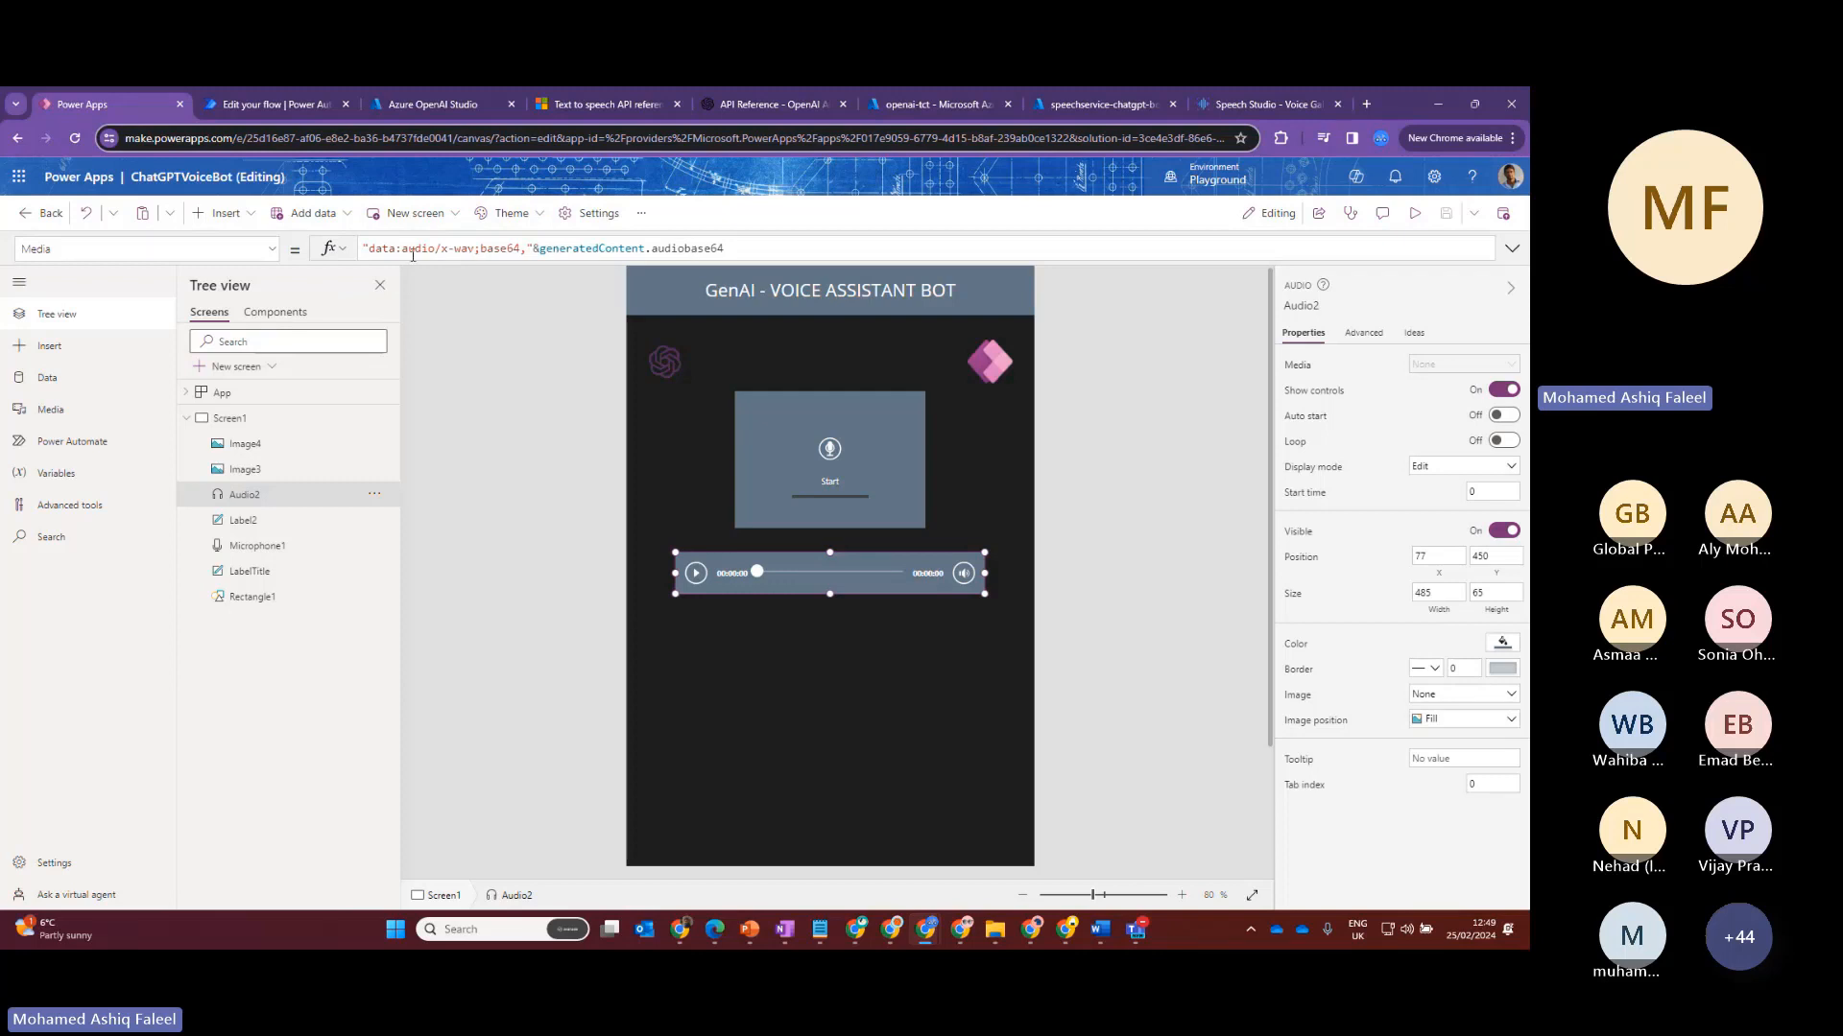
left_click(383, 250)
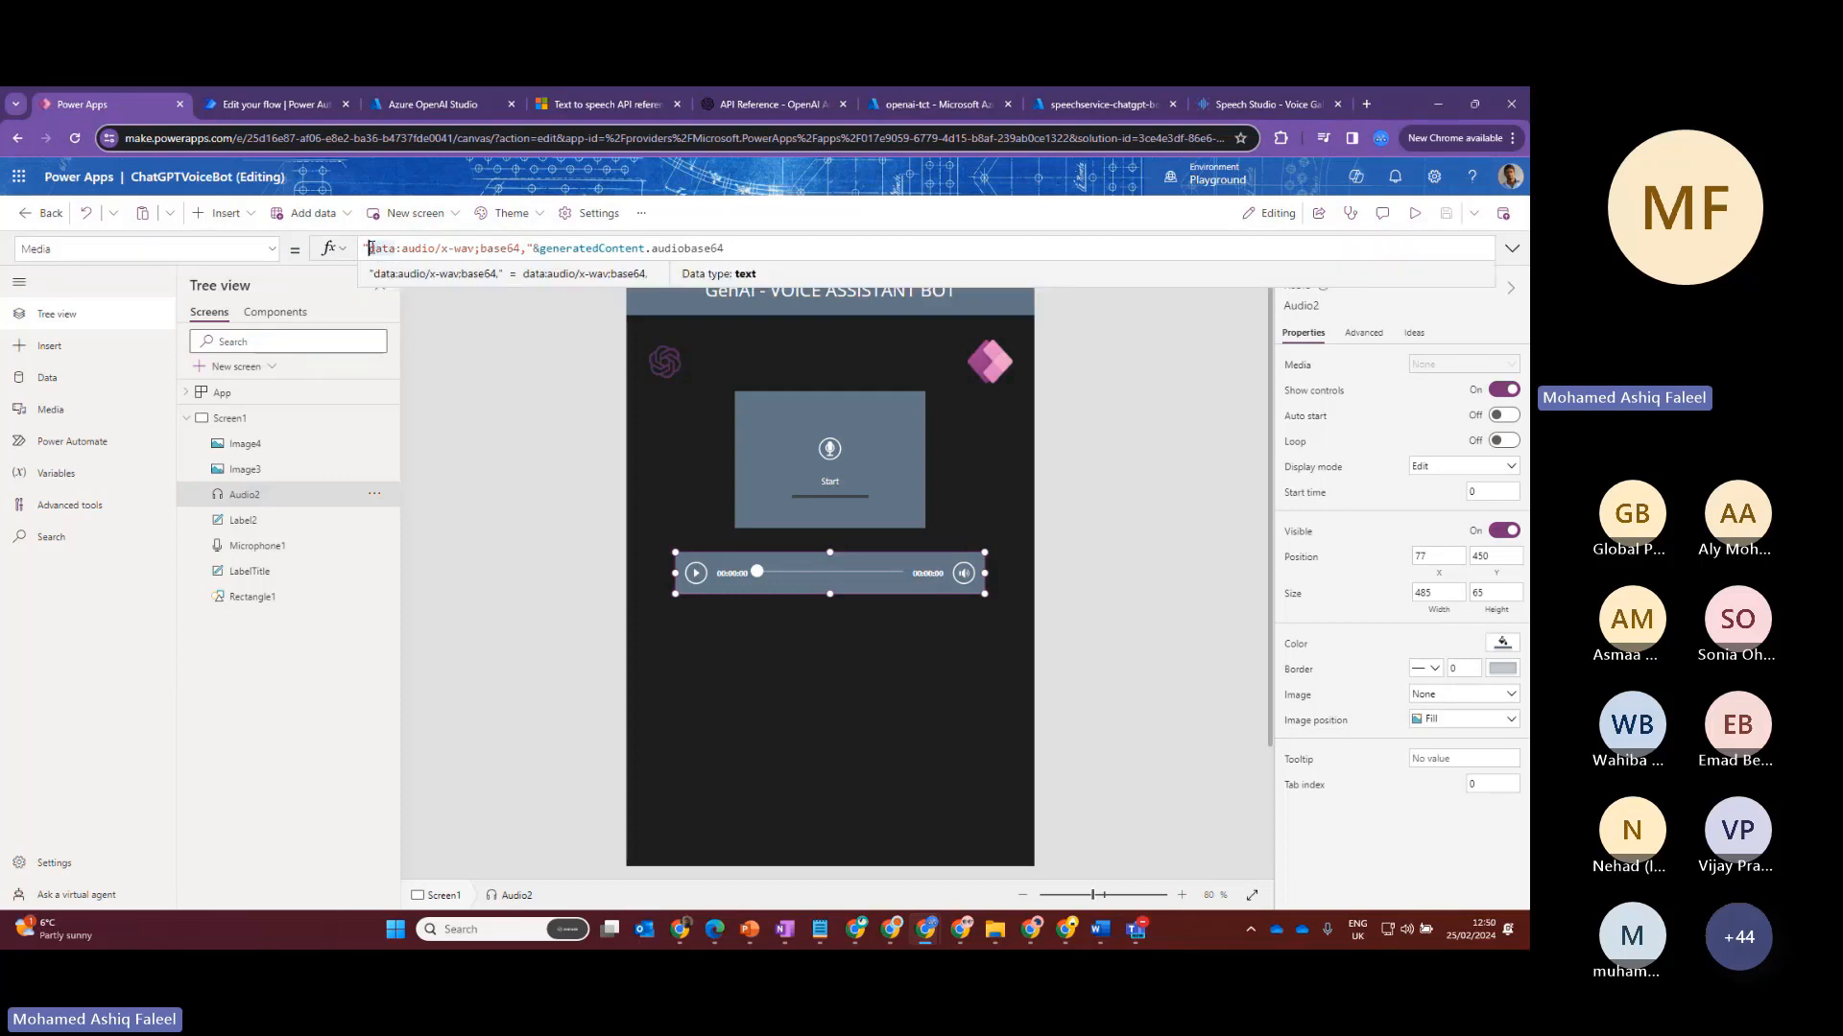
left_click(519, 248, "shift")
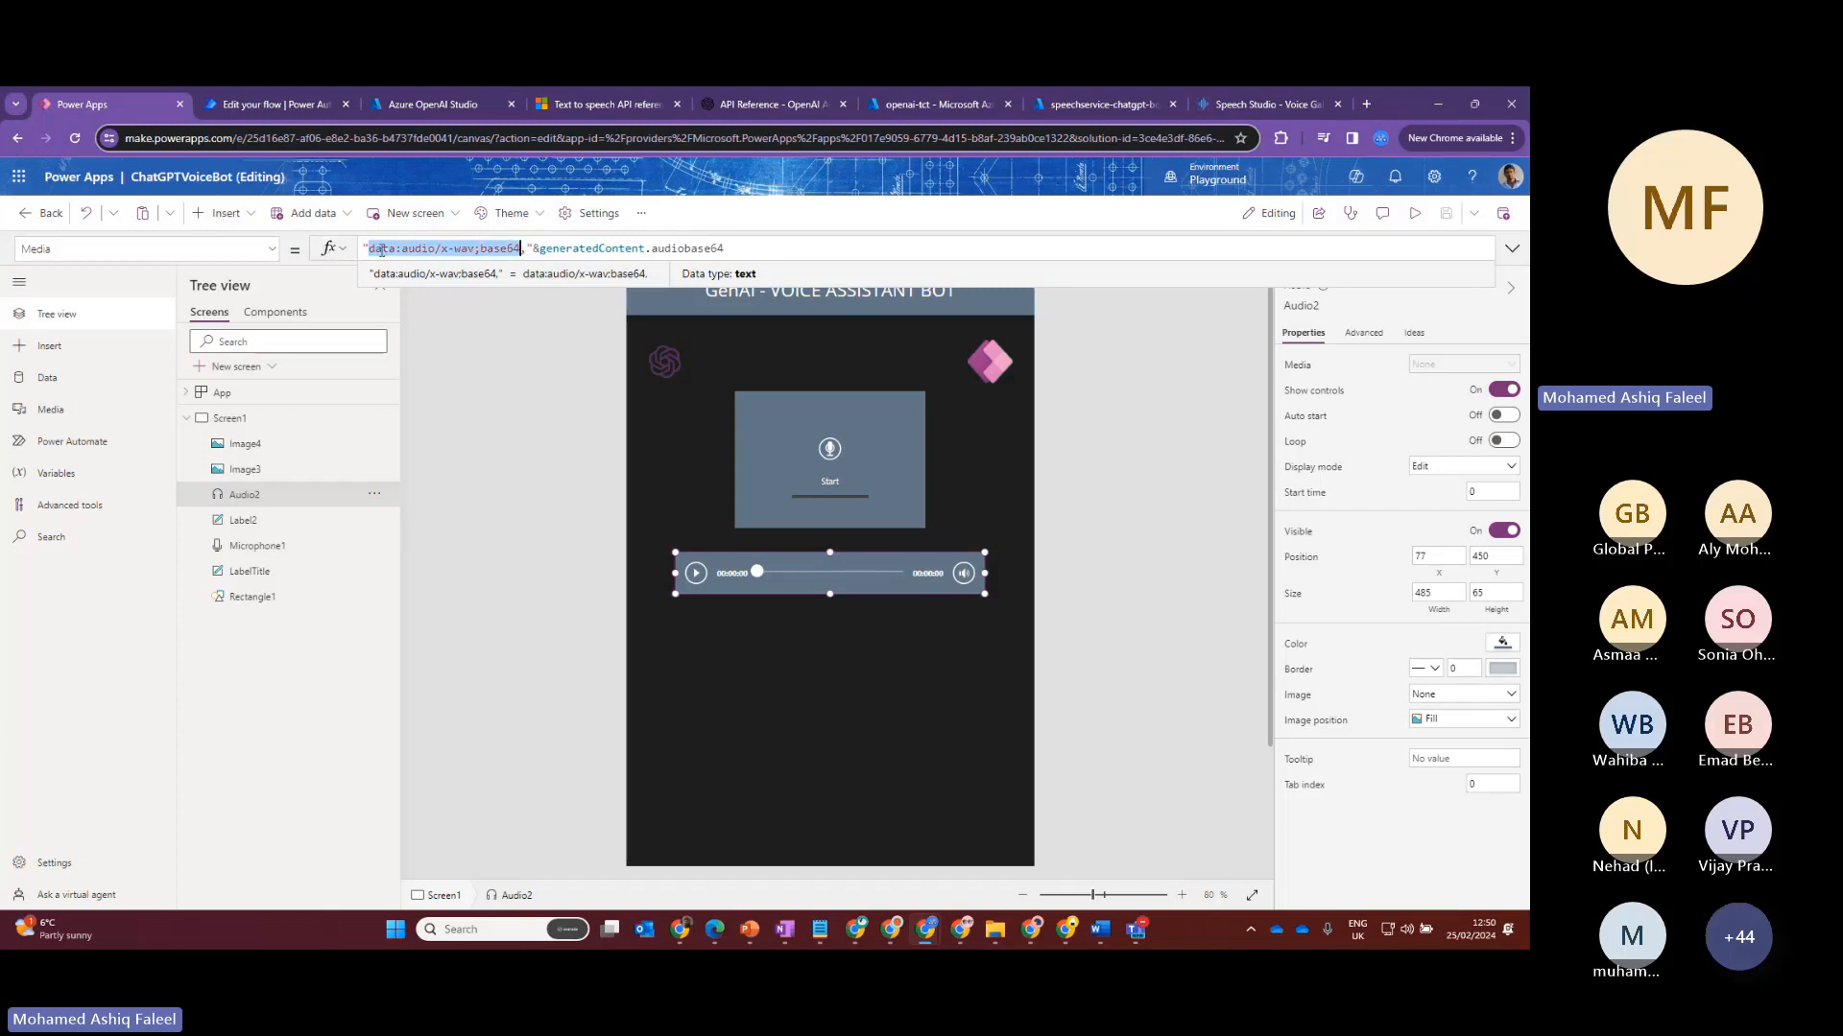
left_click(394, 249, "shift")
double_click(417, 249)
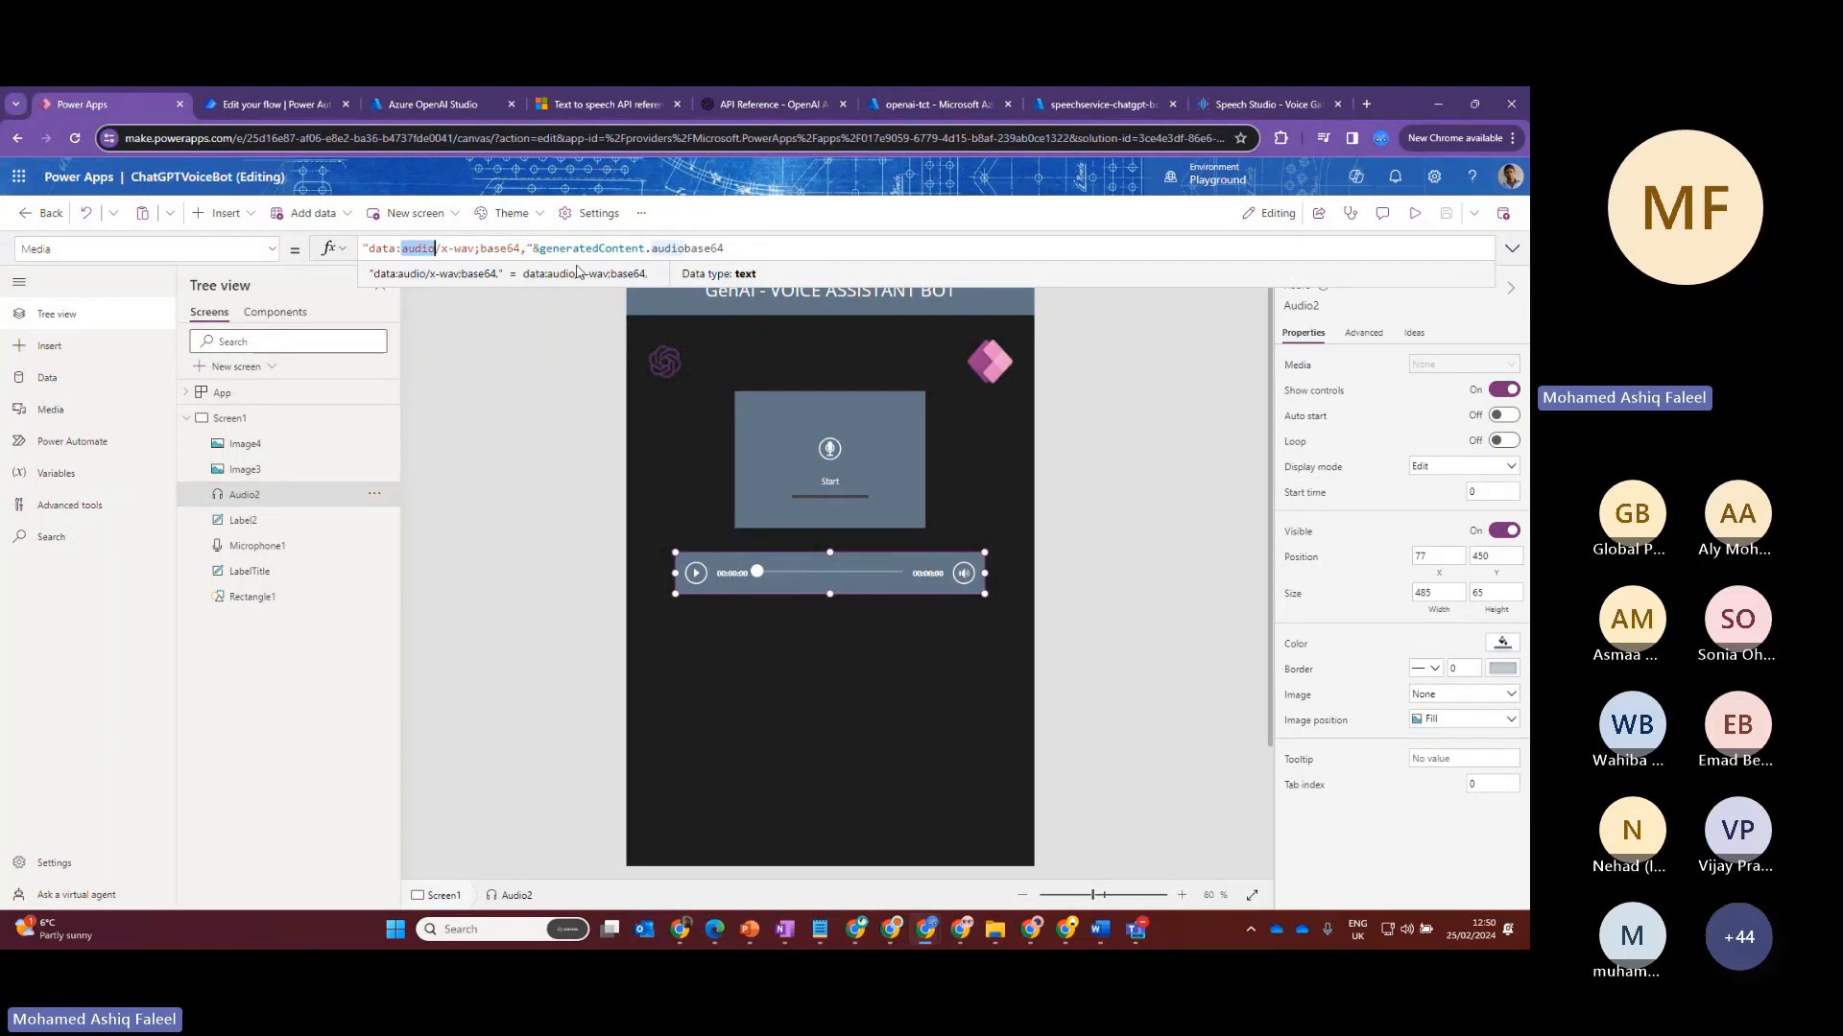
Review the HTTP-TexttoSpeech and generatedAudioBase64 actions in the Power Automate flow, then highlight generatedContent in Audio2's Media formula in Power Apps
left_click(276, 103)
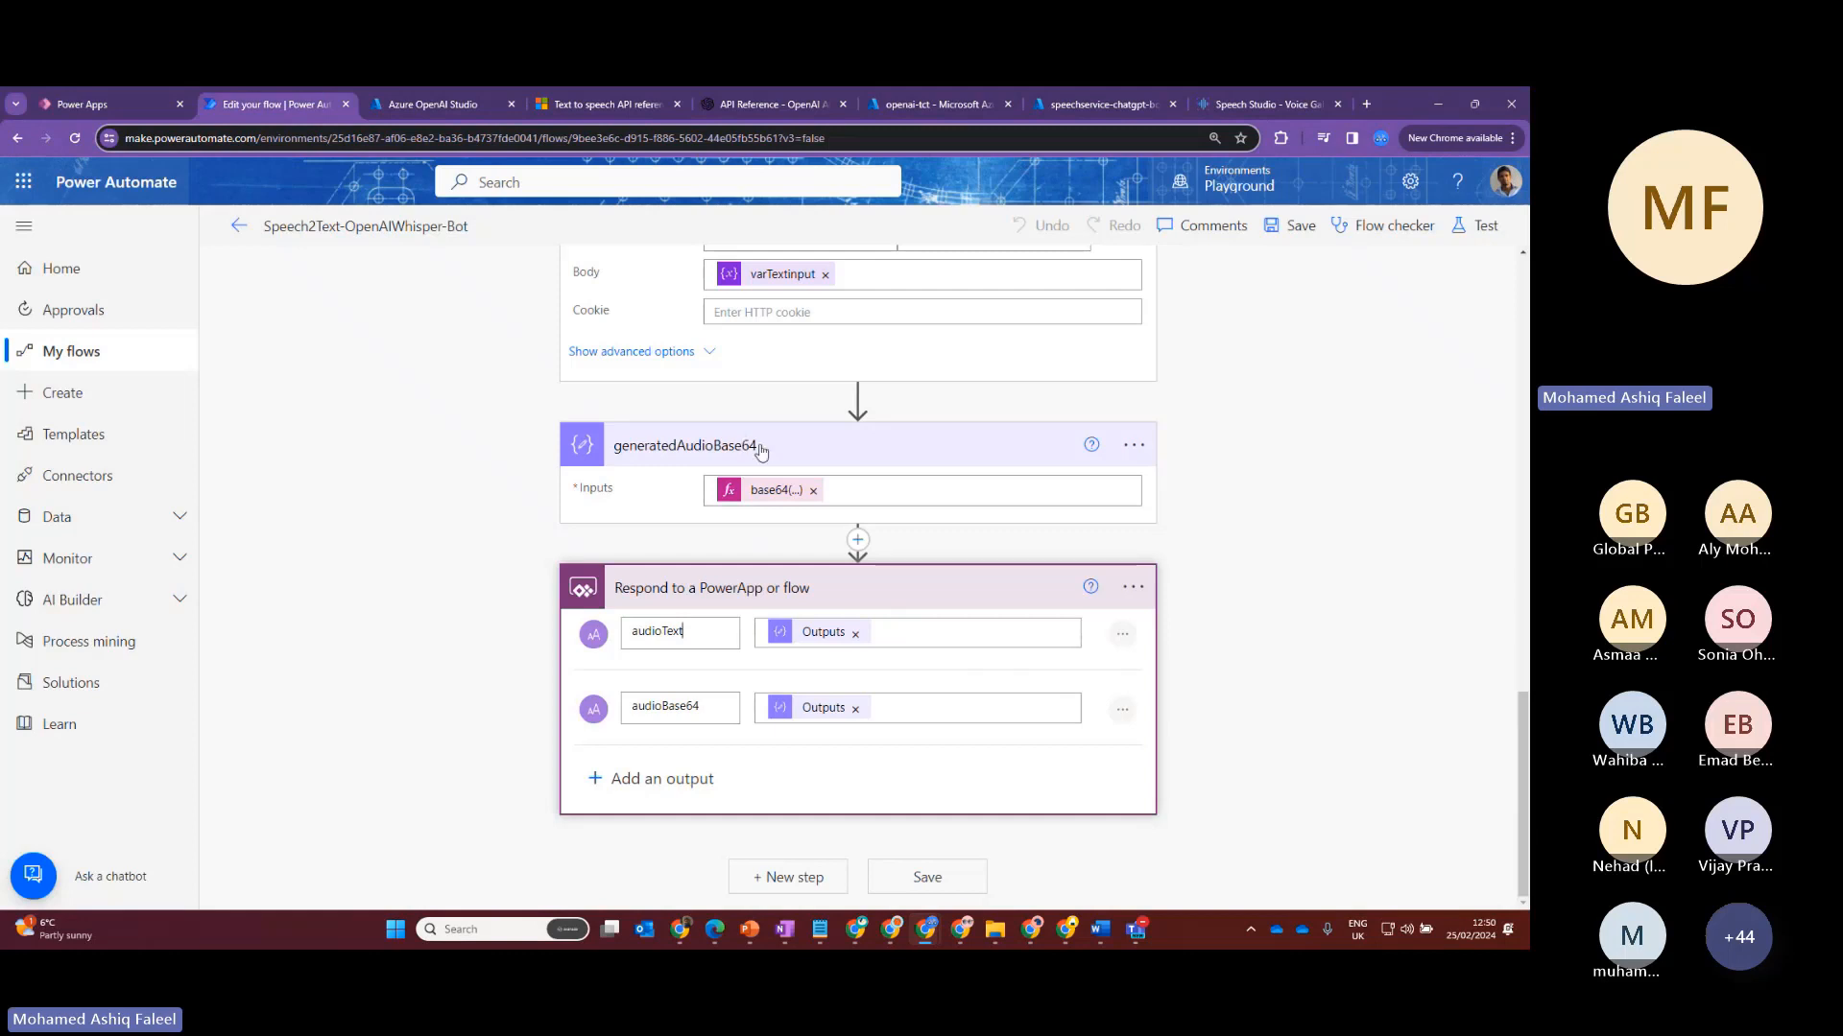
scroll(761, 451, "up", 5)
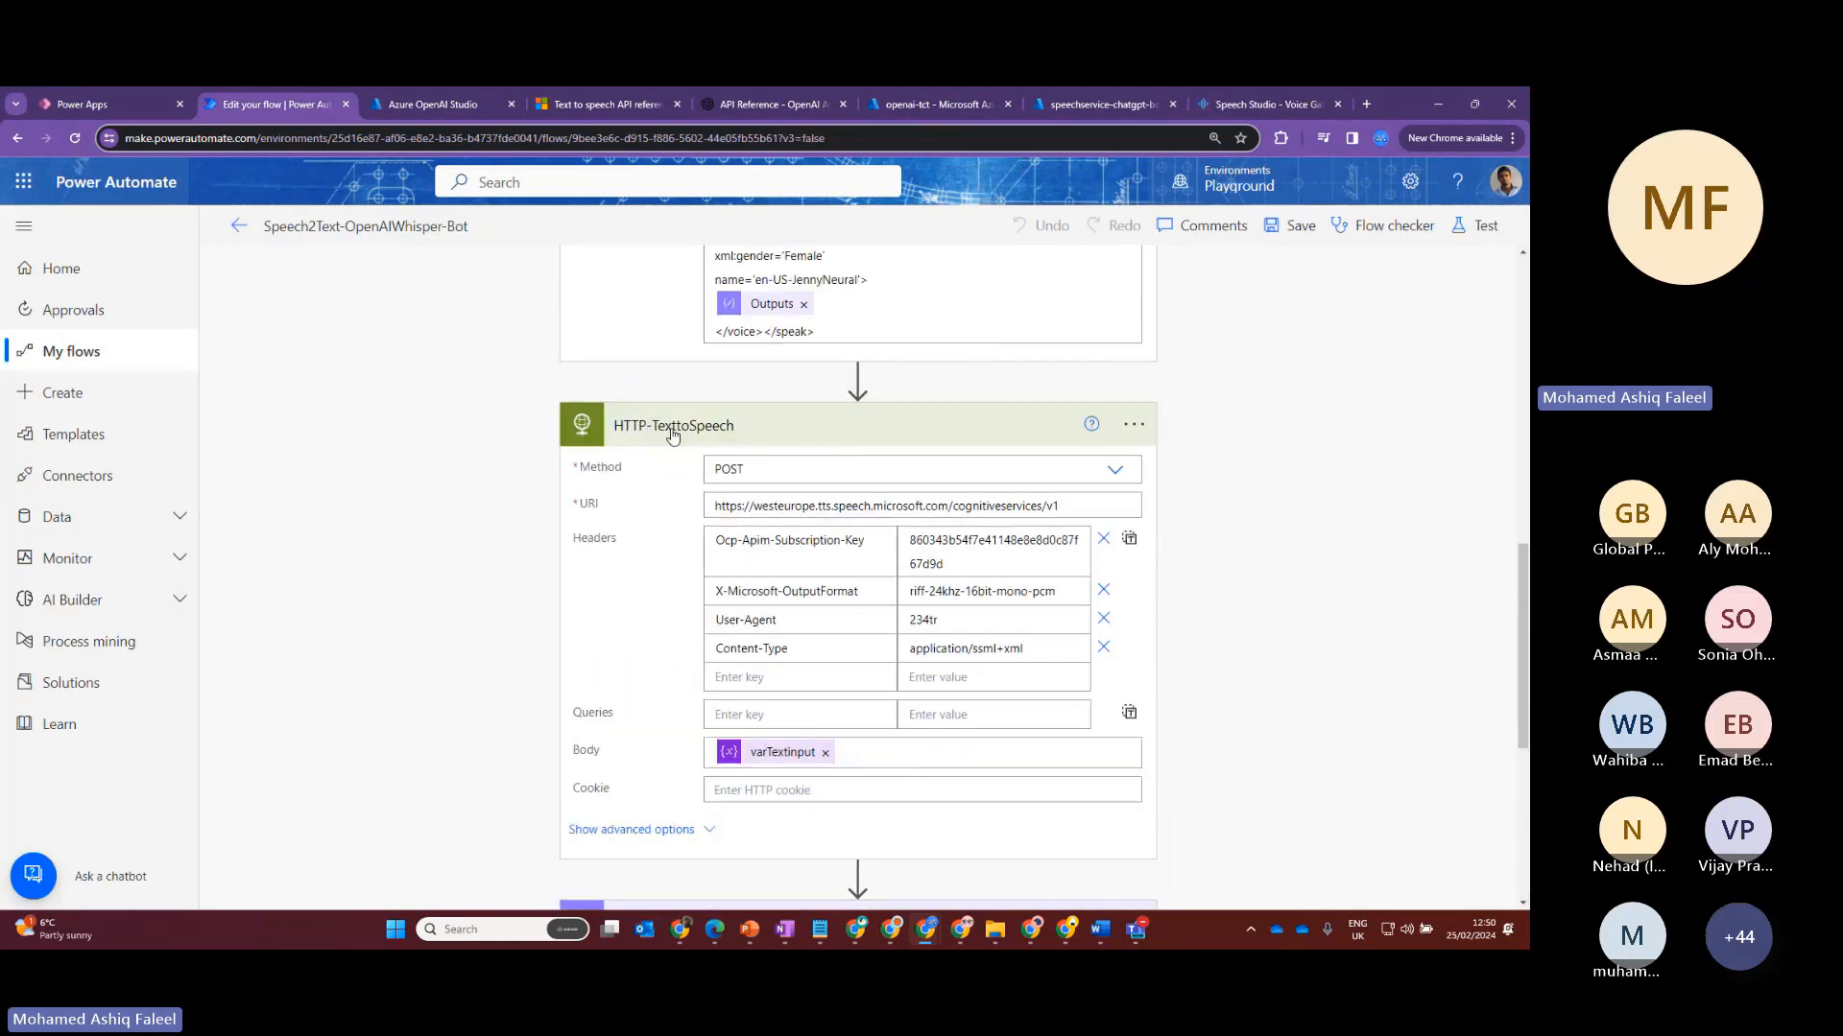
scroll(729, 461, "down", 4)
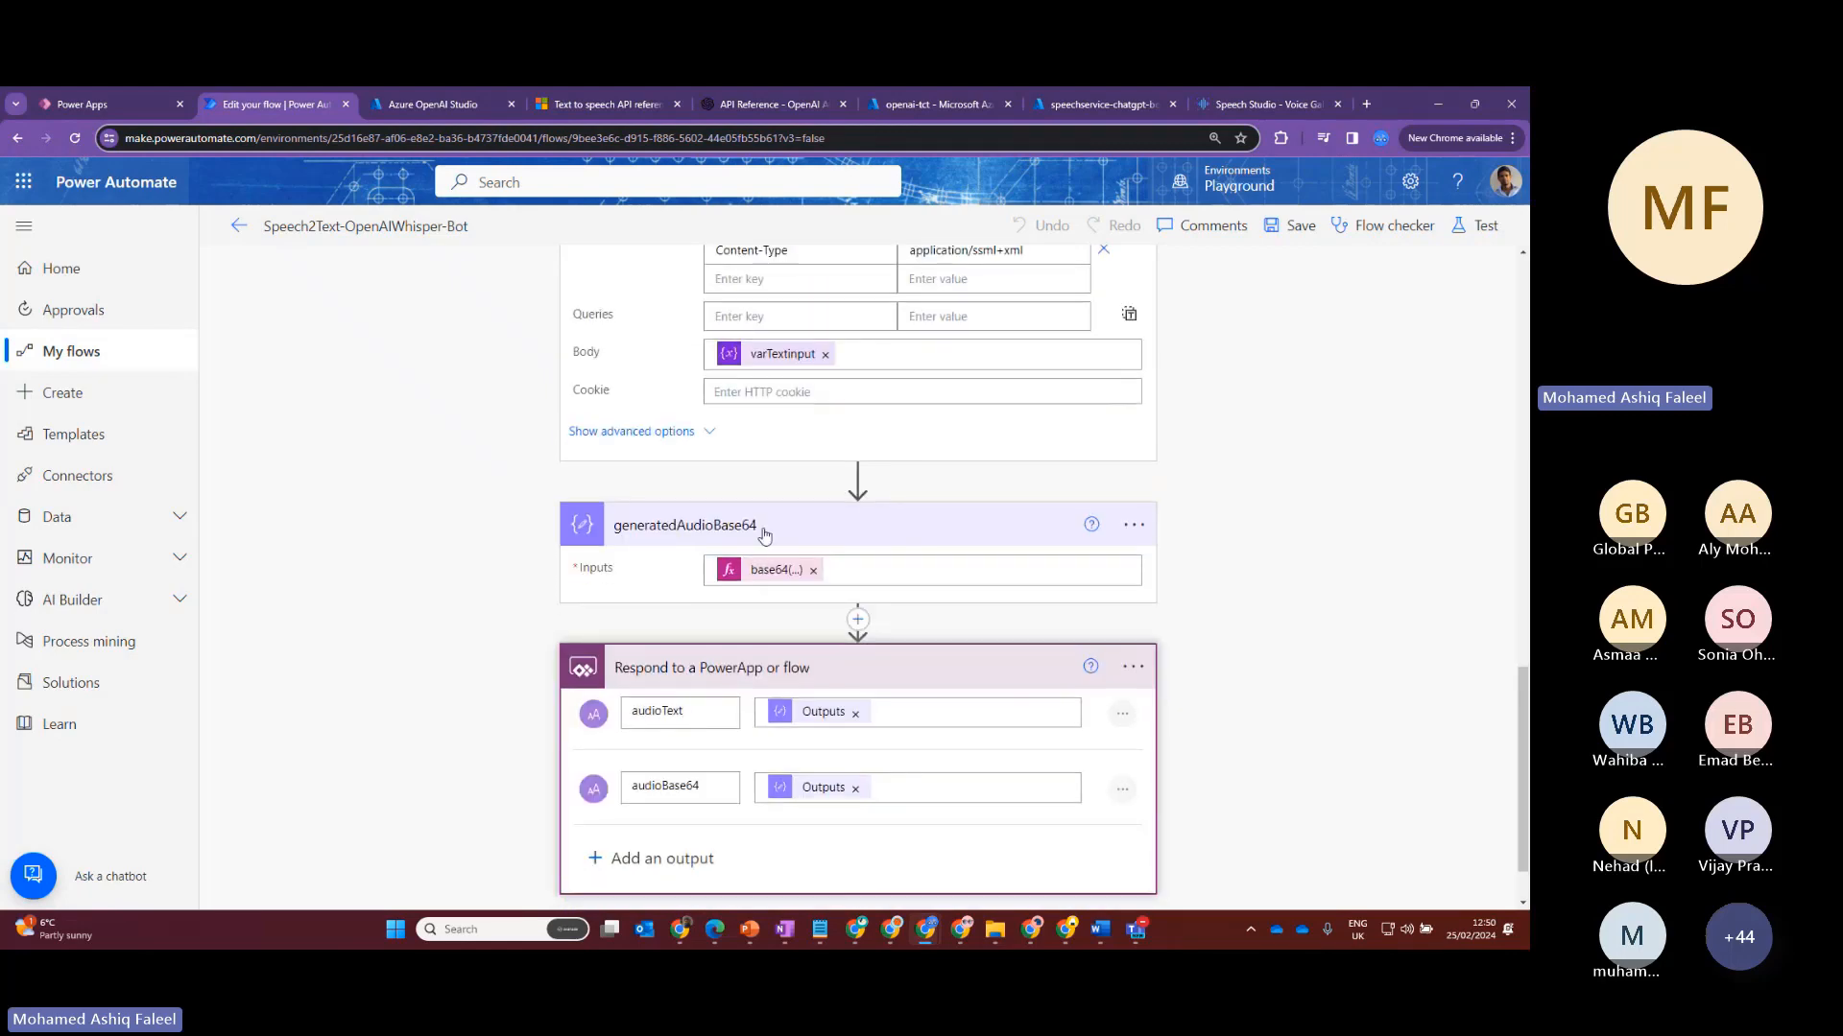
left_click(113, 106)
double_click(575, 249)
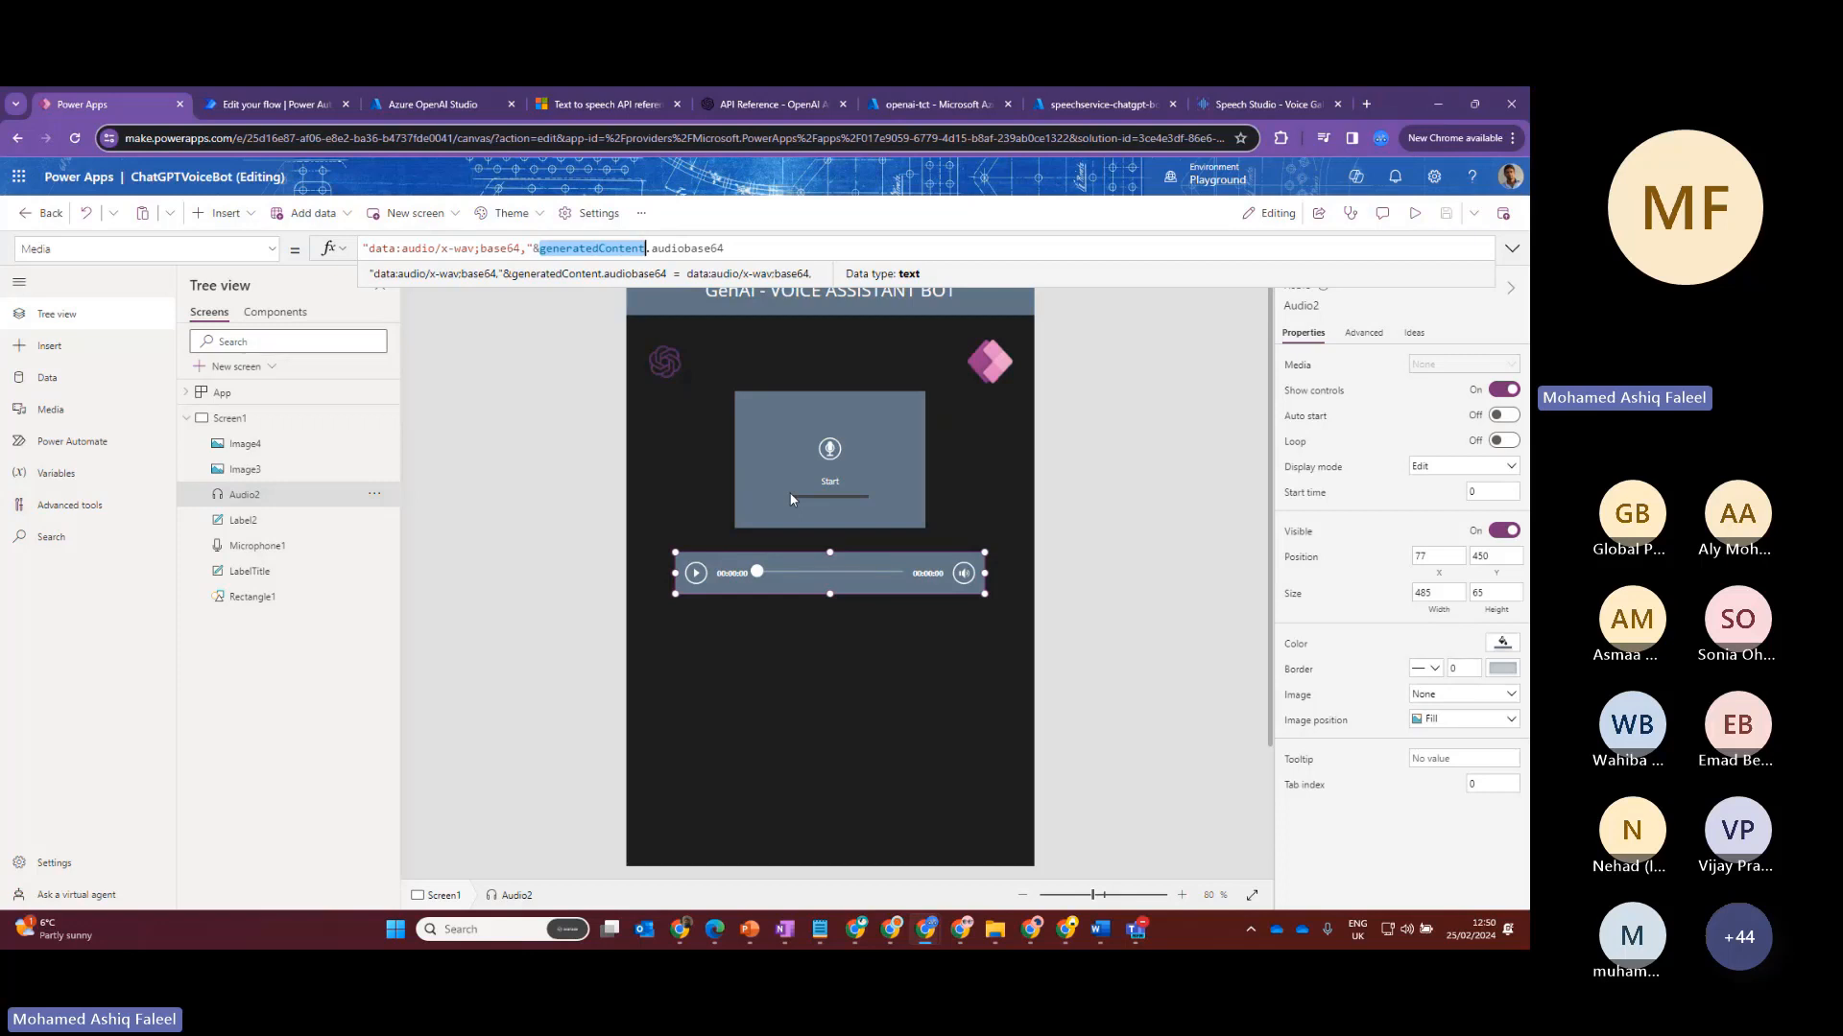
Switch to Power Automate, leave the flow editor and open the Feb 25, 09:04 AM run from the 28-day run history
left_click(240, 106)
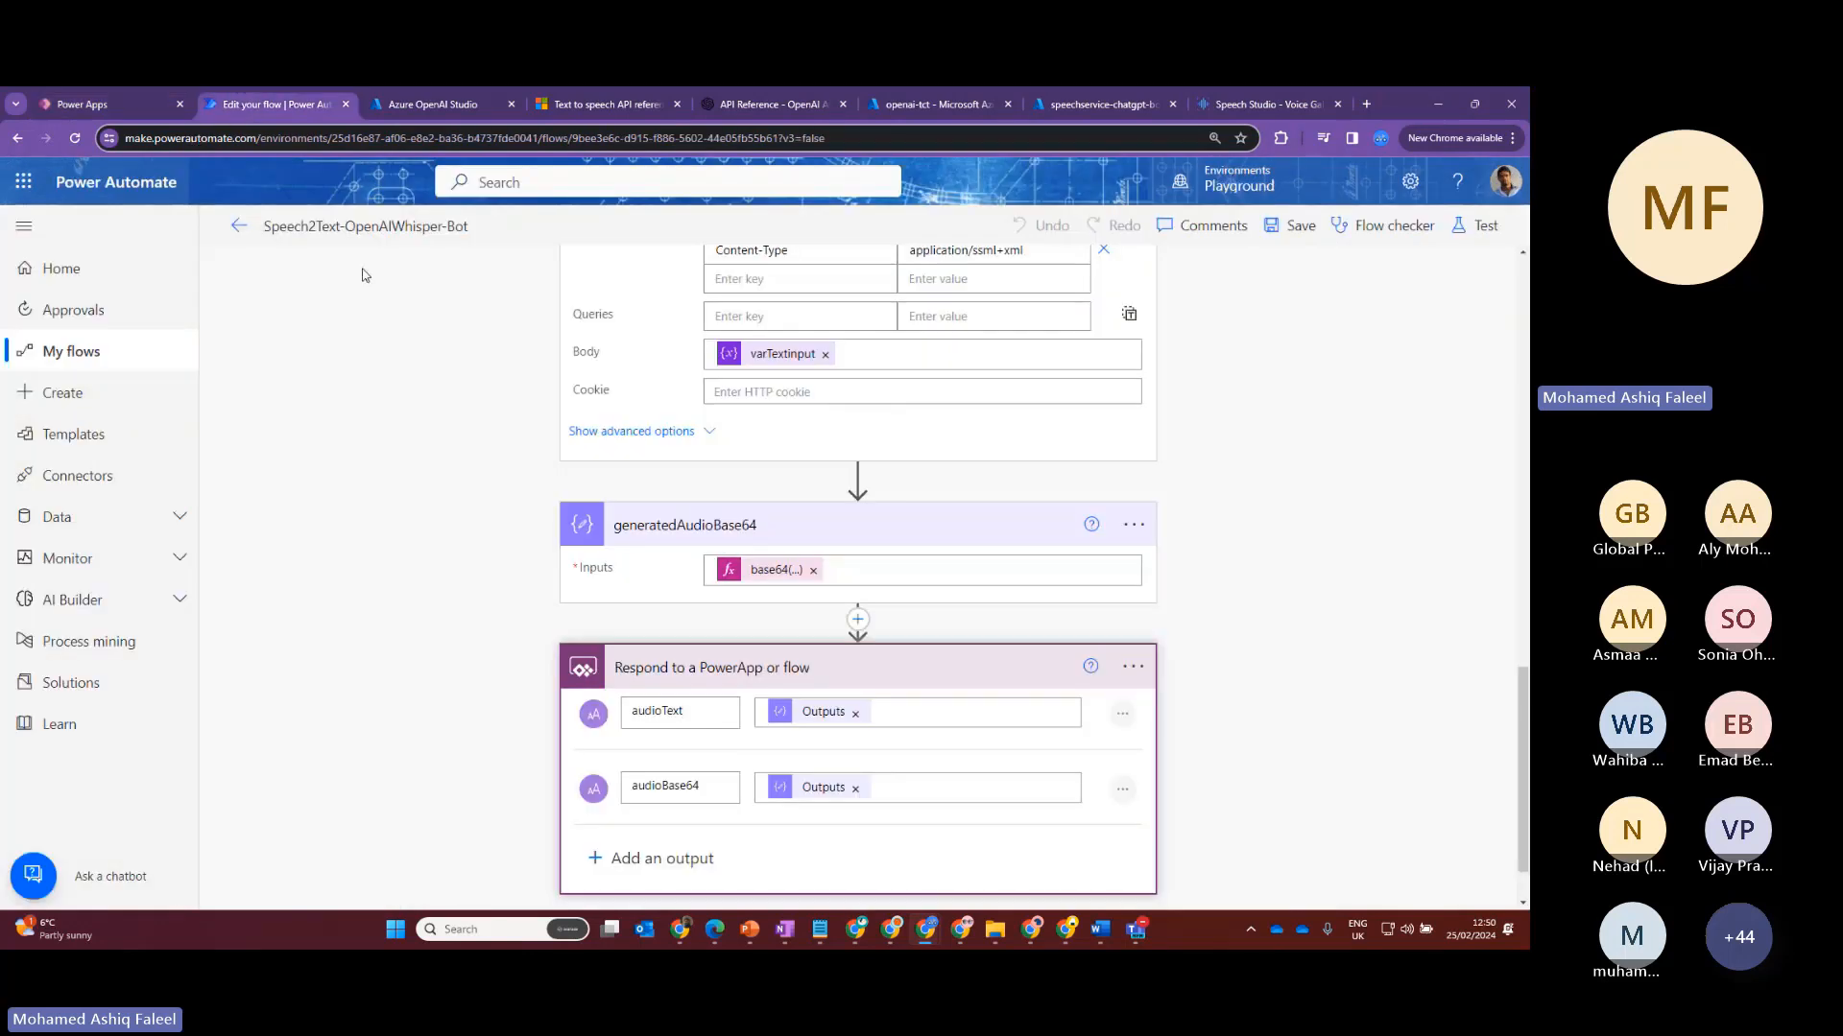
left_click(239, 225)
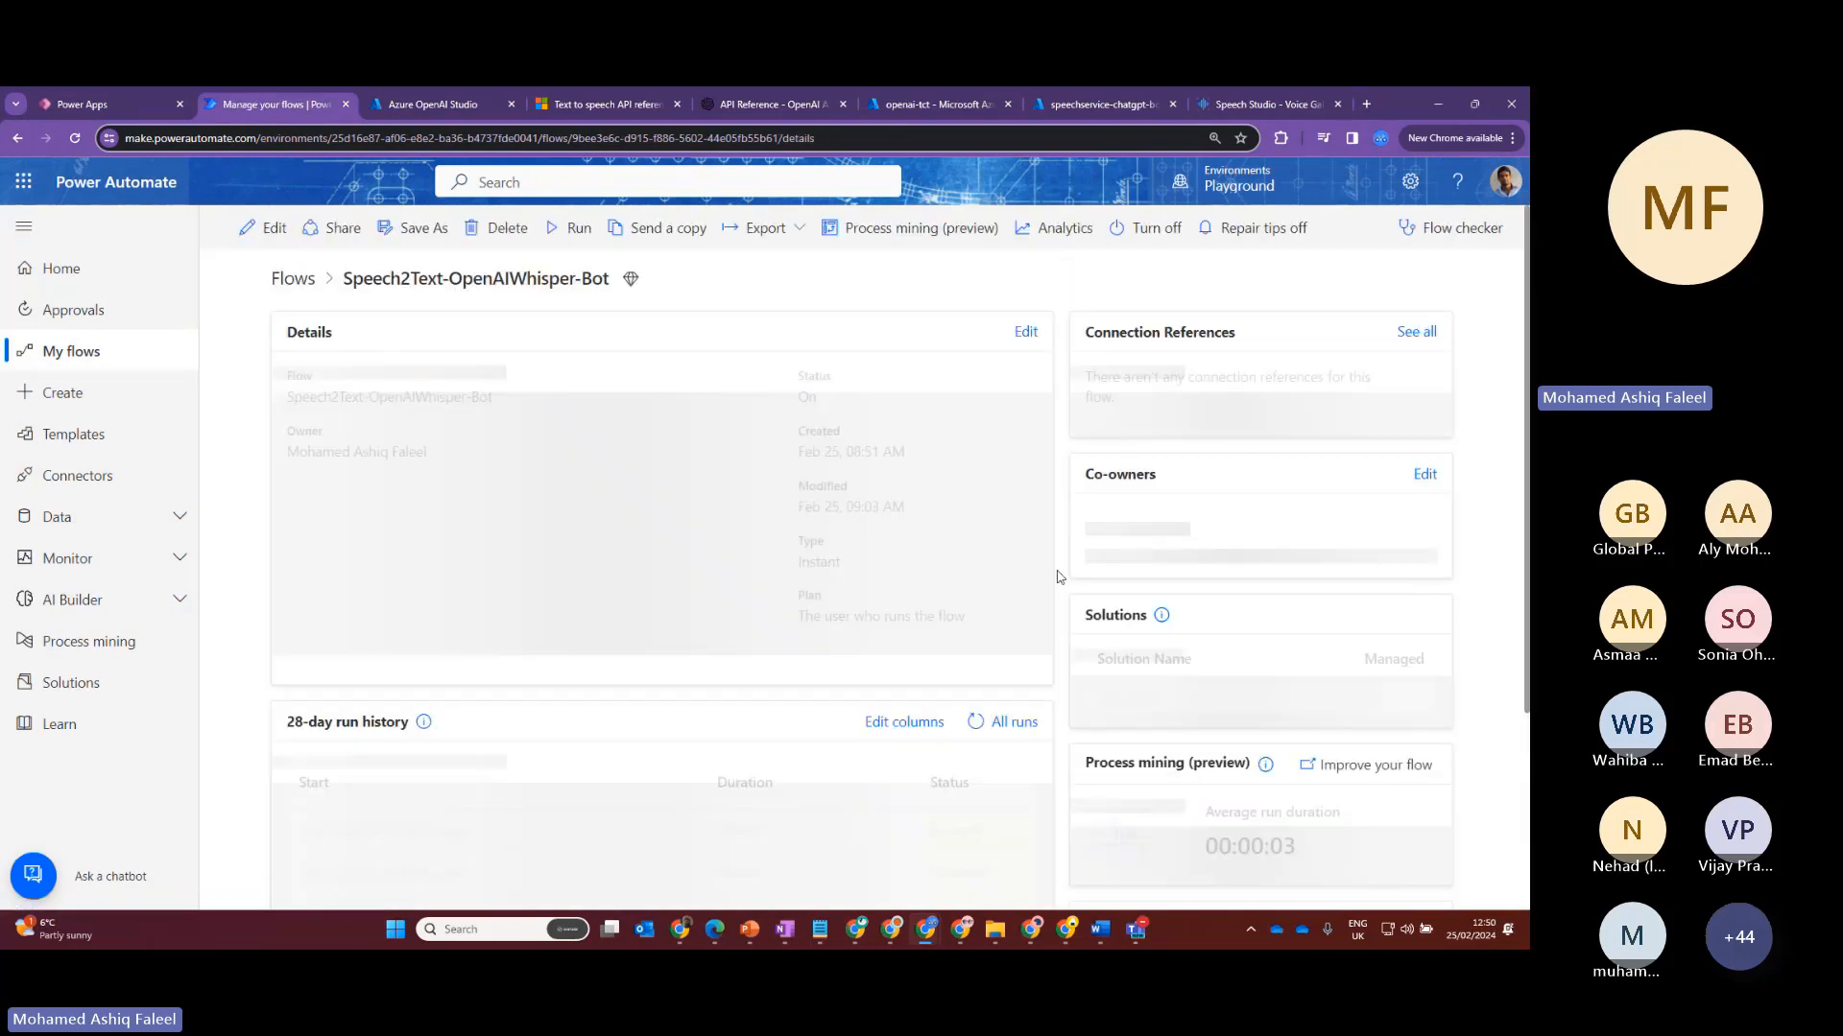
scroll(672, 595, "down", 3)
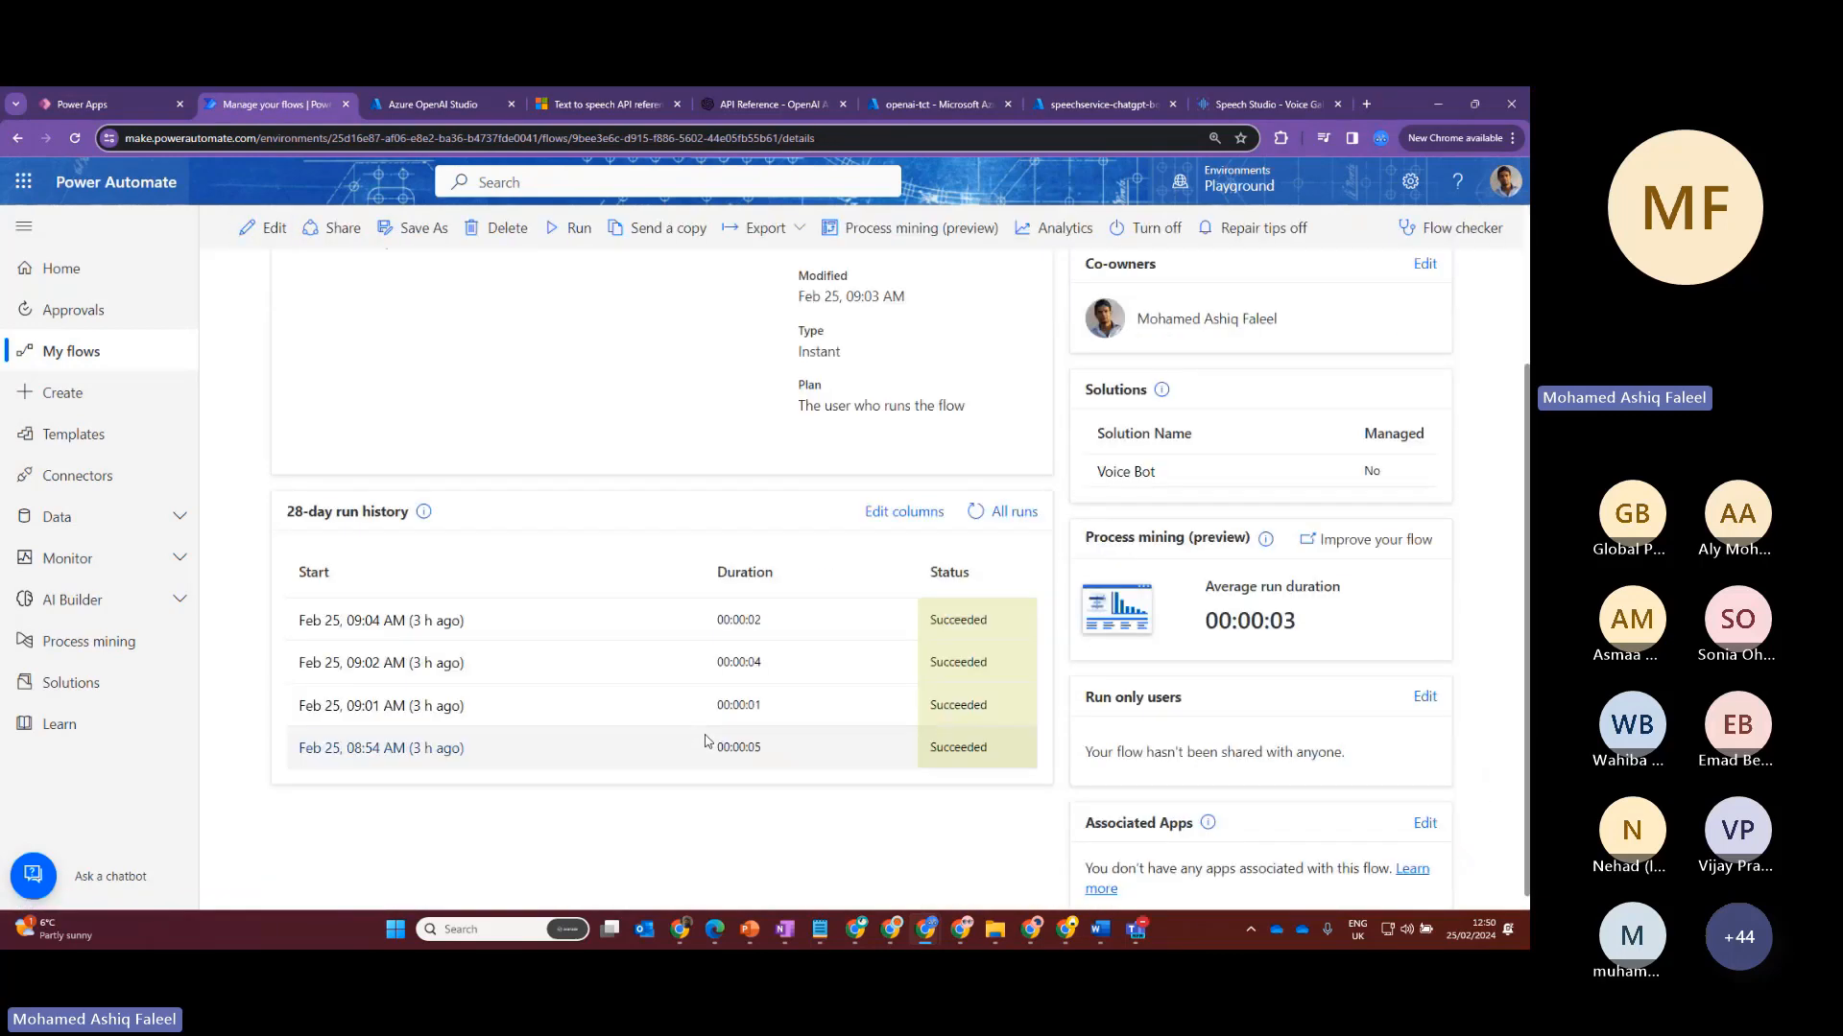
left_click(408, 615)
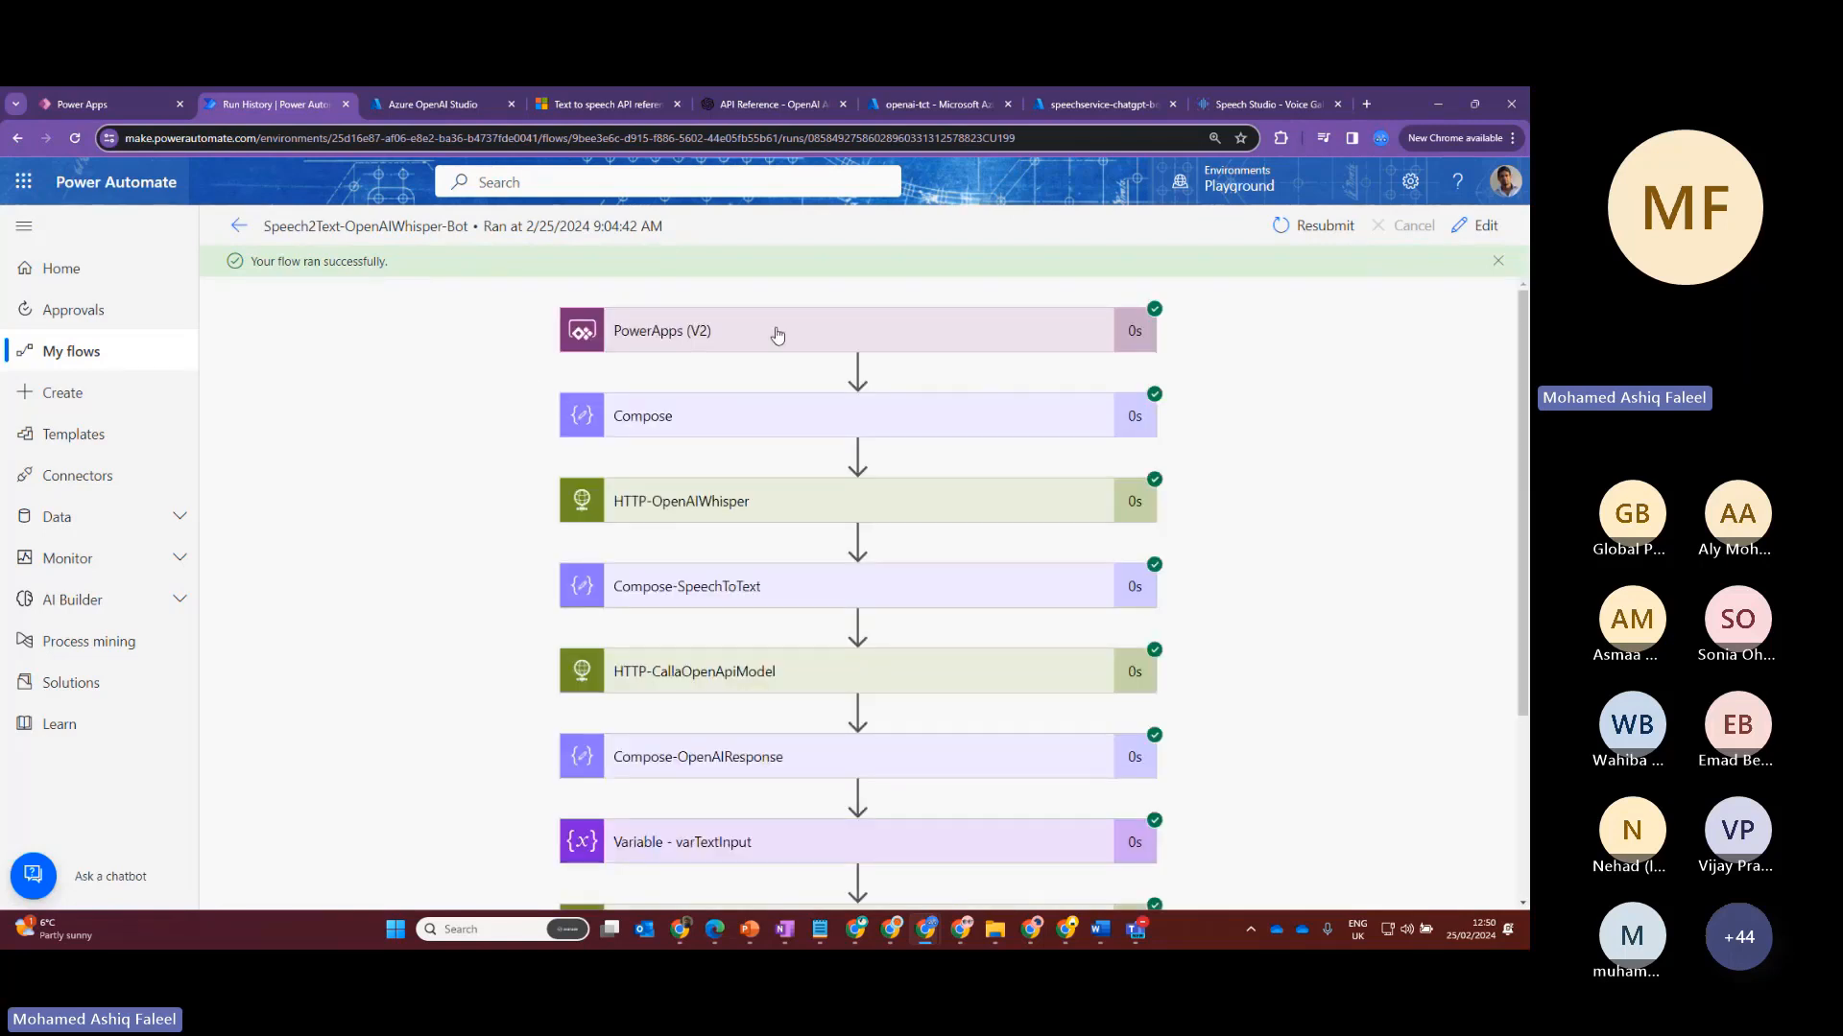
Expand the run's PowerApps (V2) trigger, highlight the audioFormat output and examine the fileContent output and input schema
left_click(777, 334)
scroll(864, 404, "down", 3)
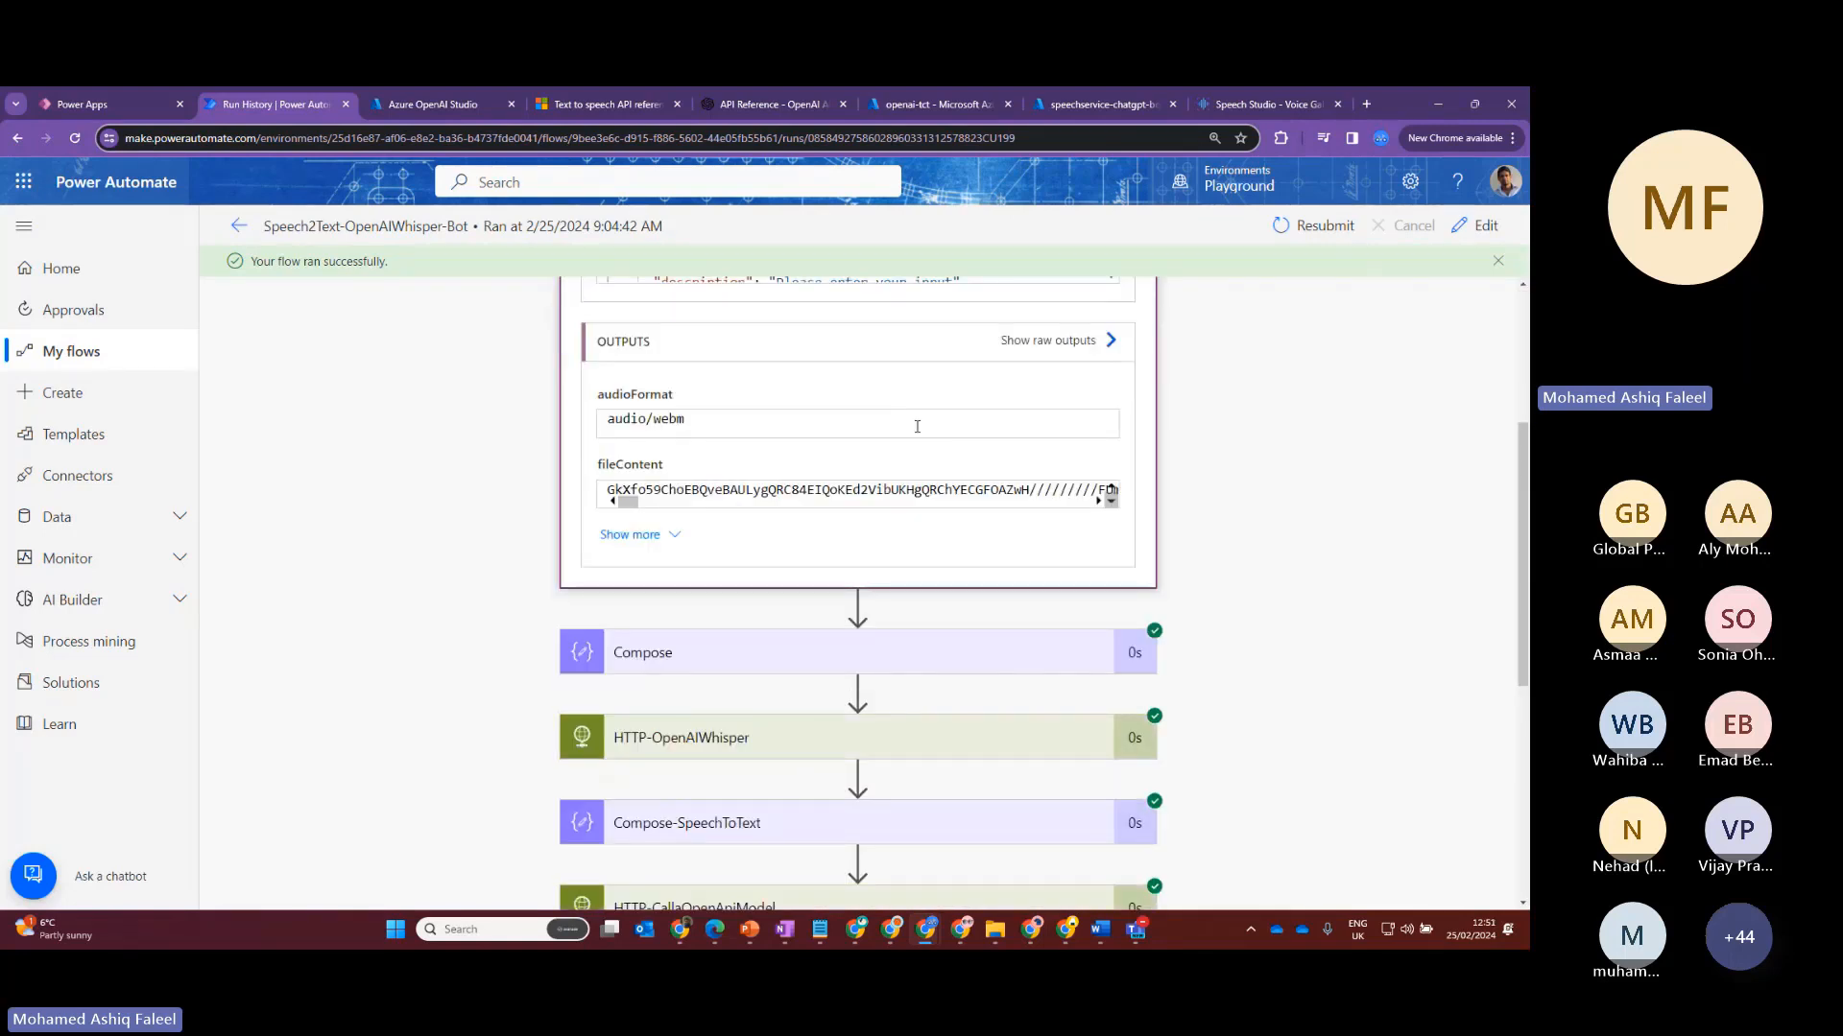
left_click_drag(692, 420, 608, 420)
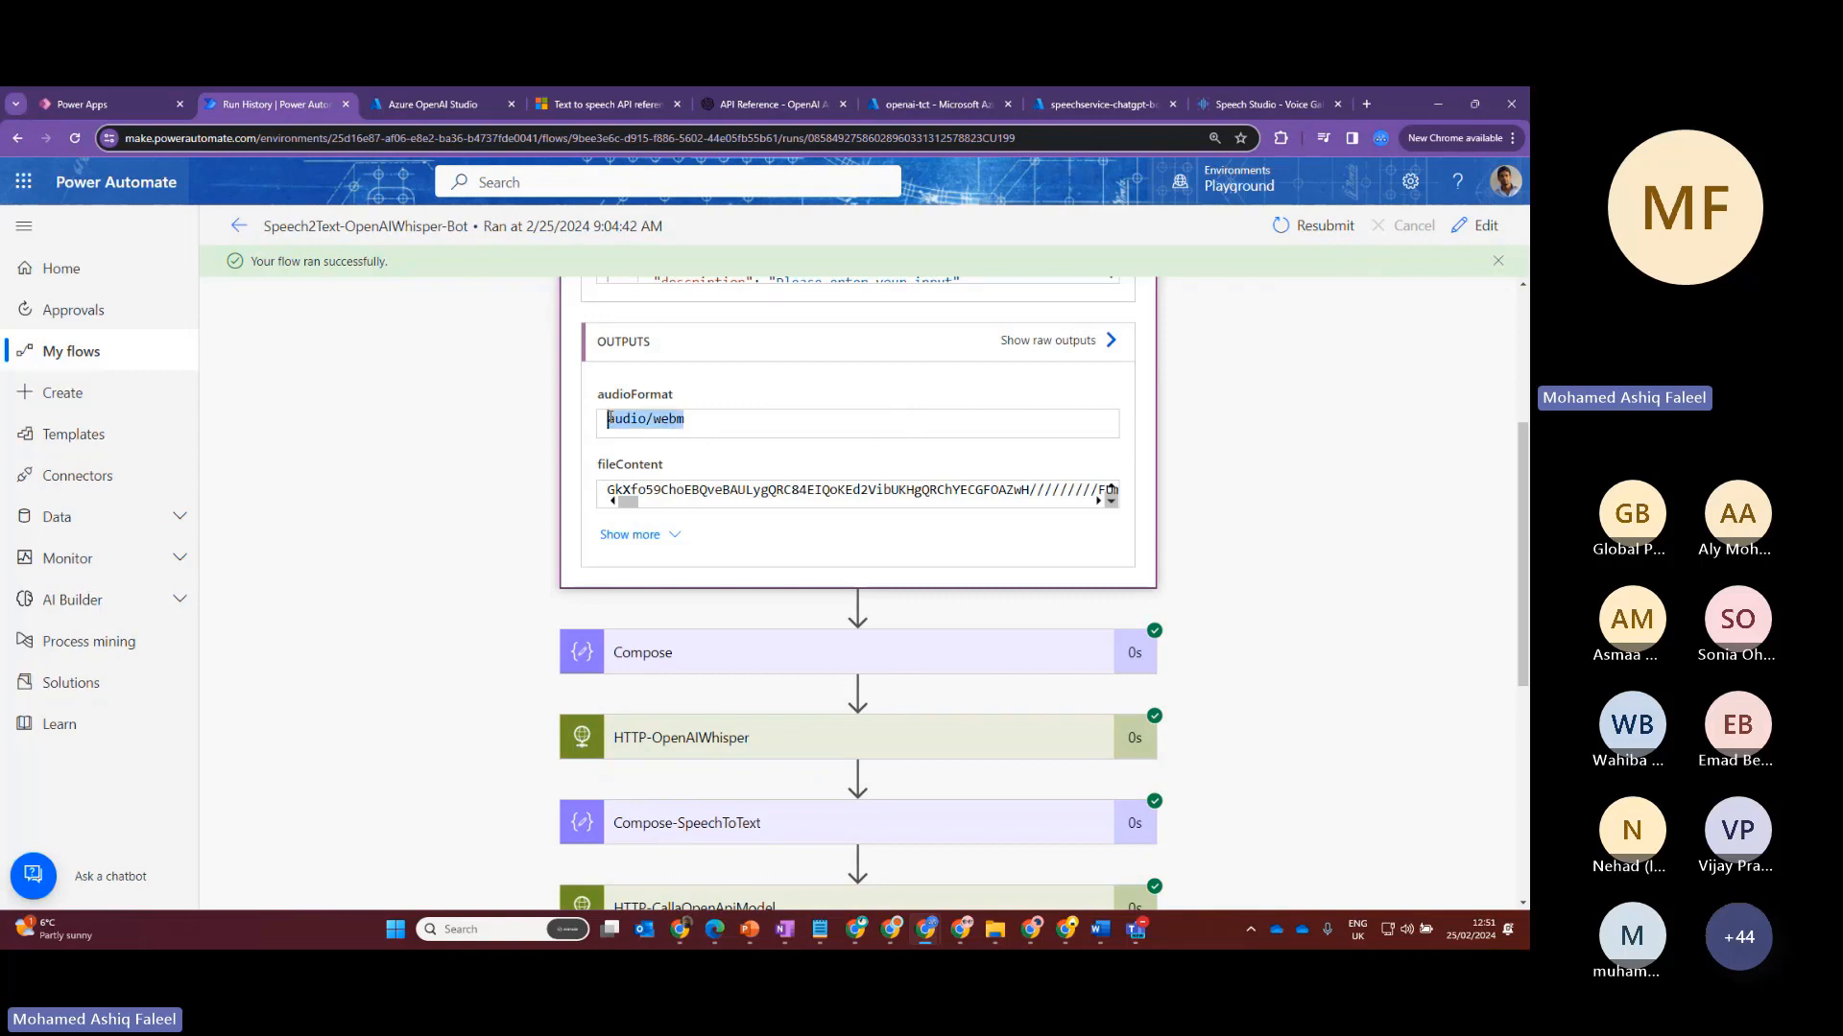
left_click(660, 420)
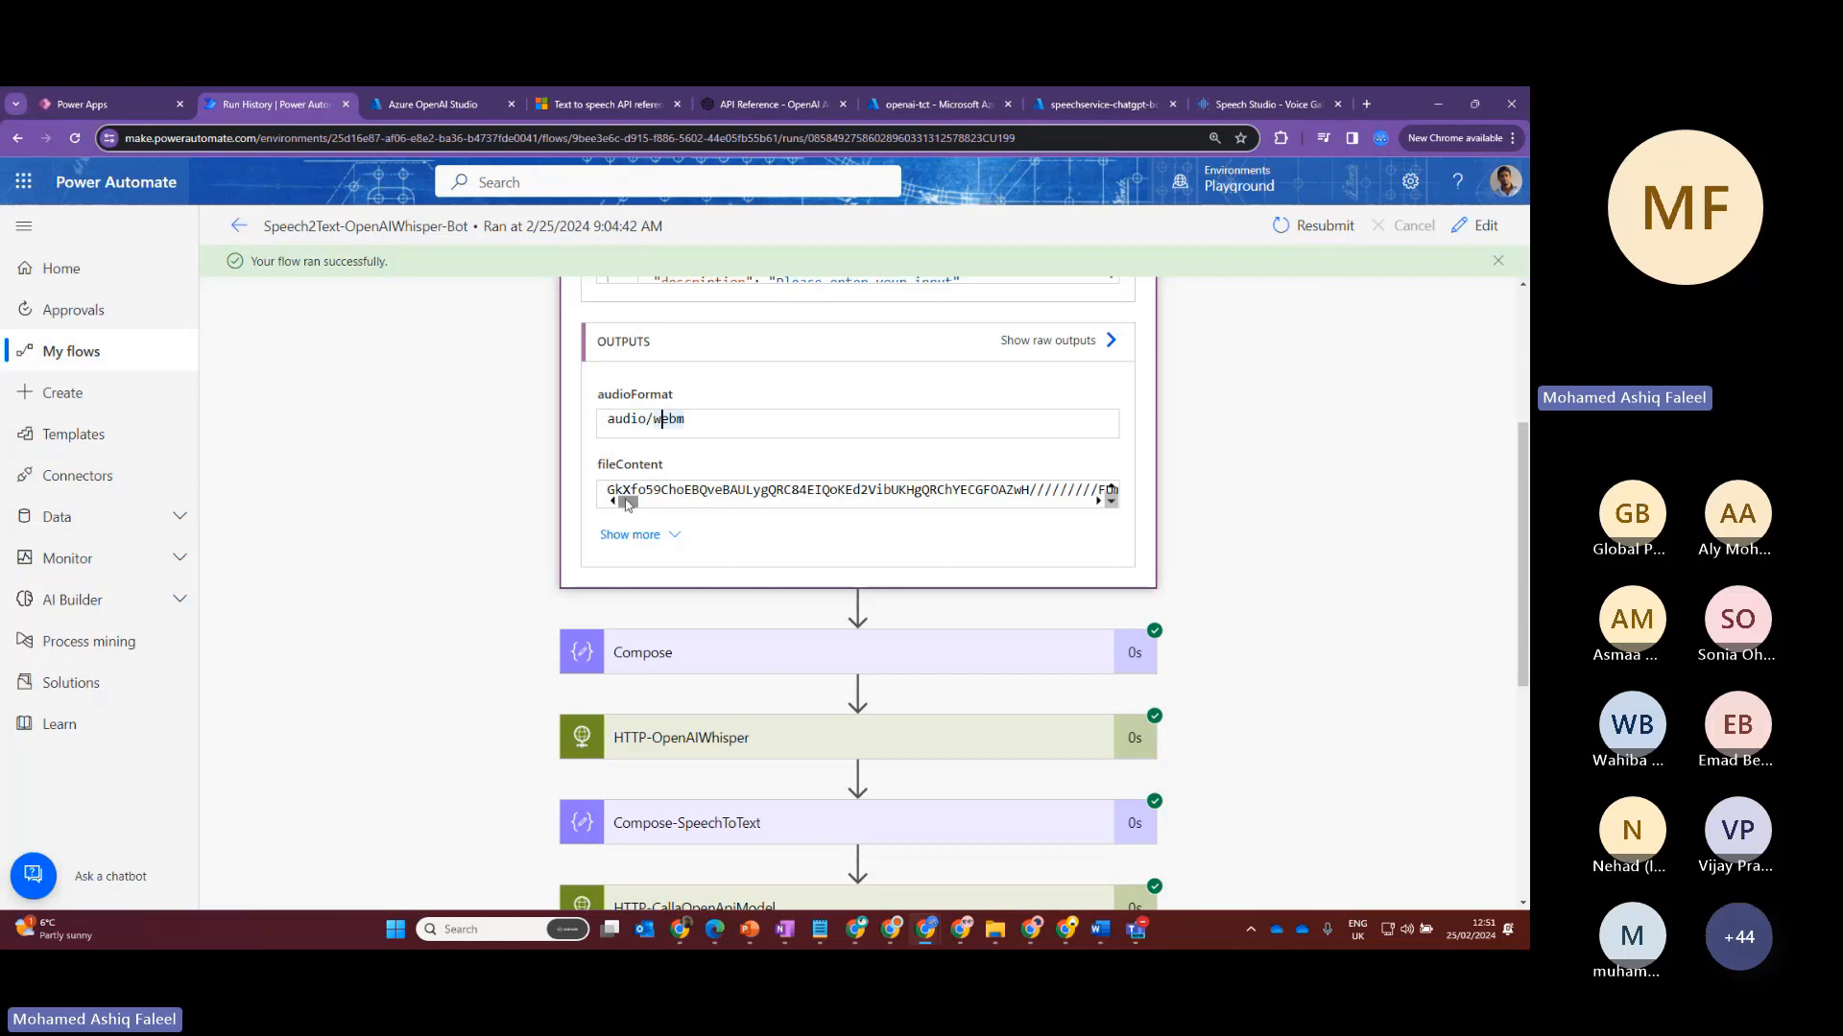
left_click_drag(629, 500, 794, 473)
scroll(795, 473, "up", 2)
scroll(822, 458, "down", 1)
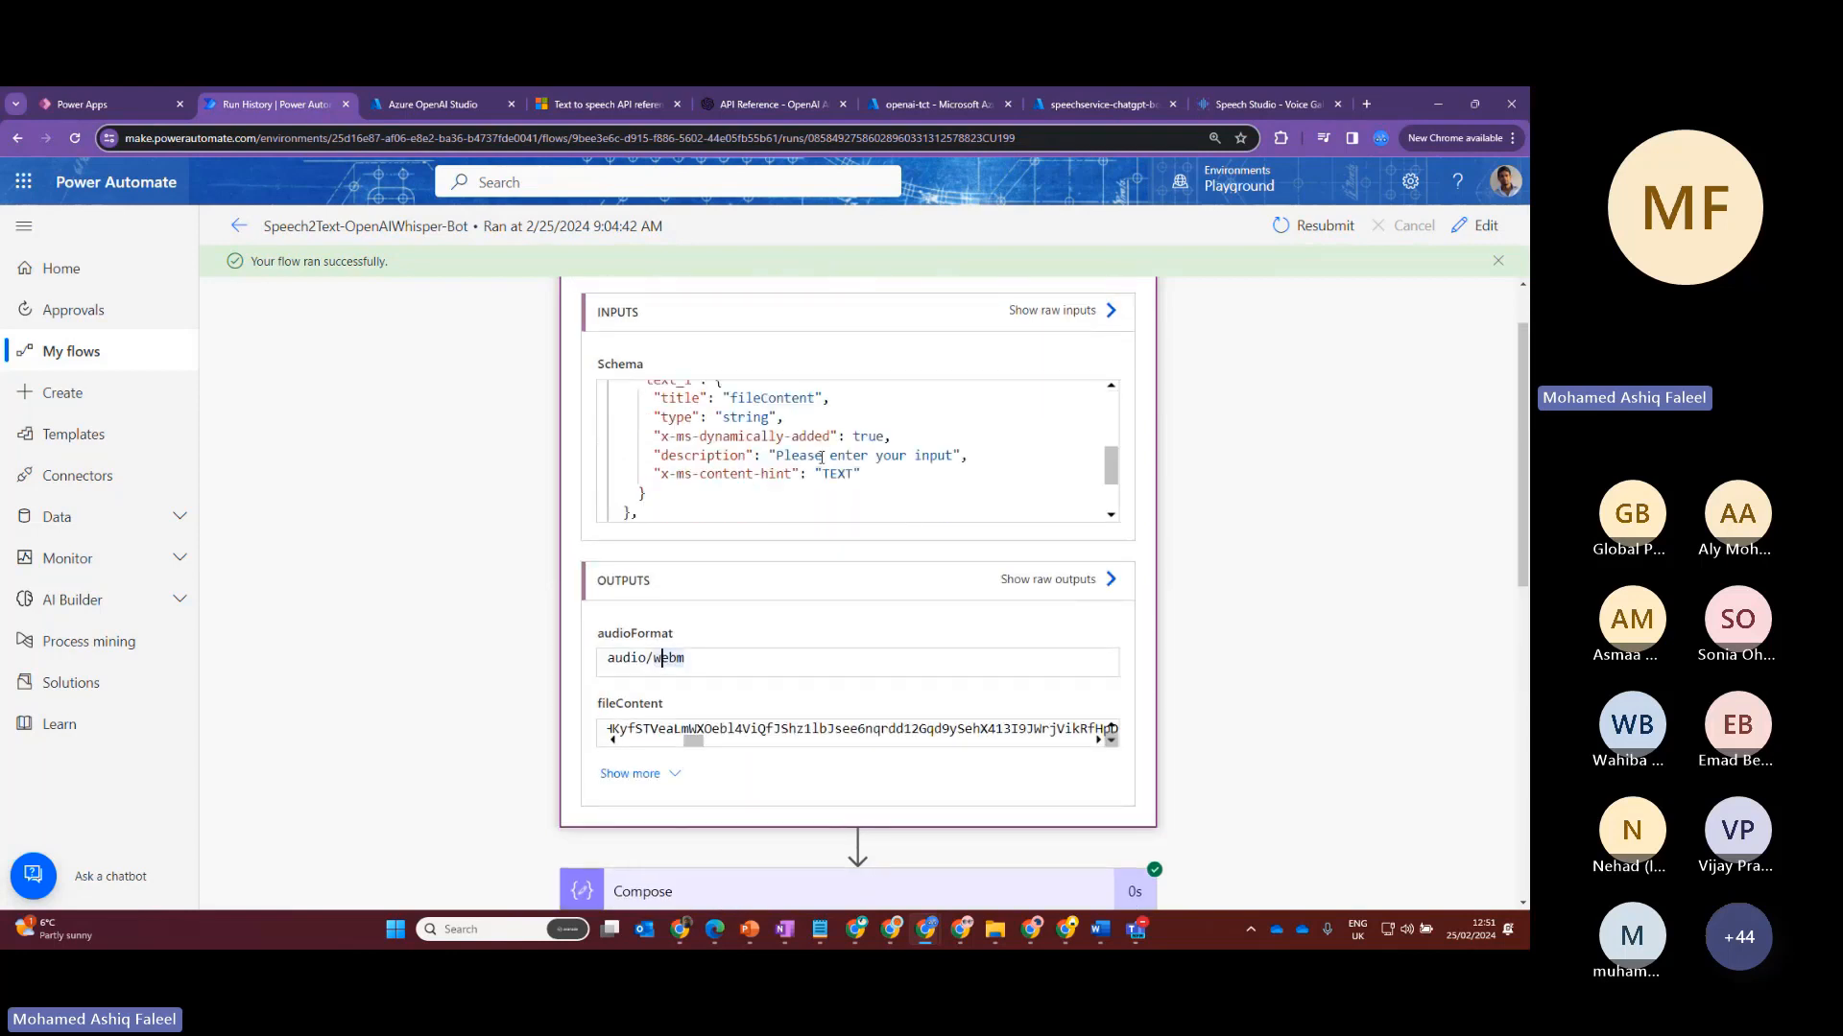
Expand the Compose action and highlight its input JSON and the $content key holding the audio data
scroll(1108, 625, "down", 5)
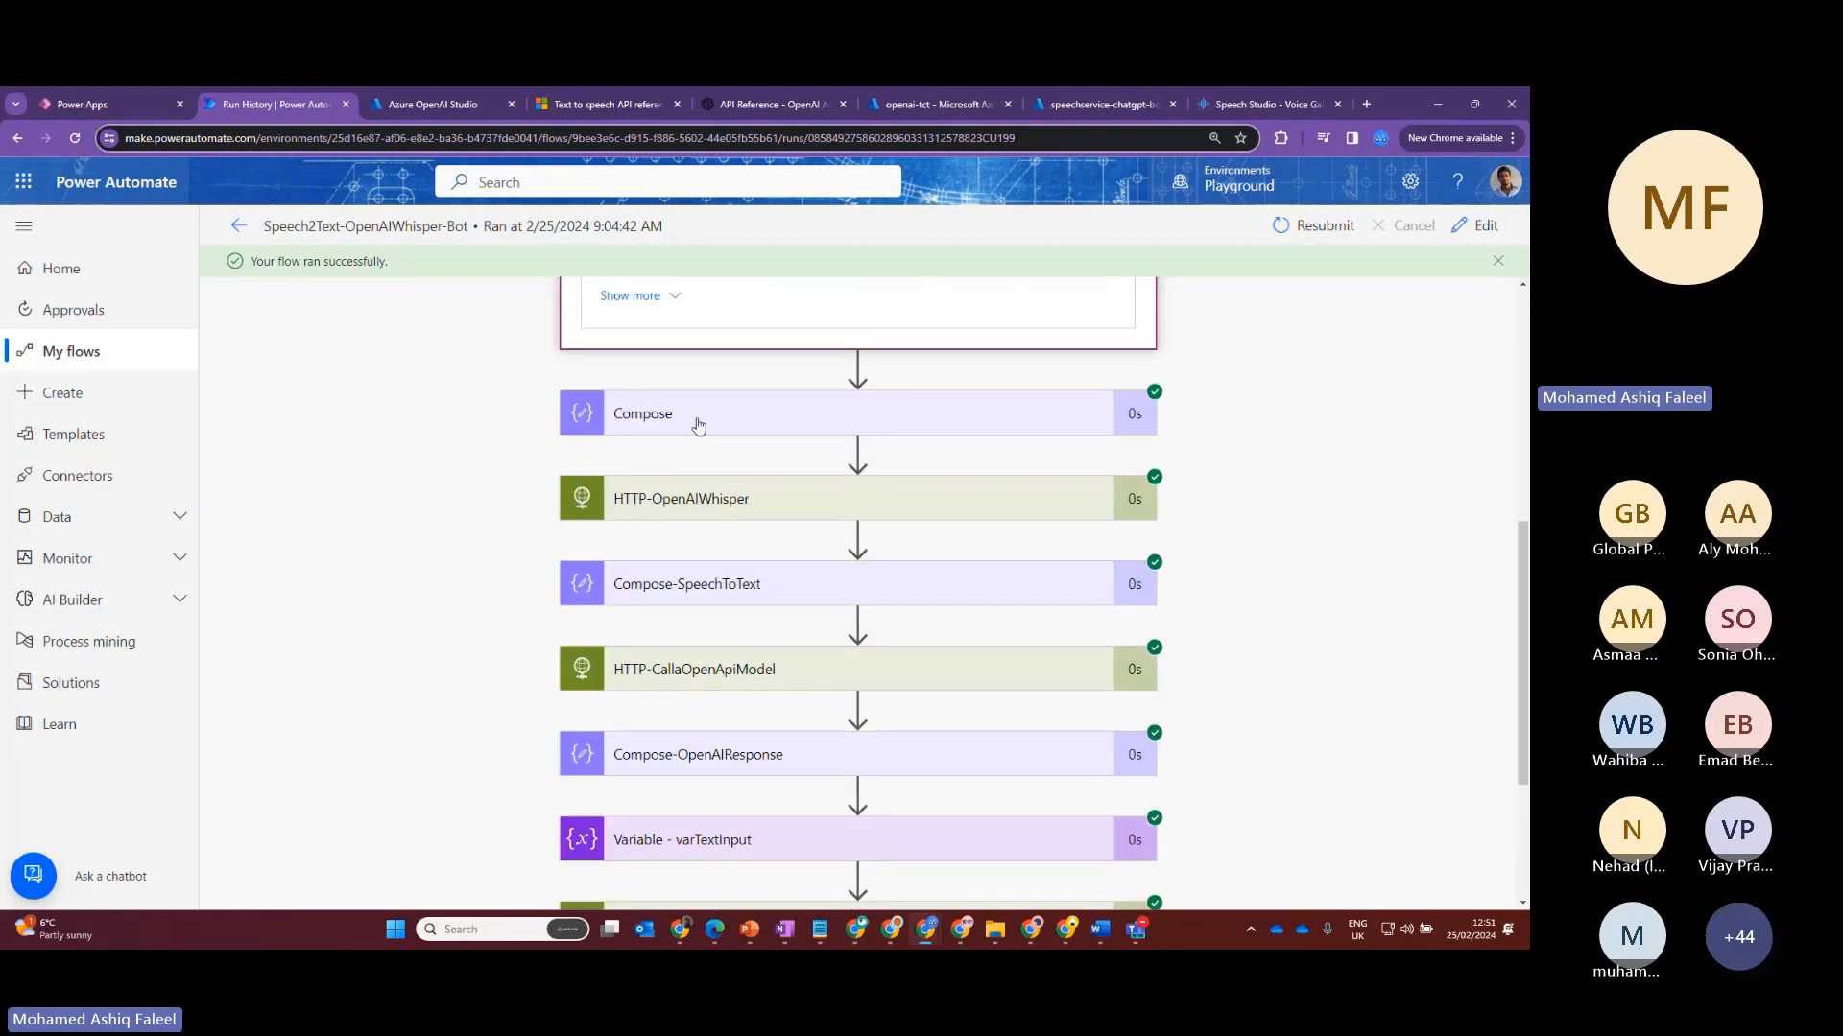
left_click(695, 419)
scroll(758, 422, "down", 3)
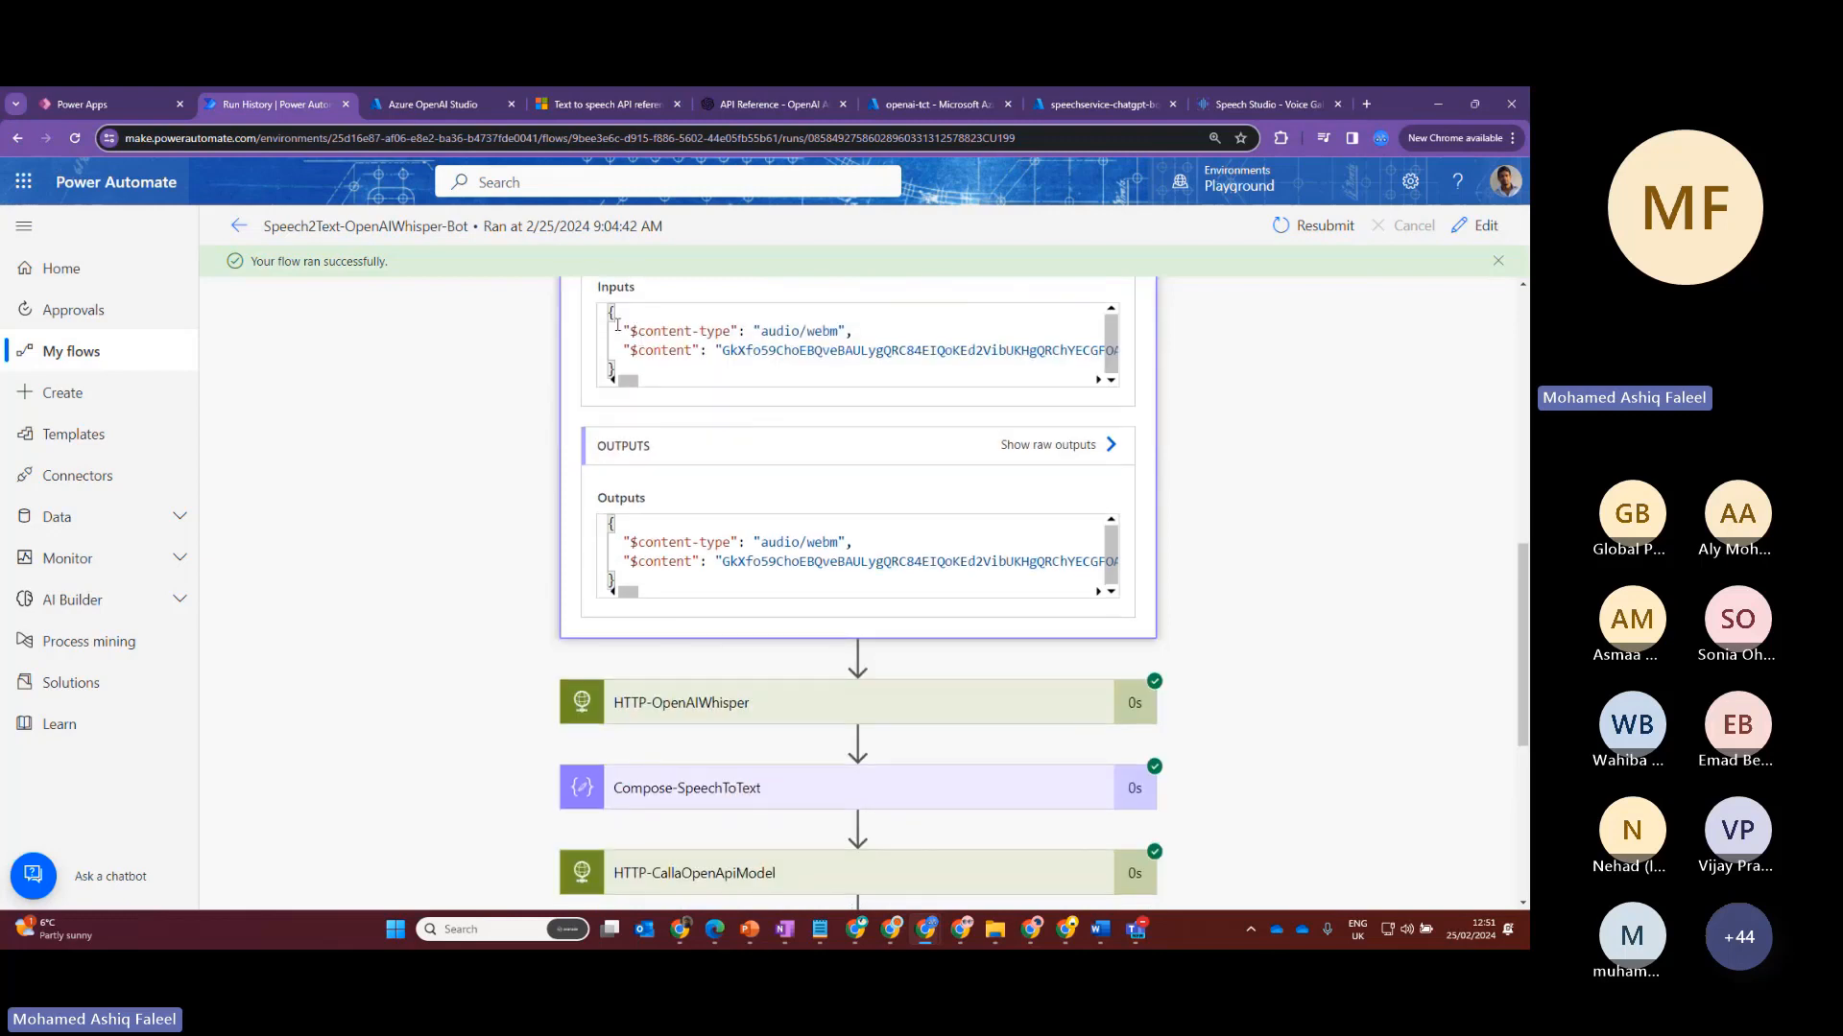
left_click_drag(608, 311, 629, 372)
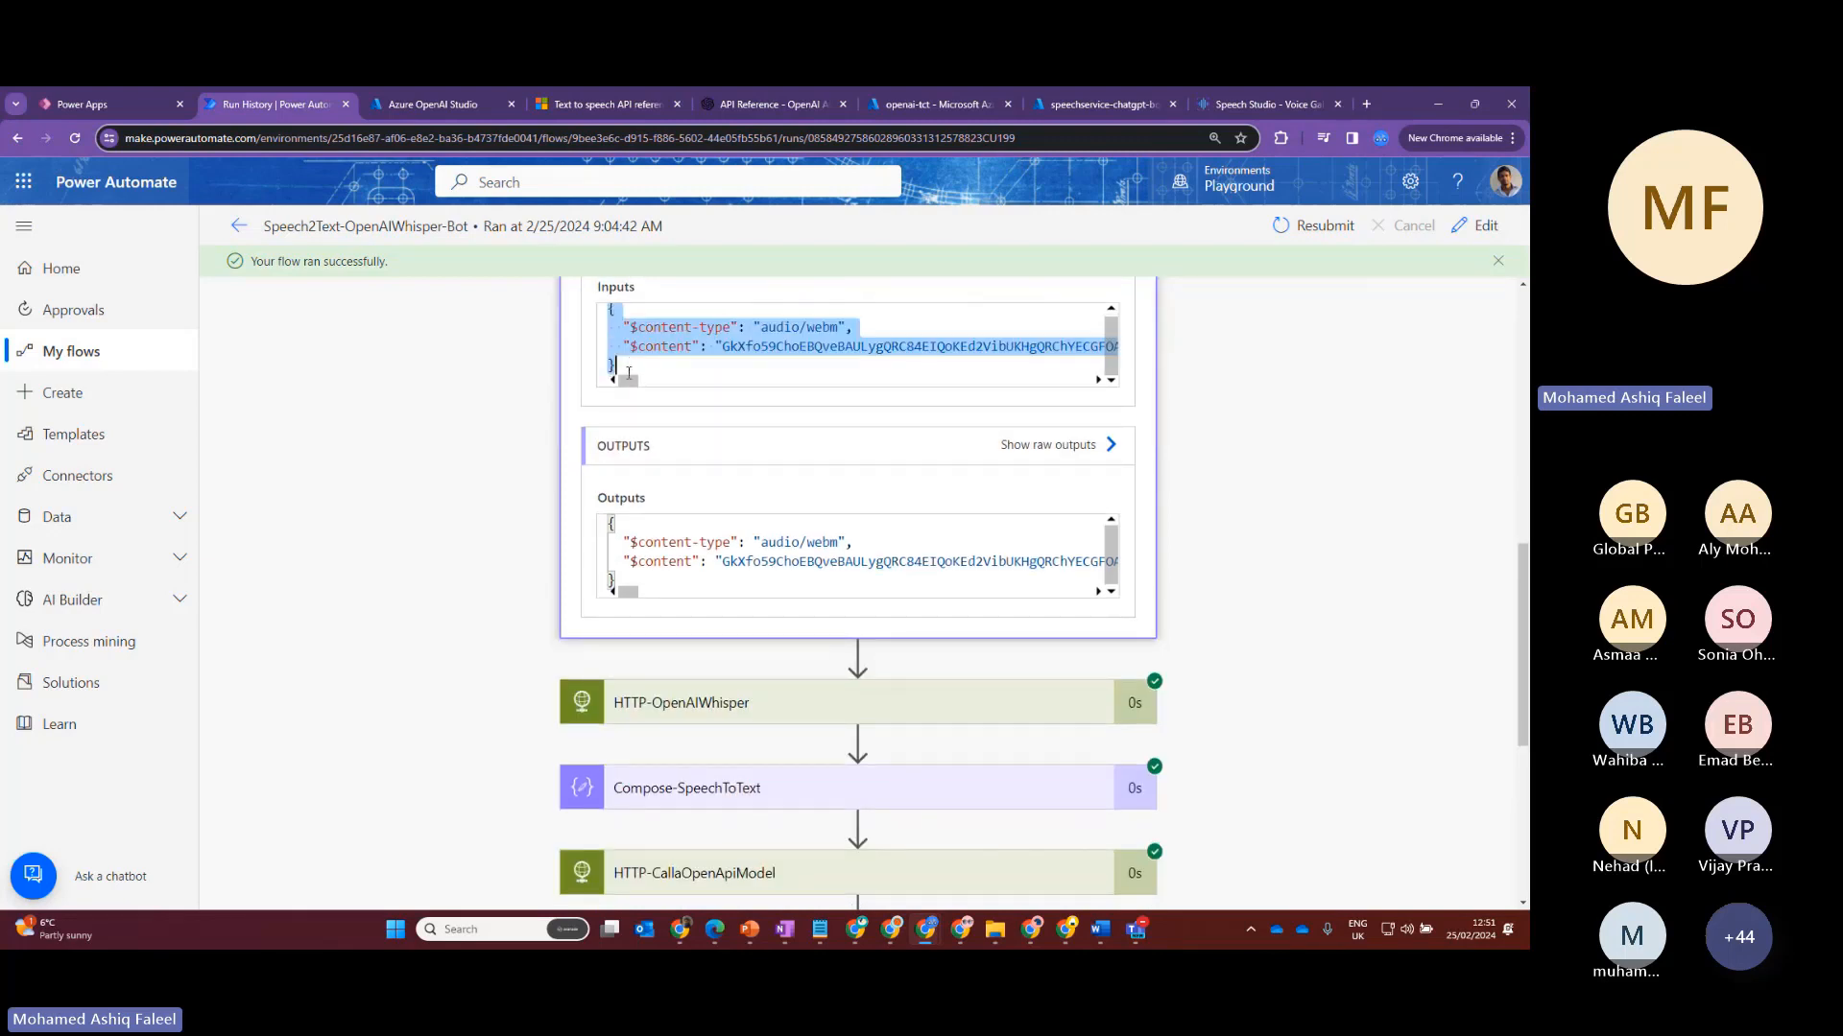
left_click(708, 360)
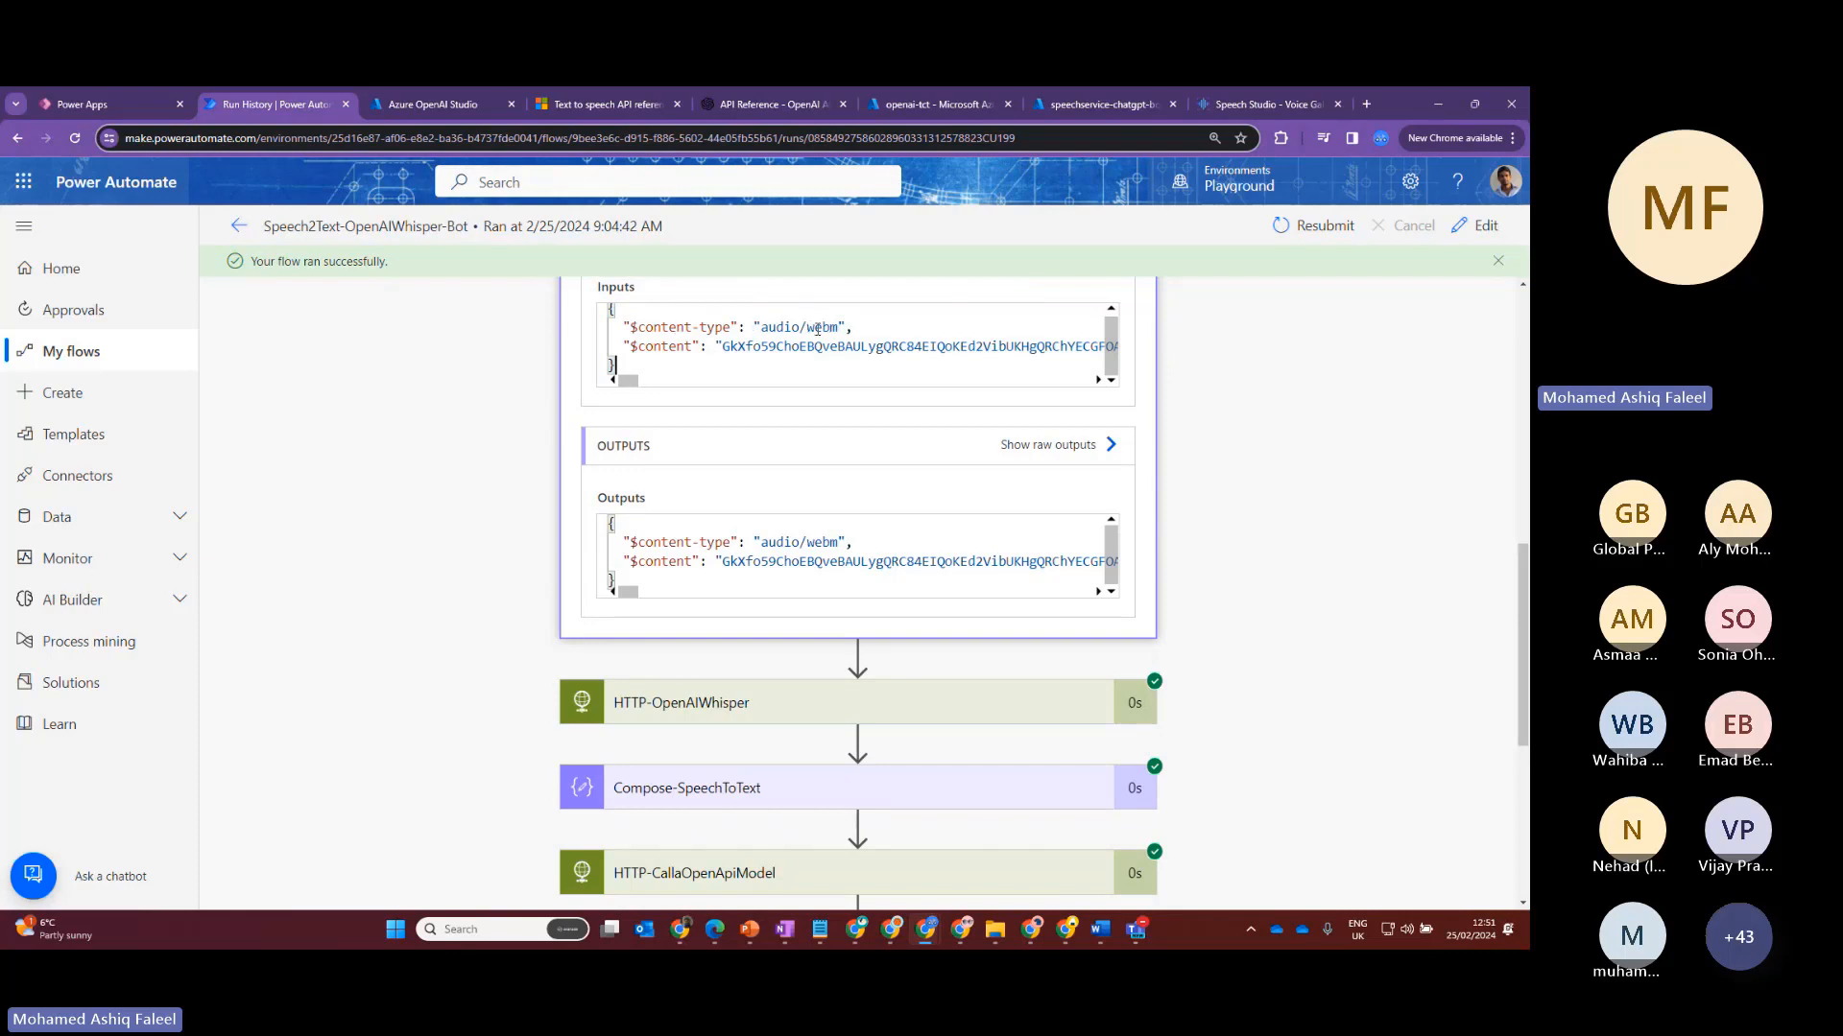
double_click(672, 343)
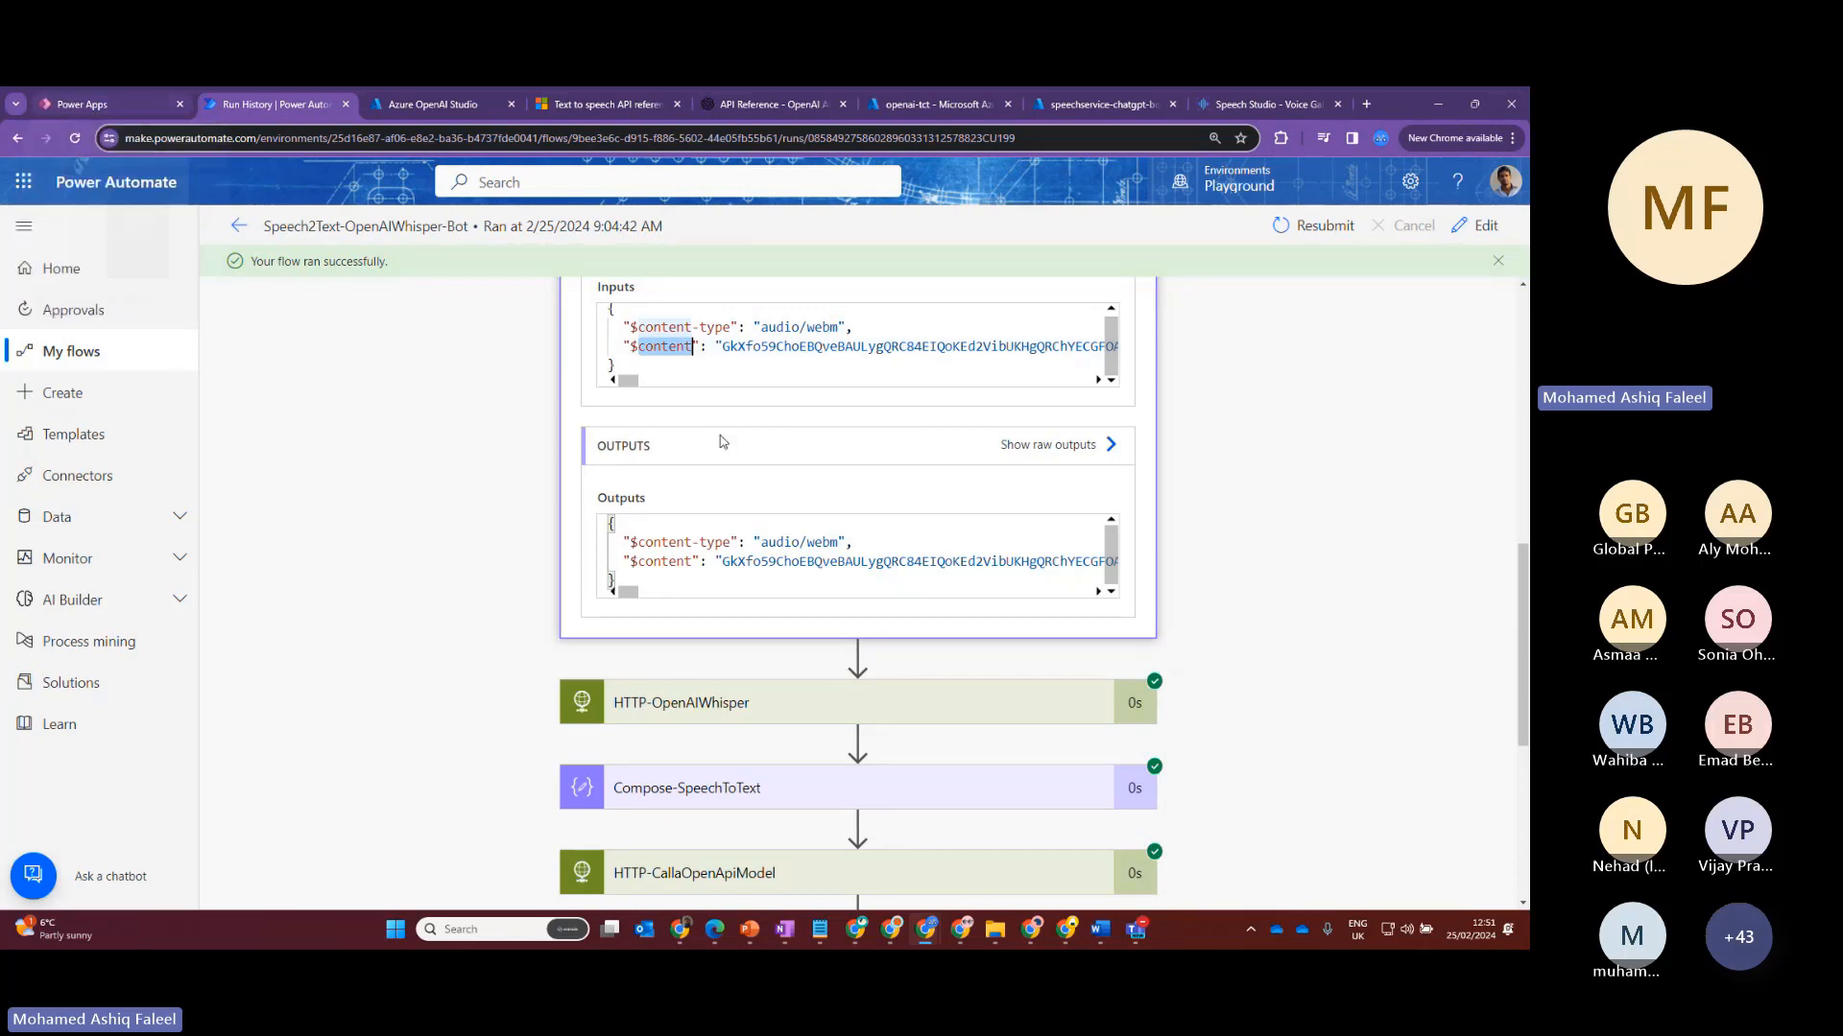
Expand HTTP-OpenAIWhisper, highlight the transcribed text in its output body and review the request inputs that produced it
scroll(1154, 537, "down", 3)
left_click(693, 382)
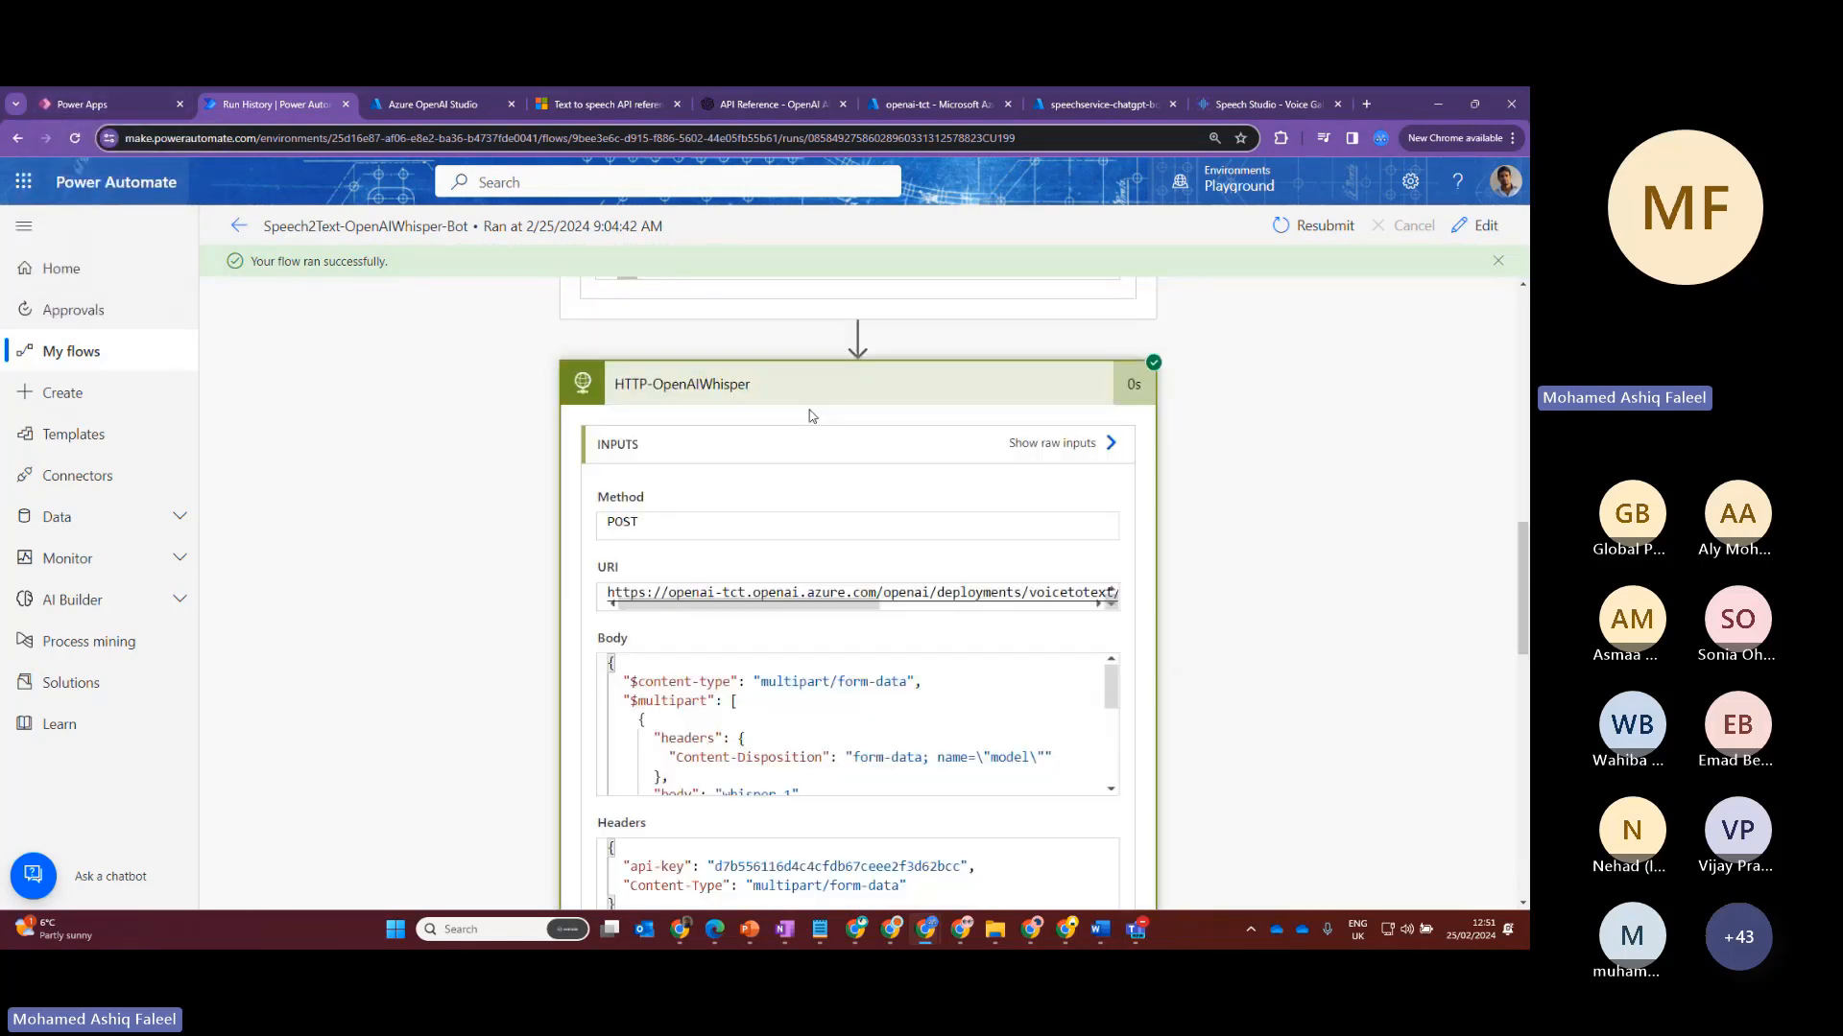
scroll(1020, 464, "down", 2)
scroll(1027, 441, "up", 2)
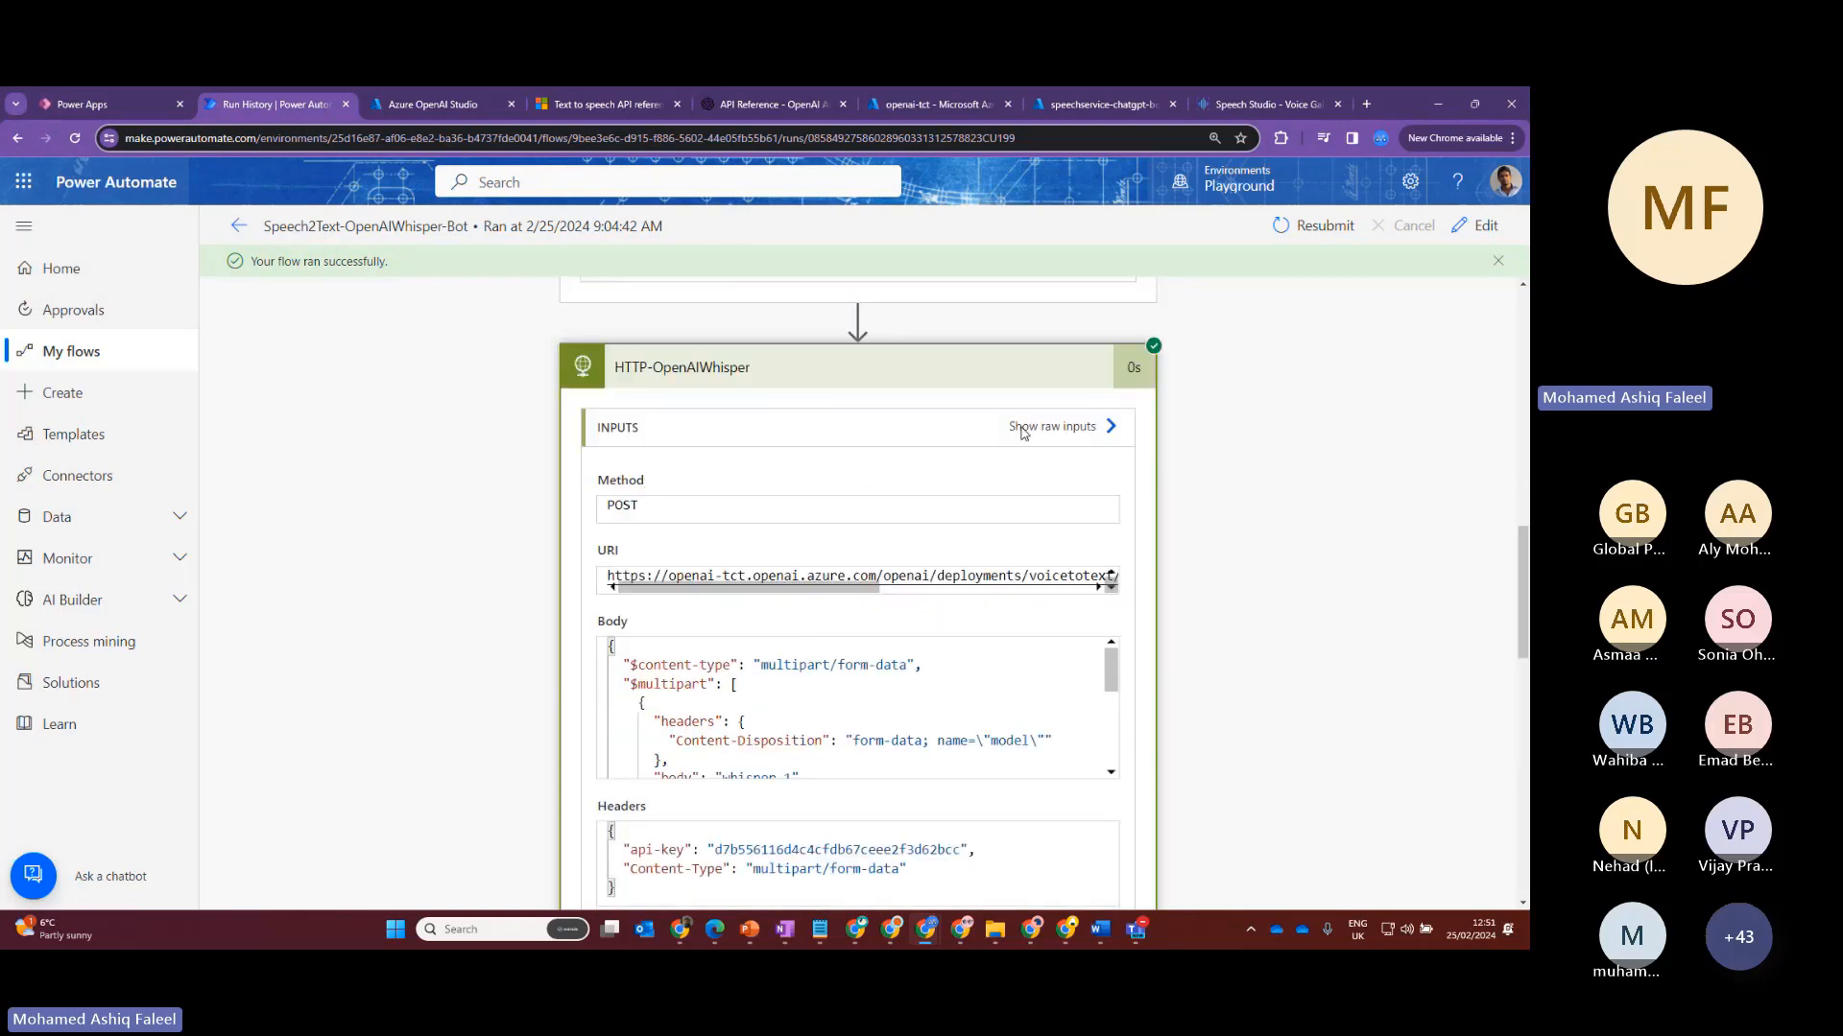
scroll(1230, 481, "down", 3)
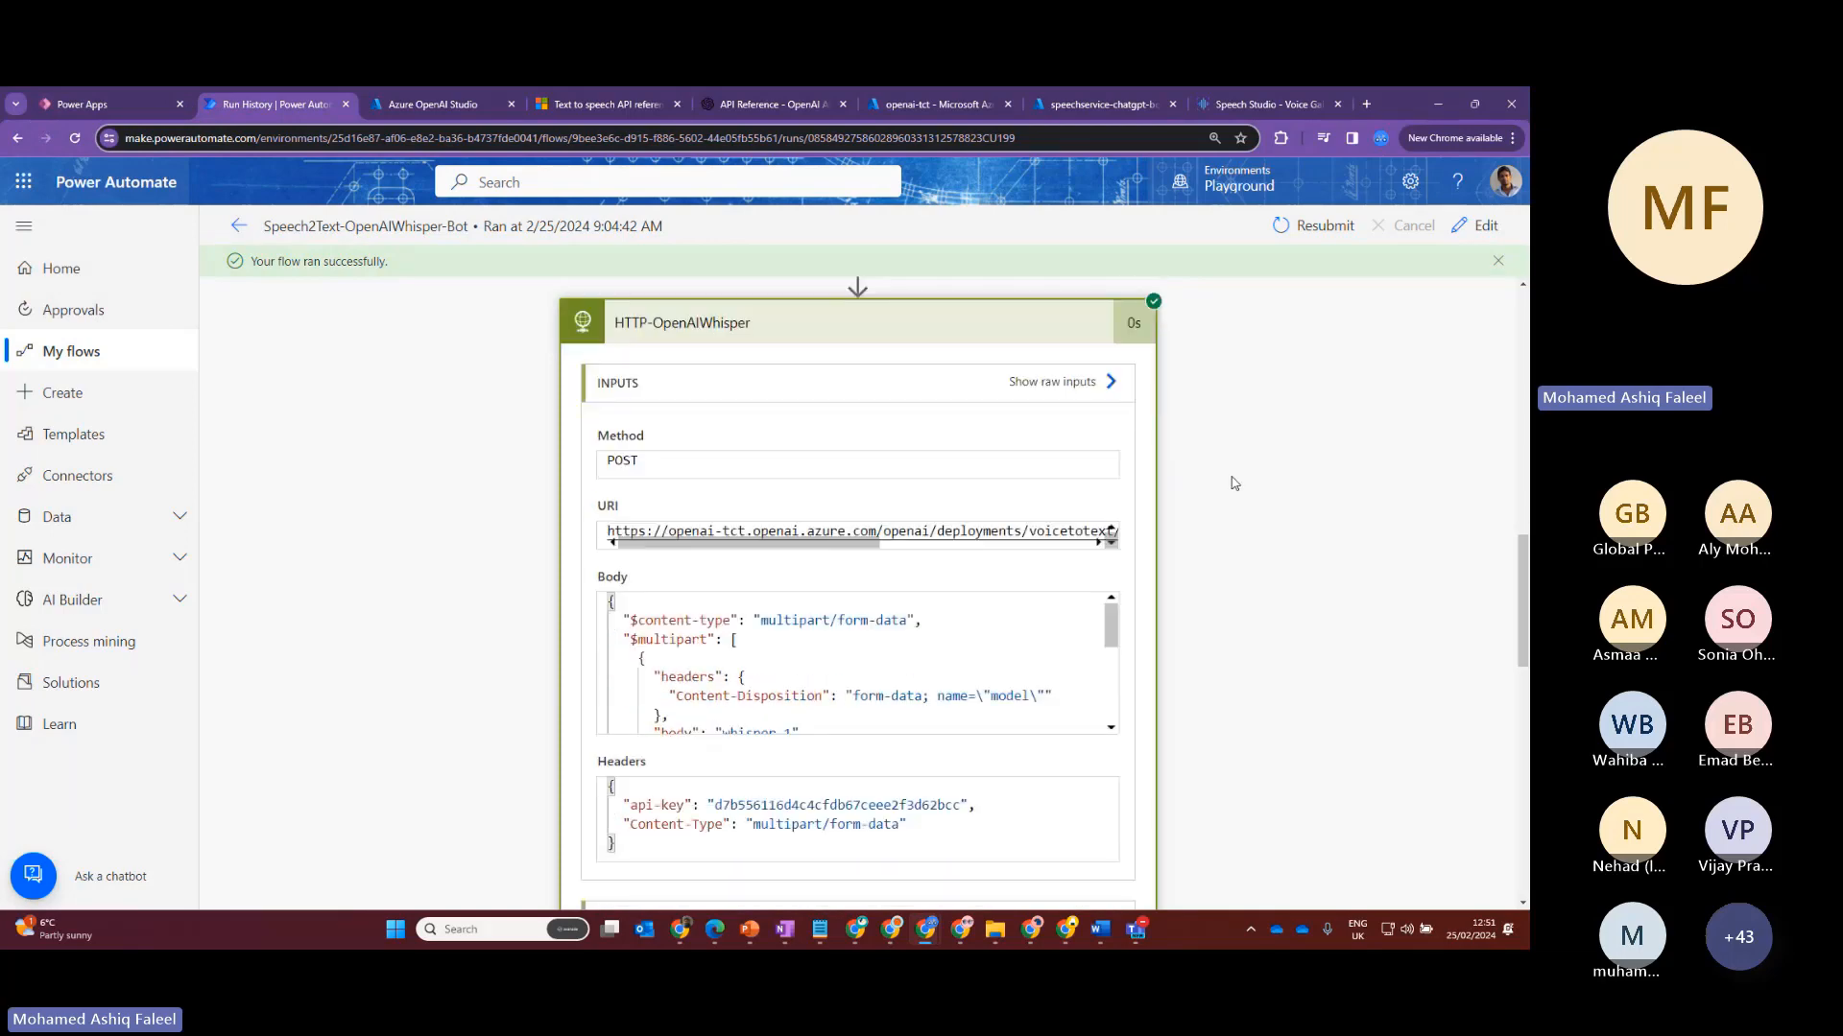
scroll(1231, 481, "down", 5)
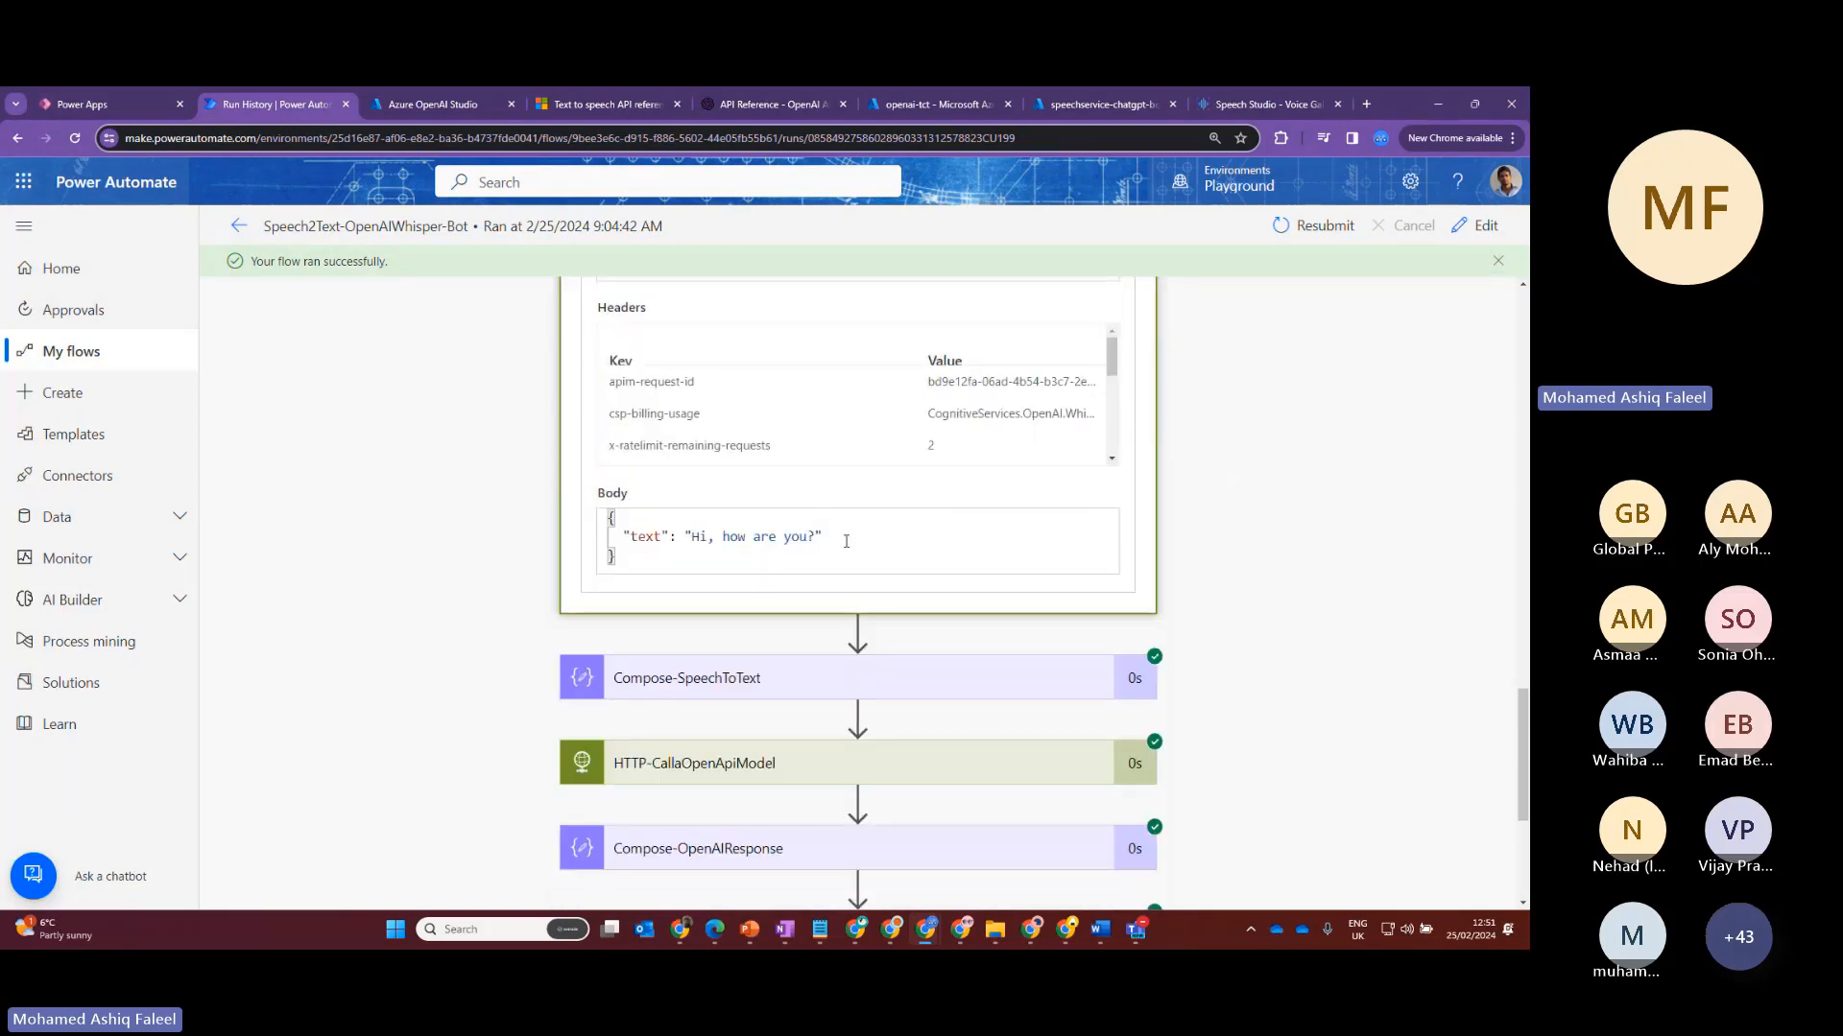
left_click_drag(816, 537, 692, 536)
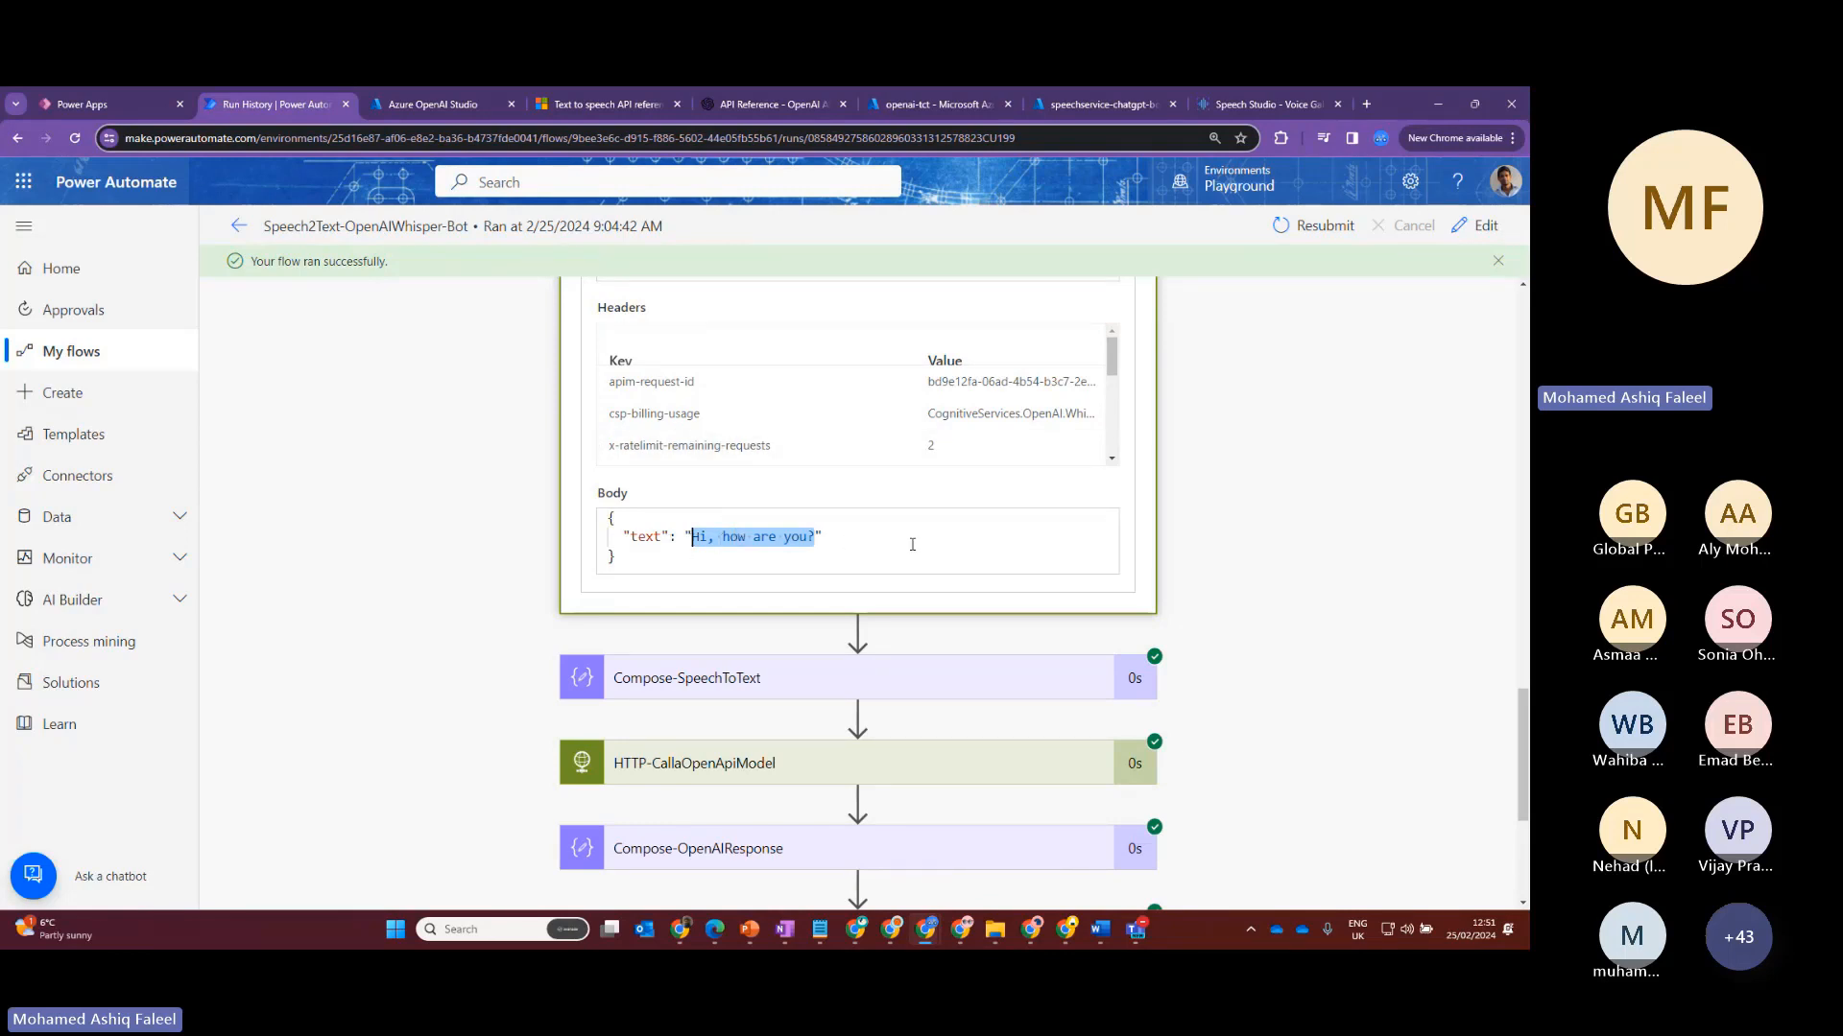
scroll(1224, 458, "up", 10)
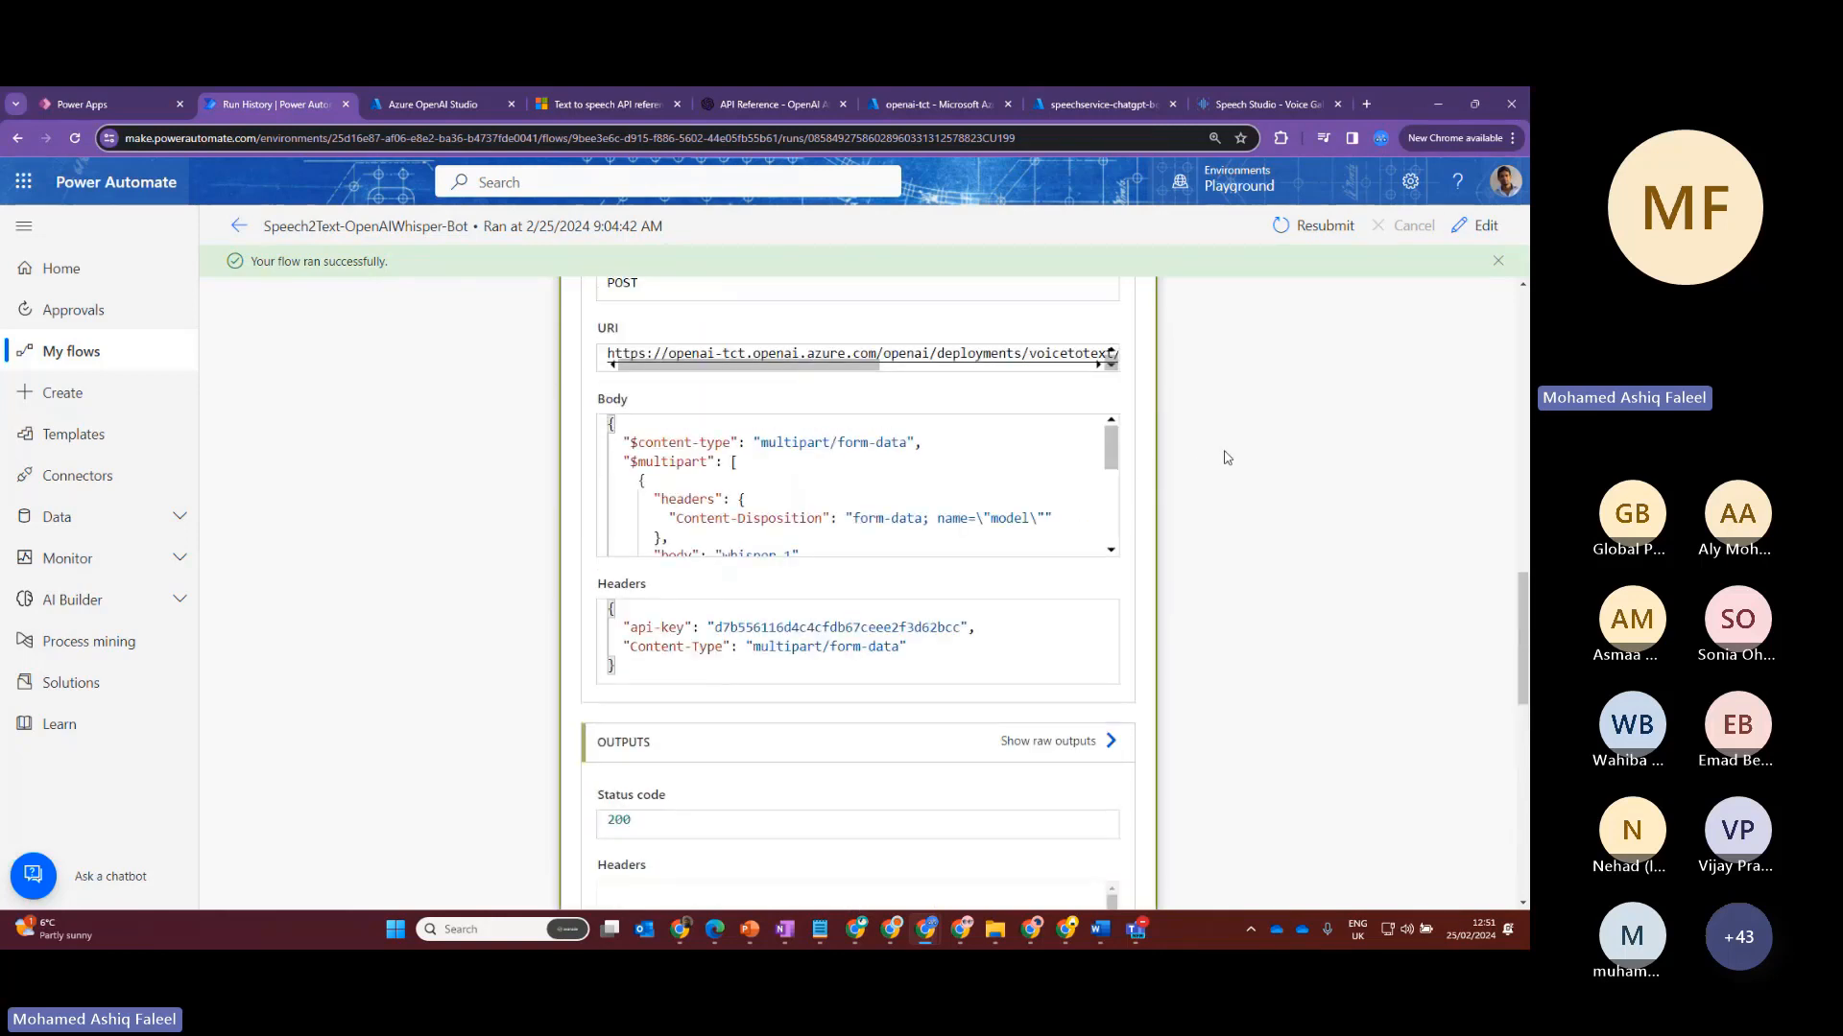
scroll(1224, 458, "up", 1)
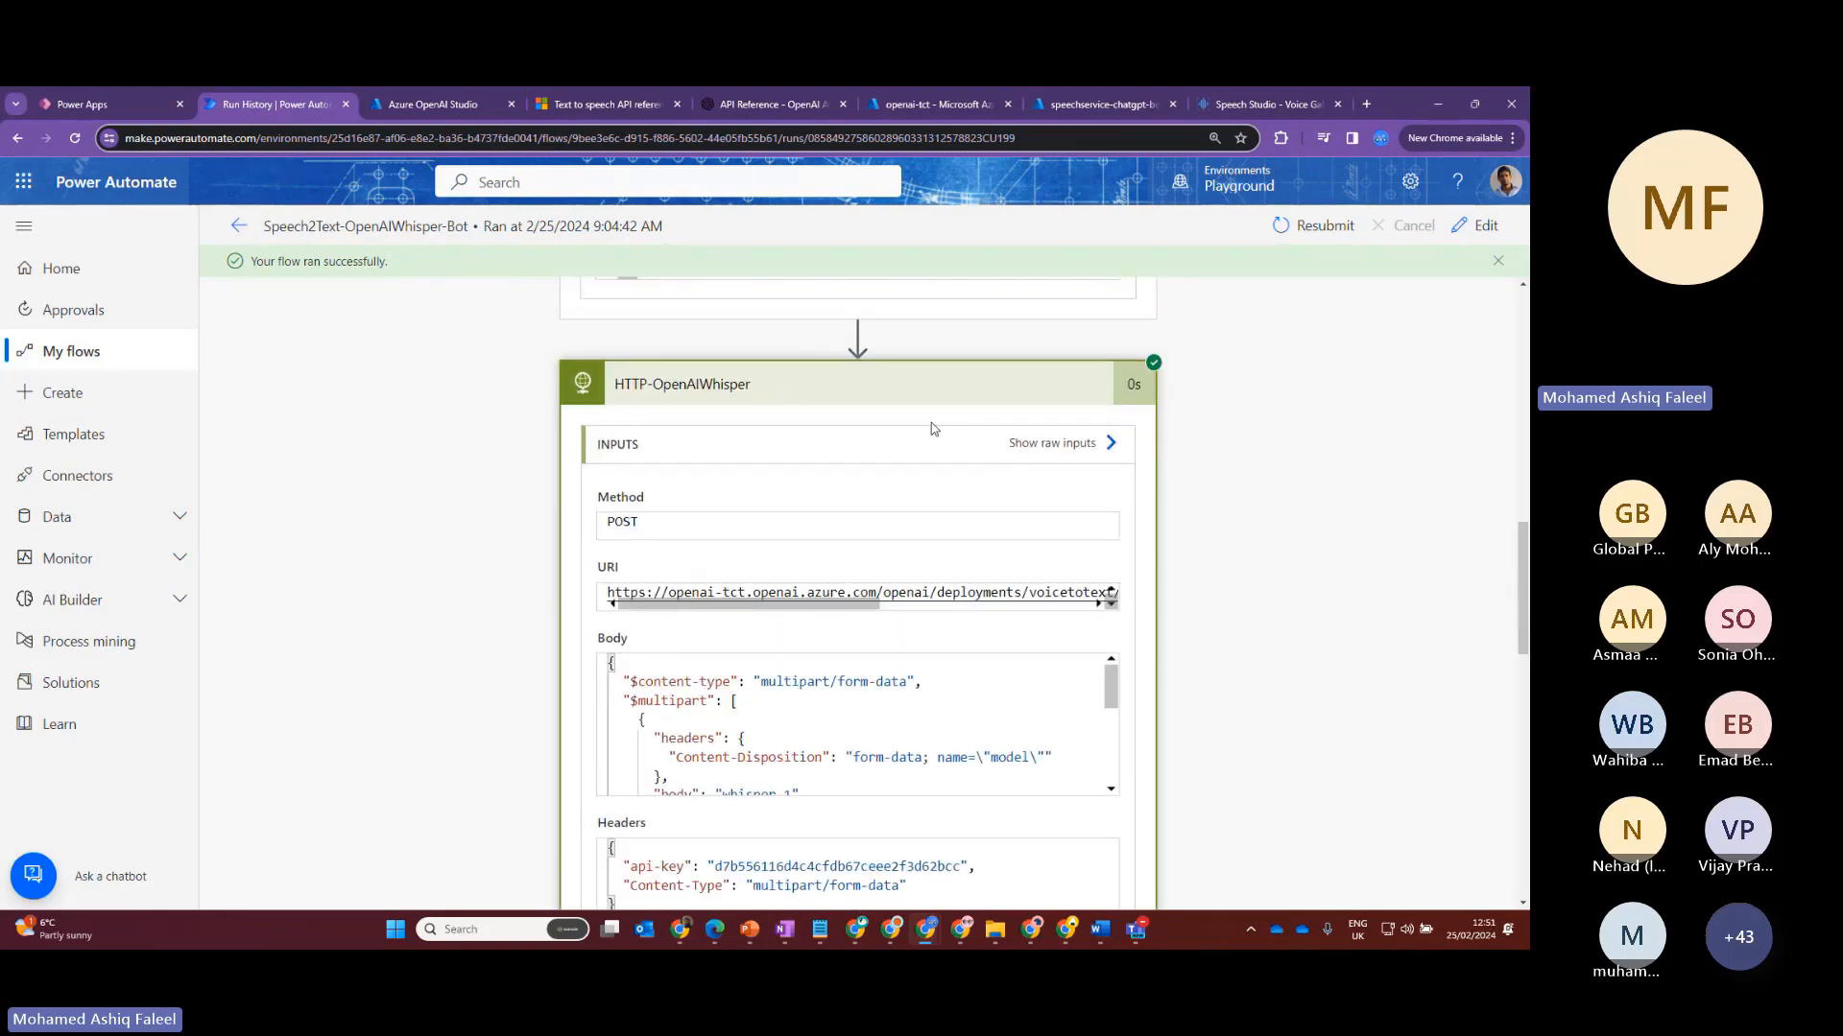
scroll(1150, 472, "down", 10)
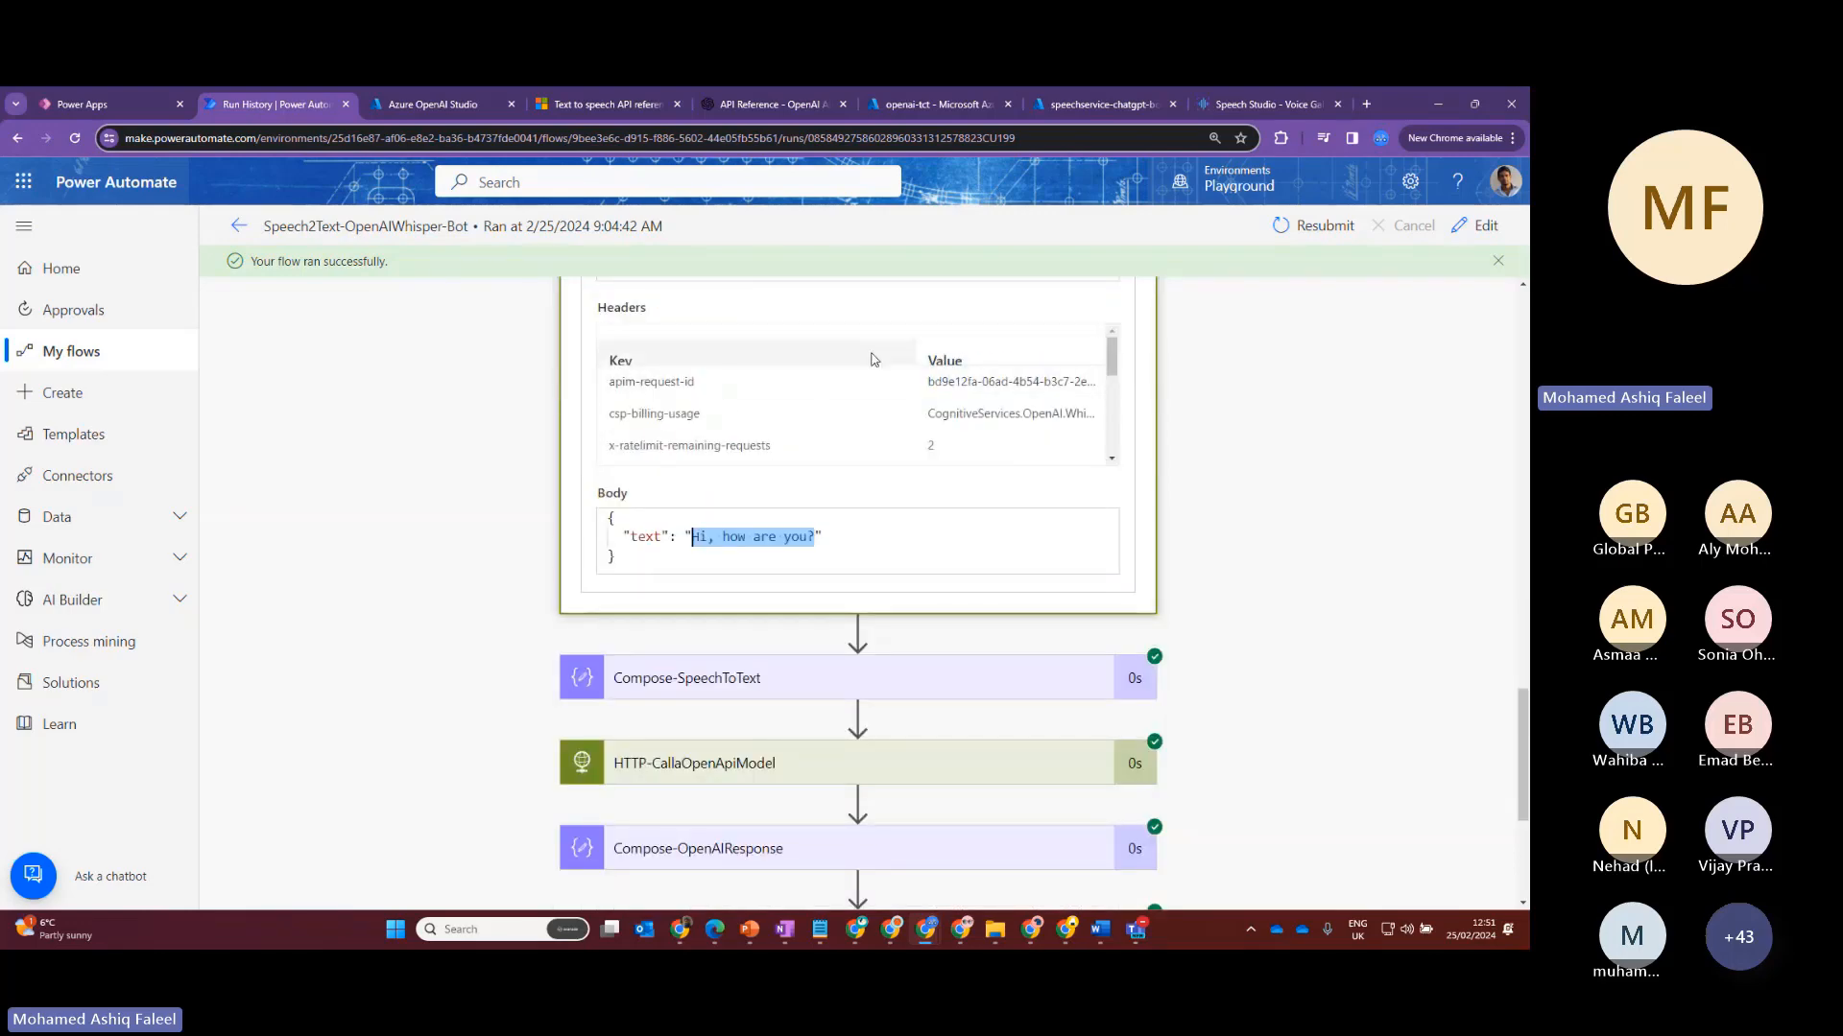
Expand the Compose-SpeechToText action and review its inputs and outputs
scroll(874, 360, "down", 2)
left_click(728, 437)
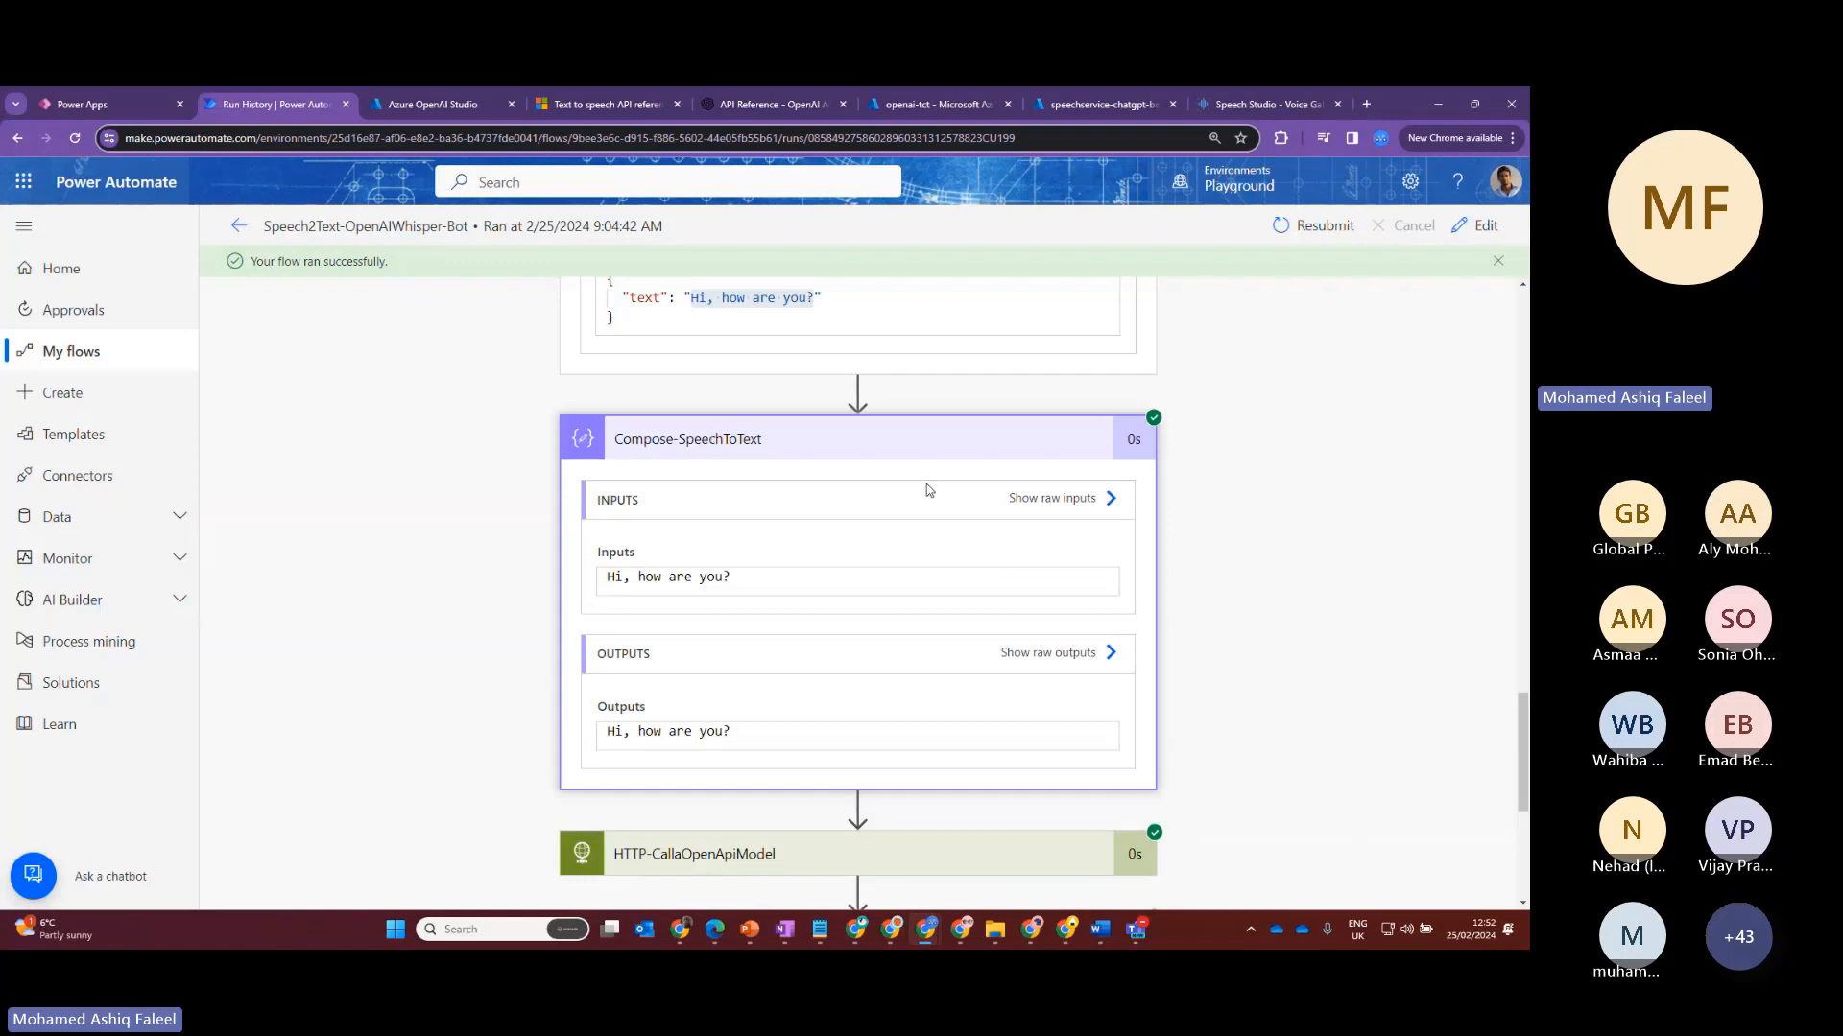
scroll(1074, 533, "down", 2)
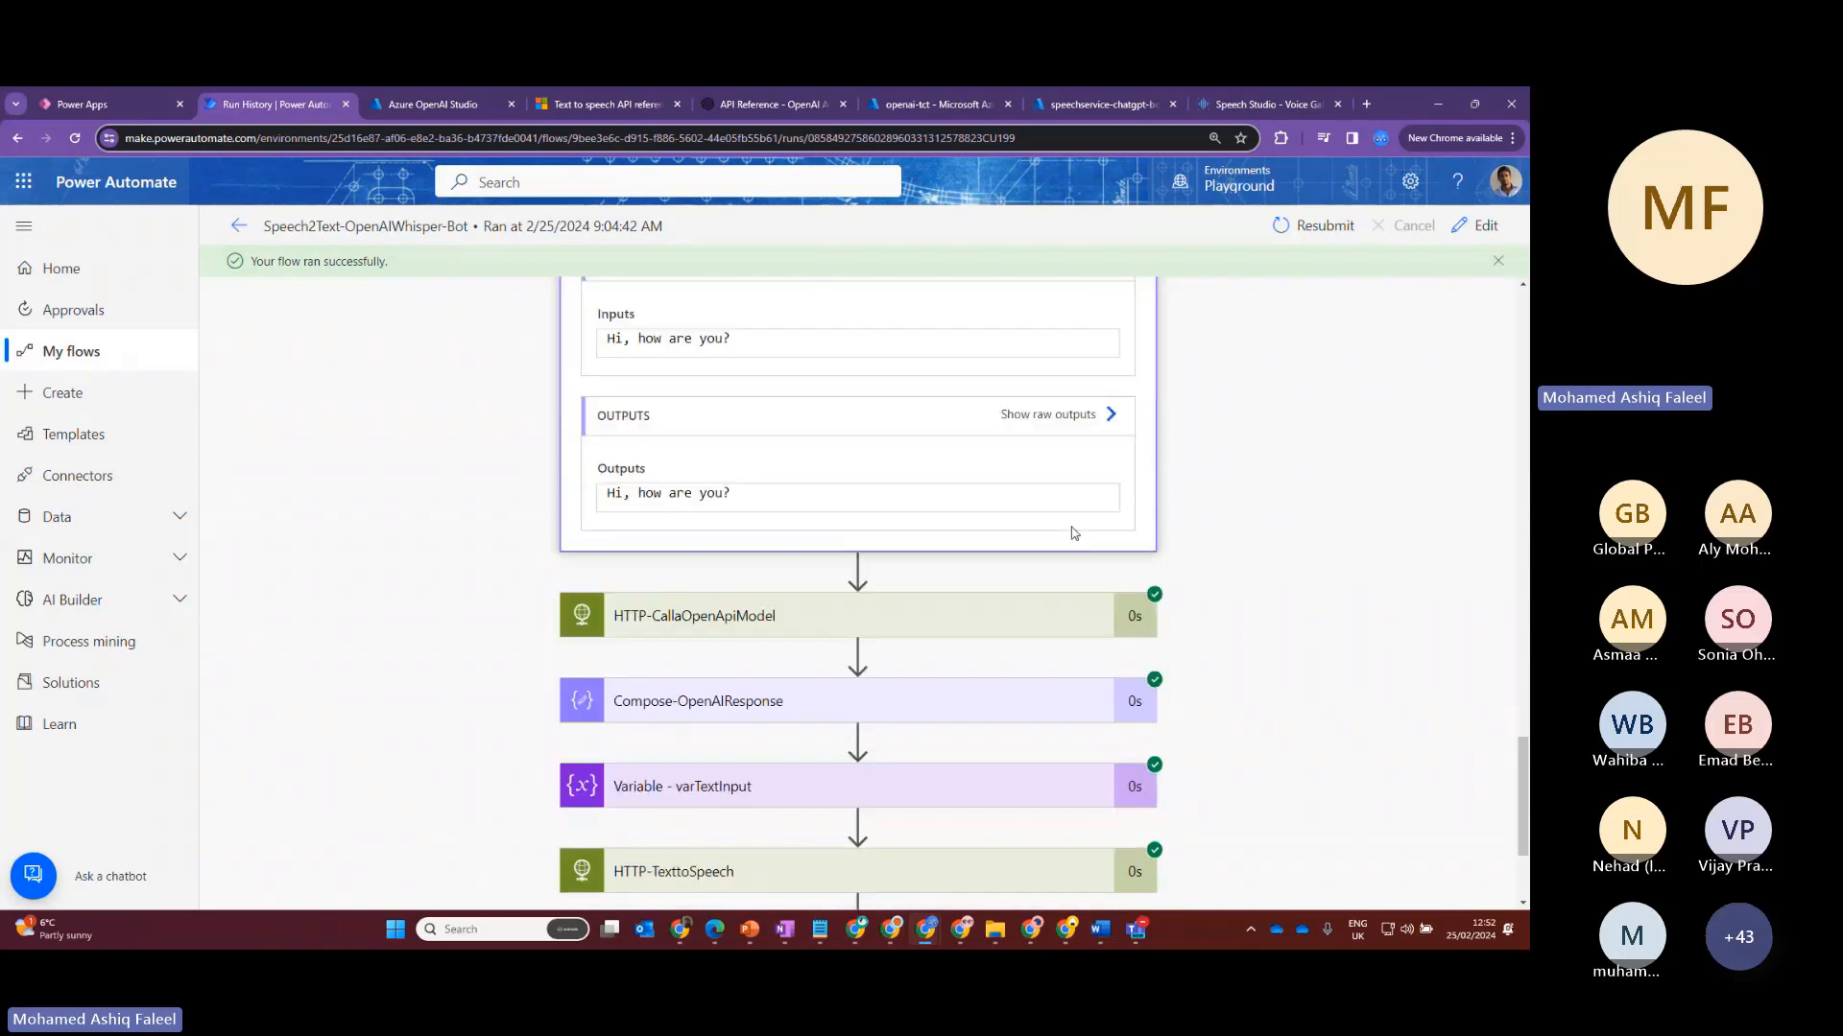
Expand HTTP-CallaOpenApiModel and review the user message in its request body, its headers and its outputs
left_click(728, 620)
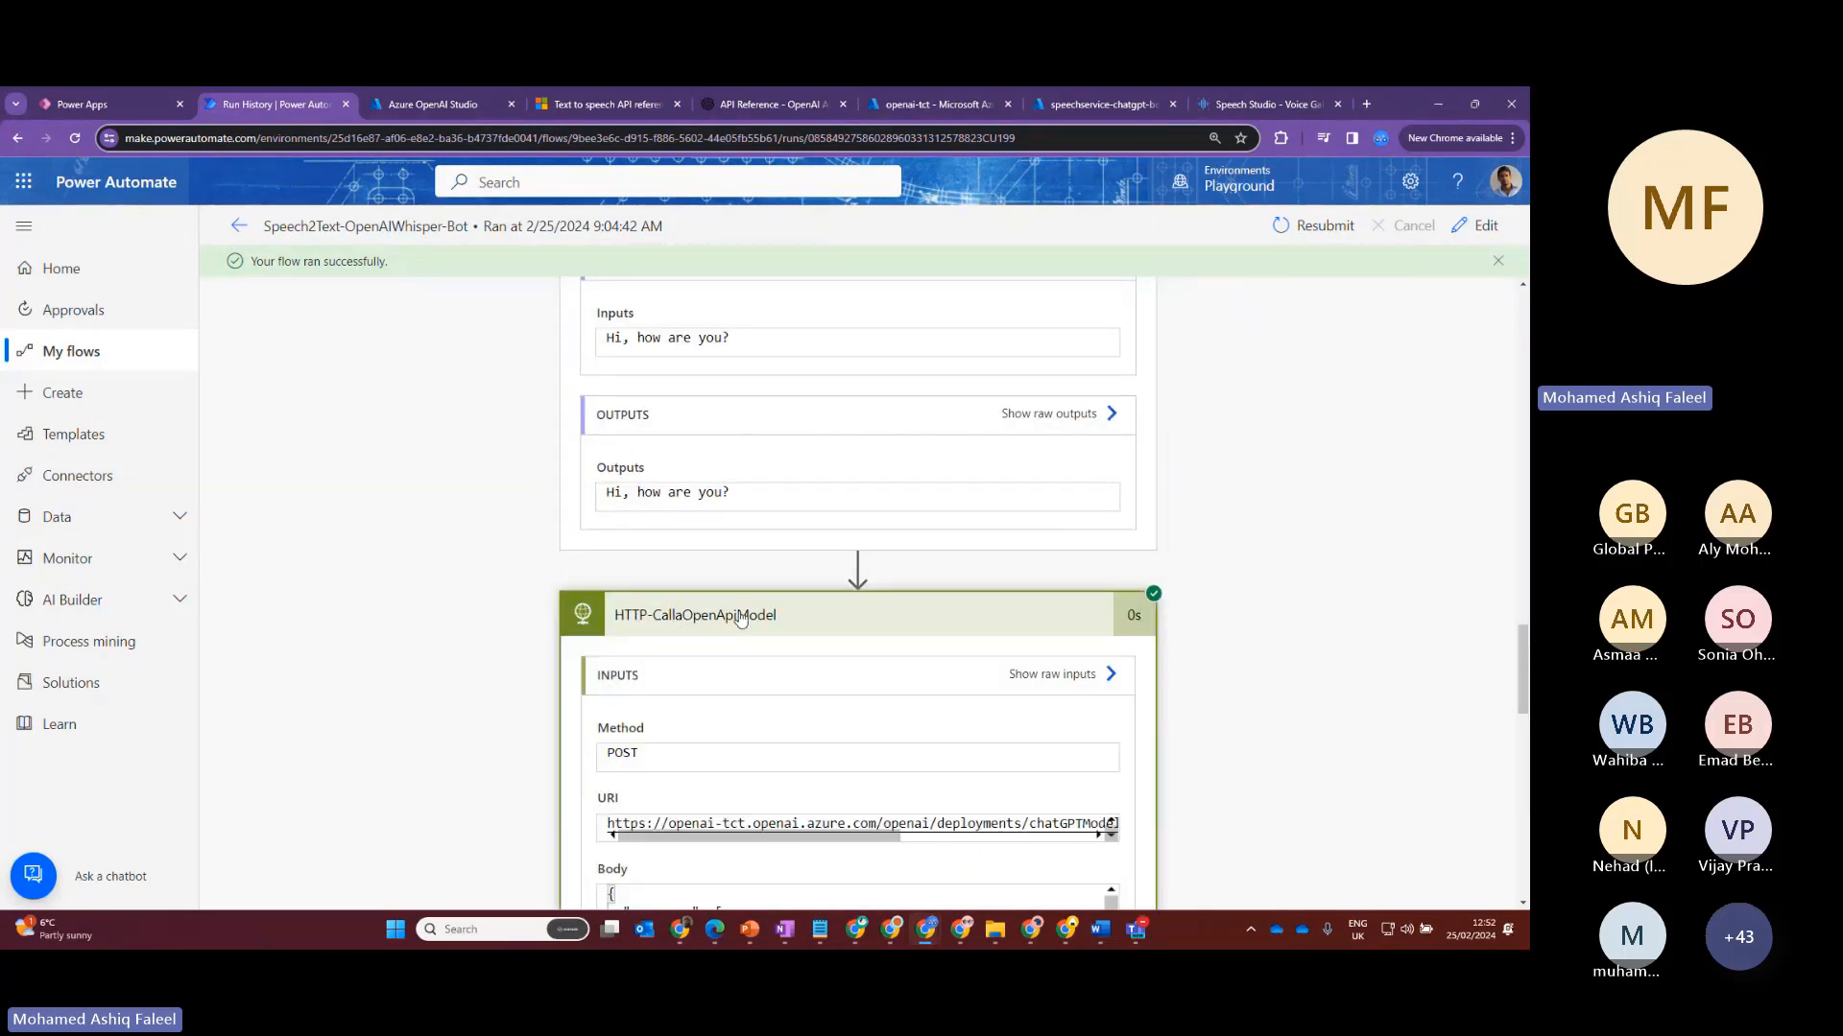
scroll(793, 620, "down", 2)
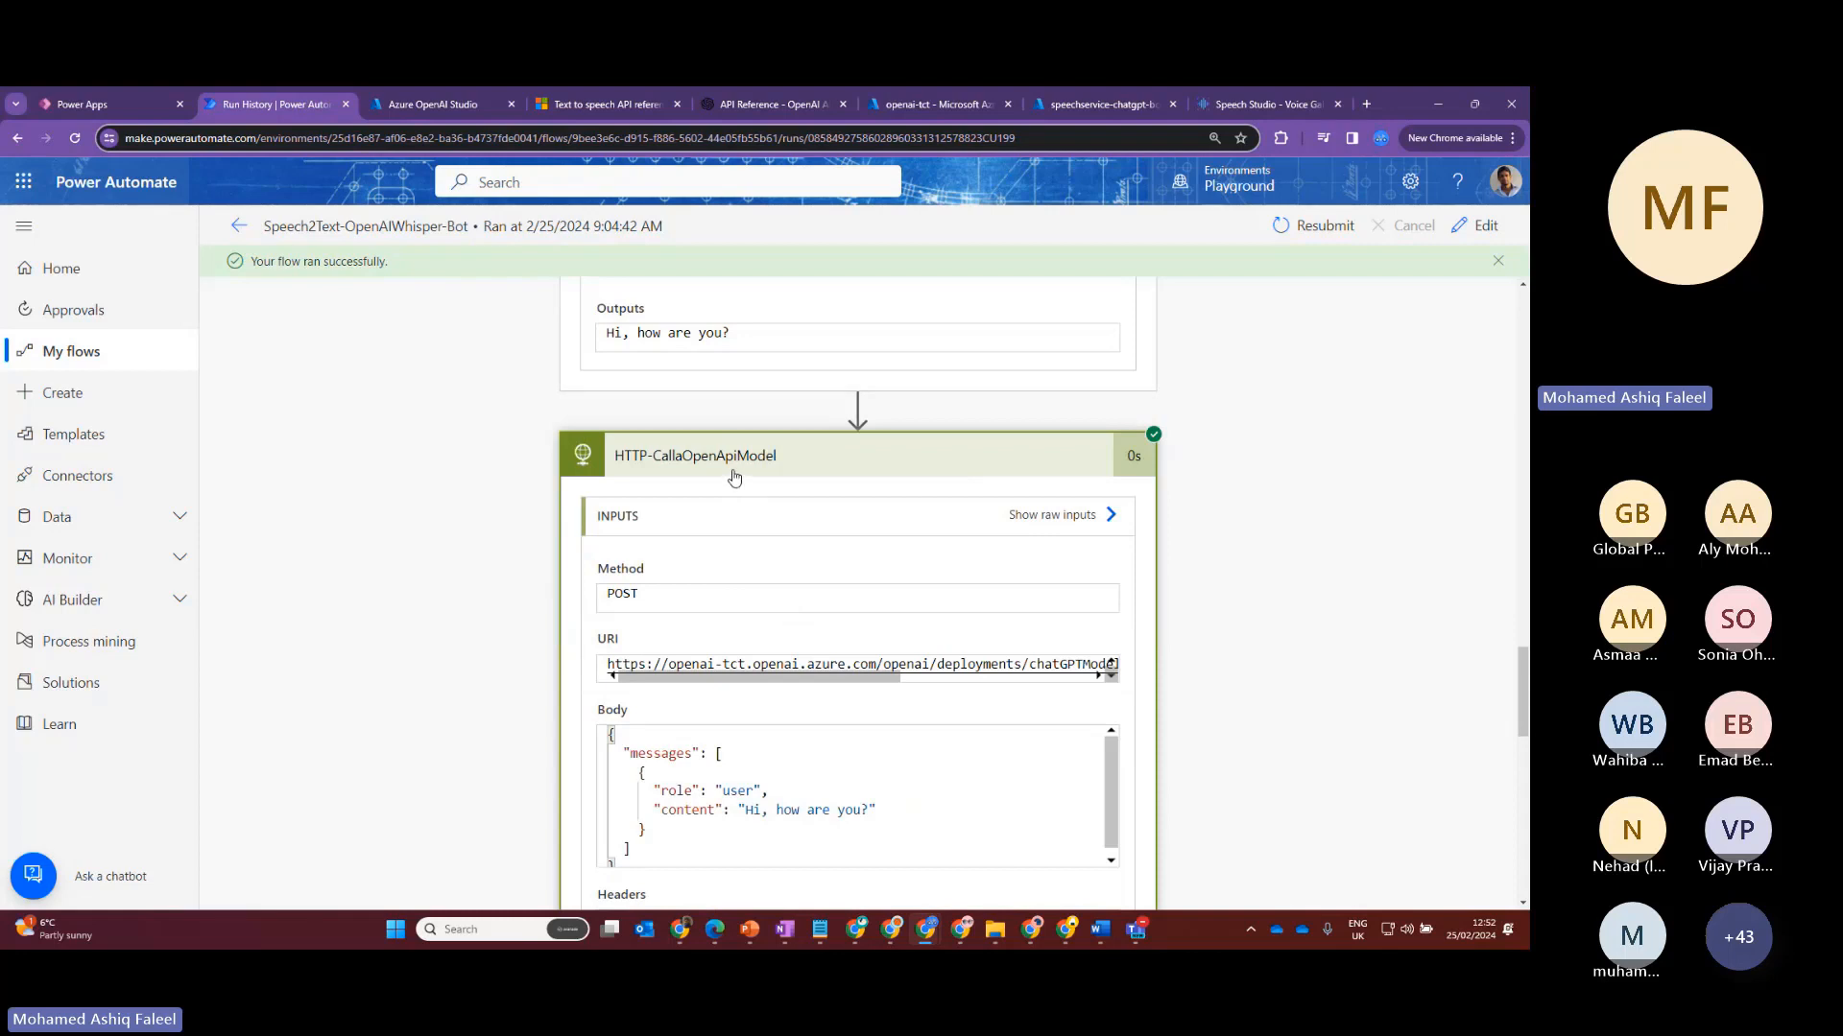
scroll(1217, 614, "down", 3)
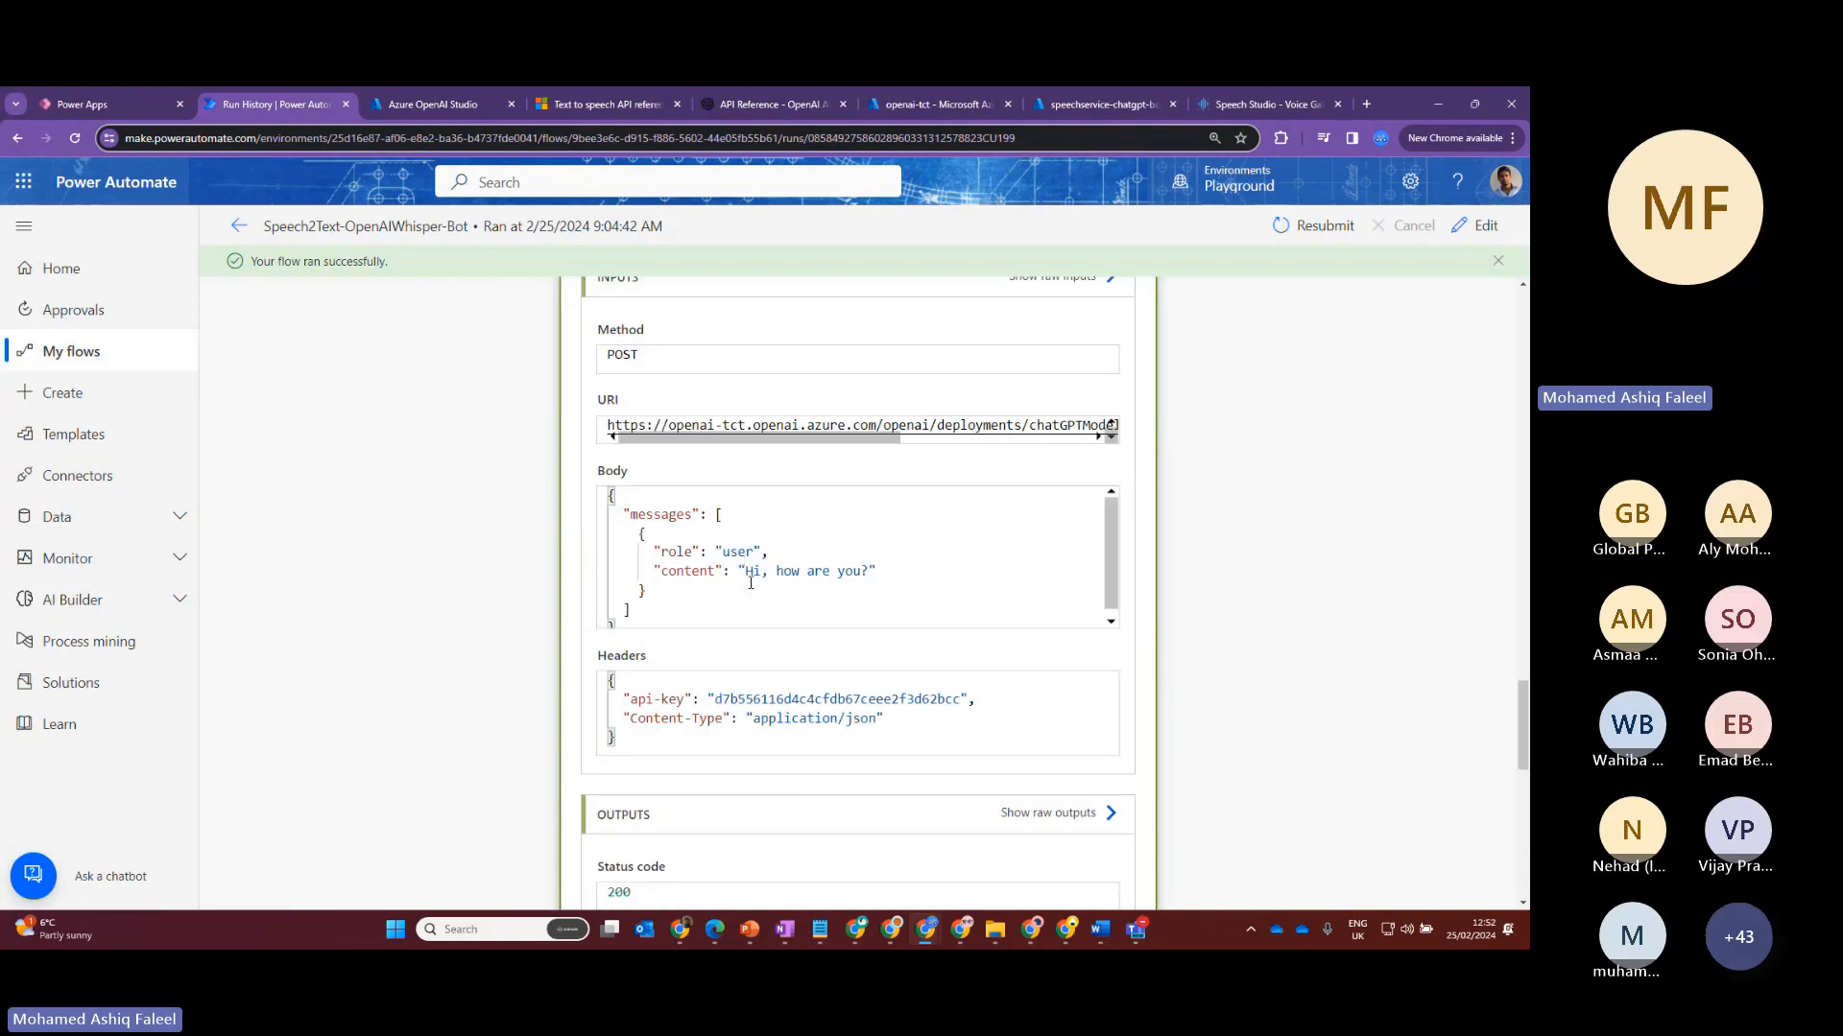
scroll(1271, 596, "down", 5)
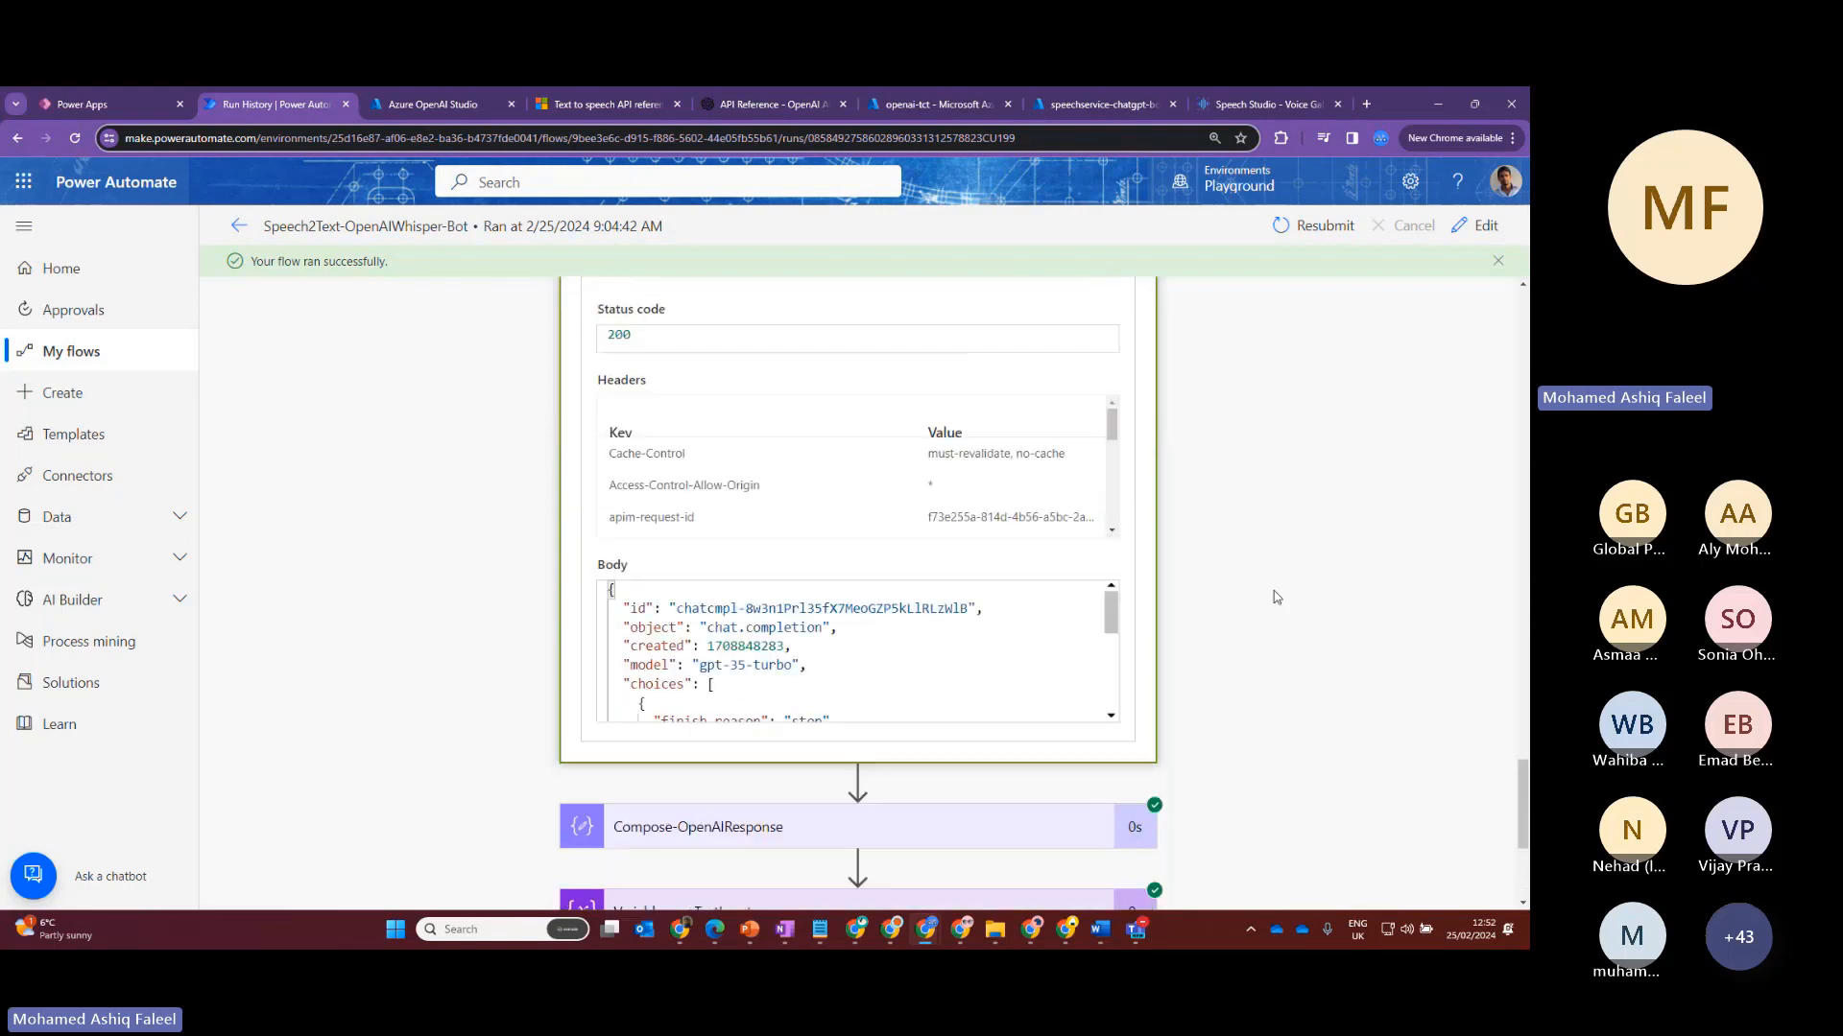
Highlight the assistant message's content key in the HTTP-CallaOpenApiModel response body and read along the reply text
scroll(1276, 597, "down", 2)
scroll(961, 502, "down", 2)
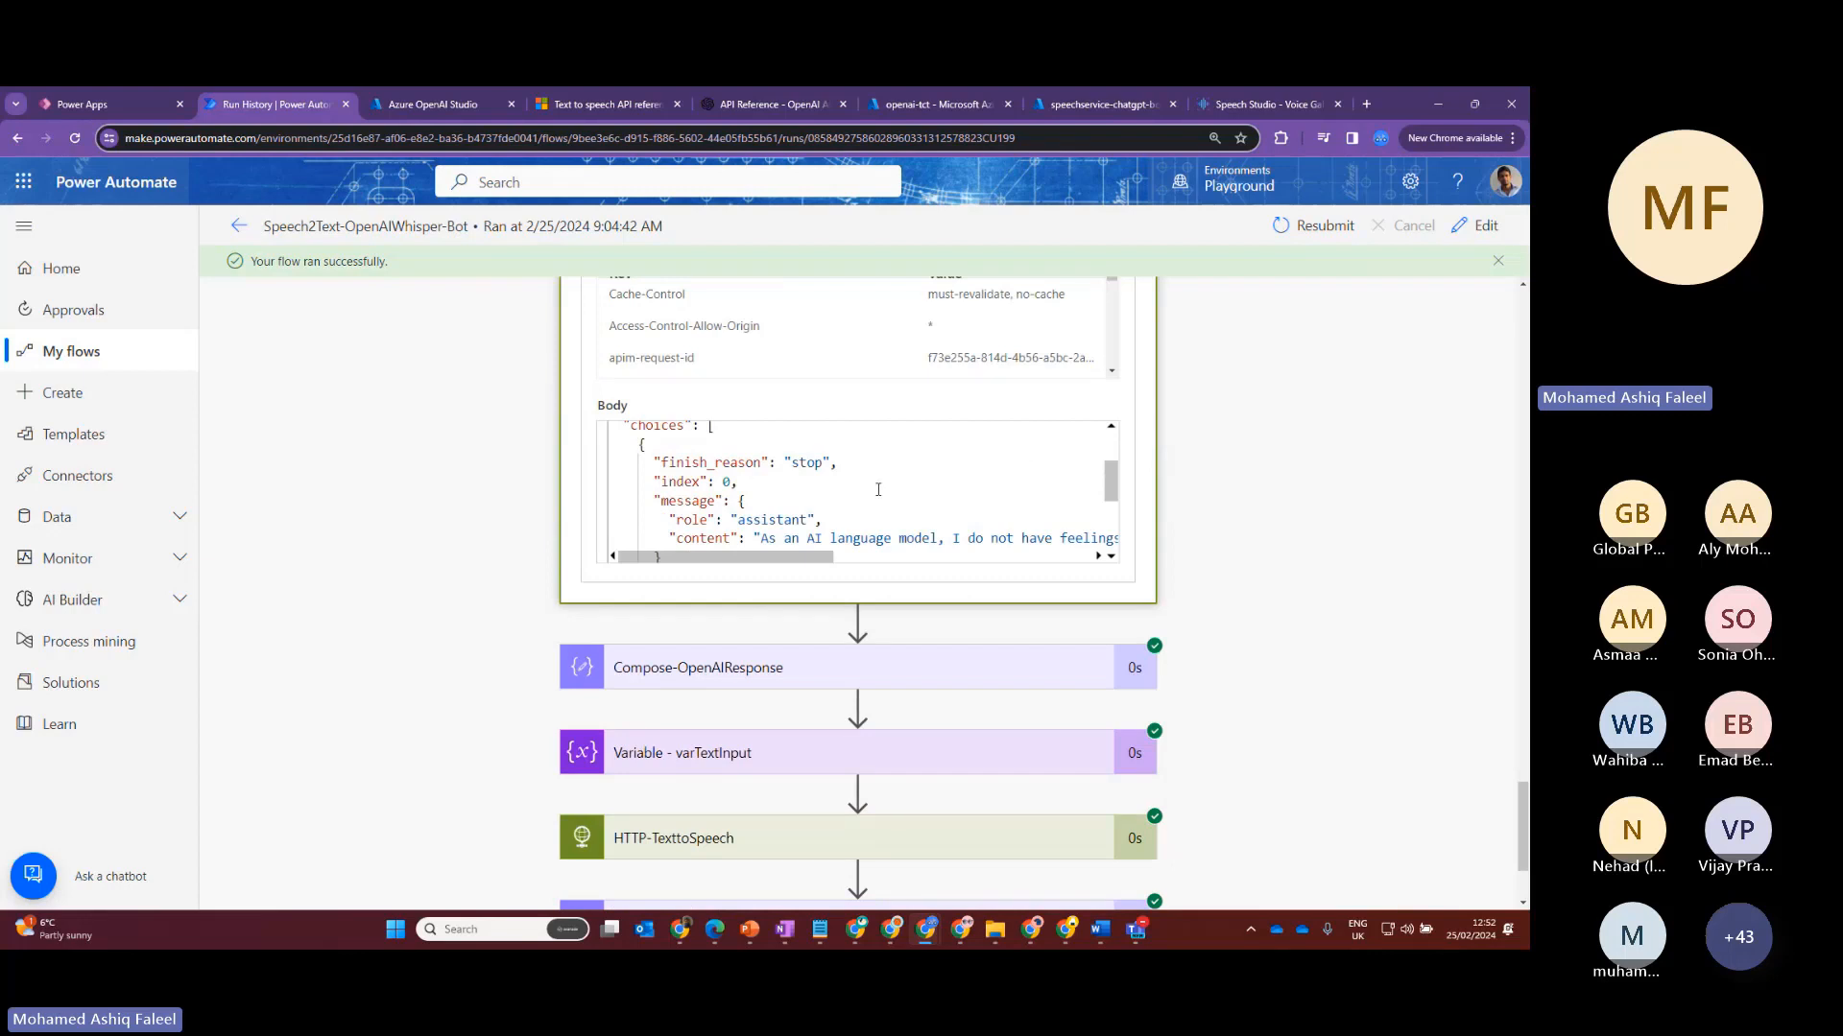
scroll(742, 472, "up", 2)
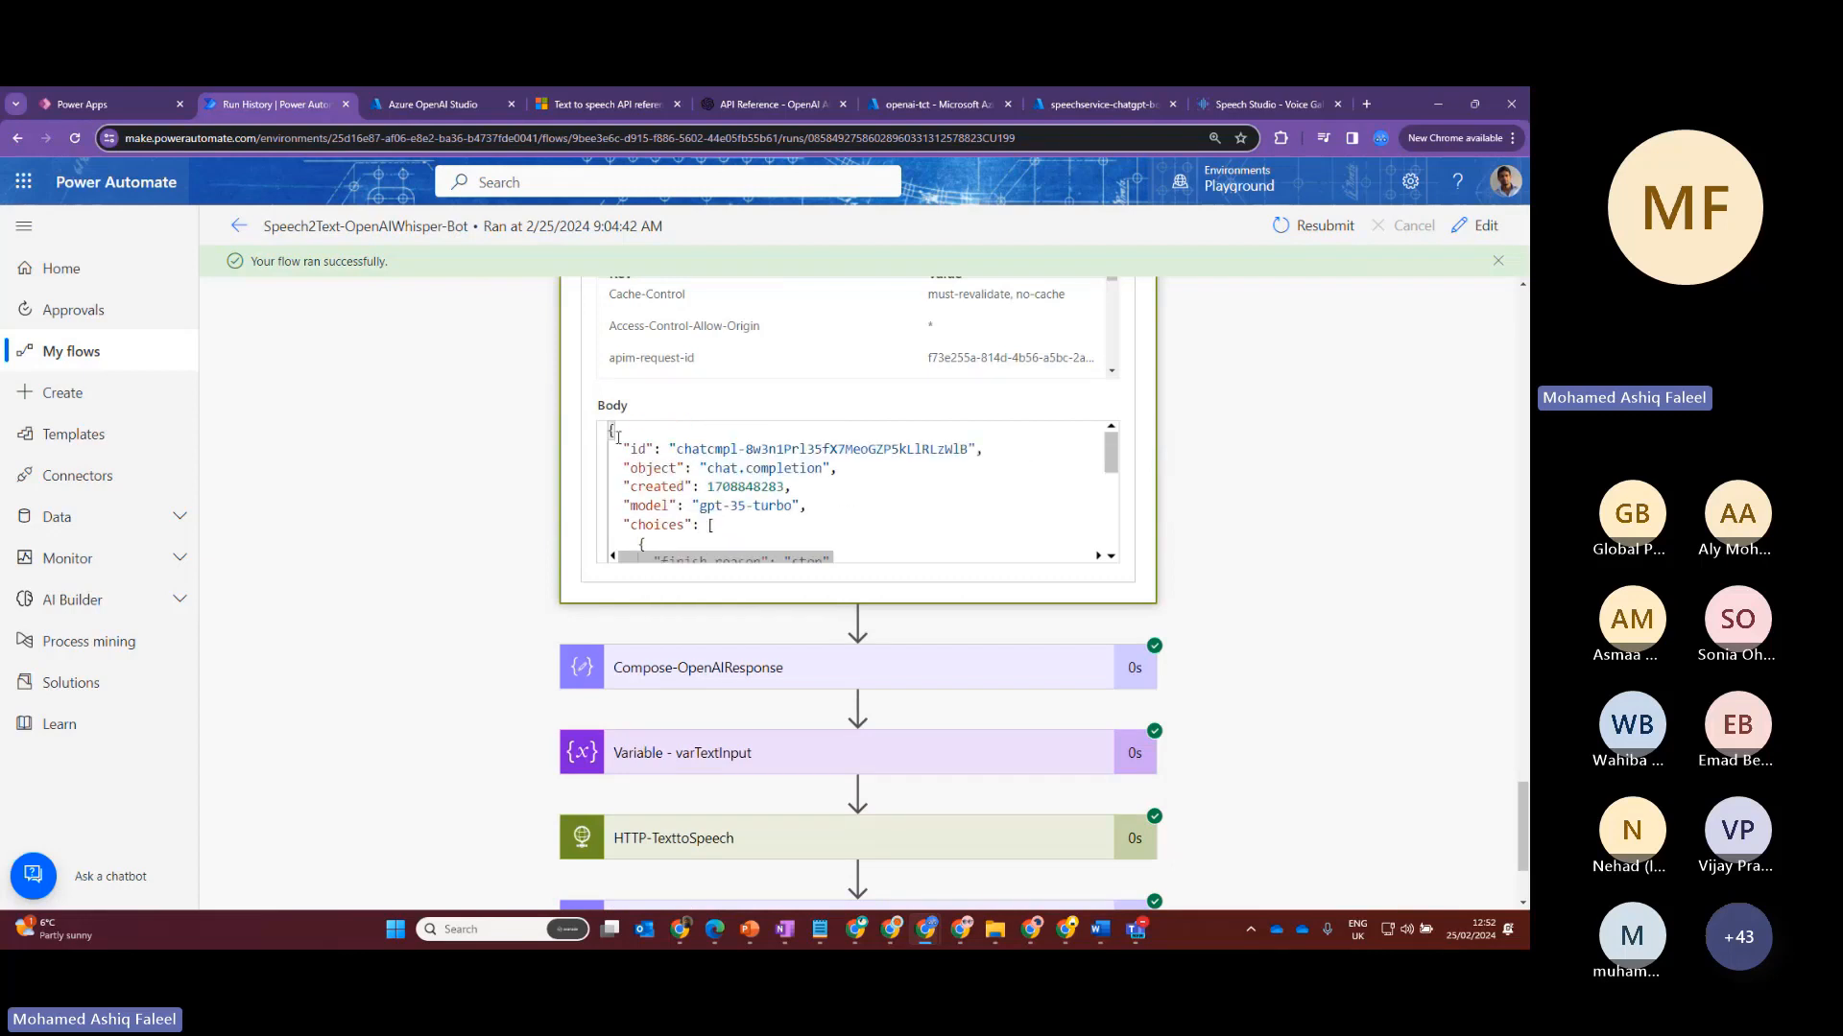
left_click_drag(1111, 465, 1058, 499)
double_click(708, 501)
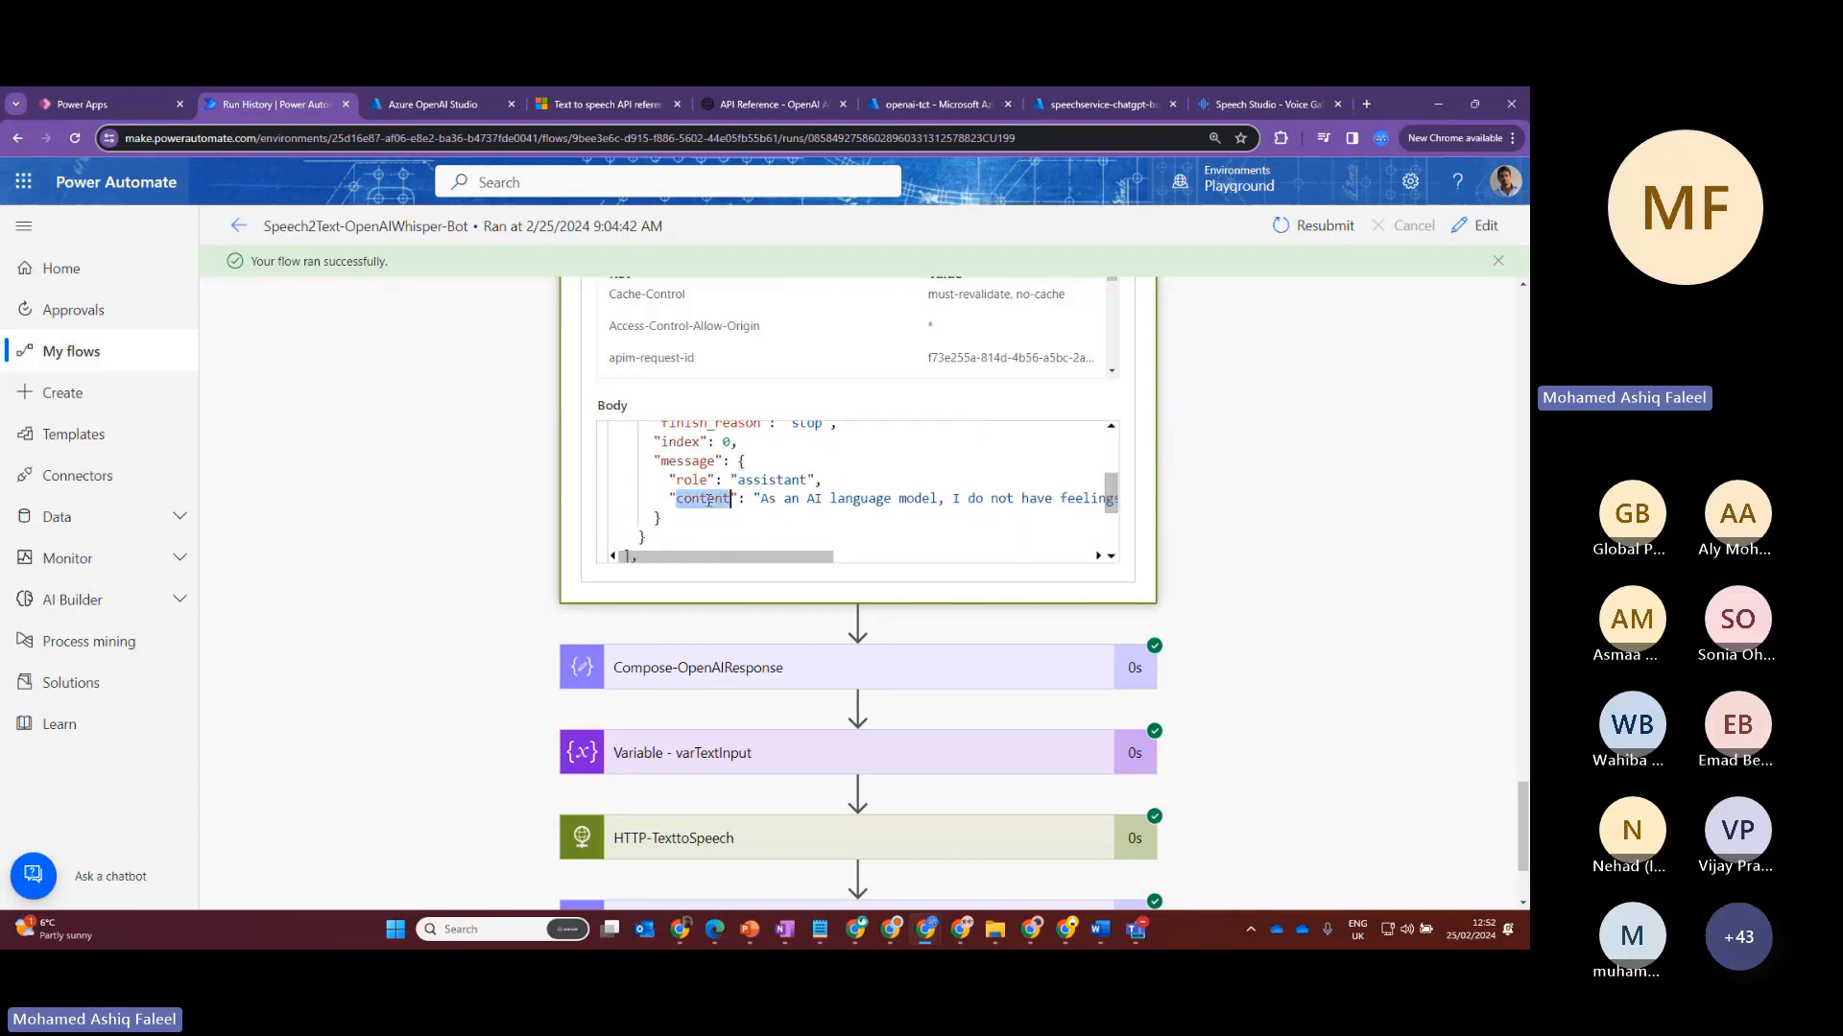
left_click_drag(760, 499, 937, 504)
left_click_drag(833, 556, 964, 563)
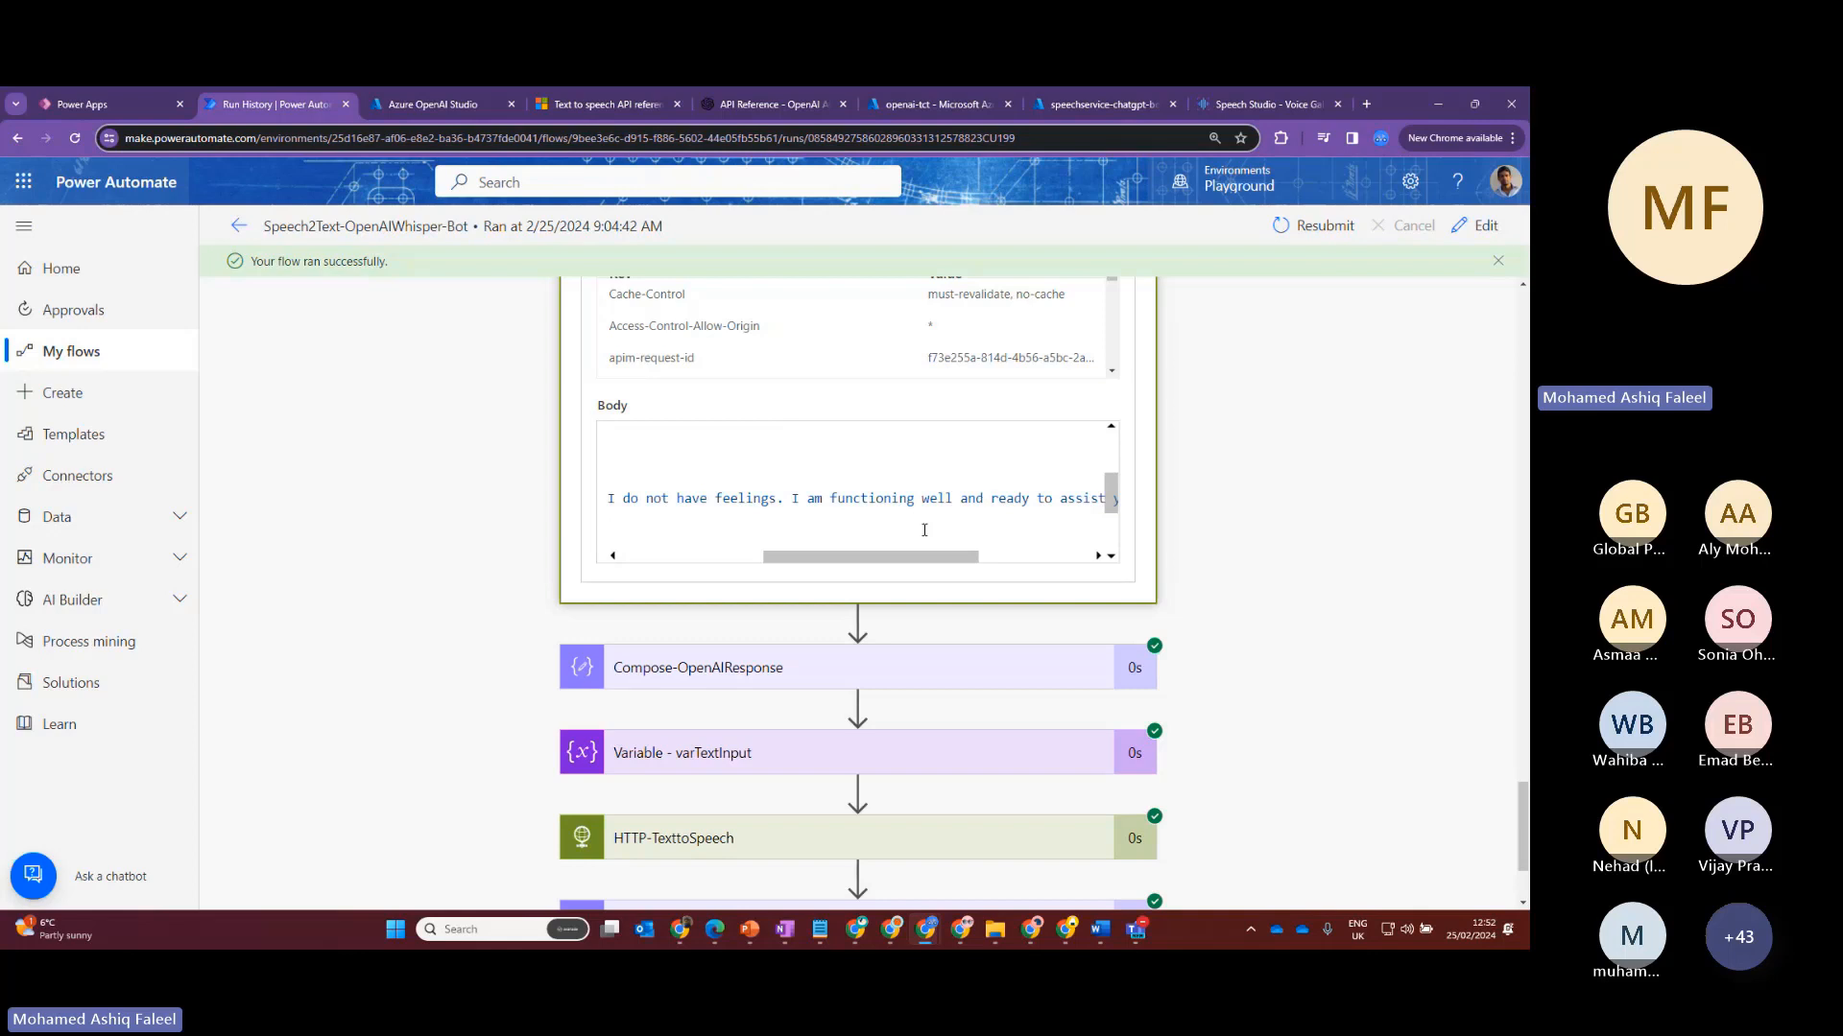
Expand the Compose-OpenAIResponse action and read along the reply text in its inputs and outputs
scroll(924, 529, "down", 2)
left_click(823, 498)
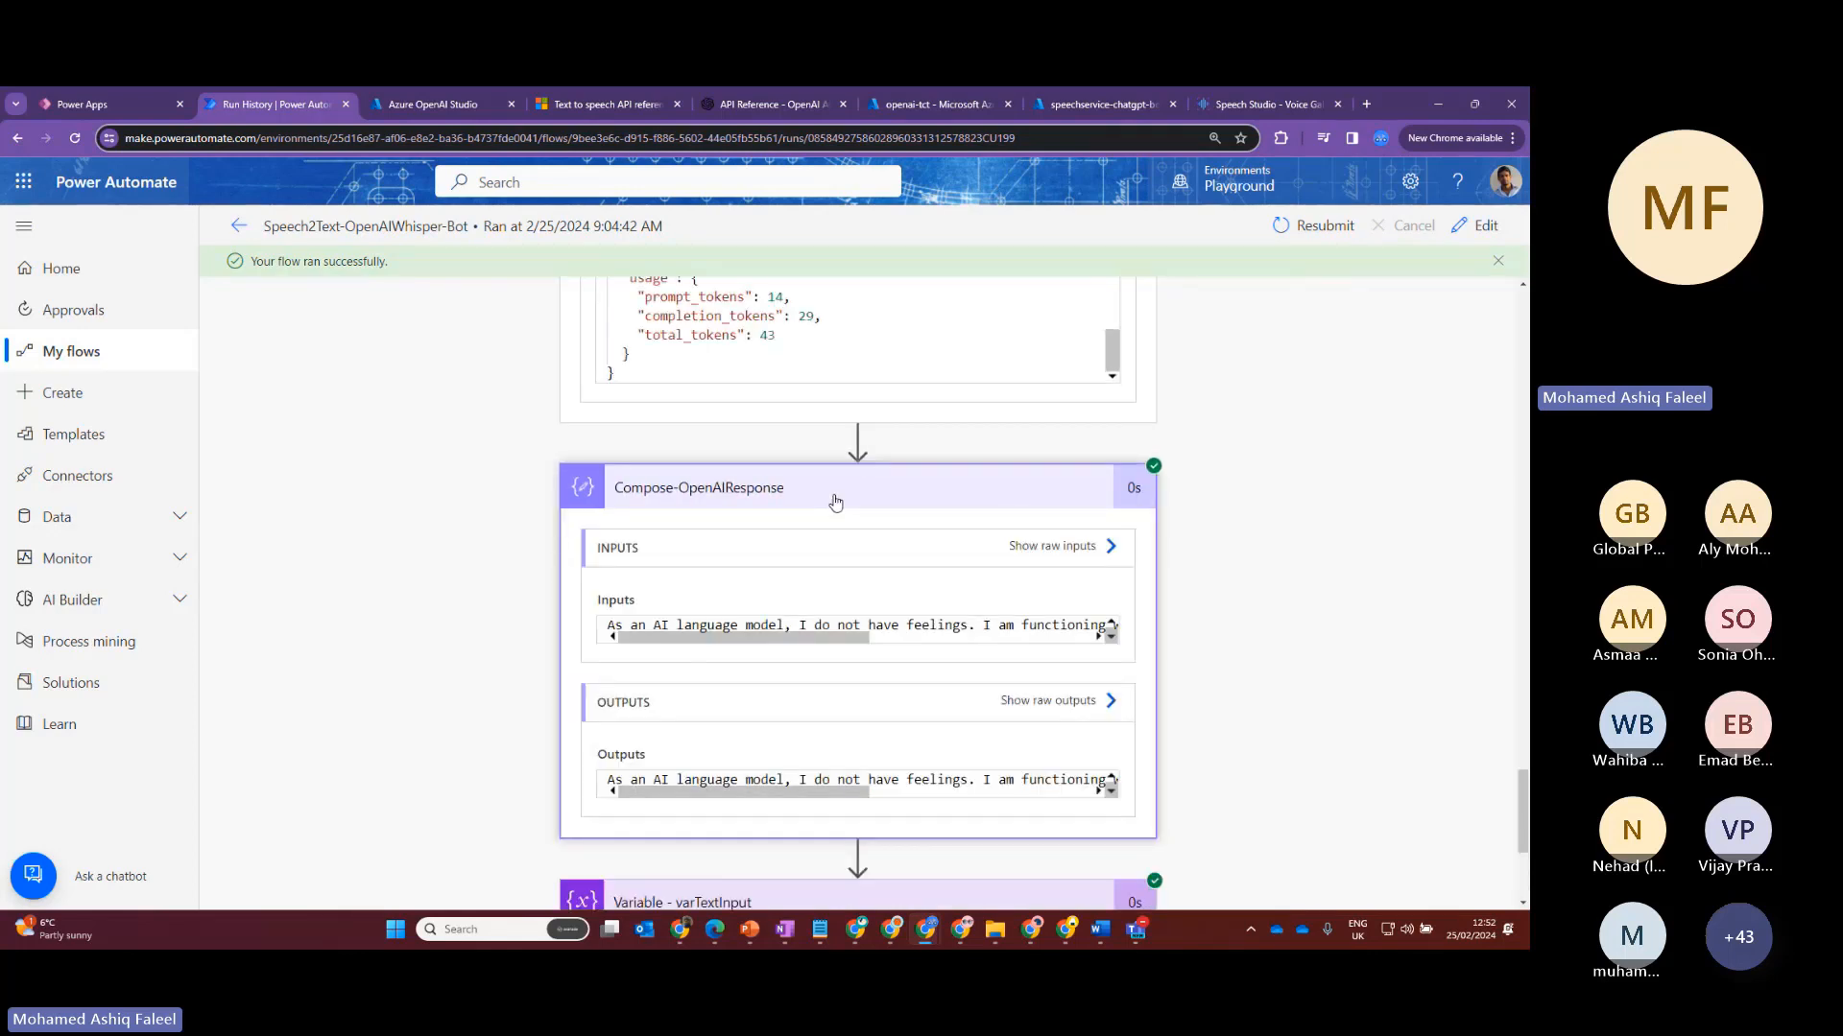
scroll(921, 509, "up", 2)
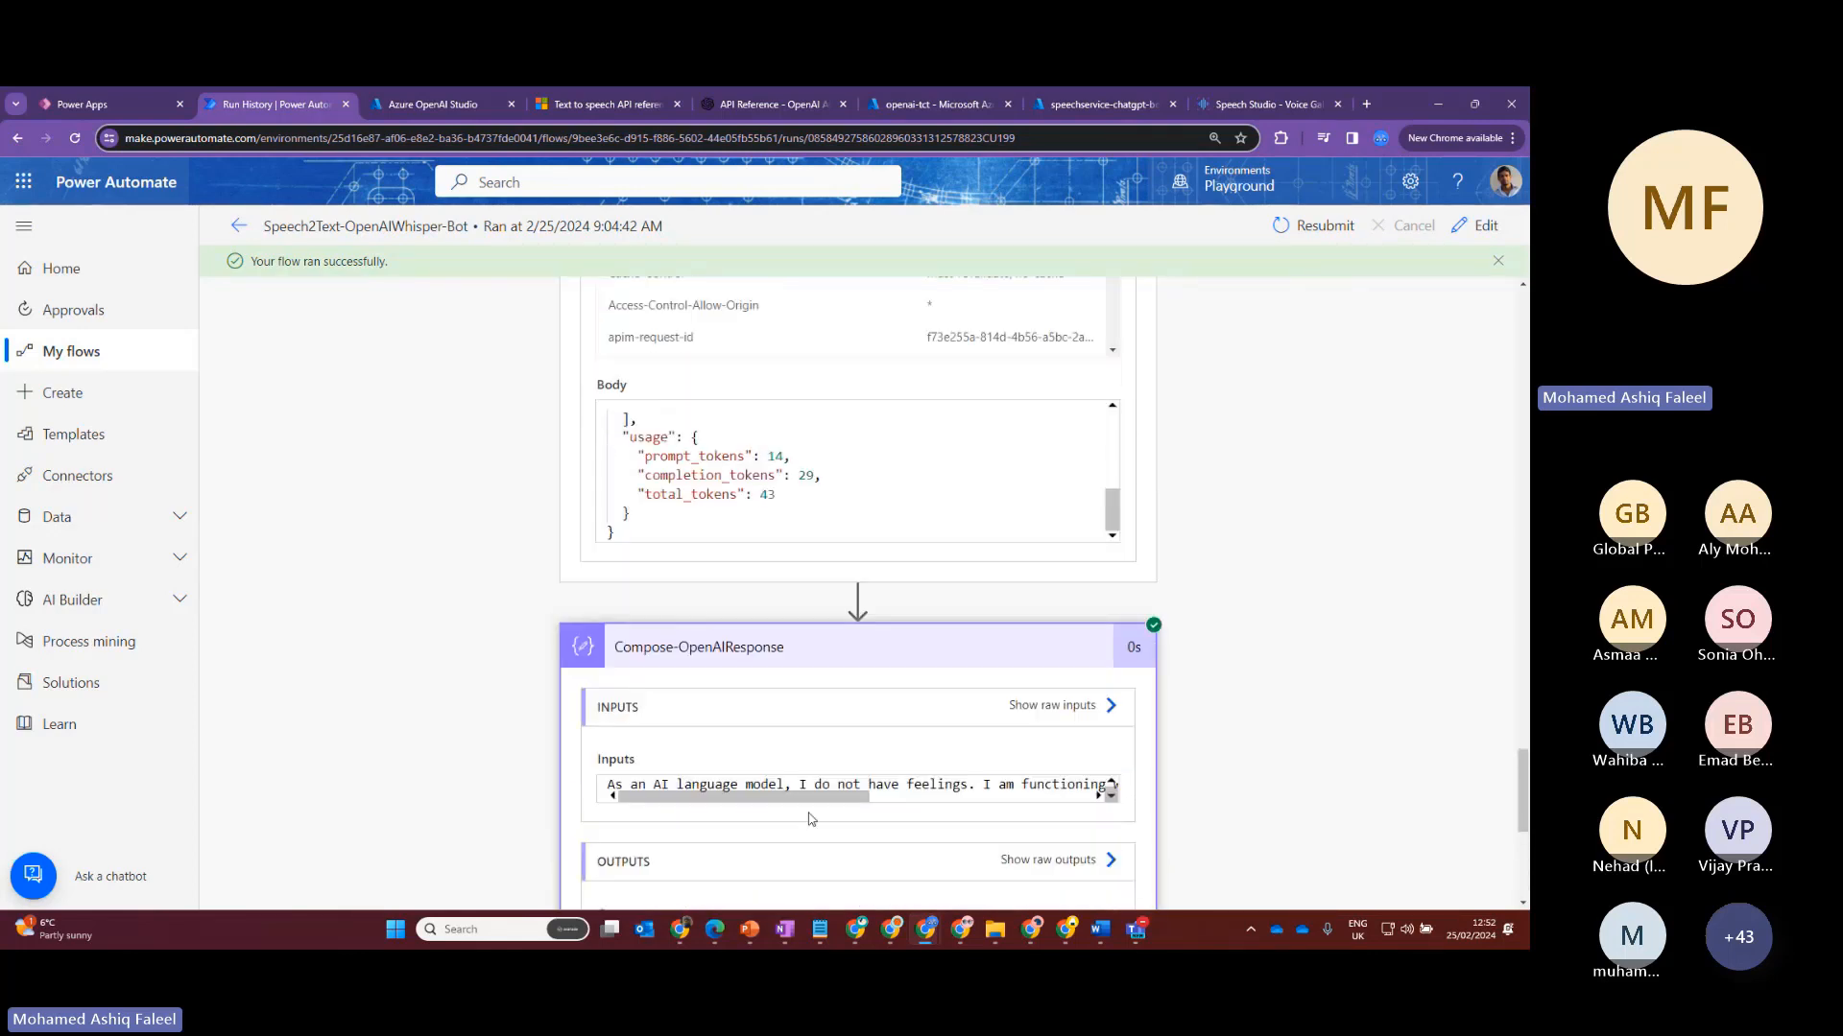
scroll(680, 794, "down", 4)
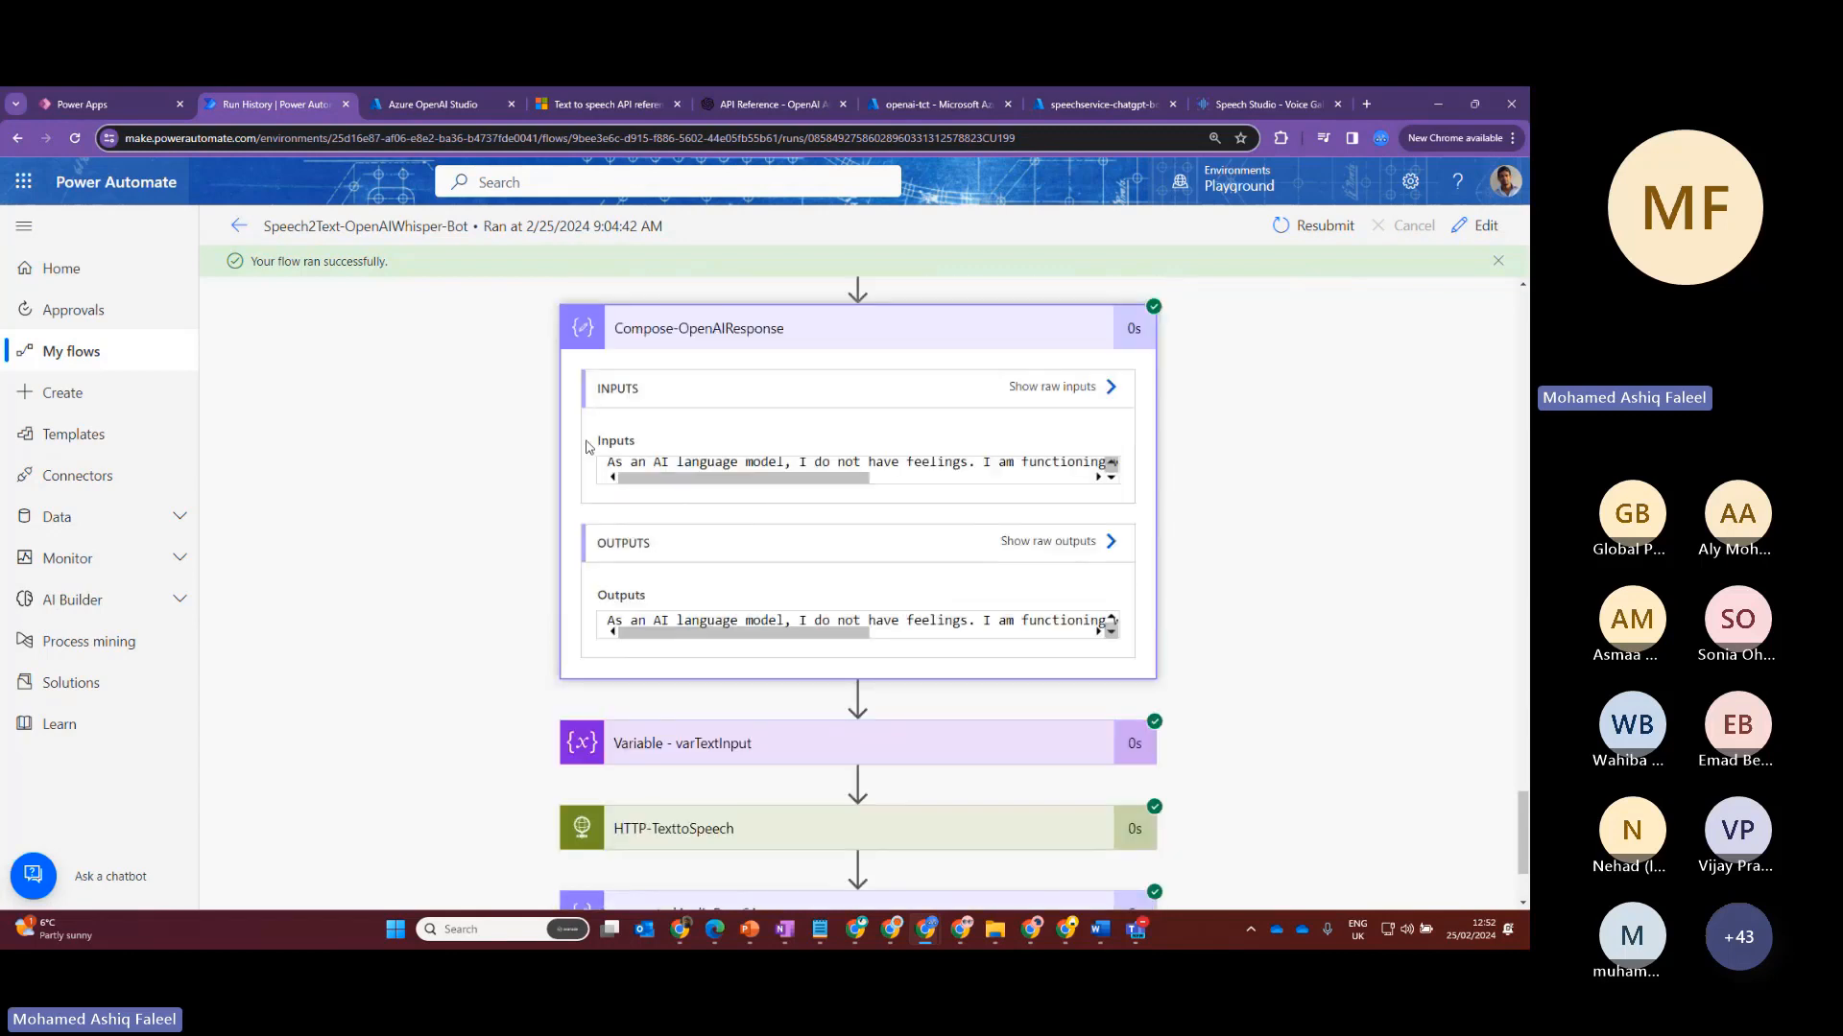
left_click_drag(800, 478, 906, 482)
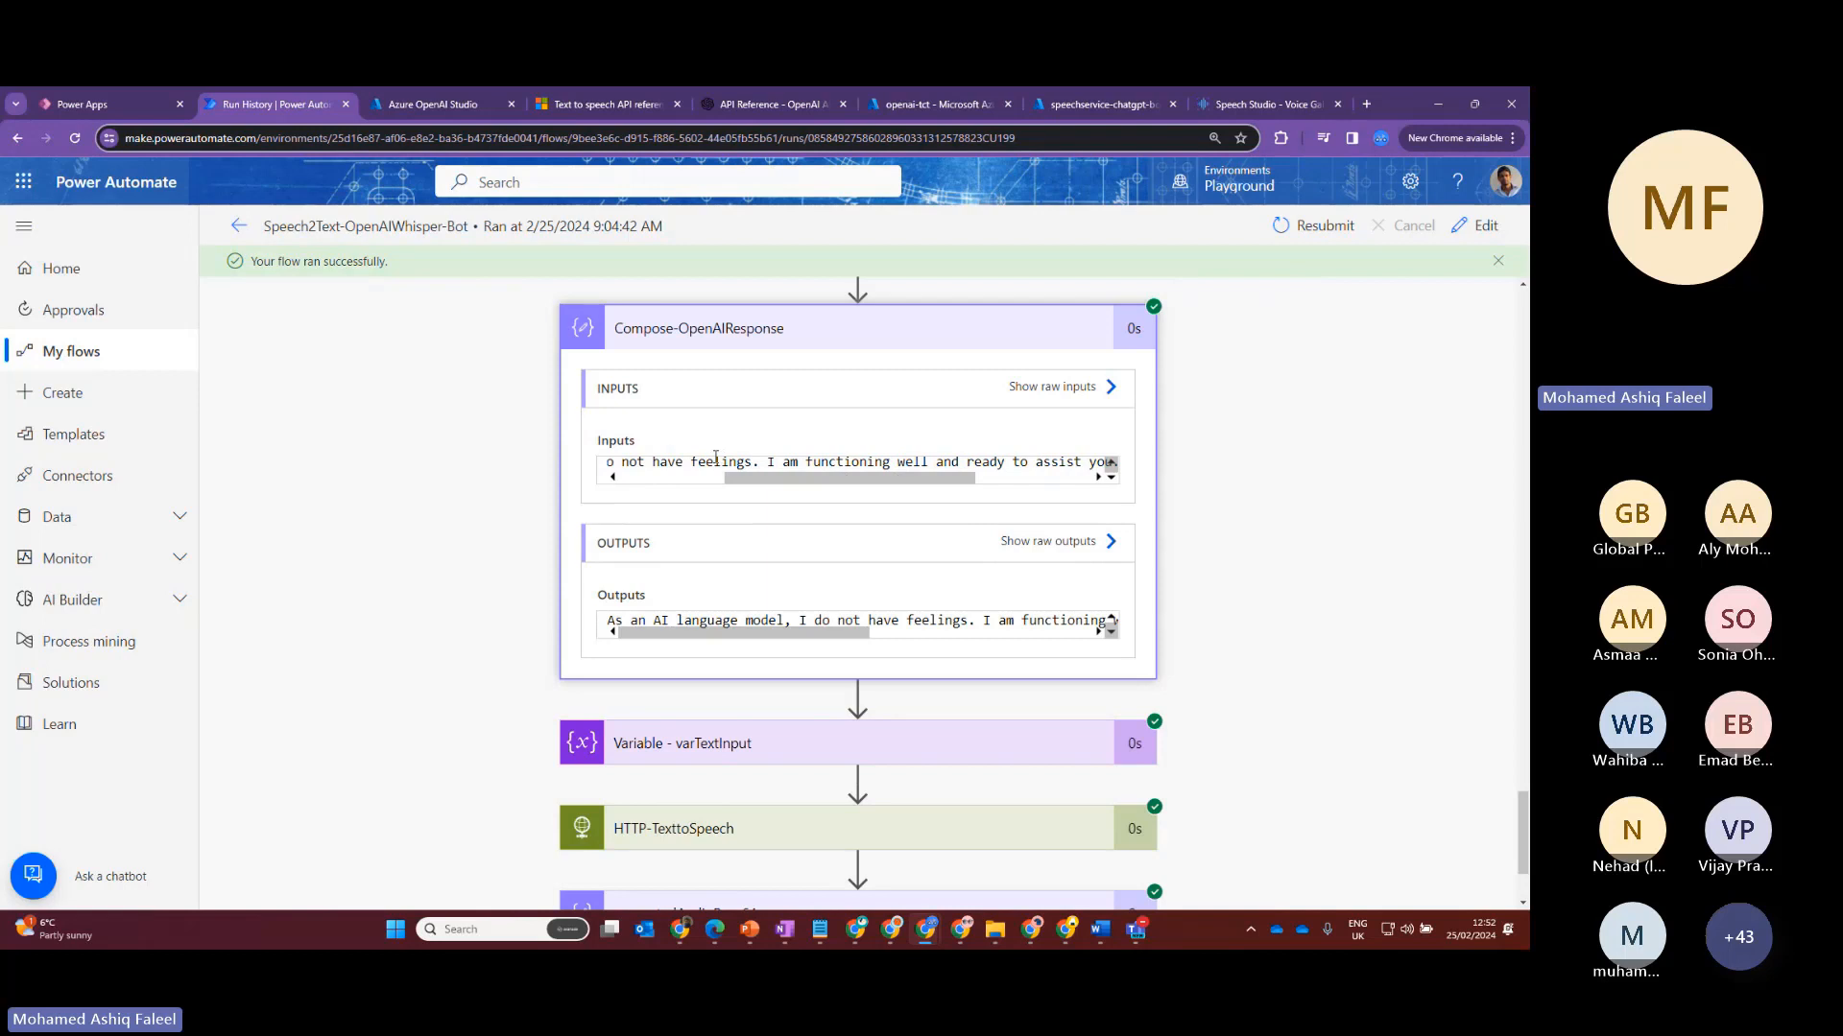
scroll(739, 480, "down", 2)
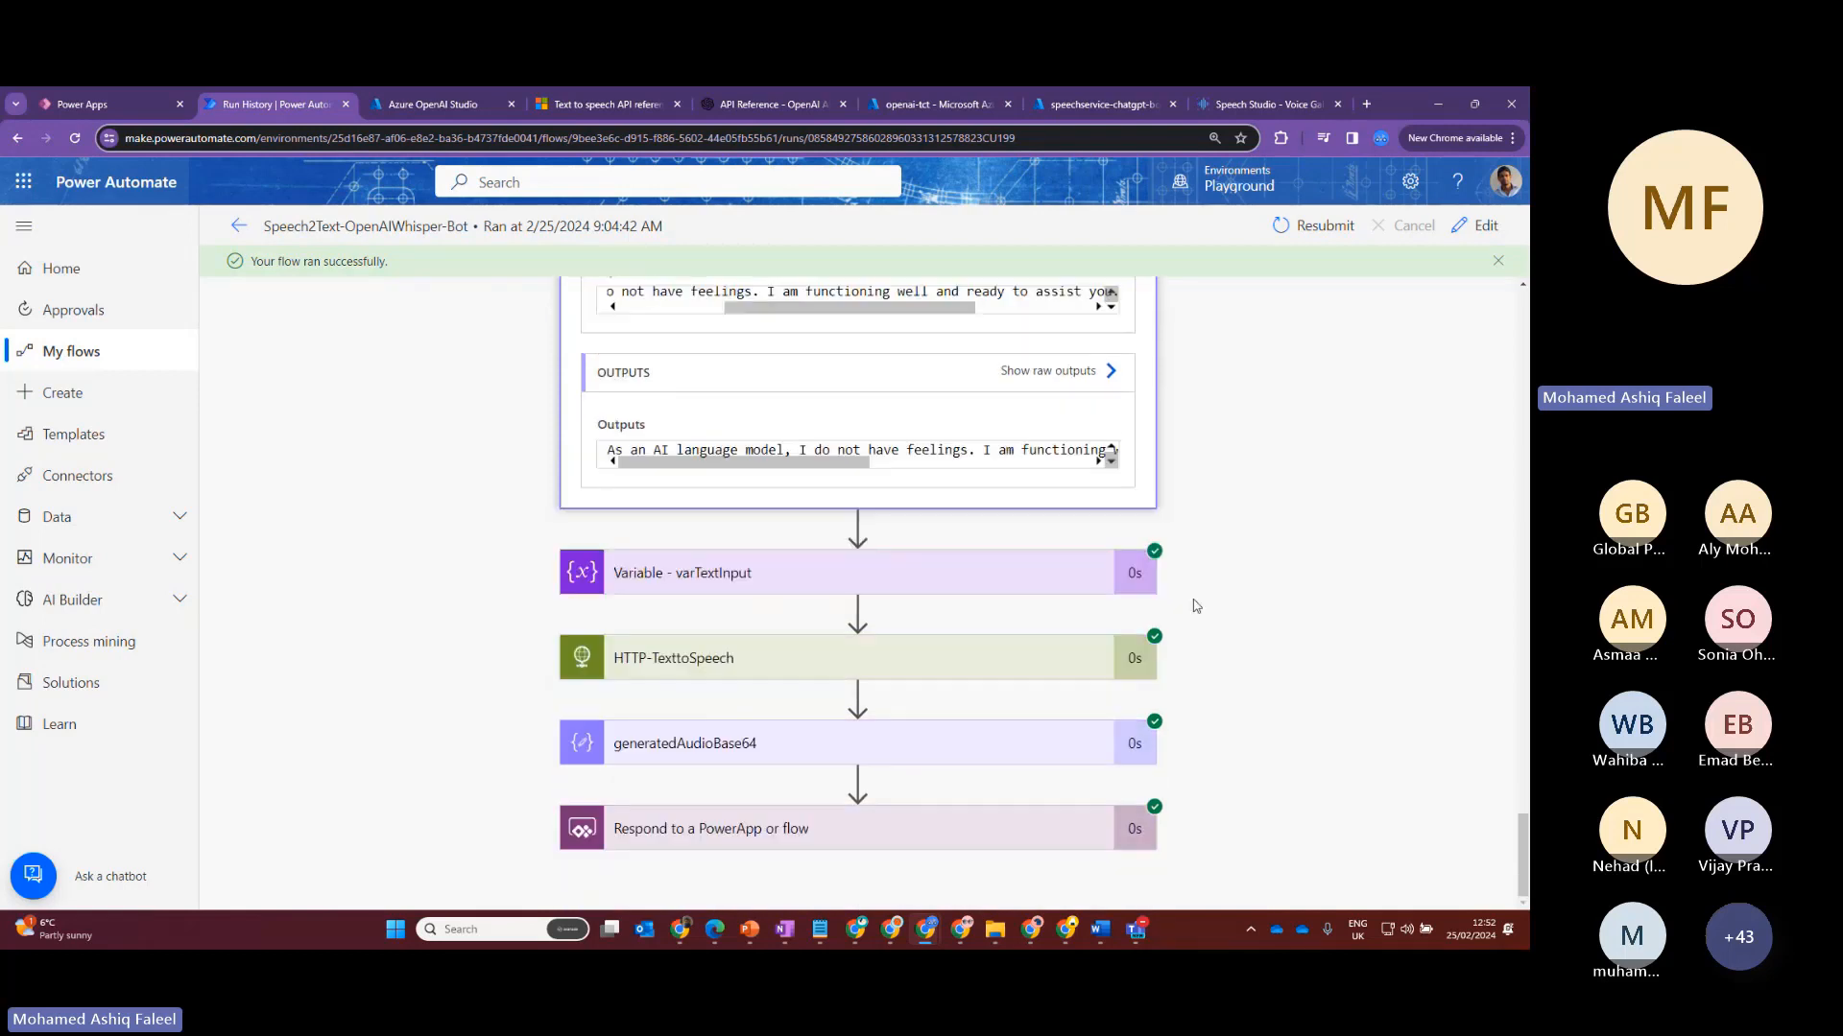
Expand Variable - varTextInput and highlight the opening speak and voice markup, followed by the start of the reply text in its value
left_click(749, 572)
scroll(1190, 572, "down", 3)
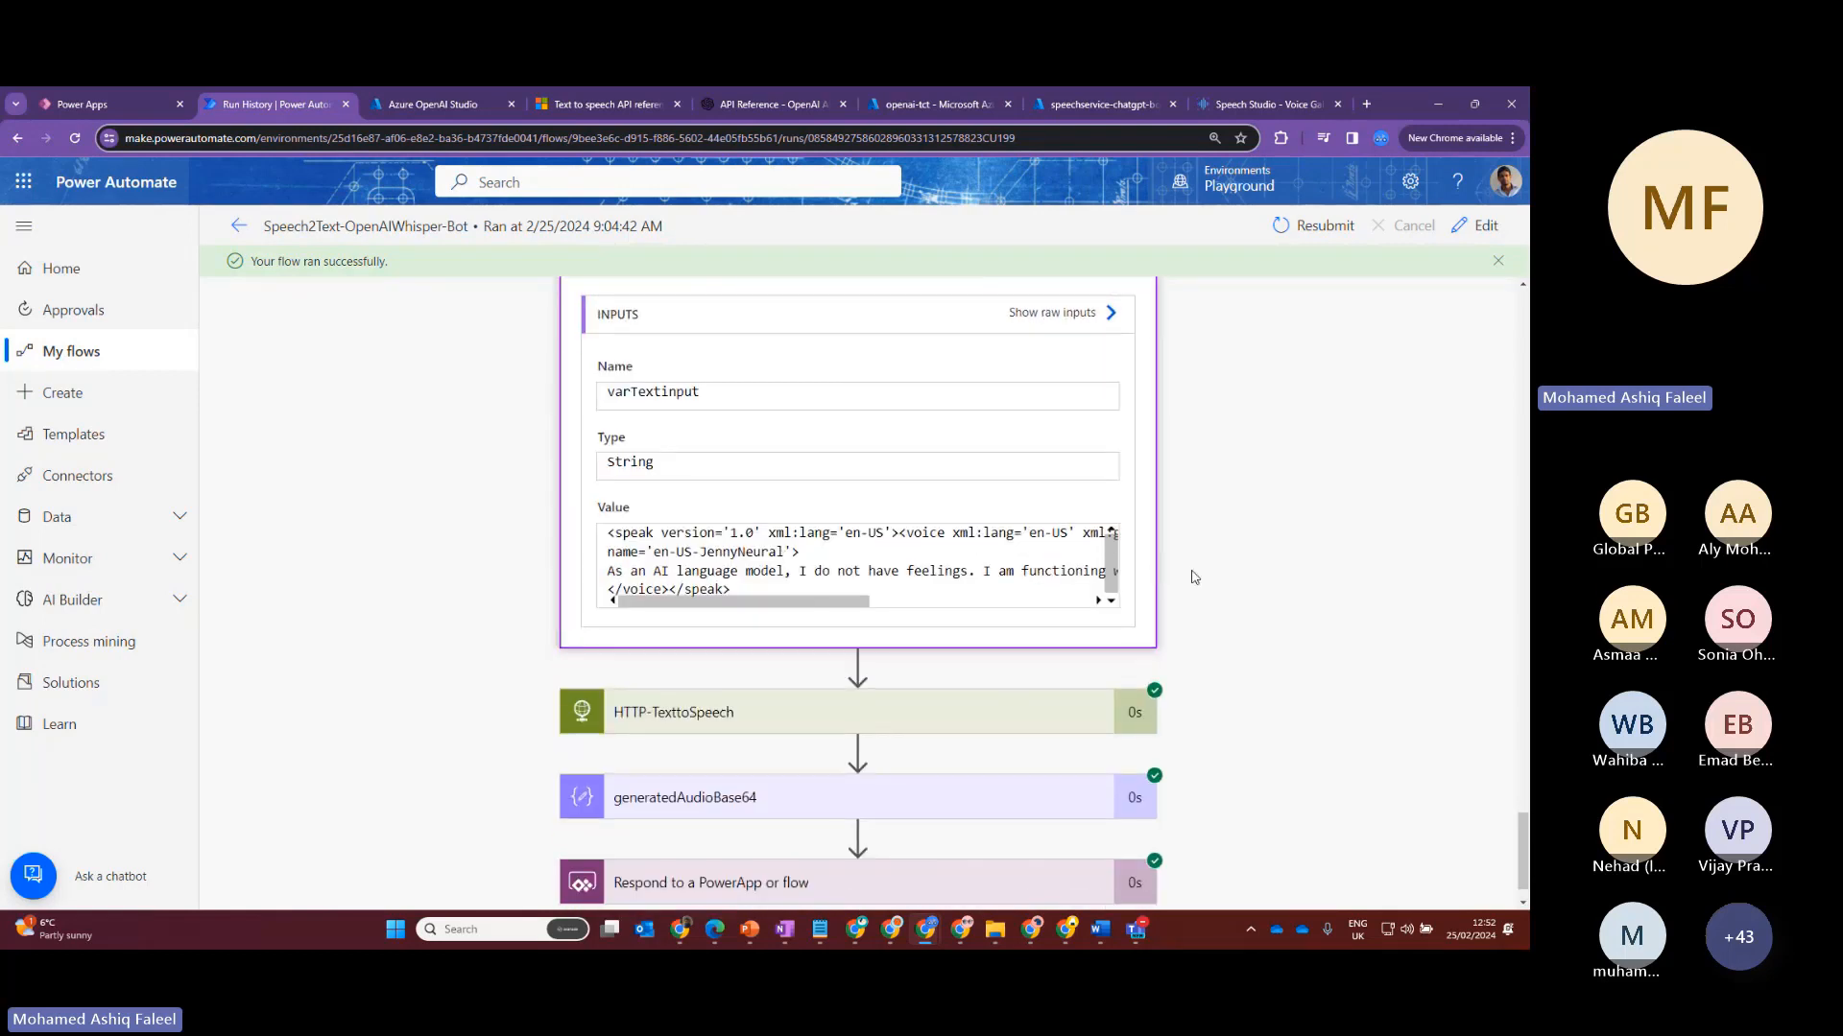
left_click_drag(1111, 513, 1109, 524)
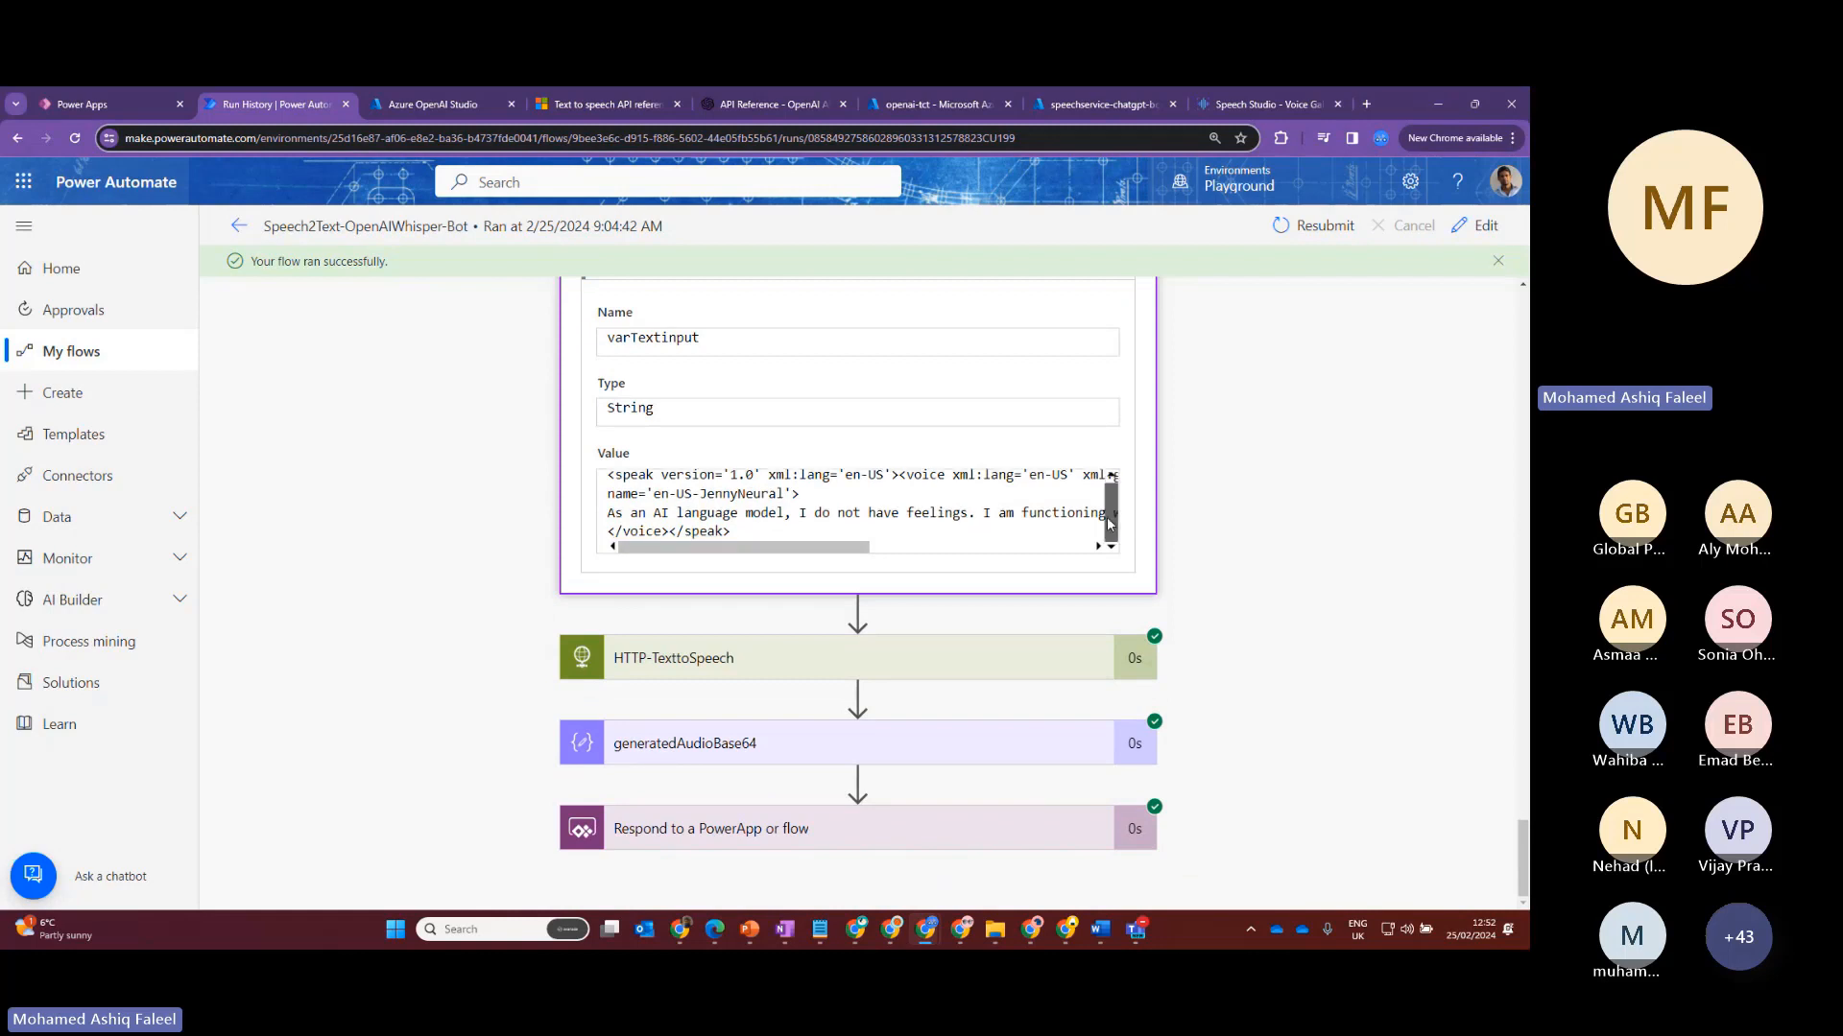
left_click_drag(804, 495, 608, 476)
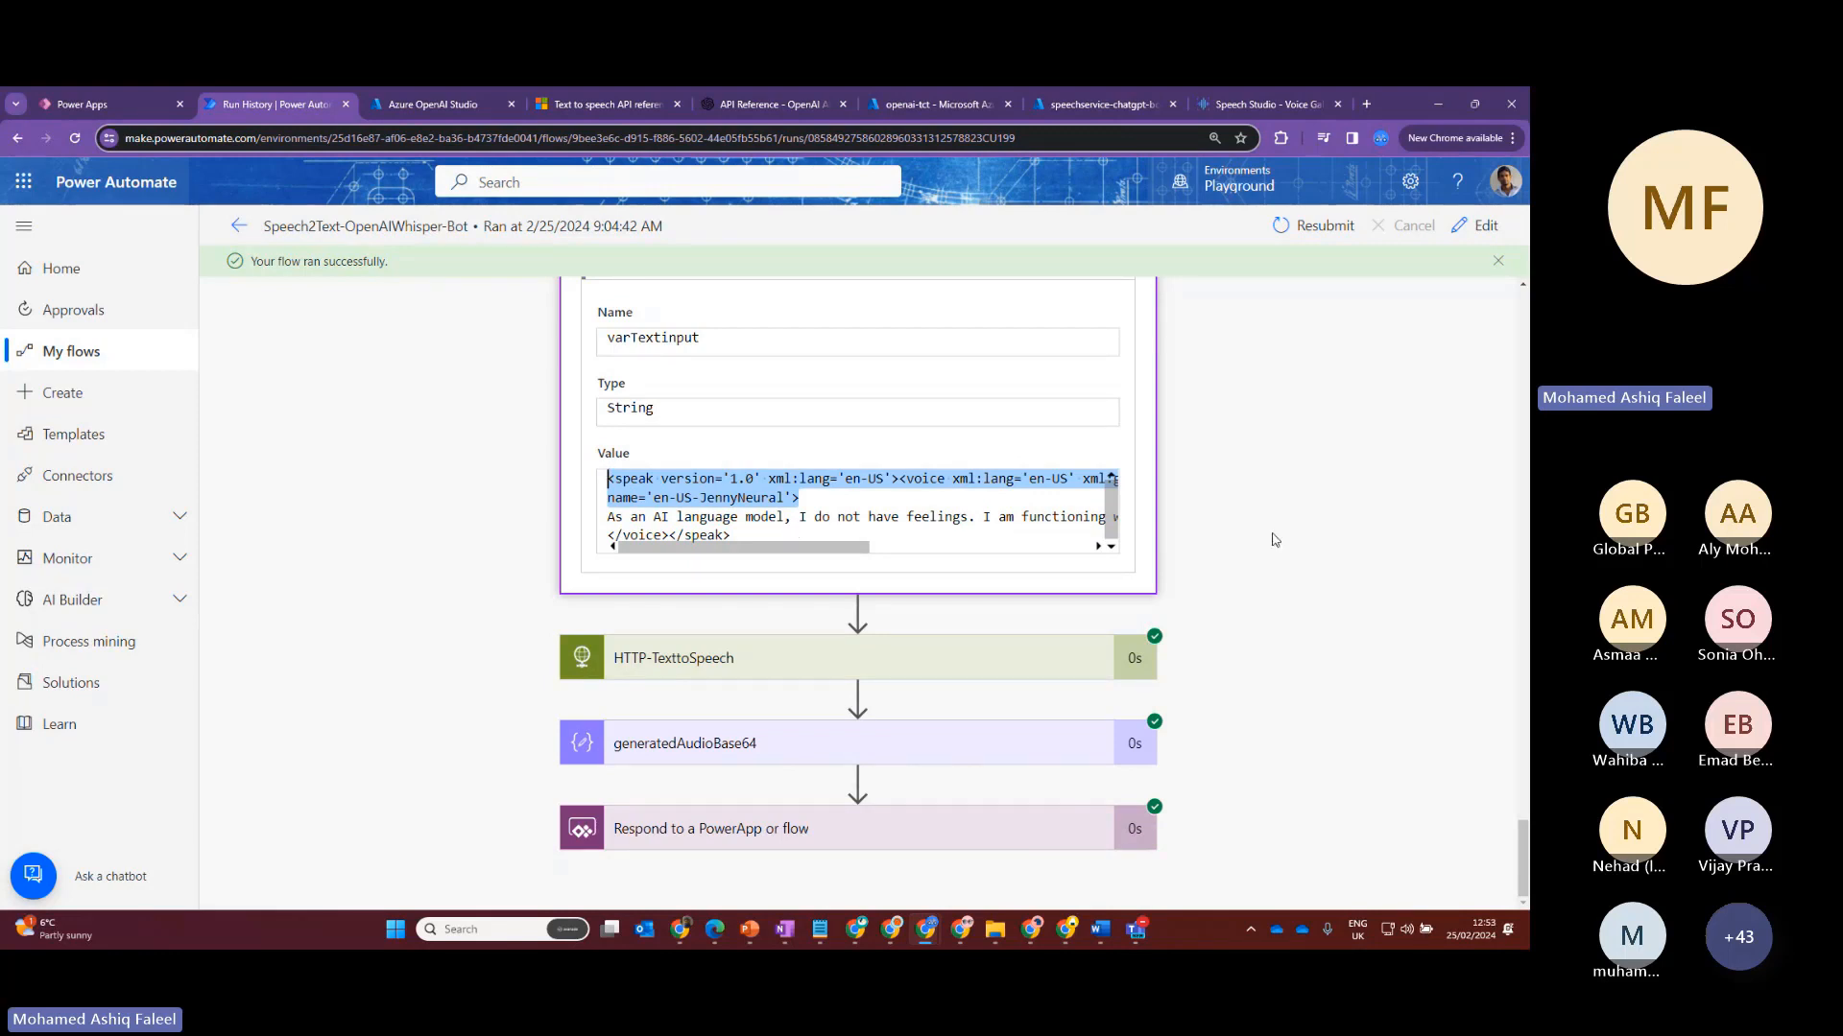
left_click_drag(608, 515, 896, 518)
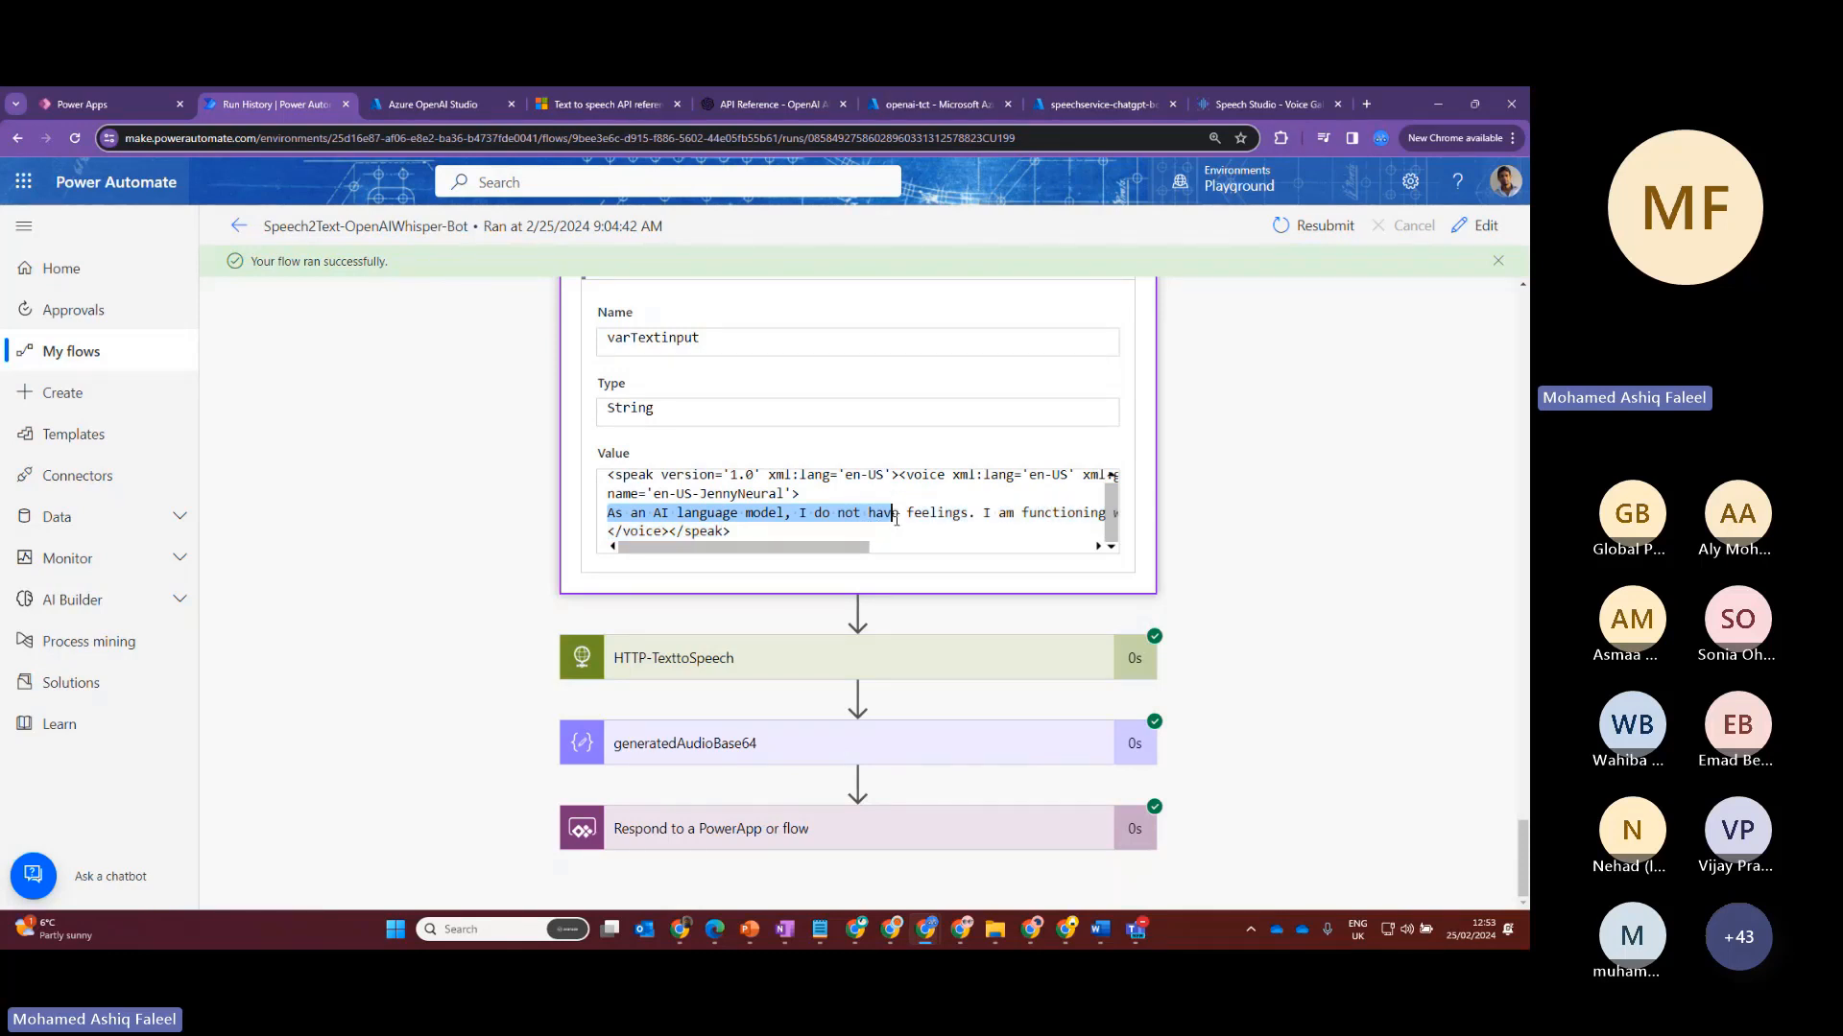
Expand HTTP-TexttoSpeech and review its method, URI, body, headers and outputs
left_click(765, 657)
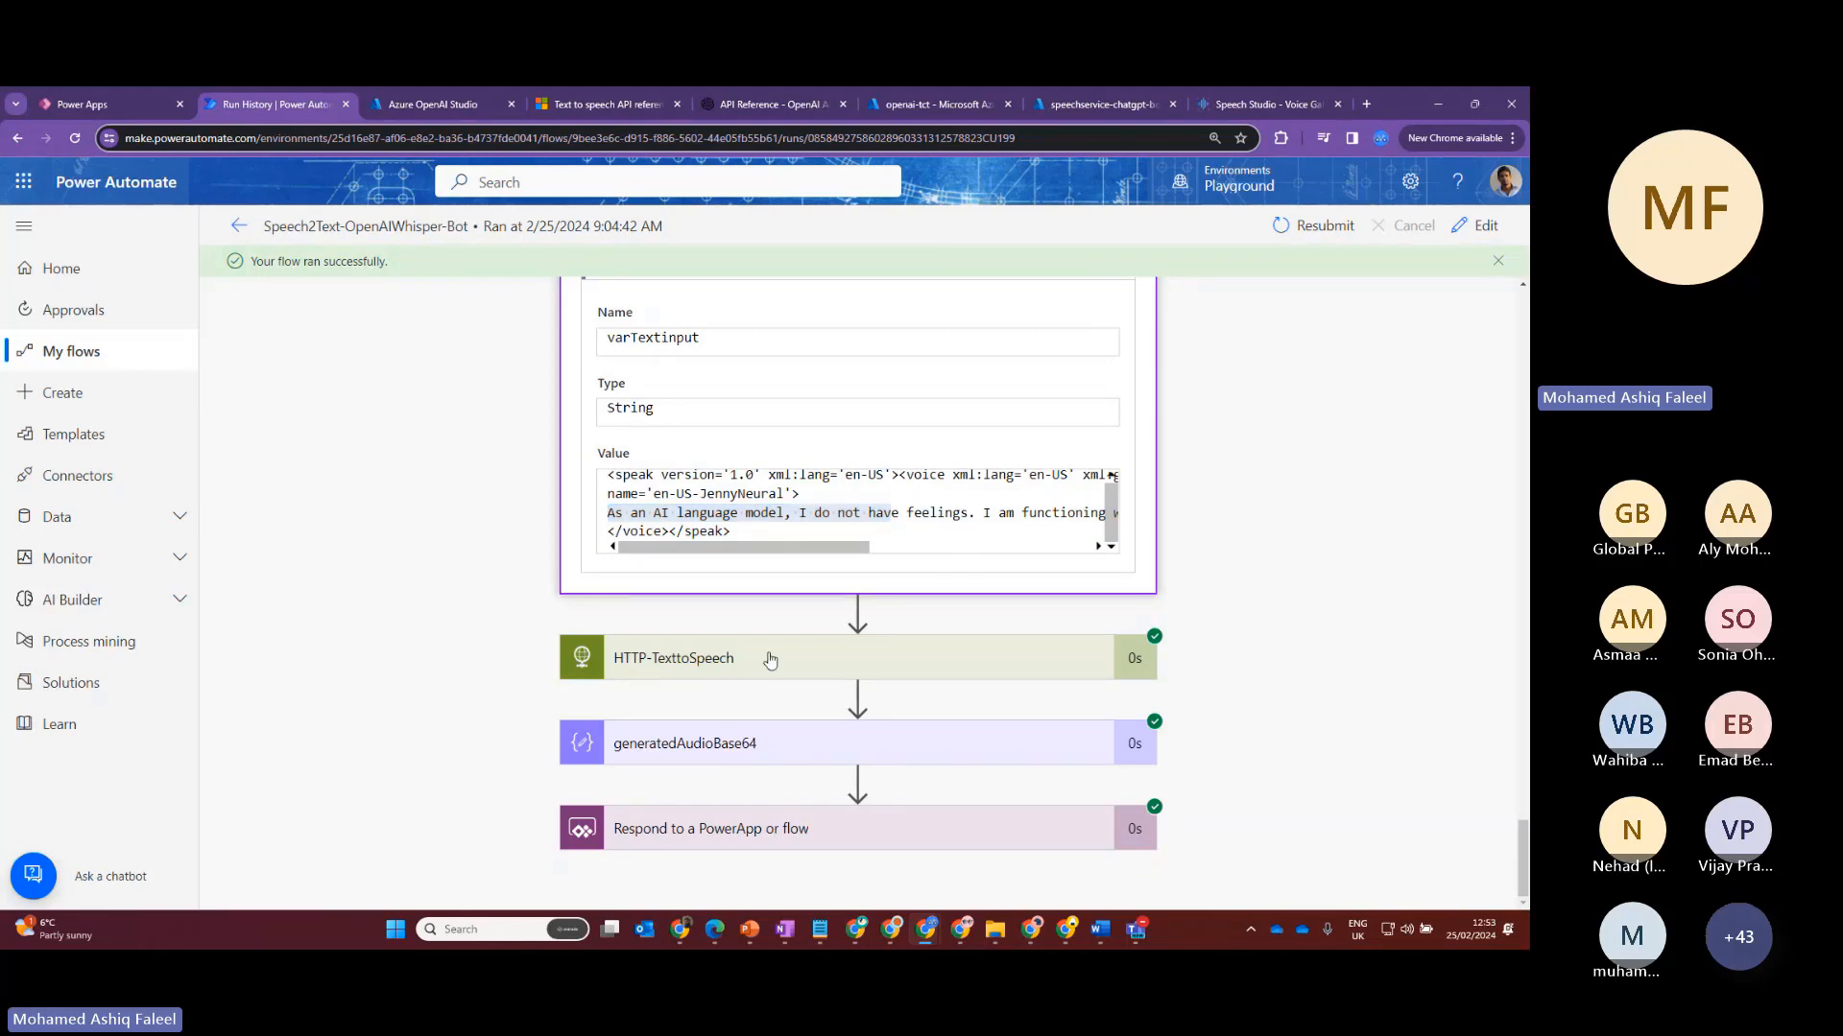
scroll(1128, 614, "down", 4)
scroll(720, 364, "up", 1)
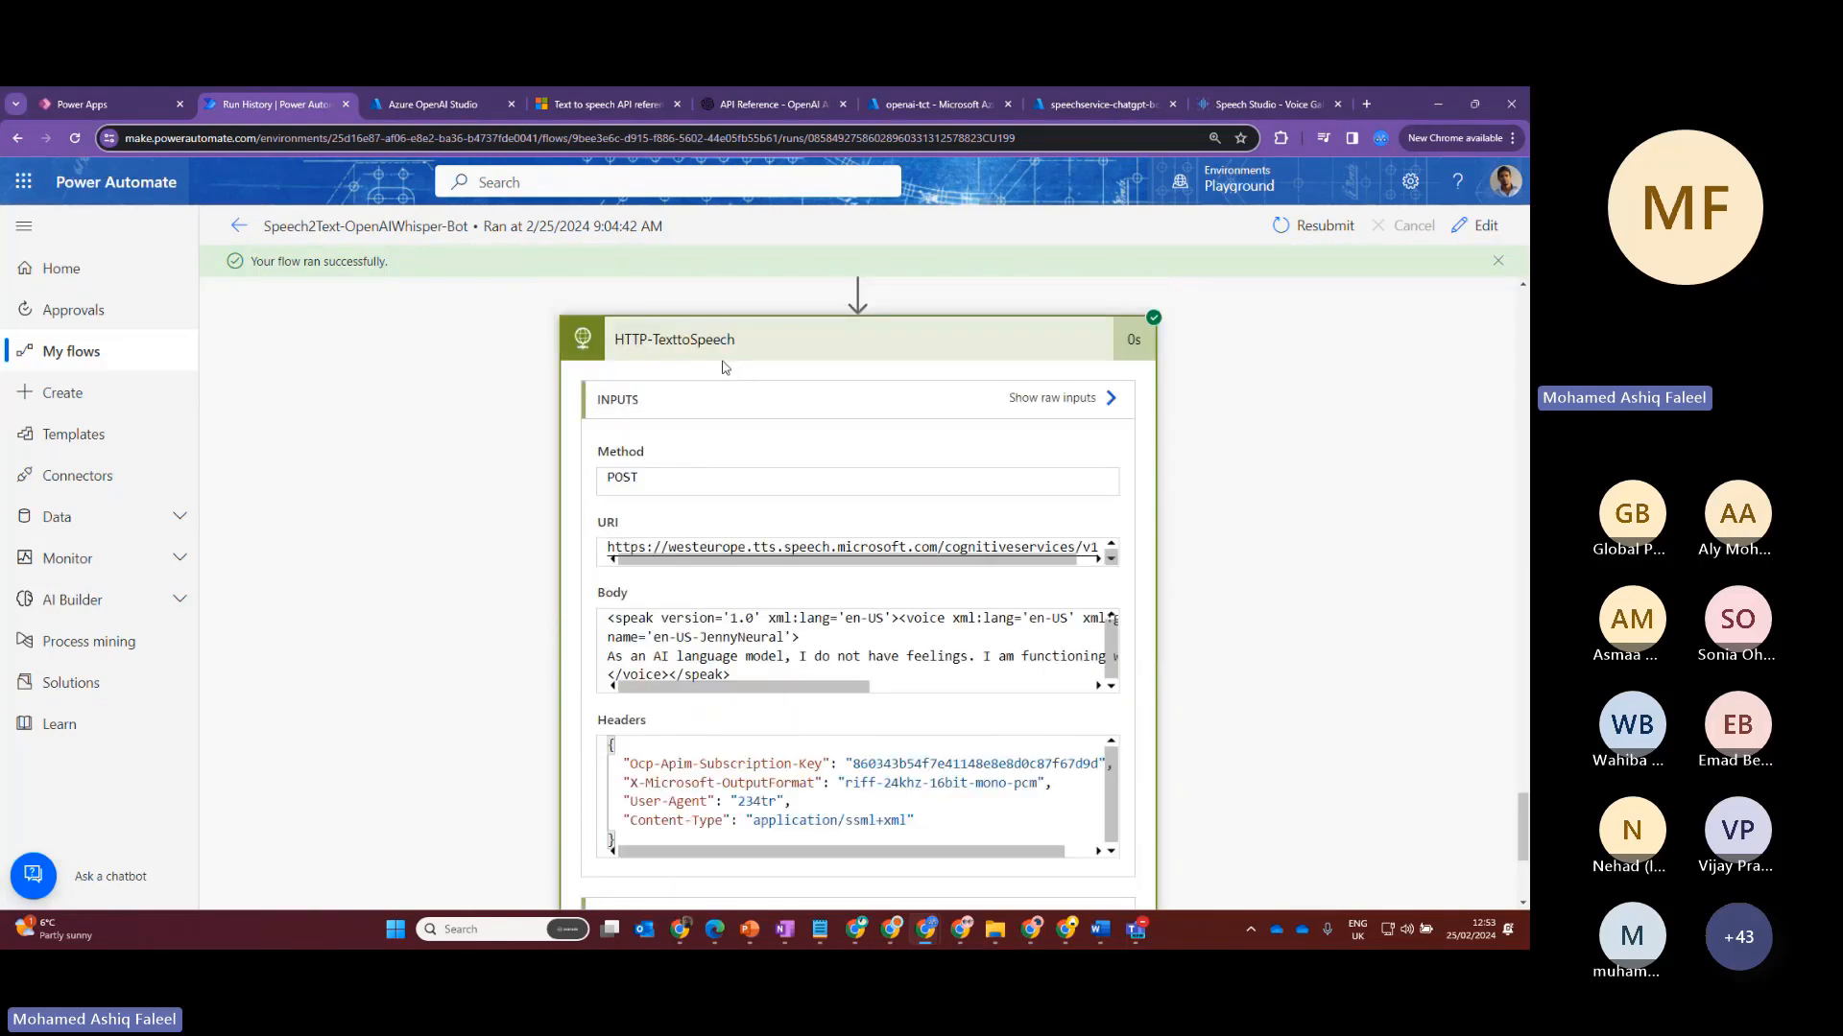
scroll(1209, 489, "down", 3)
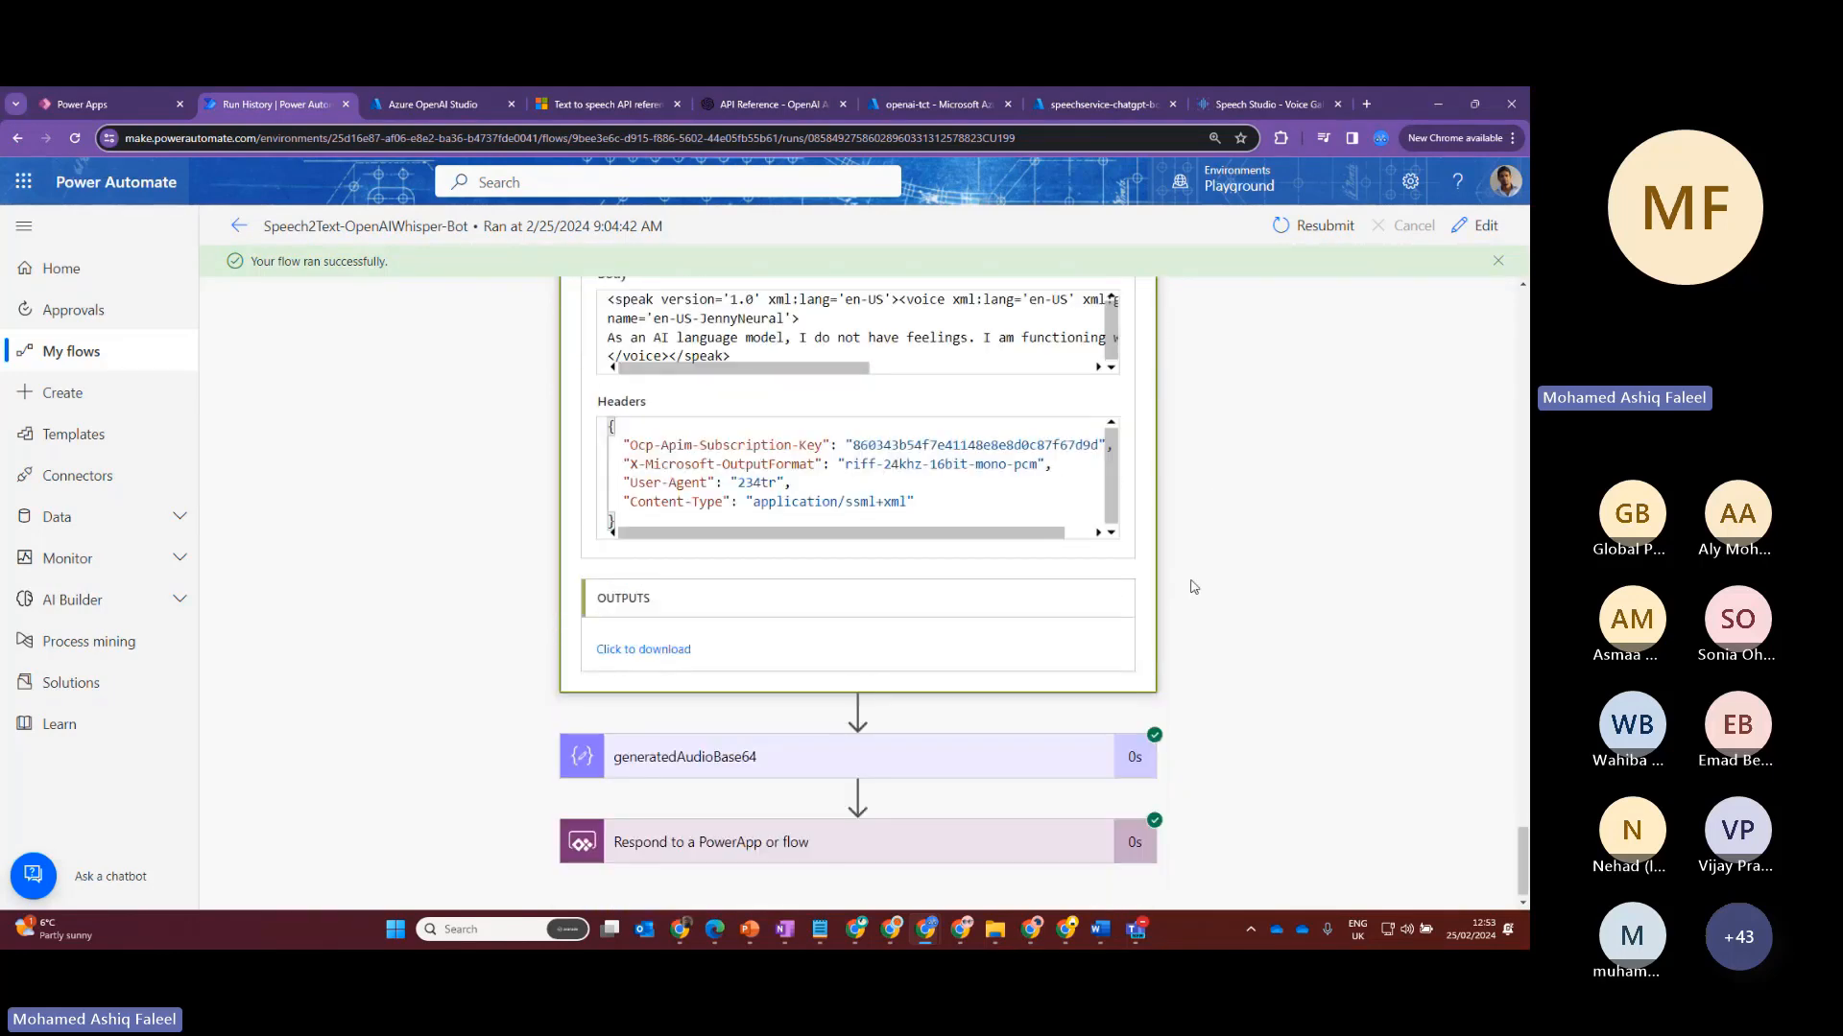
Expand generatedAudioBase64 and review its inputs and outputs against the HTTP-TexttoSpeech output
left_click(775, 743)
scroll(1219, 633, "down", 3)
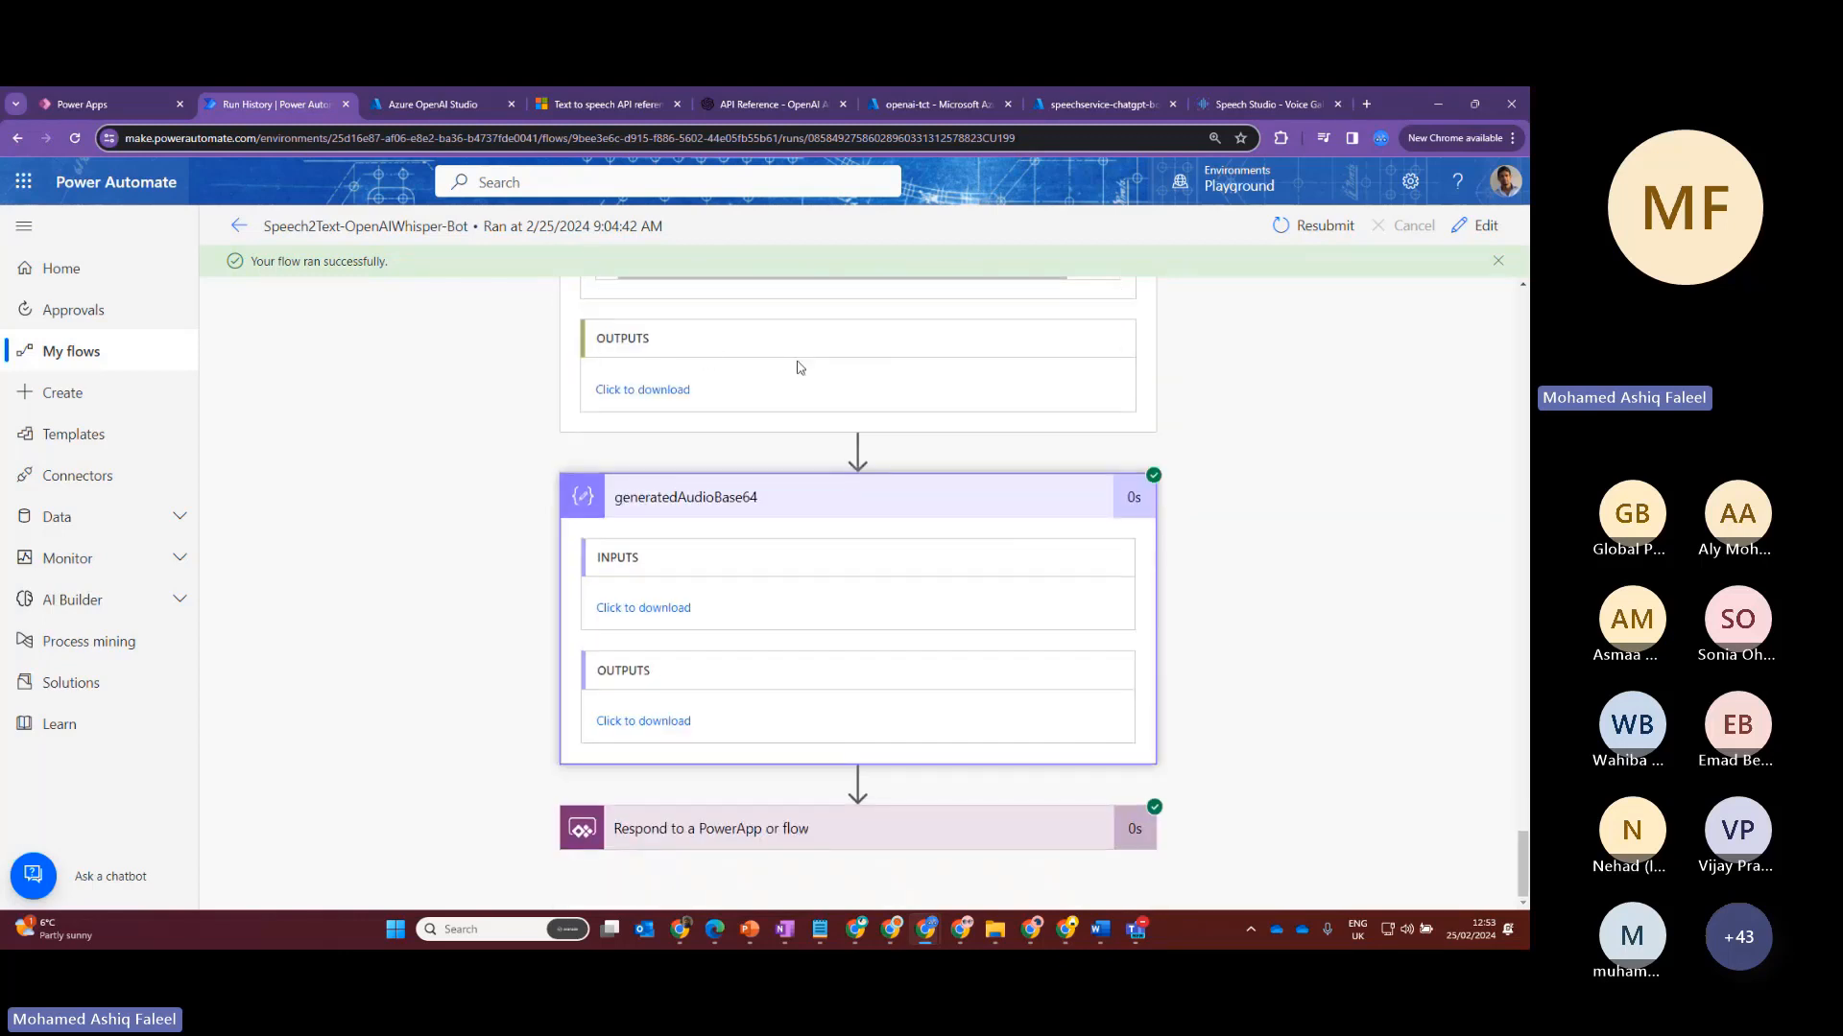
scroll(804, 368, "up", 1)
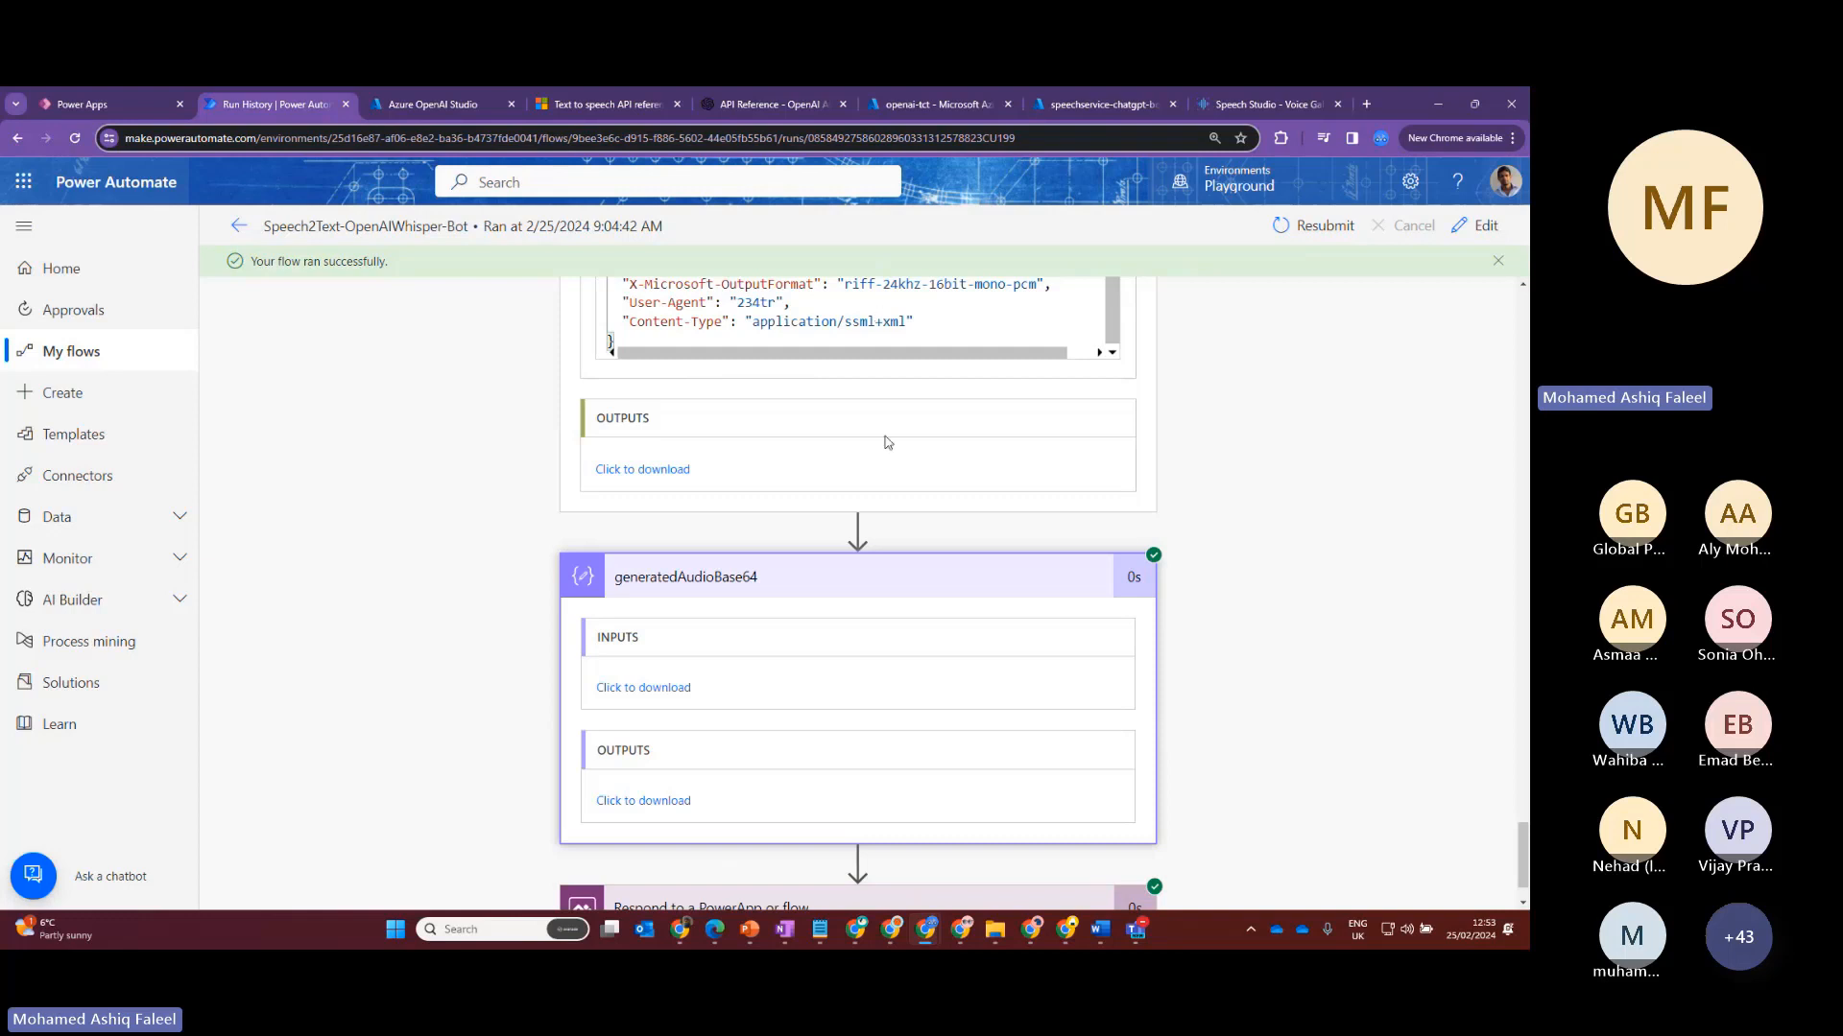
scroll(1226, 496, "down", 1)
Expand Respond to a PowerApp or flow to review its inputs and outputs, and return to Audio2's Media formula in Power Apps
scroll(1226, 496, "down", 1)
scroll(971, 805, "down", 3)
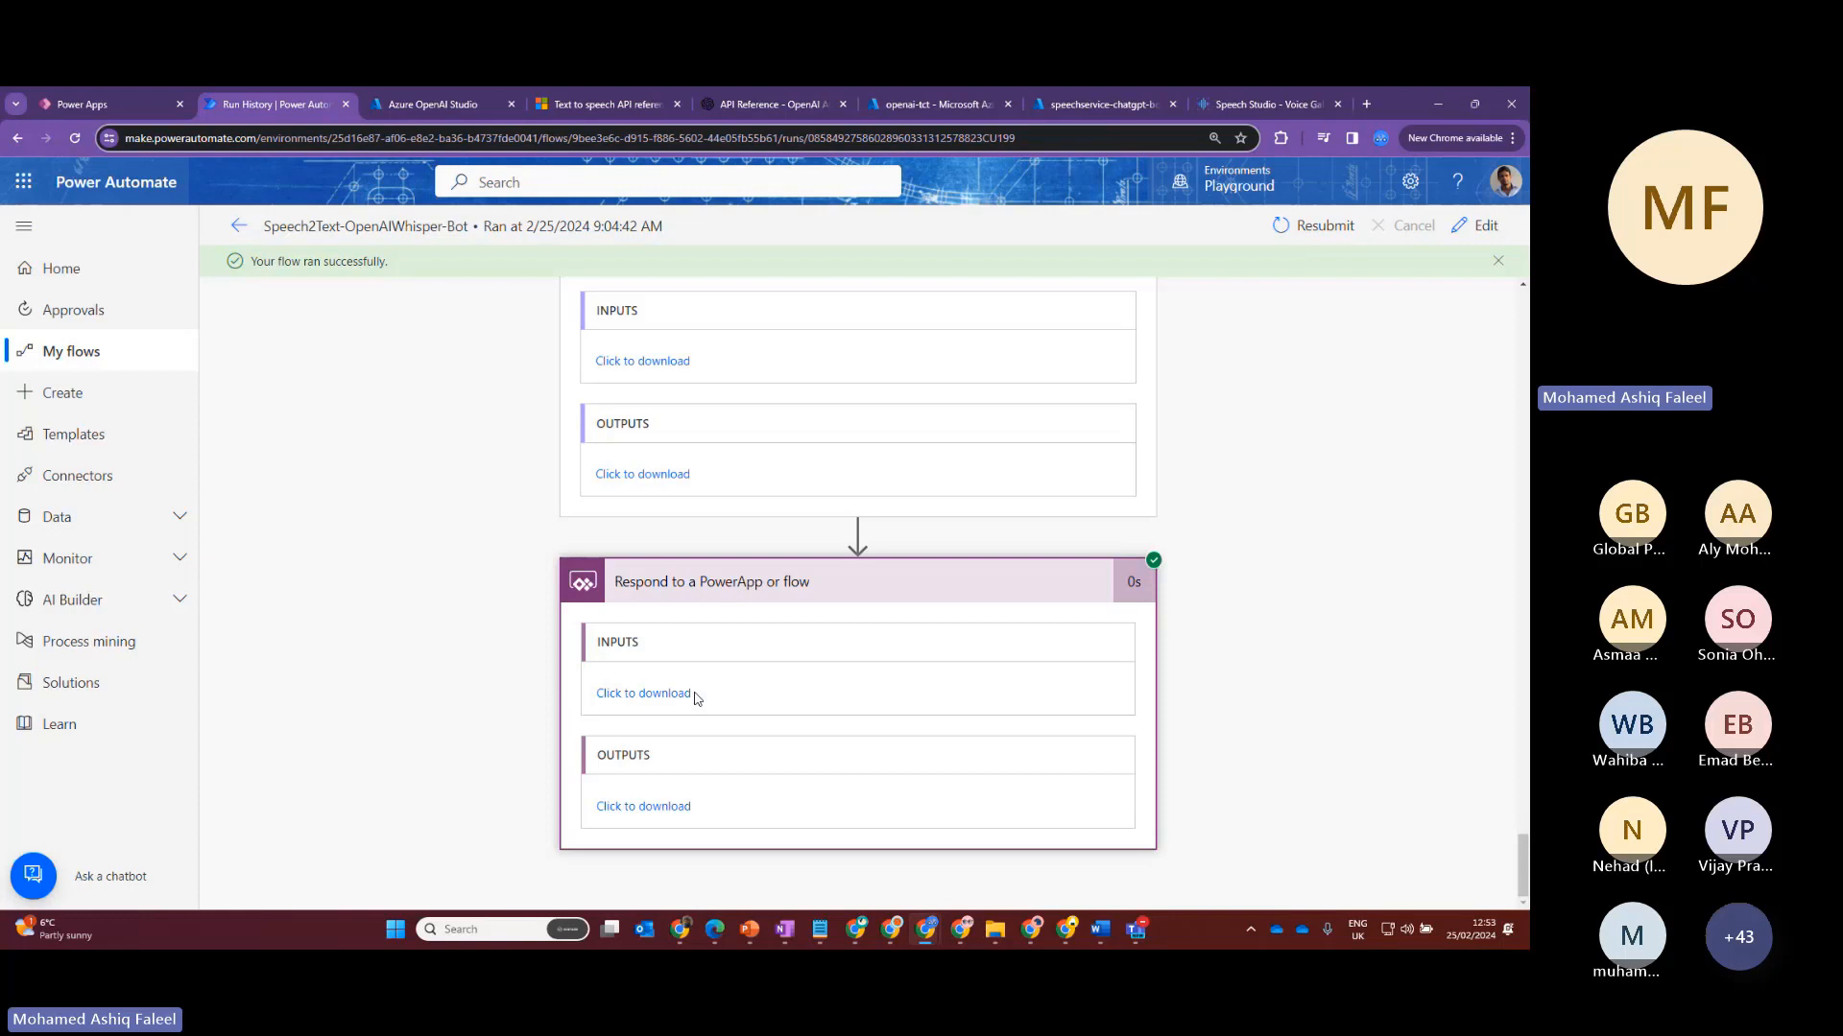
left_click(106, 99)
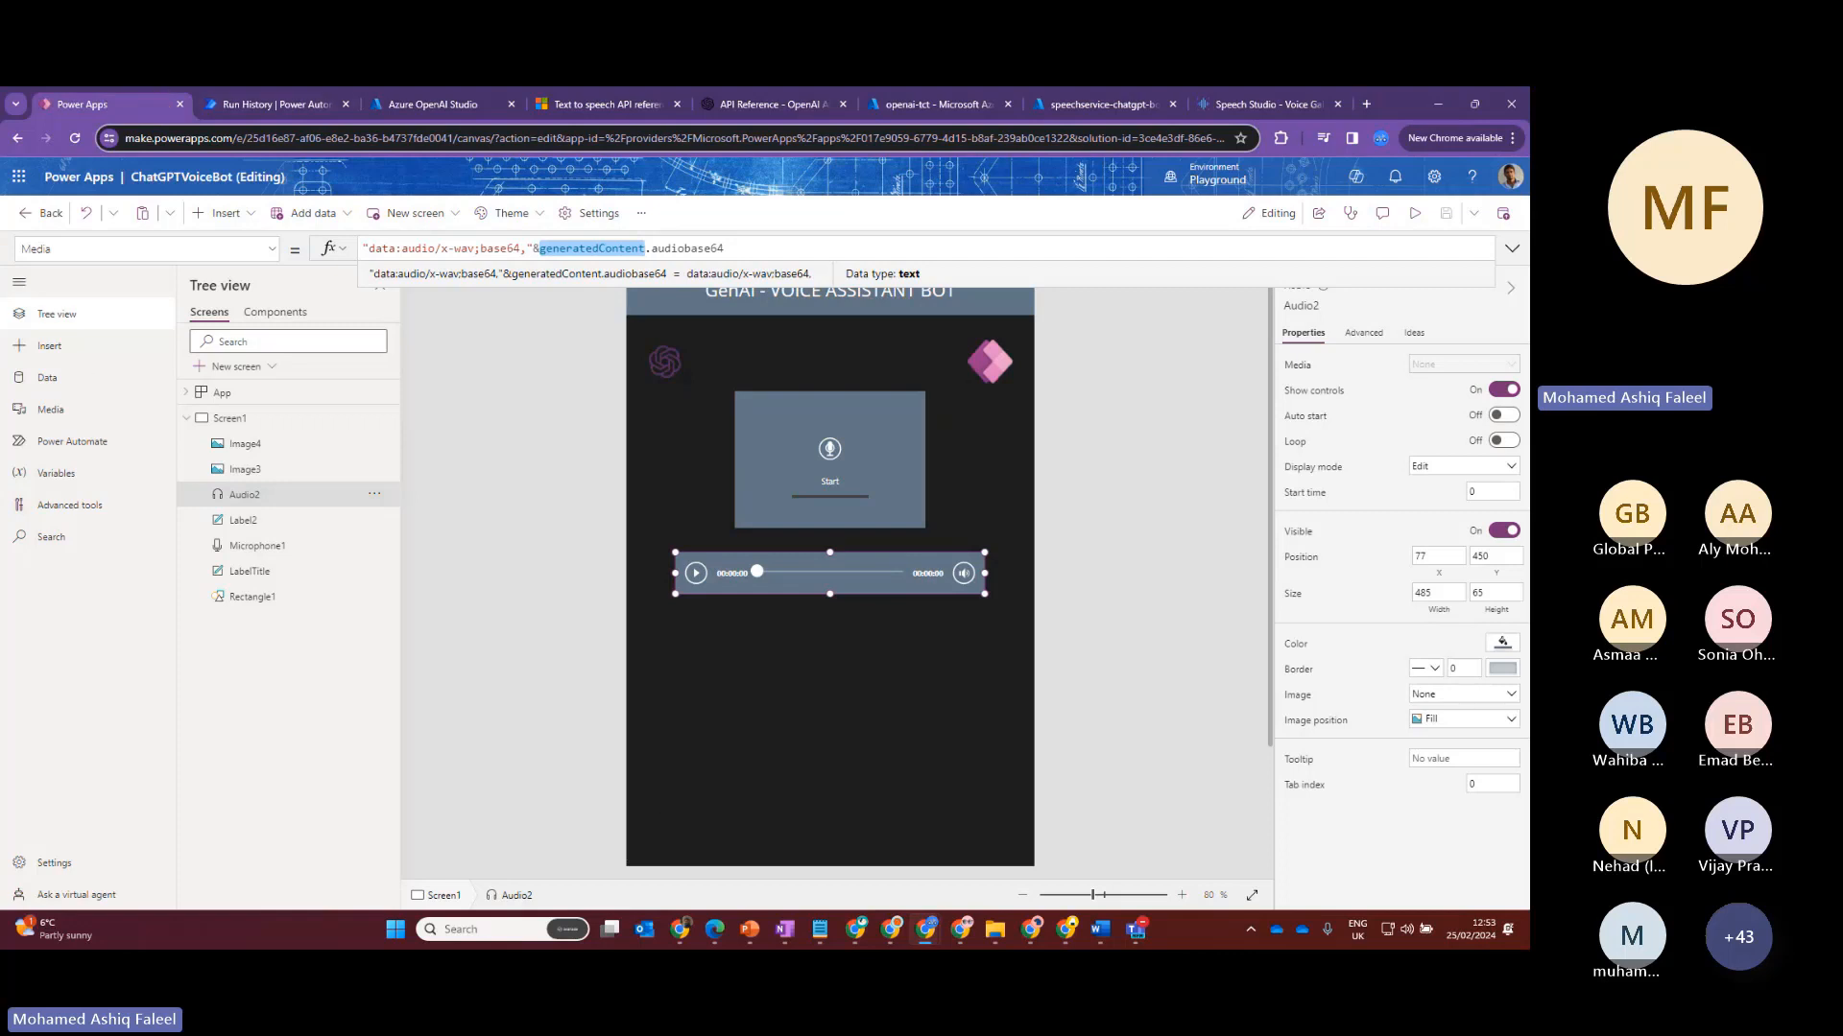
Switch to the GPPB2024 Power Apps Voice Bot presentation in PowerPoint and start the slide show from the Real World Use Cases slide
mouse_move(754, 936)
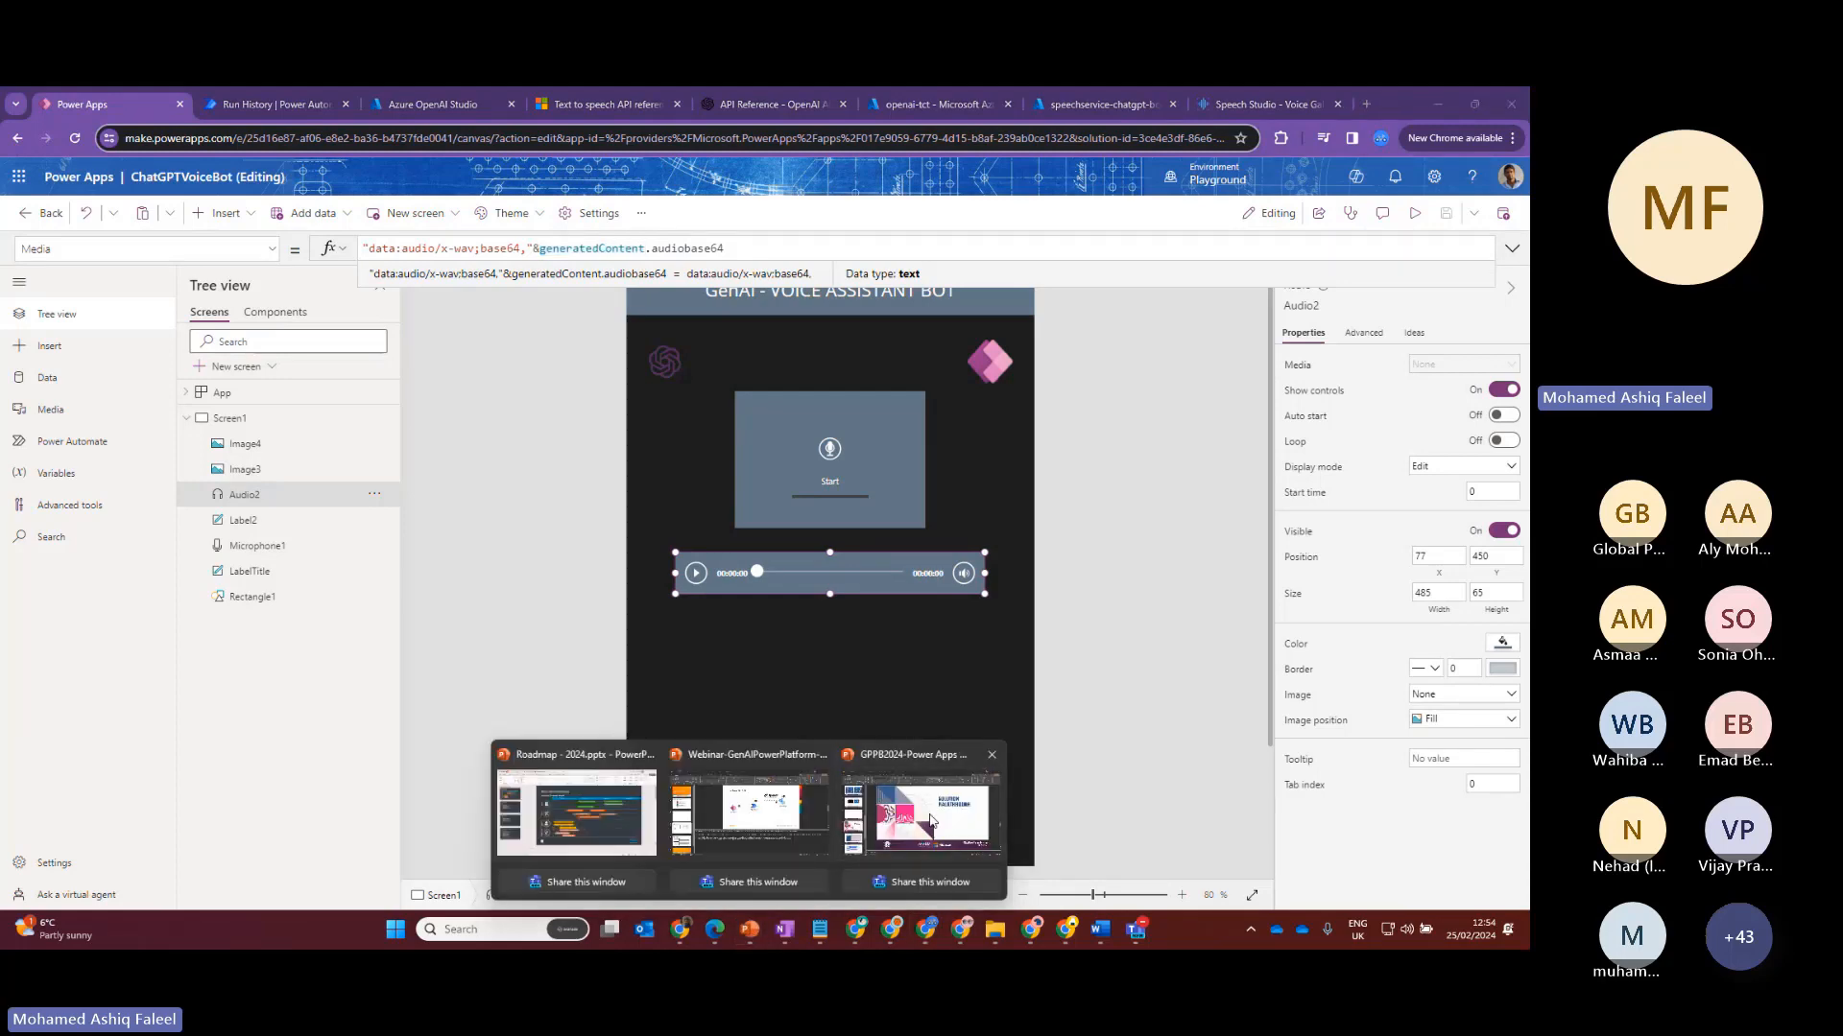
left_click(933, 821)
left_click(147, 737)
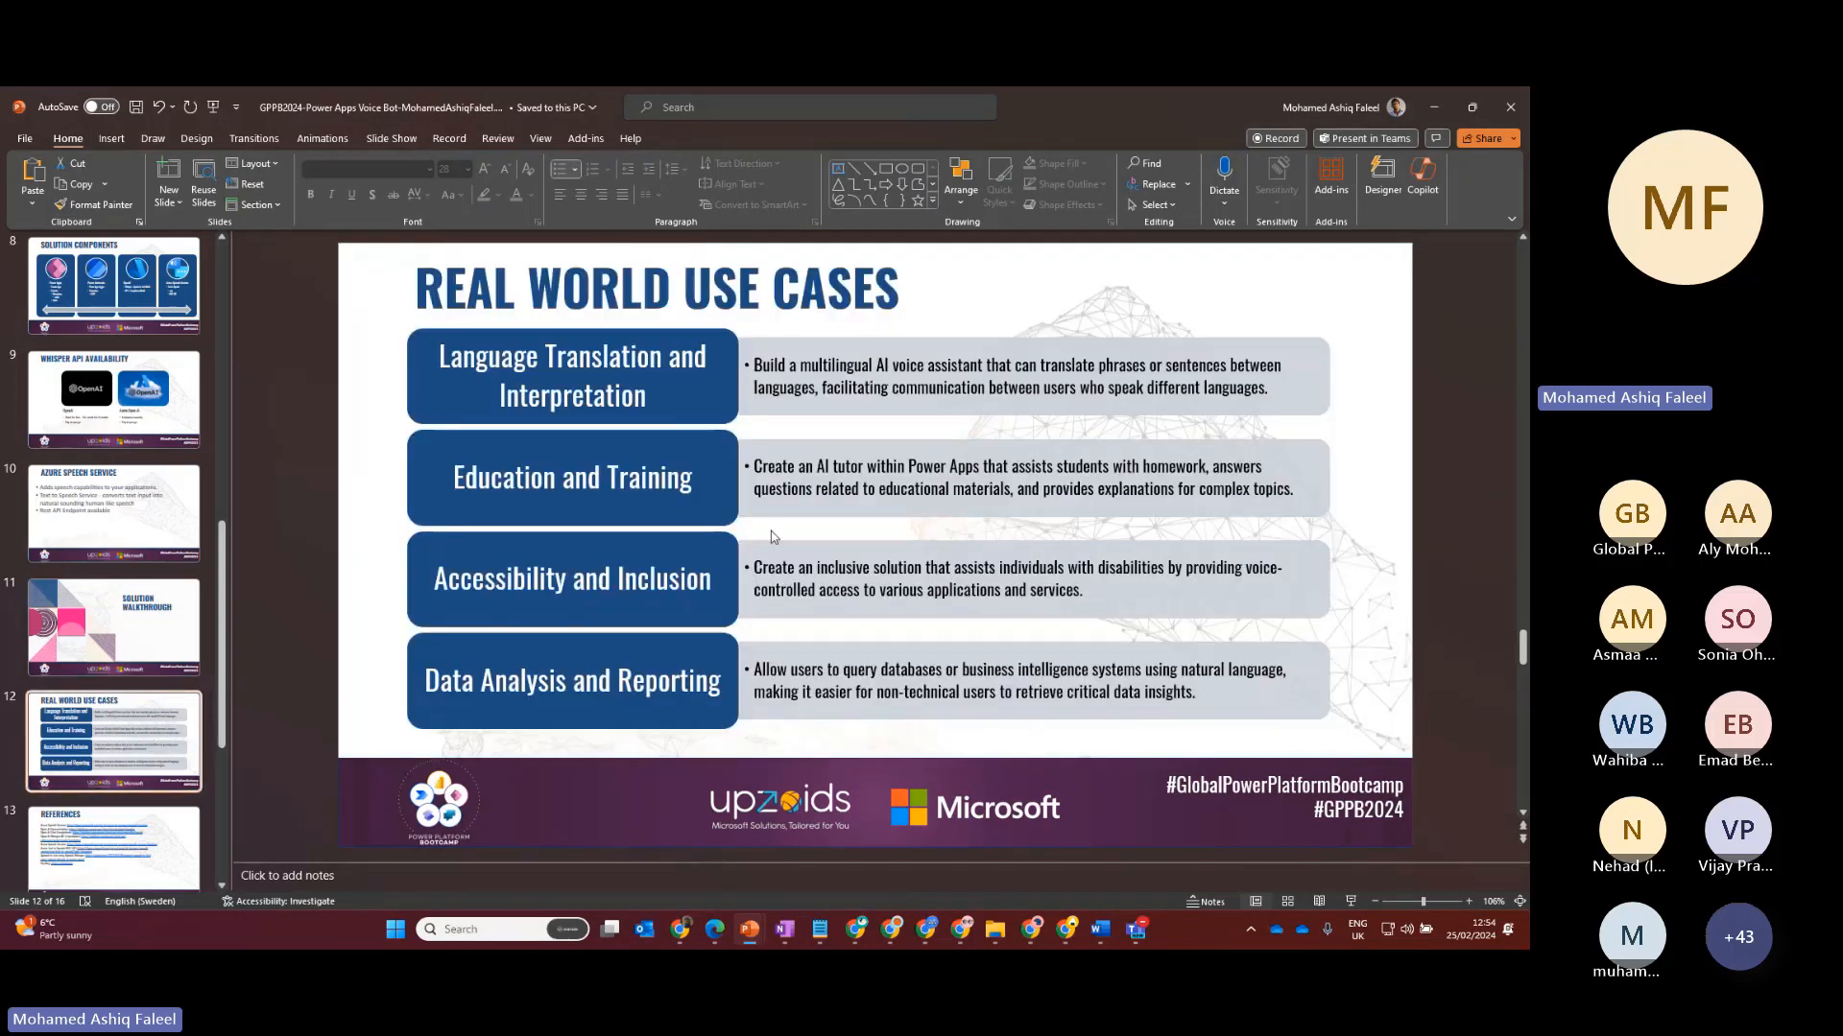
key("shift+F5")
left_click(261, 114)
left_click(269, 142)
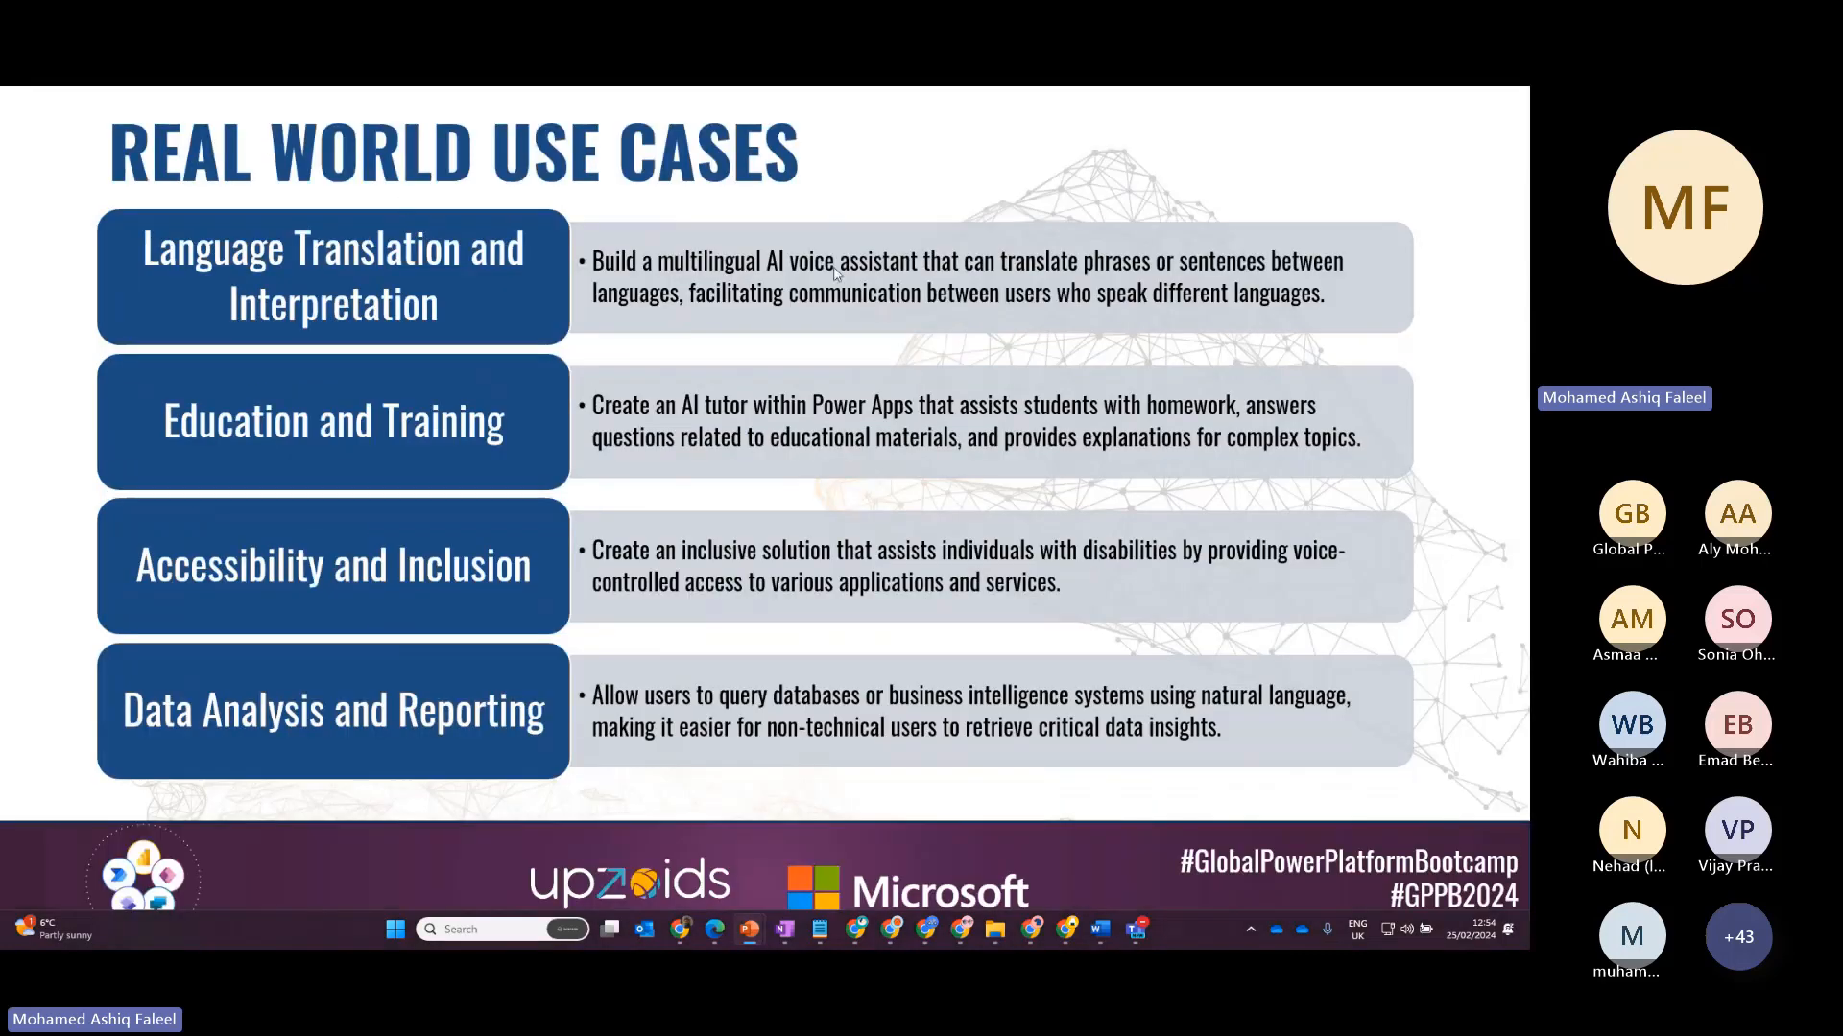